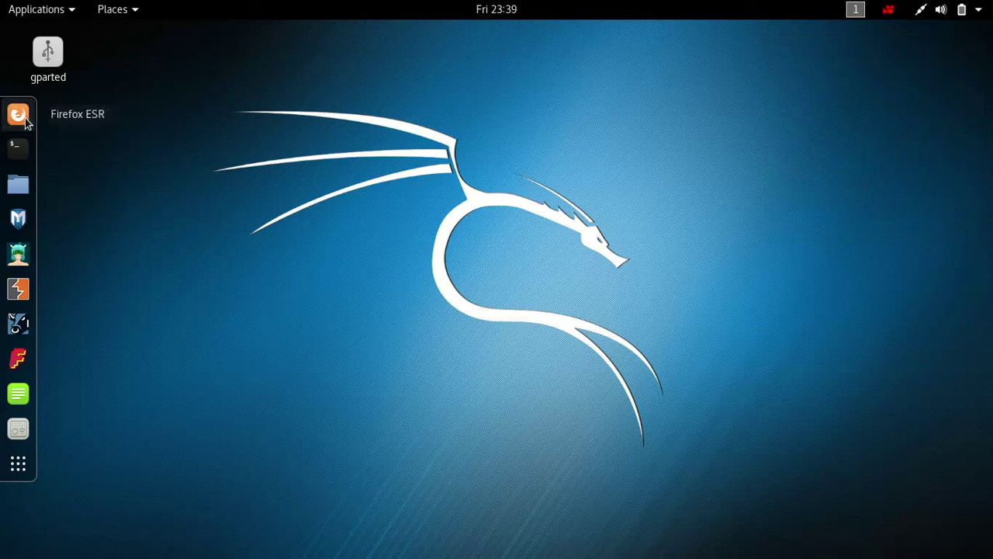
{"action": "left_click", "coordinate": [25, 121]}
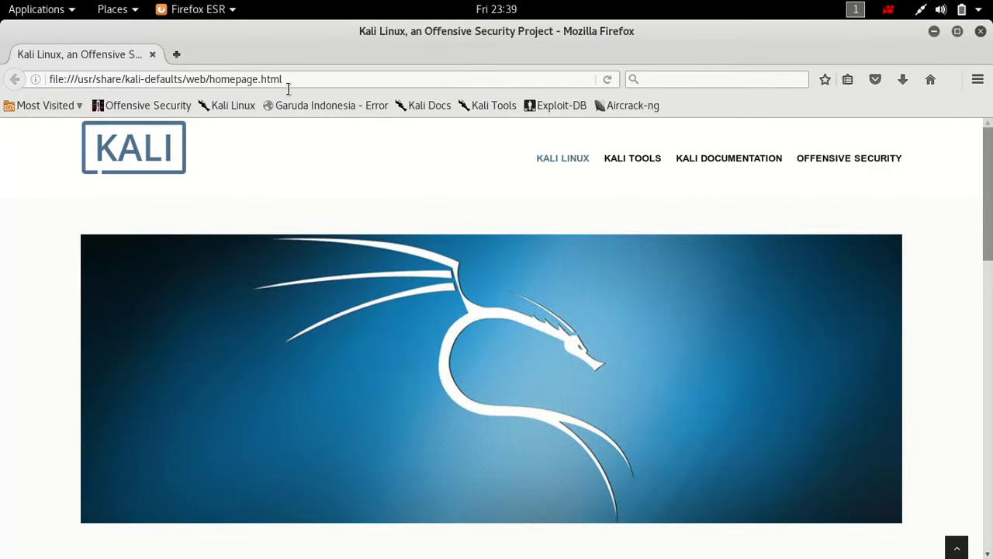
{"action": "left_click", "coordinate": [287, 84]}
{"action": "type", "text": "www.google.com/"}
{"action": "key", "text": "Return"}
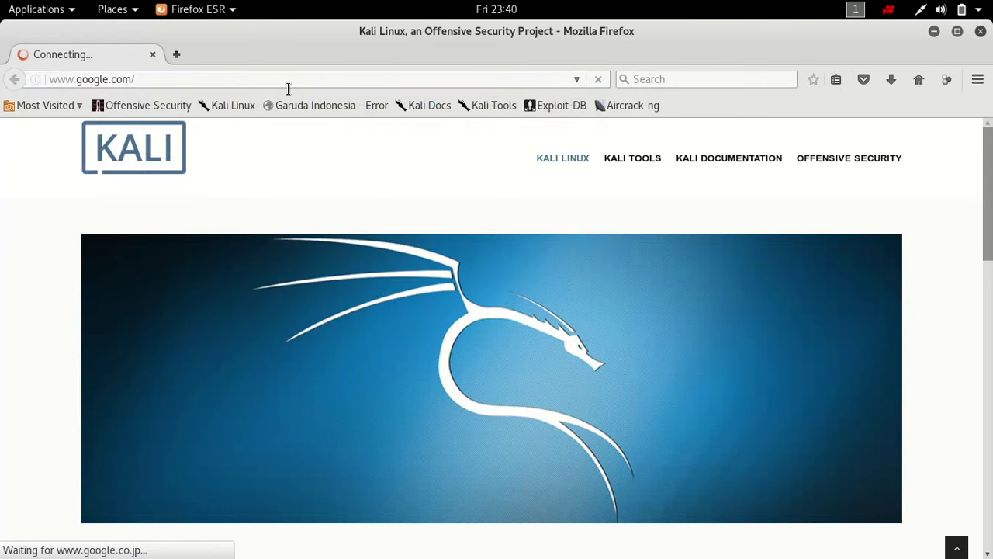
{"action": "type", "text": "rem"}
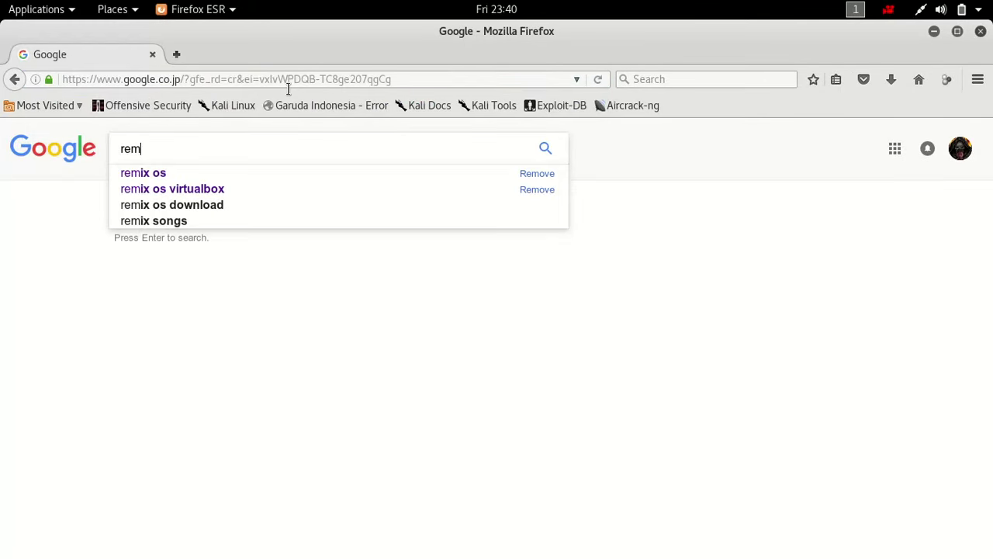
{"action": "left_click", "coordinate": [199, 173]}
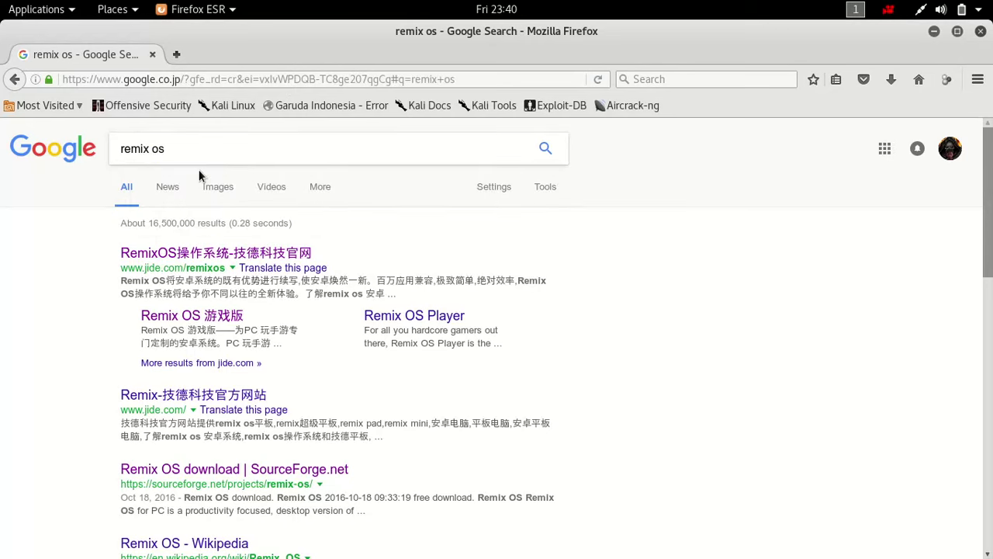
{"action": "left_click", "coordinate": [194, 255]}
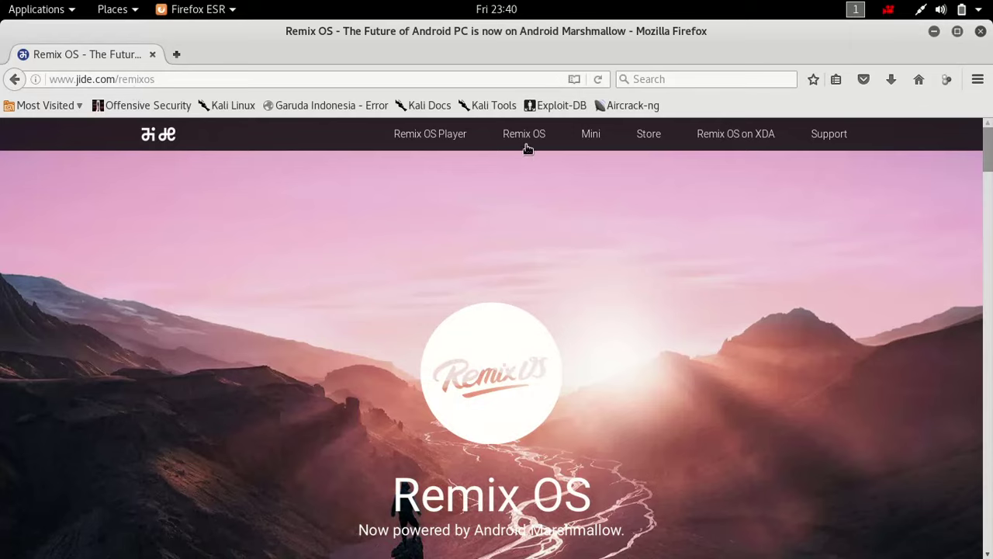
- Open the Remix OS PC page from the site's Remix OS menu, then close Firefox
{"action": "mouse_move", "coordinate": [526, 147]}
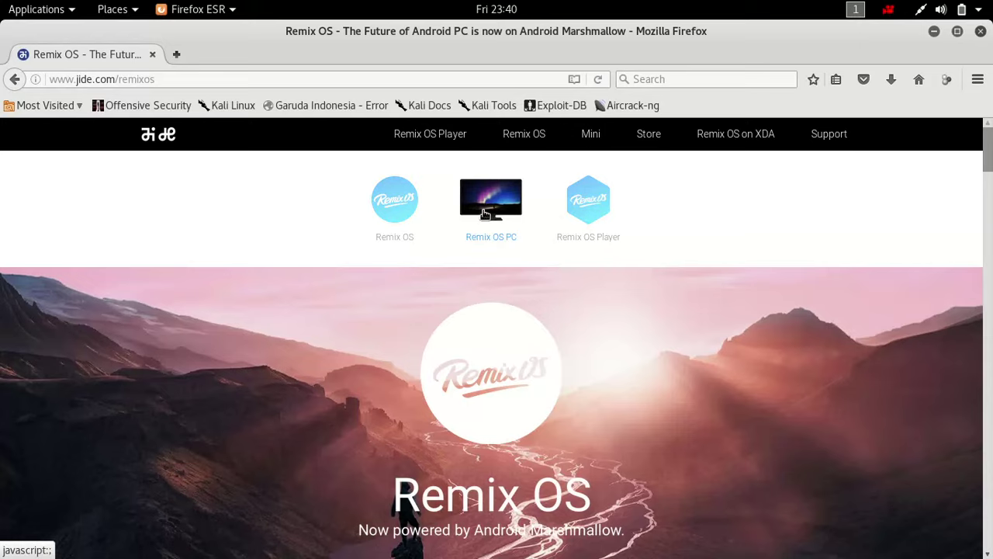
{"action": "left_click", "coordinate": [483, 214]}
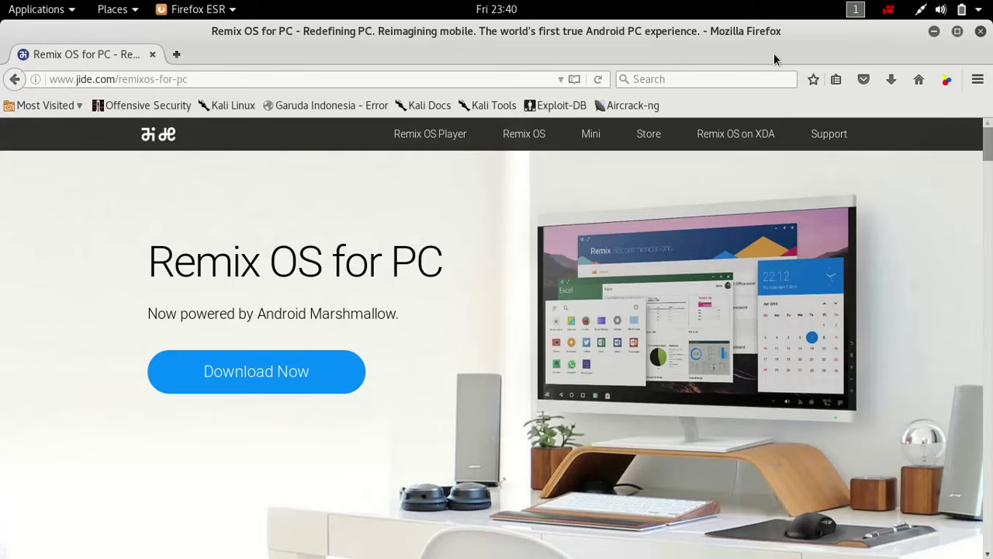
{"action": "left_click", "coordinate": [456, 82]}
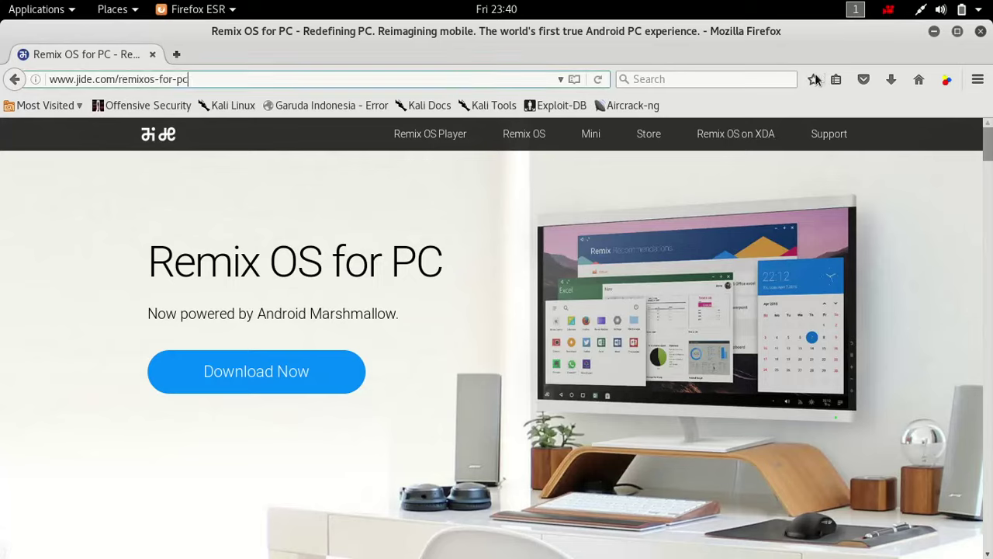
{"action": "left_click", "coordinate": [980, 31]}
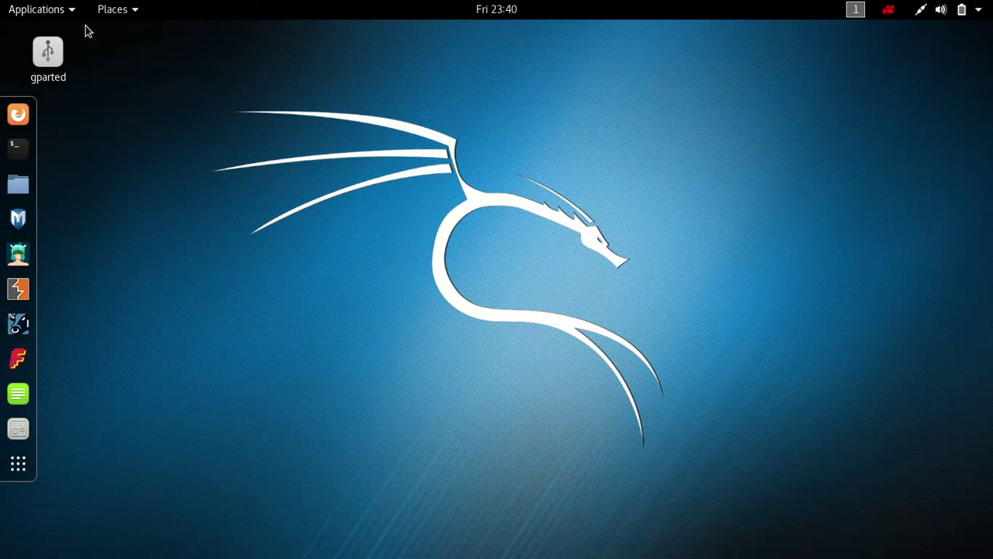
- Launch VirtualBox by searching 'vi' in Activities, then reopen Firefox from the dock
{"action": "left_click", "coordinate": [68, 12]}
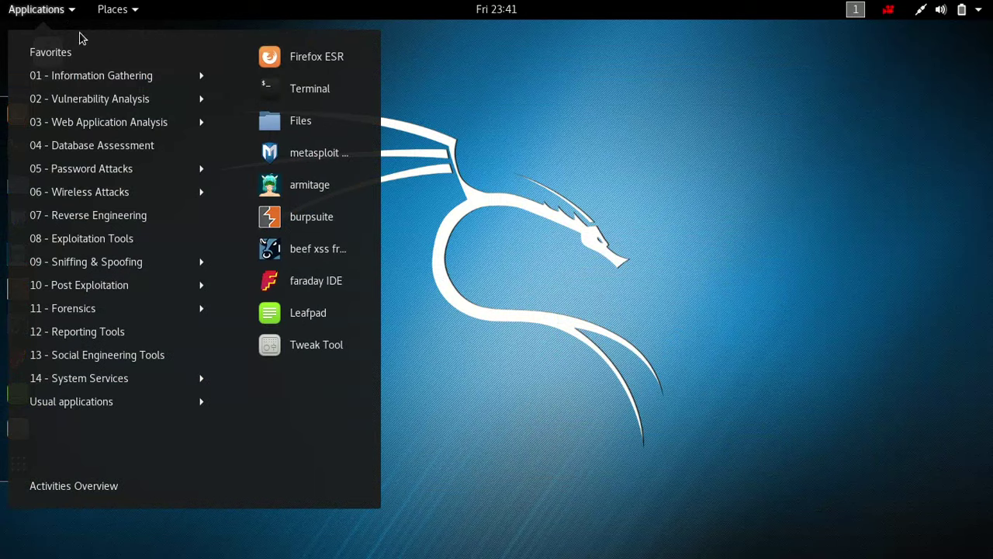
{"action": "left_click", "coordinate": [67, 22]}
{"action": "key", "text": "super"}
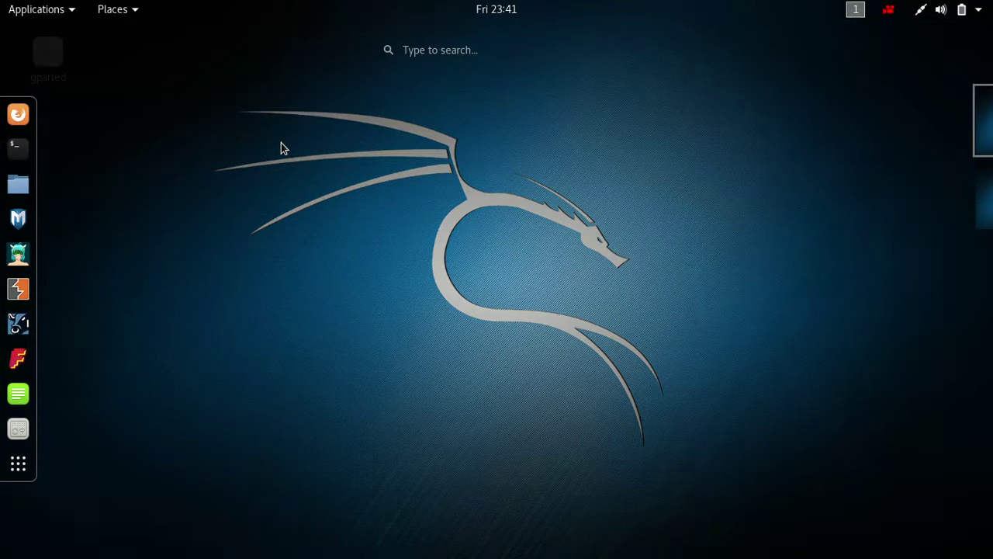
{"action": "type", "text": "vi"}
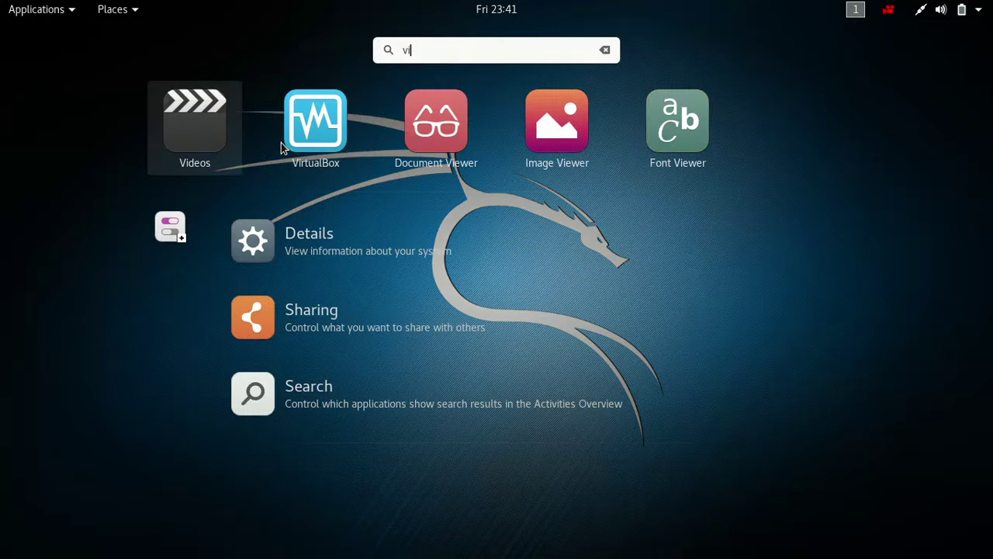
{"action": "left_click", "coordinate": [314, 135]}
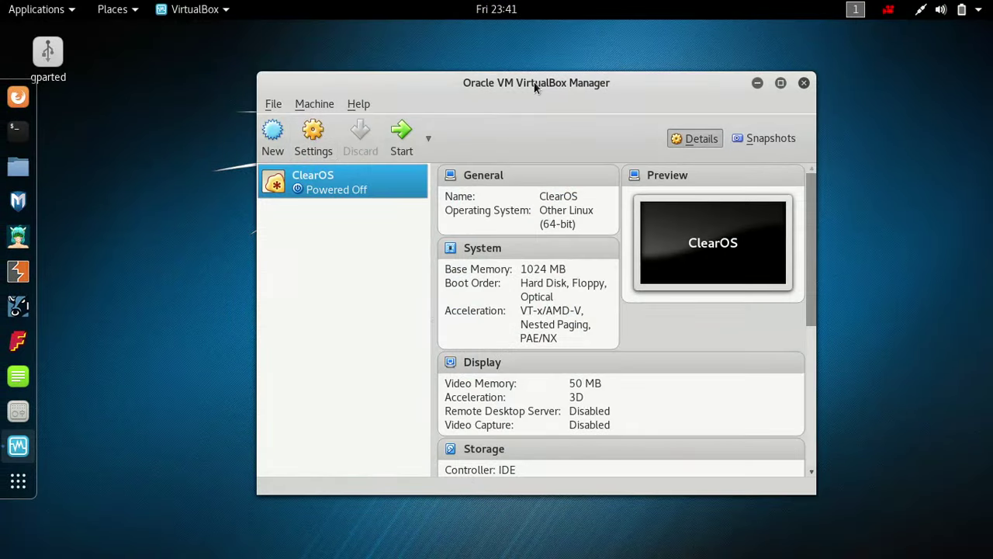
{"action": "left_click", "coordinate": [20, 98]}
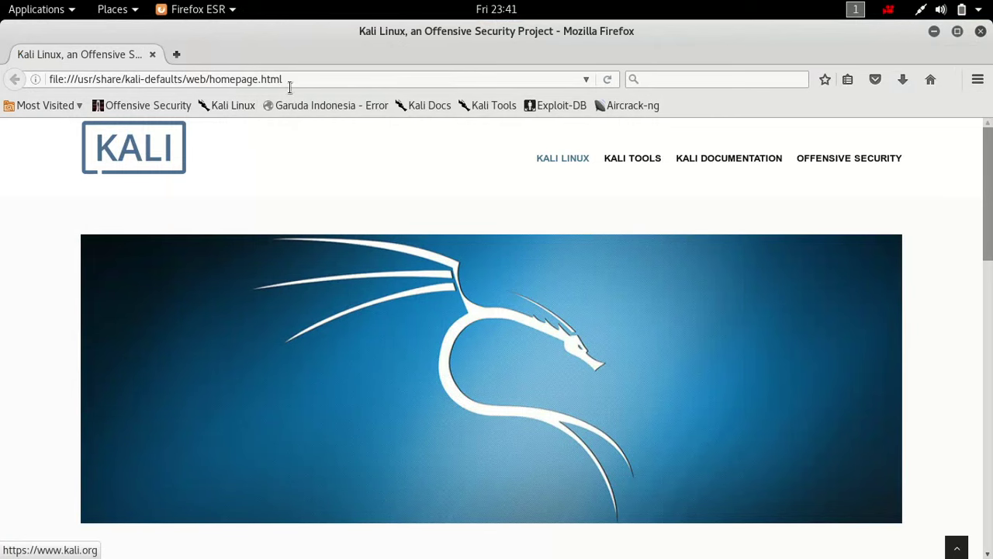
- Search Google for 'remix os virtualbox'
{"action": "left_click", "coordinate": [284, 79]}
{"action": "type", "text": "www.google.com"}
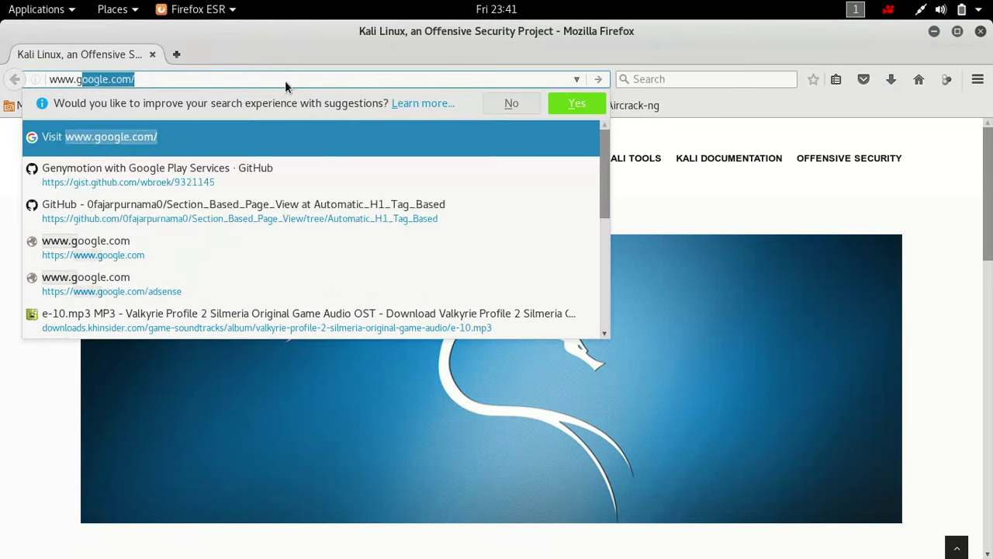
{"action": "key", "text": "Return"}
{"action": "type", "text": "remix os"}
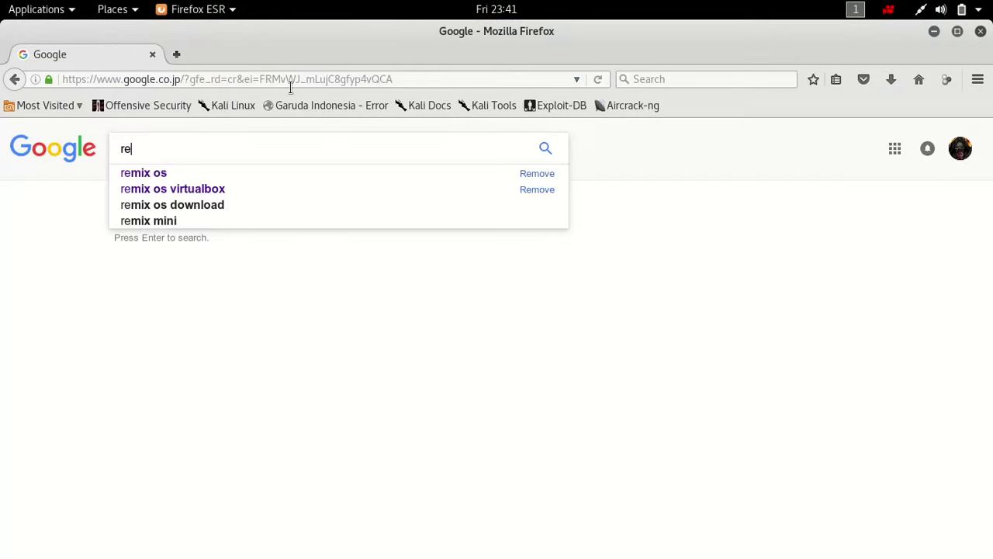
{"action": "key", "text": "Down"}
{"action": "key", "text": "Down"}
{"action": "key", "text": "Return"}
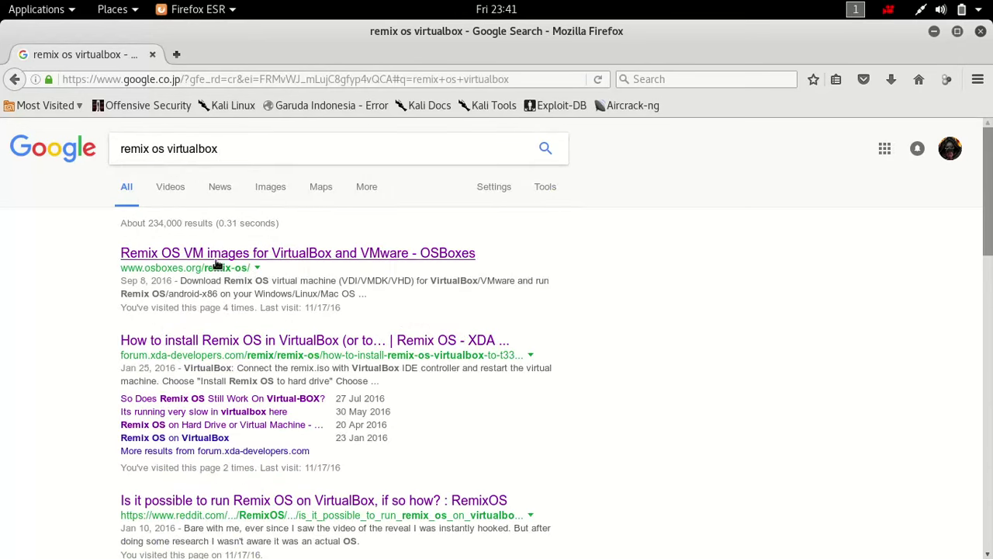
- Open the OSBoxes Remix OS VM images result and scroll to the 3.0.101 VirtualBox downloads
{"action": "left_click", "coordinate": [206, 257]}
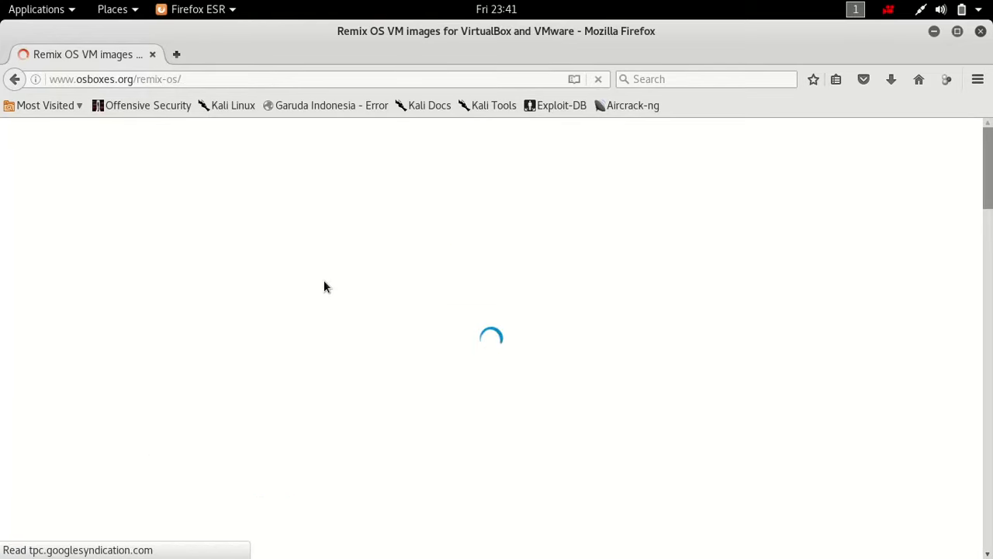
{"action": "scroll", "coordinate": [326, 284], "scroll_direction": "down", "scroll_amount": 2}
{"action": "scroll", "coordinate": [325, 284], "scroll_direction": "down", "scroll_amount": 8}
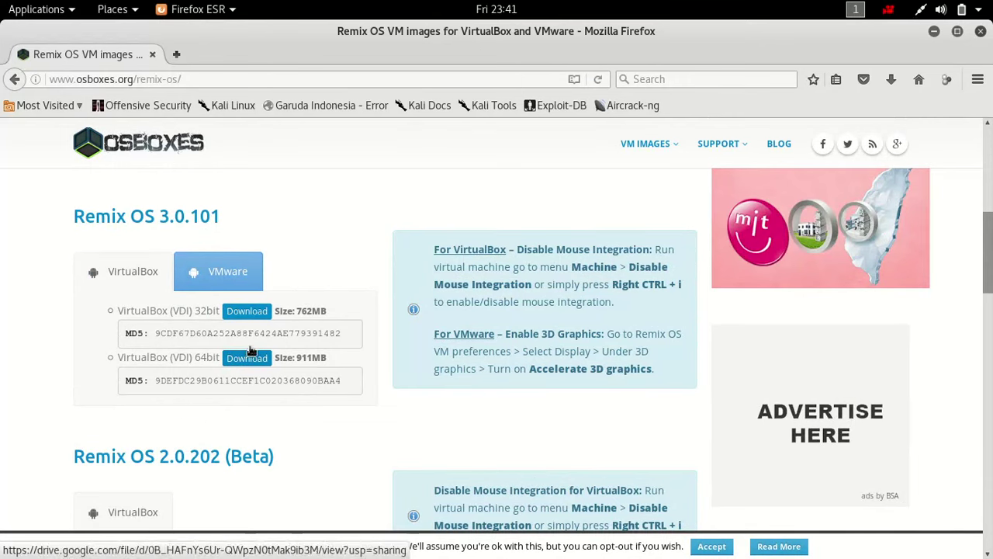
{"action": "left_click", "coordinate": [112, 10]}
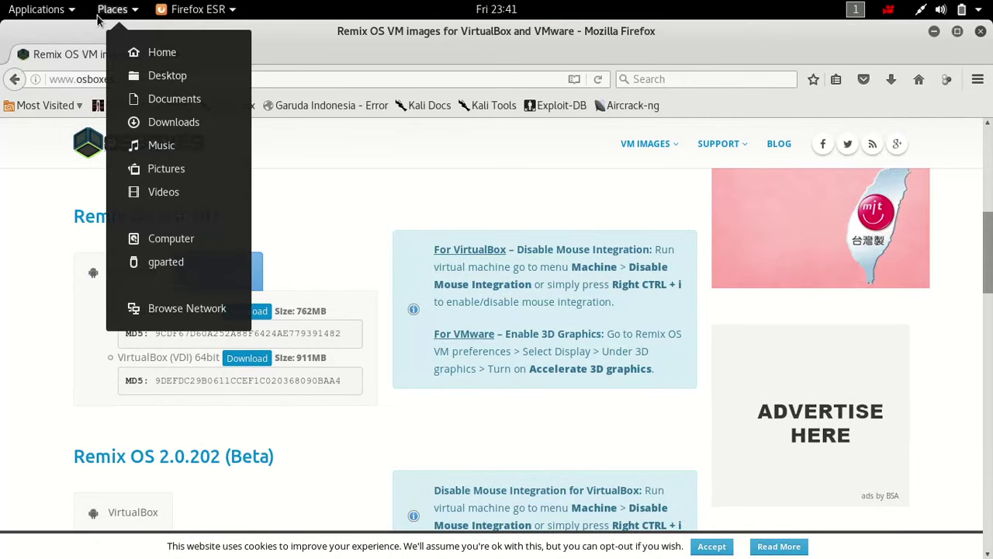
- Inspect the Remix_OS_for_PC folder in Downloads, then permanently delete it
{"action": "left_click", "coordinate": [160, 122]}
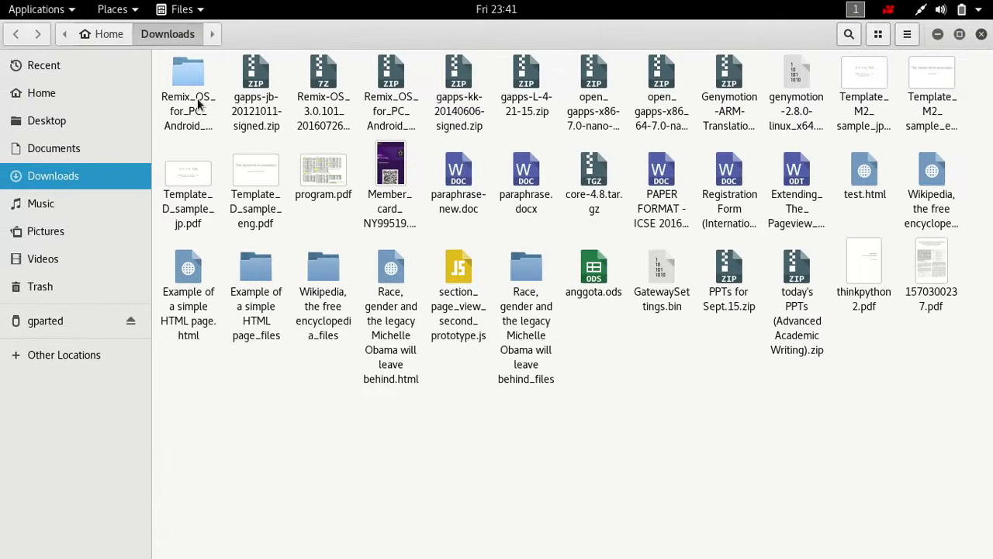
{"action": "left_click", "coordinate": [197, 103]}
{"action": "double_click", "coordinate": [197, 101]}
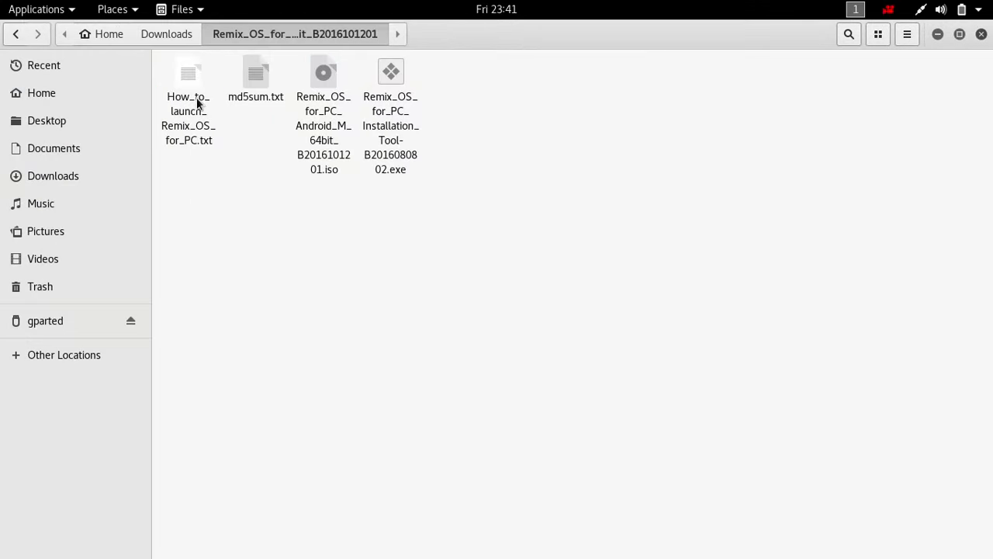
{"action": "left_click", "coordinate": [405, 107]}
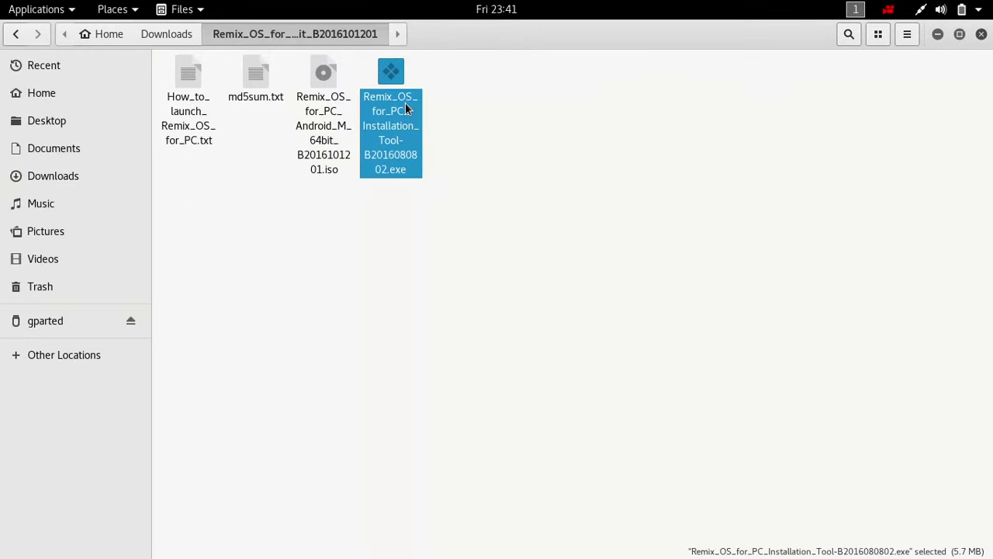
{"action": "key", "text": "Left"}
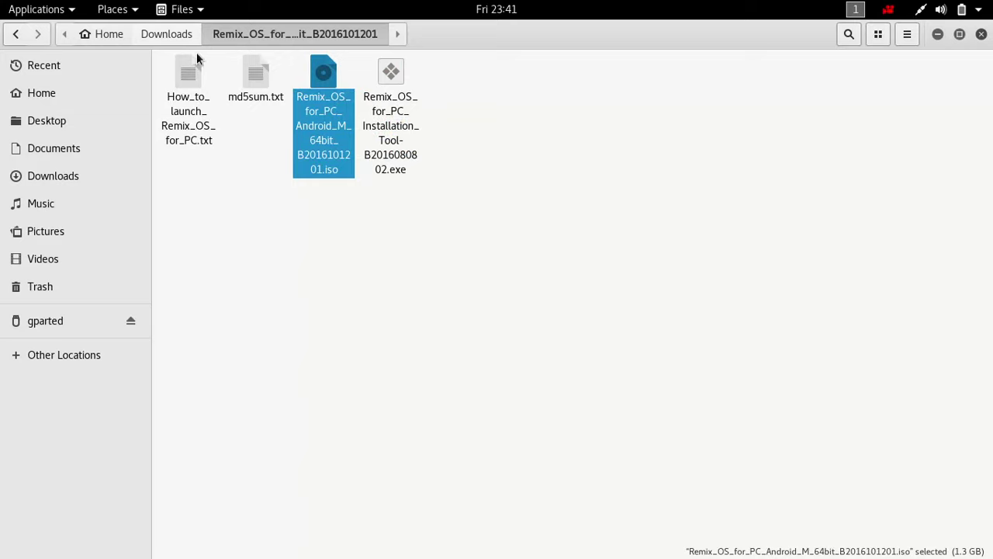
{"action": "left_click", "coordinate": [166, 35]}
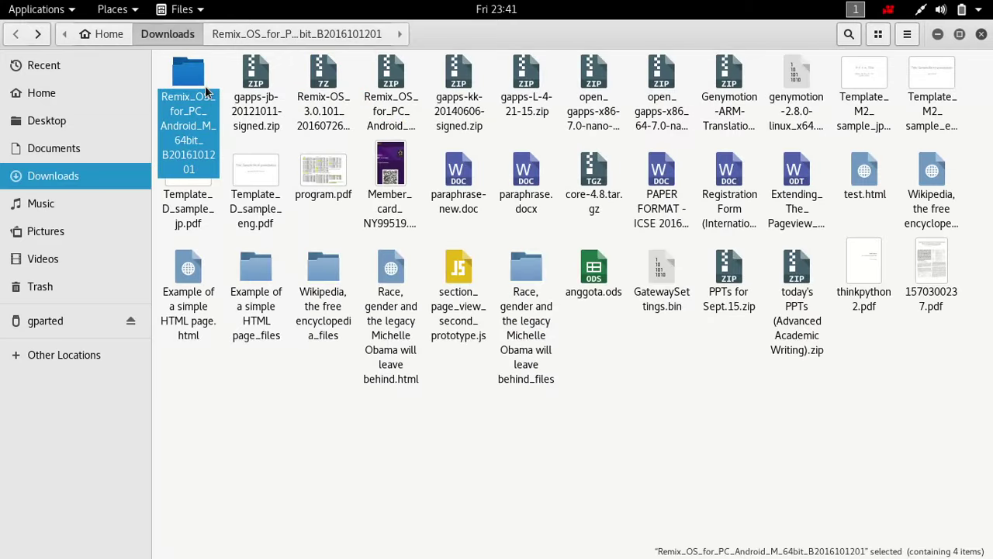
{"action": "key", "text": "shift+Delete"}
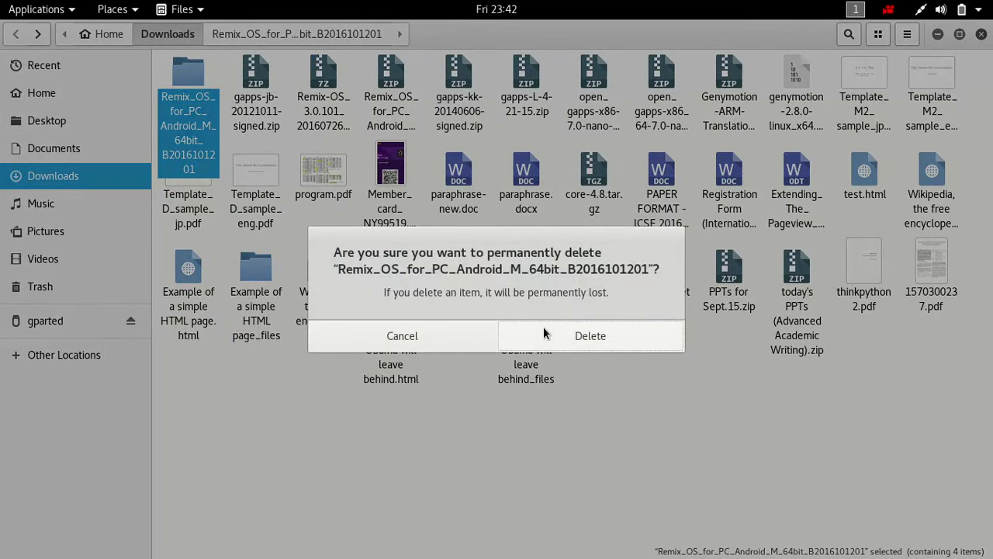
{"action": "left_click", "coordinate": [544, 336]}
- Extract the Remix-OS_3.0.101_20160726_VB-64bit.7z archive in Downloads
{"action": "left_click", "coordinate": [263, 105]}
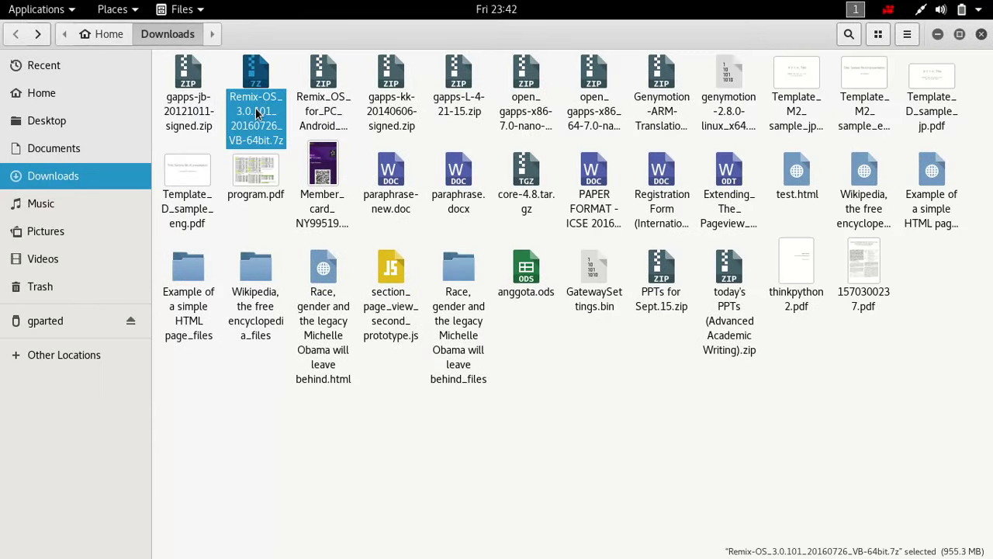
{"action": "double_click", "coordinate": [256, 112]}
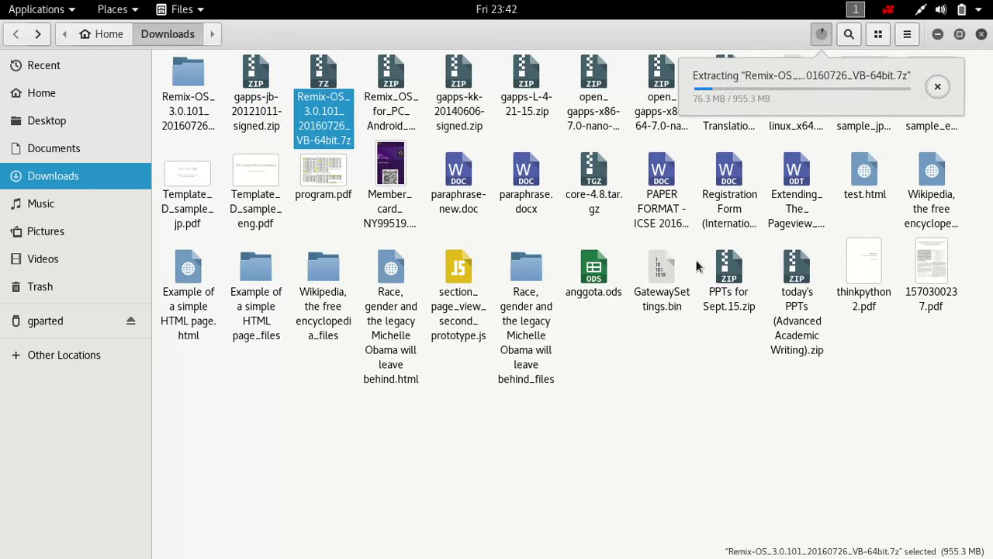
{"action": "key", "text": "super"}
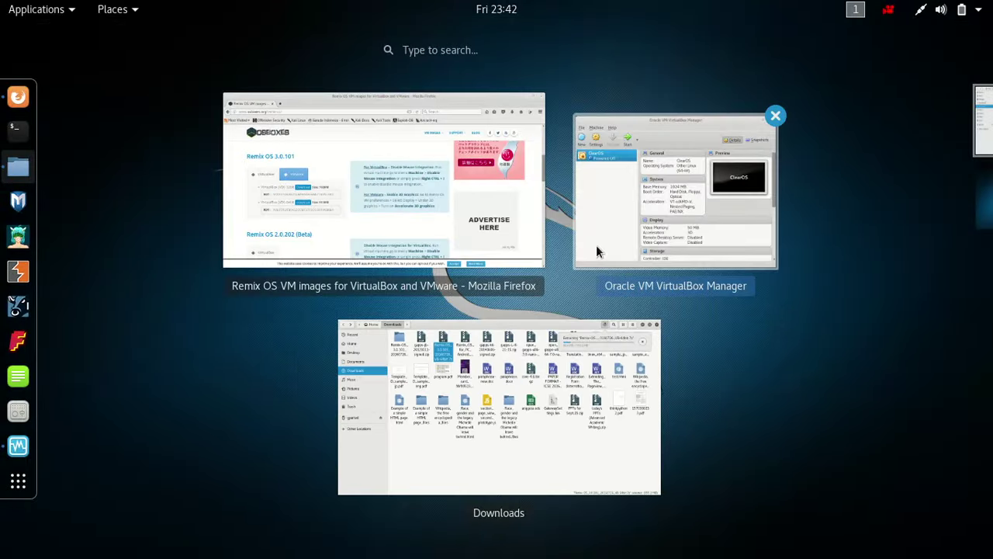
- Start a new VM with type Other and version Other/Unknown (64-bit)
{"action": "left_click", "coordinate": [597, 247]}
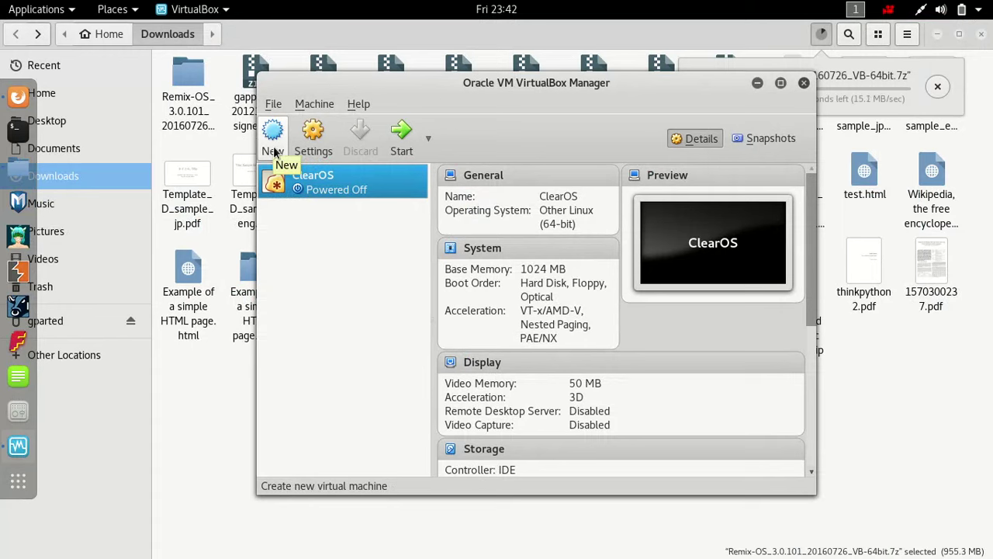
{"action": "left_click", "coordinate": [273, 151]}
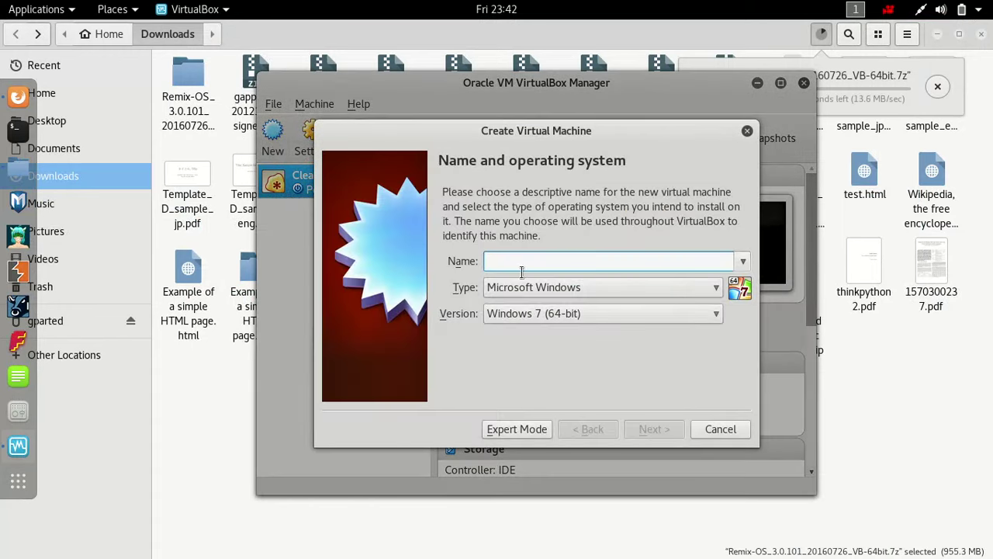
{"action": "left_click", "coordinate": [703, 289]}
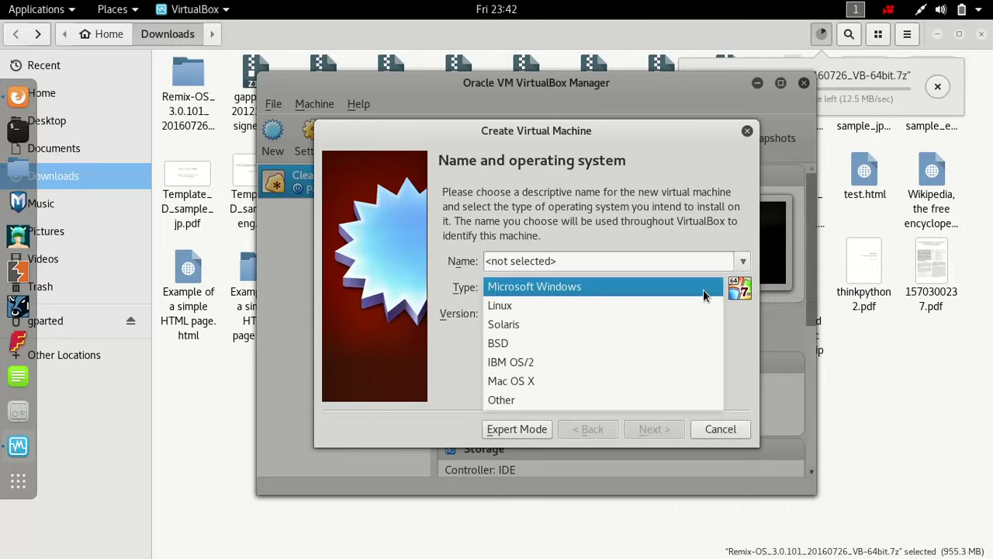
{"action": "left_click", "coordinate": [620, 402]}
{"action": "left_click", "coordinate": [609, 315]}
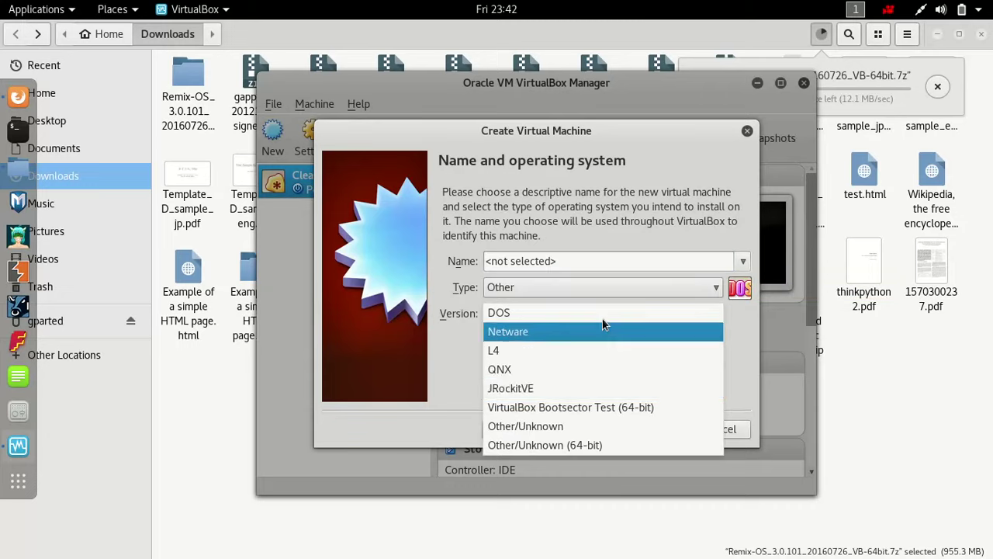
{"action": "left_click", "coordinate": [580, 446]}
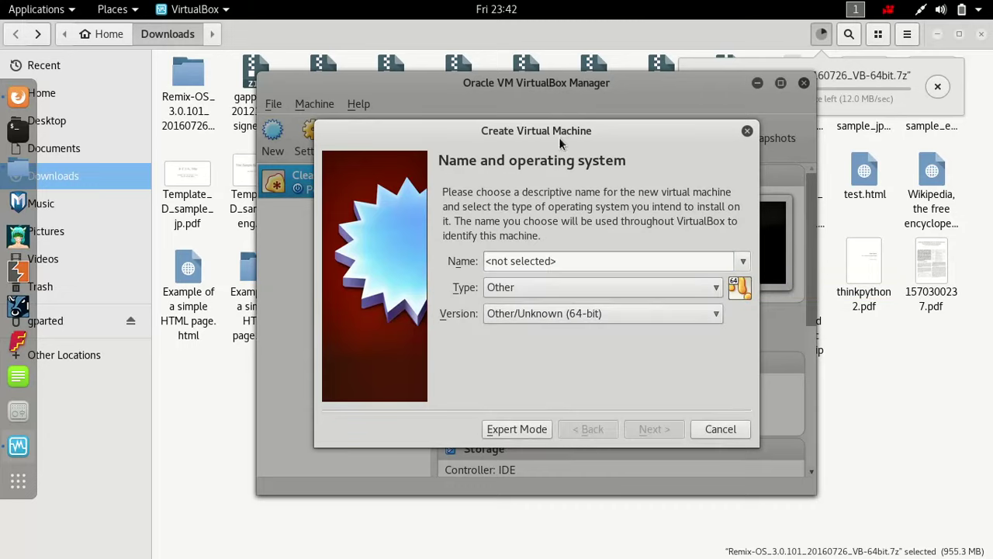
- Name the VM Remix-OS-Pre-Installed, give it 2048 MB memory, and return to Files
{"action": "left_click", "coordinate": [593, 270]}
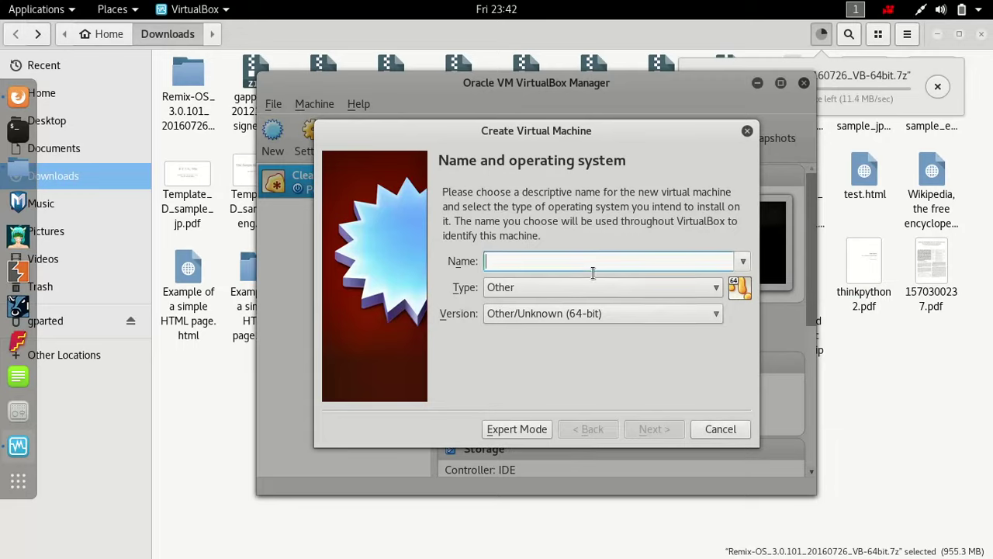
{"action": "type", "text": "Remix"}
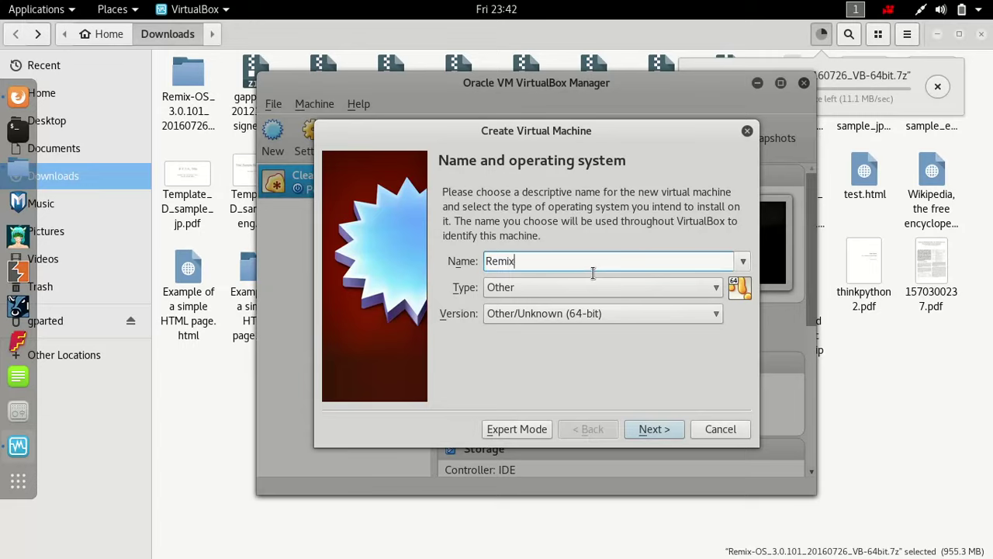
{"action": "type", "text": "-OS"}
{"action": "type", "text": "-Rea"}
{"action": "key", "text": "BackSpace"}
{"action": "key", "text": "BackSpace"}
{"action": "type", "text": "Pre-Inst"}
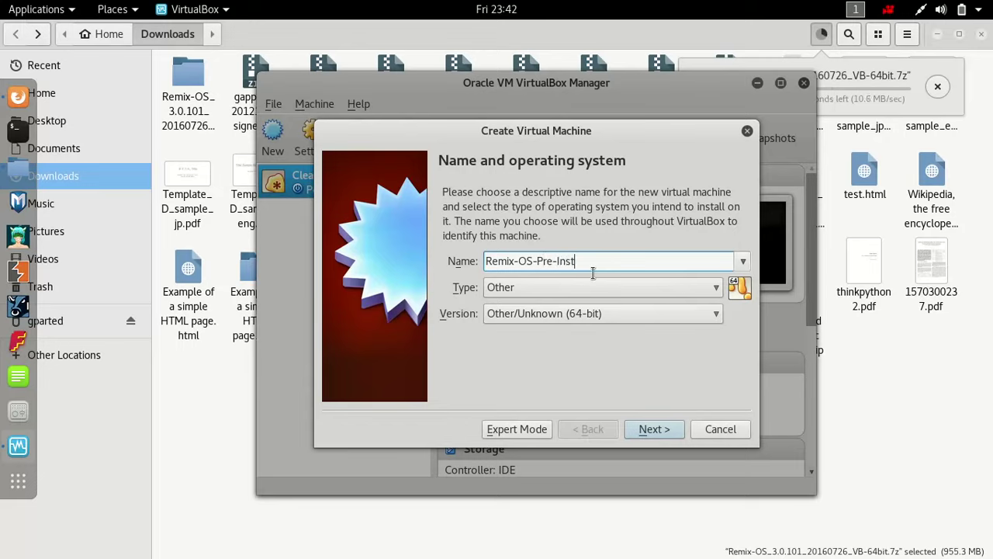
{"action": "type", "text": "alled"}
{"action": "left_click", "coordinate": [644, 435]}
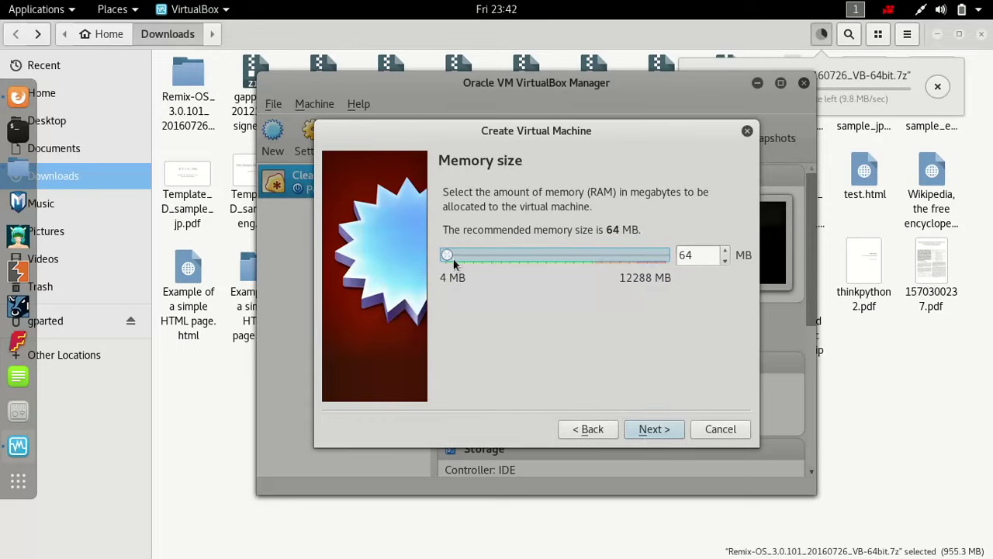
{"action": "left_click_drag", "start_coordinate": [455, 264], "coordinate": [486, 266]}
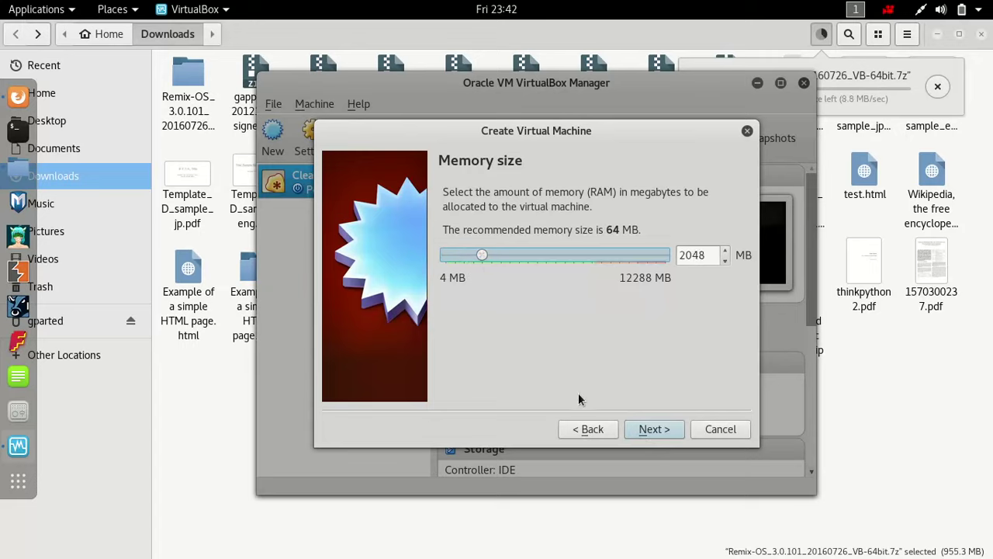
{"action": "left_click", "coordinate": [652, 429]}
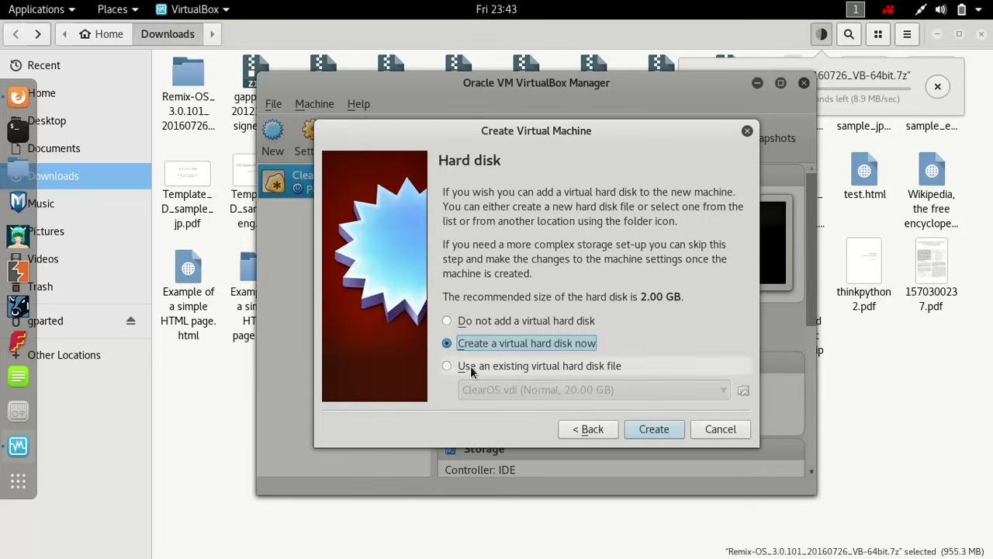
{"action": "left_click", "coordinate": [201, 488]}
{"action": "right_click", "coordinate": [57, 101]}
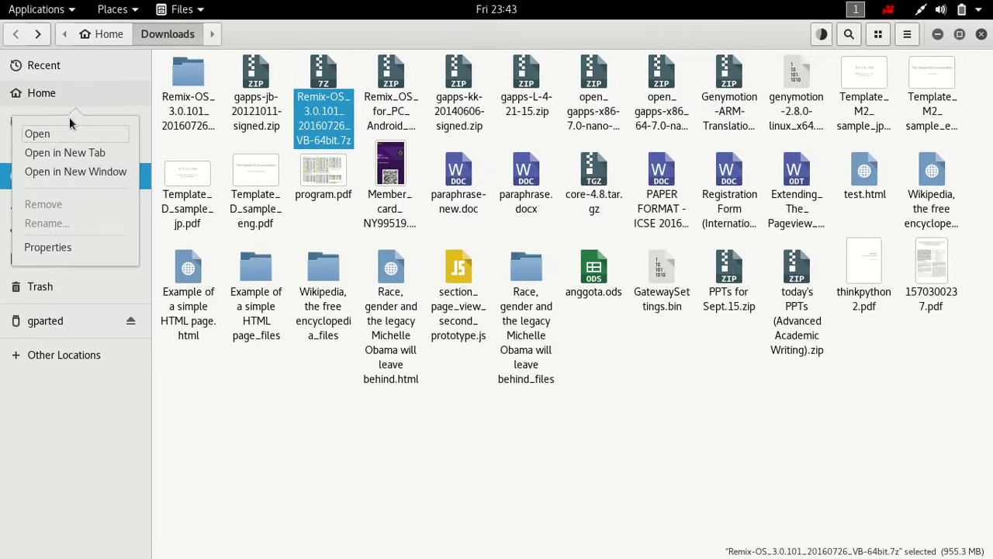
- Open the Remix-OS-Pre-Installed VM folder in a new Home tab, return to Downloads, and open Settings
{"action": "left_click", "coordinate": [78, 153]}
{"action": "left_click", "coordinate": [666, 66]}
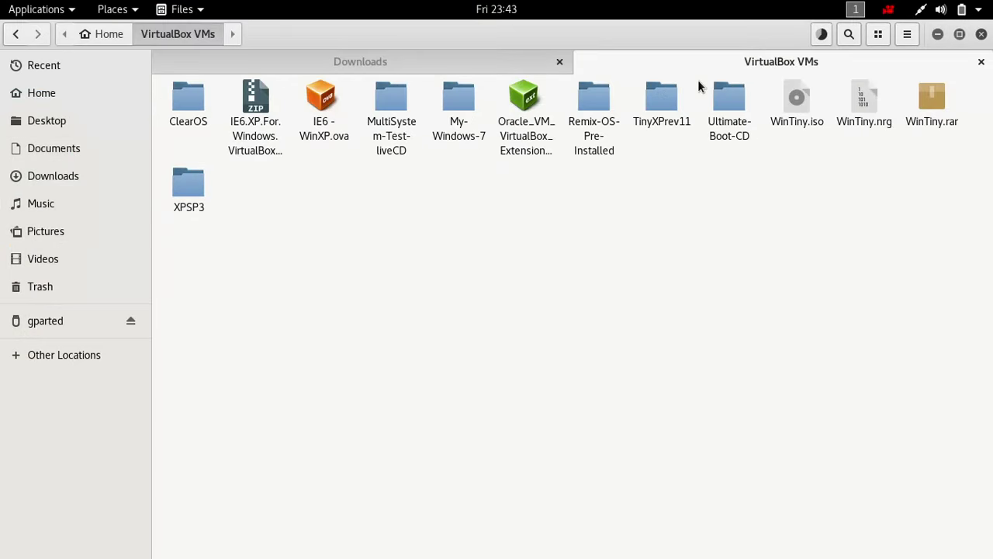
{"action": "double_click", "coordinate": [594, 123]}
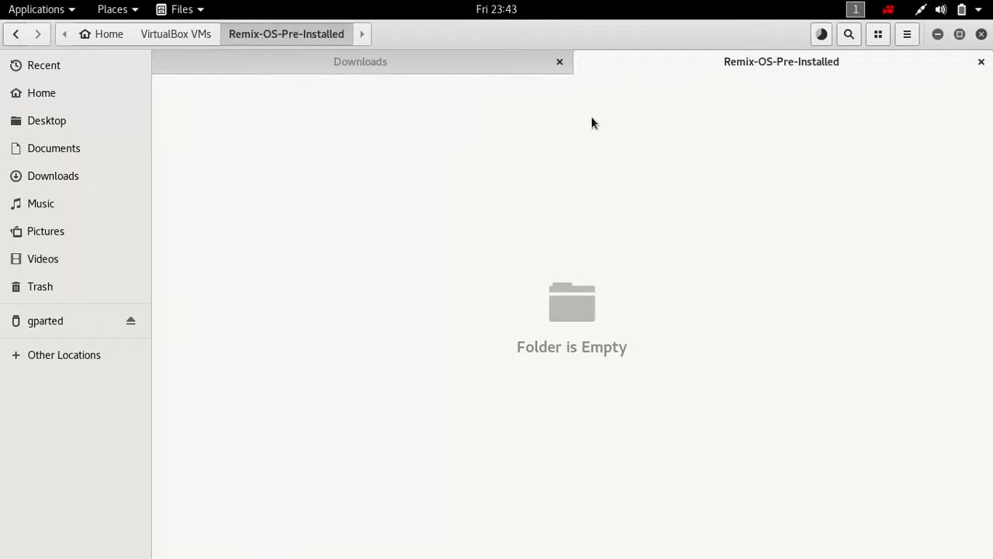
{"action": "key", "text": "super"}
{"action": "key", "text": "super"}
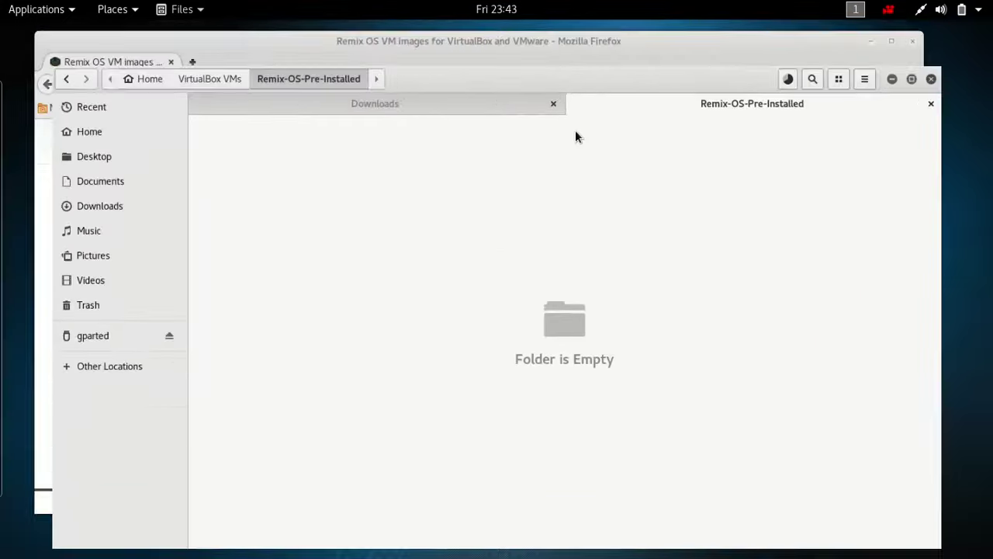
{"action": "left_click", "coordinate": [377, 67]}
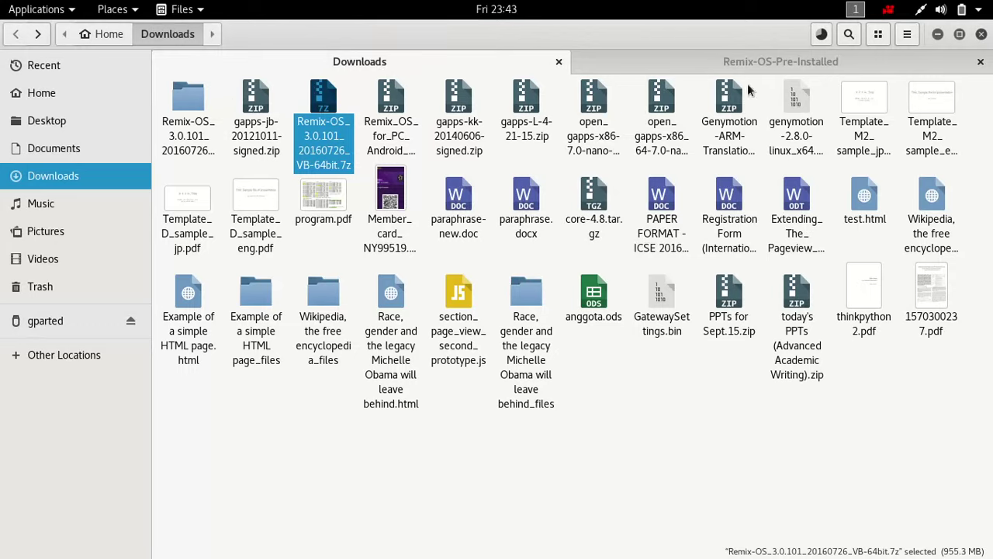
{"action": "left_click", "coordinate": [979, 11]}
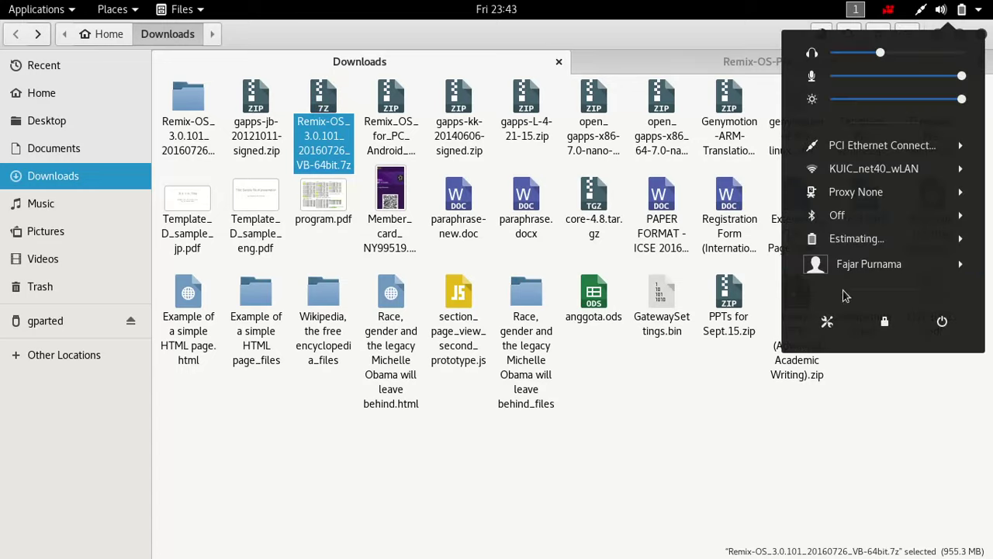
{"action": "left_click", "coordinate": [840, 318]}
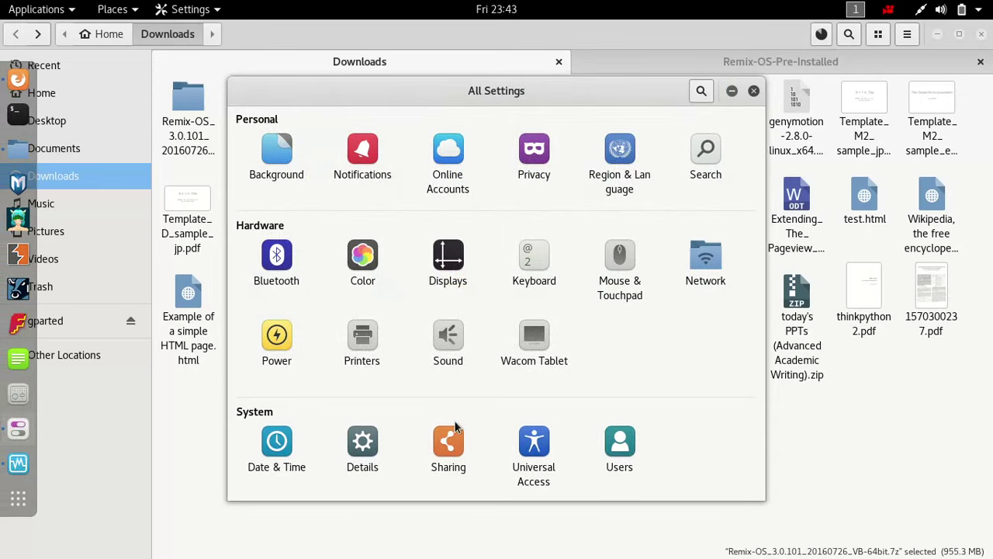
- View the Details overview (11.6 GiB memory, 245.9 GB disk), then close Settings
{"action": "left_click", "coordinate": [377, 443]}
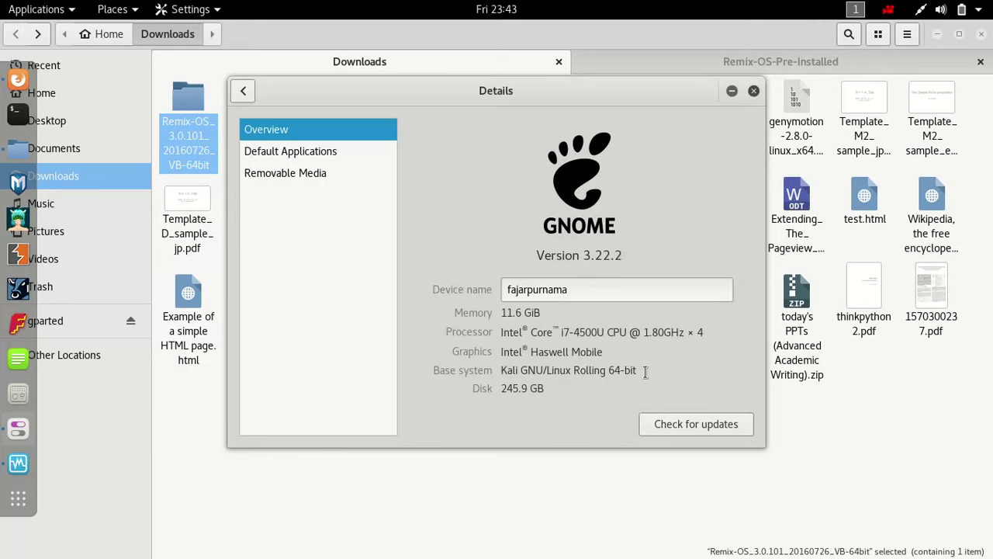
{"action": "left_click", "coordinate": [754, 91]}
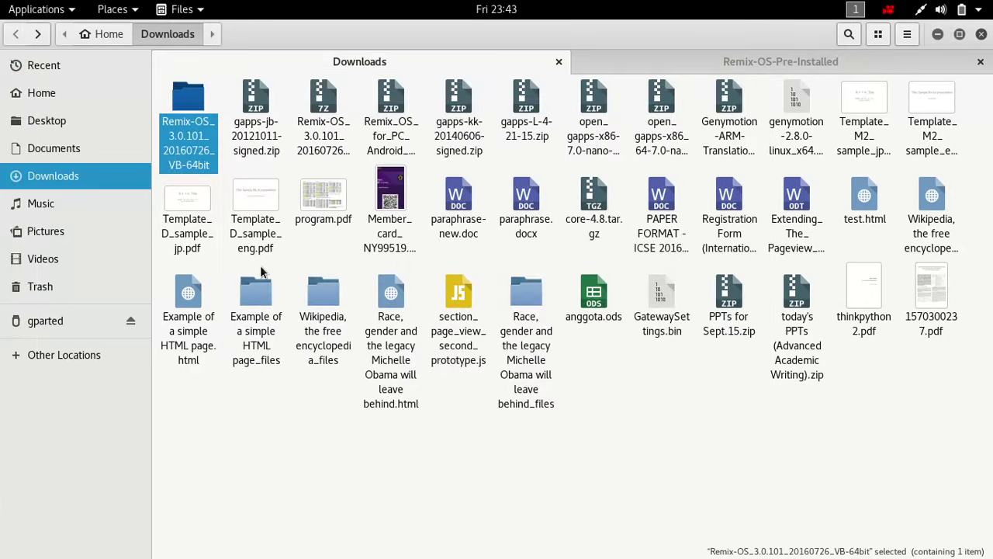
{"action": "double_click", "coordinate": [203, 155]}
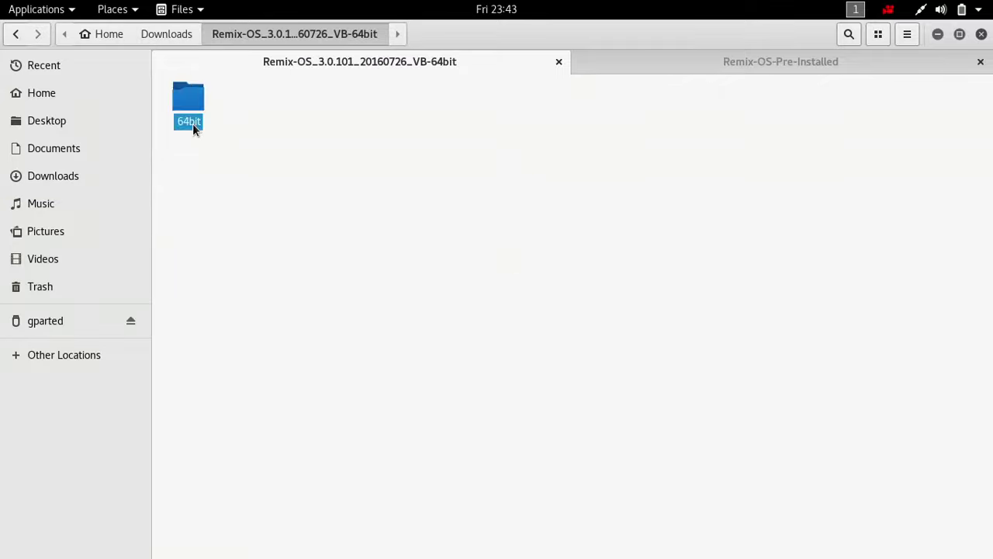
{"action": "double_click", "coordinate": [193, 123]}
{"action": "left_click", "coordinate": [193, 123]}
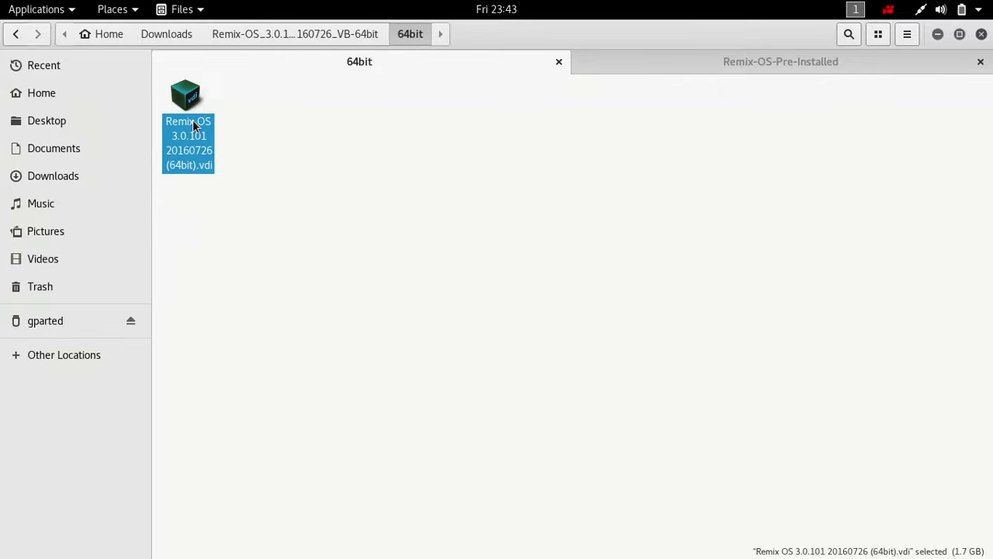
{"action": "left_click", "coordinate": [708, 68]}
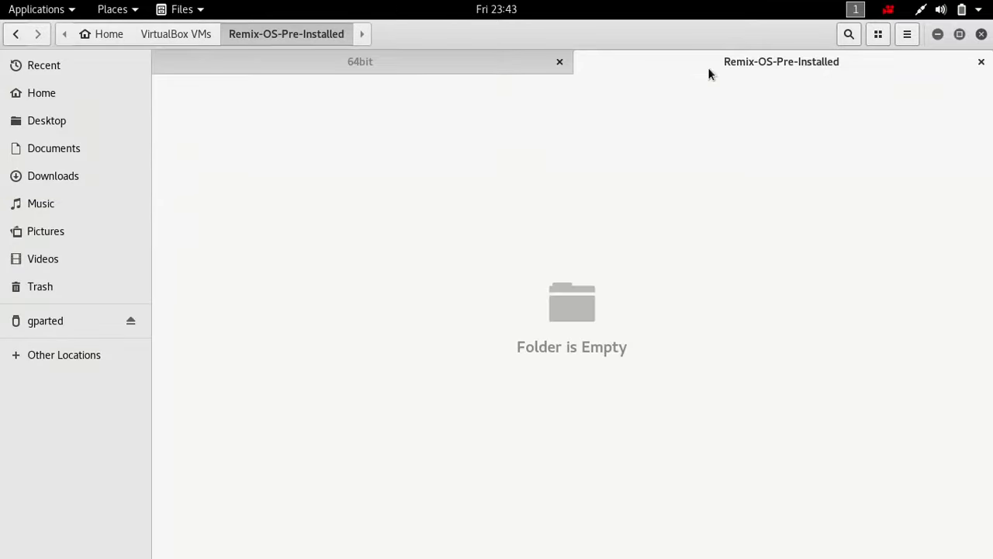
{"action": "left_click", "coordinate": [206, 39]}
{"action": "left_click", "coordinate": [120, 35]}
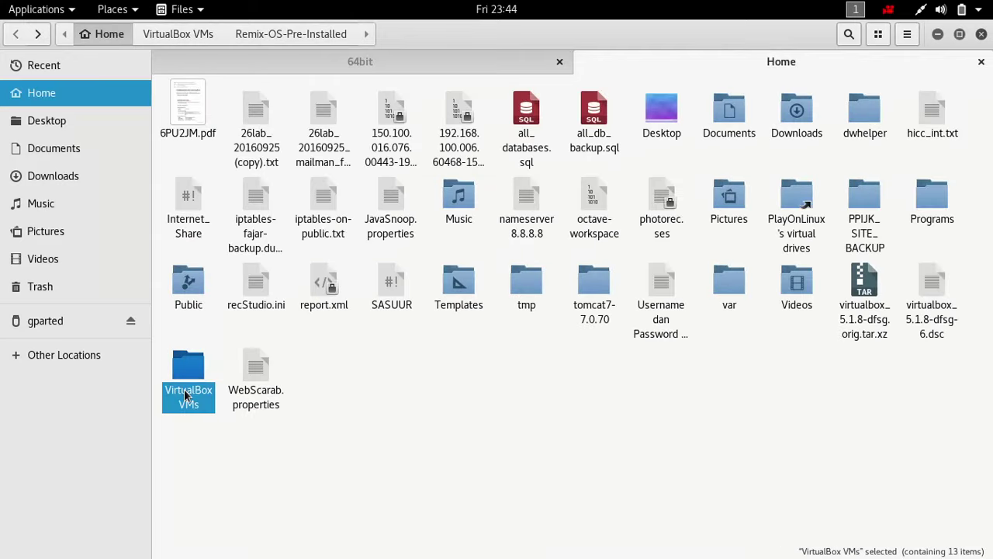
{"action": "double_click", "coordinate": [188, 394]}
{"action": "left_click", "coordinate": [610, 124]}
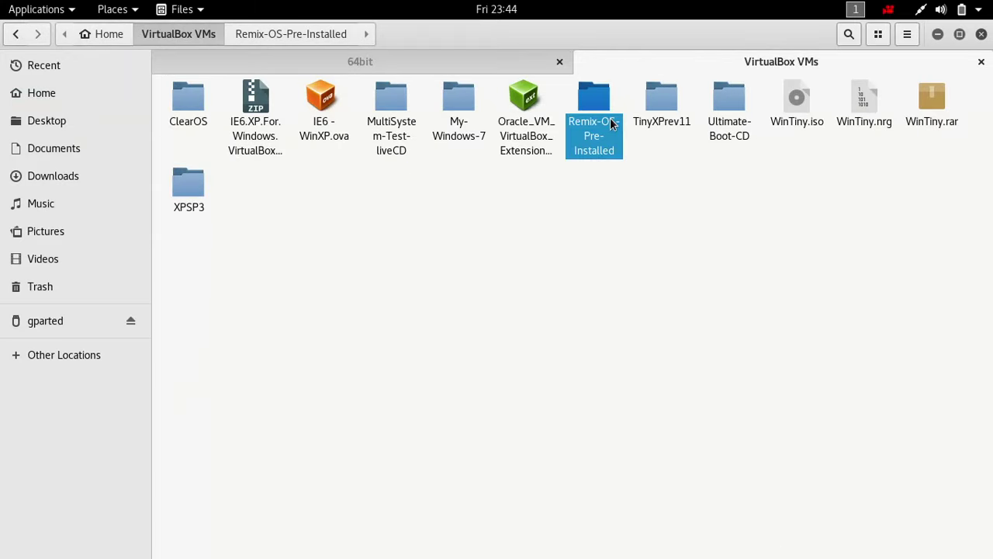
{"action": "double_click", "coordinate": [611, 125]}
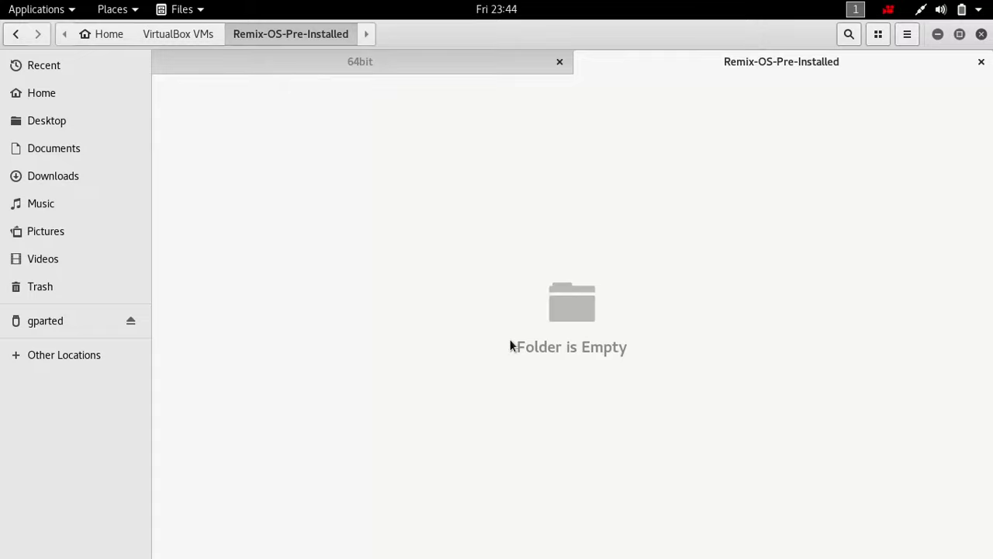
{"action": "key", "text": "ctrl+v"}
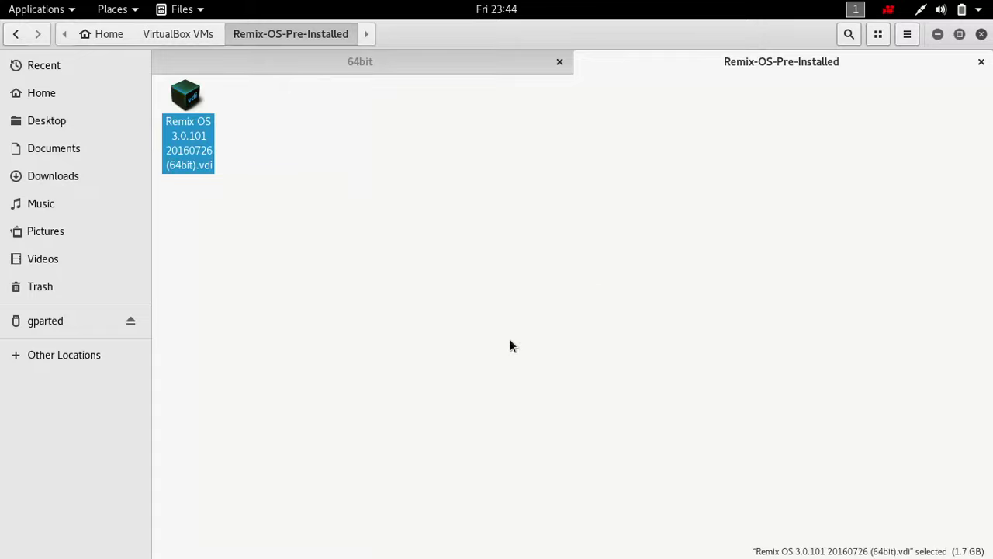
{"action": "key", "text": "super"}
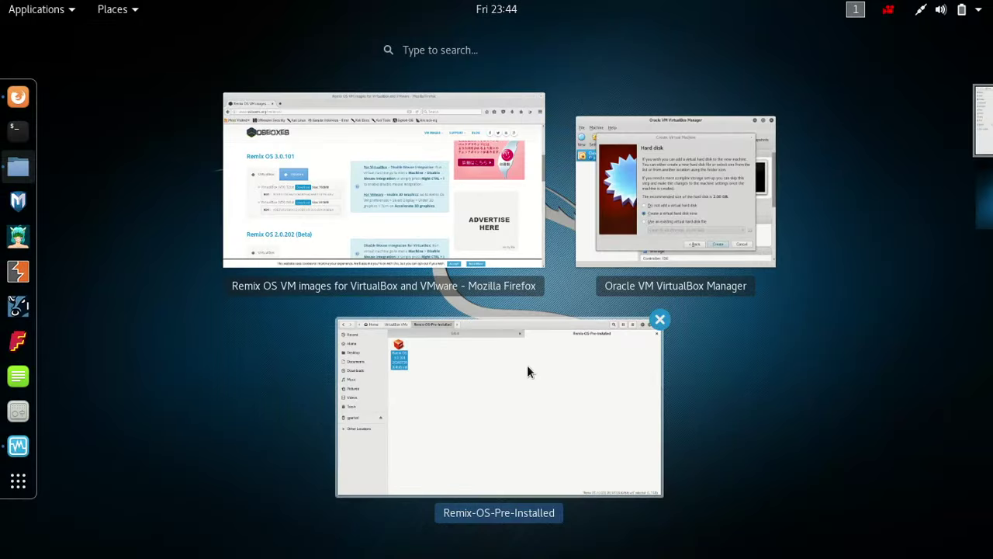
- Finish the wizard using the existing Remix OS 3.0.101 .vdi as the VM's hard disk
{"action": "left_click", "coordinate": [631, 237]}
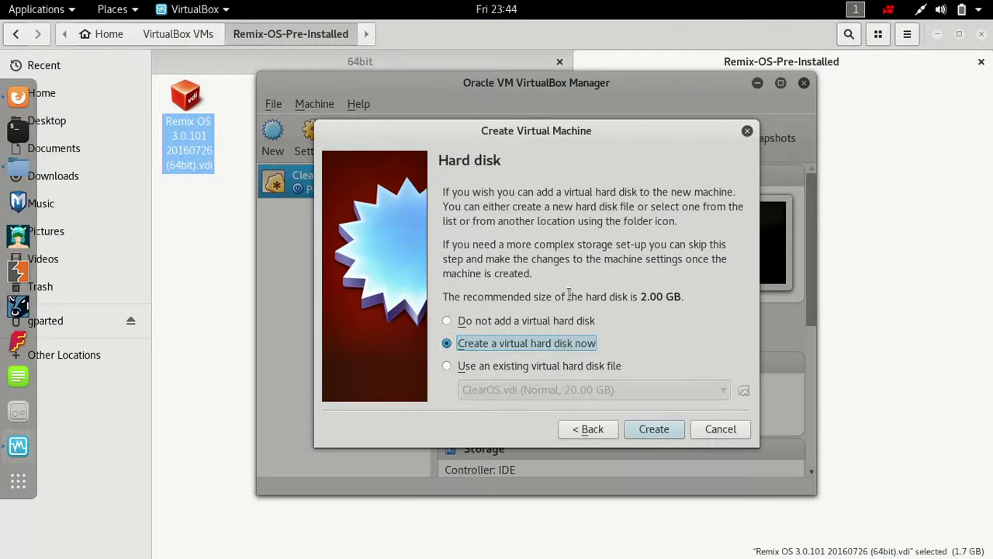
{"action": "left_click", "coordinate": [487, 375]}
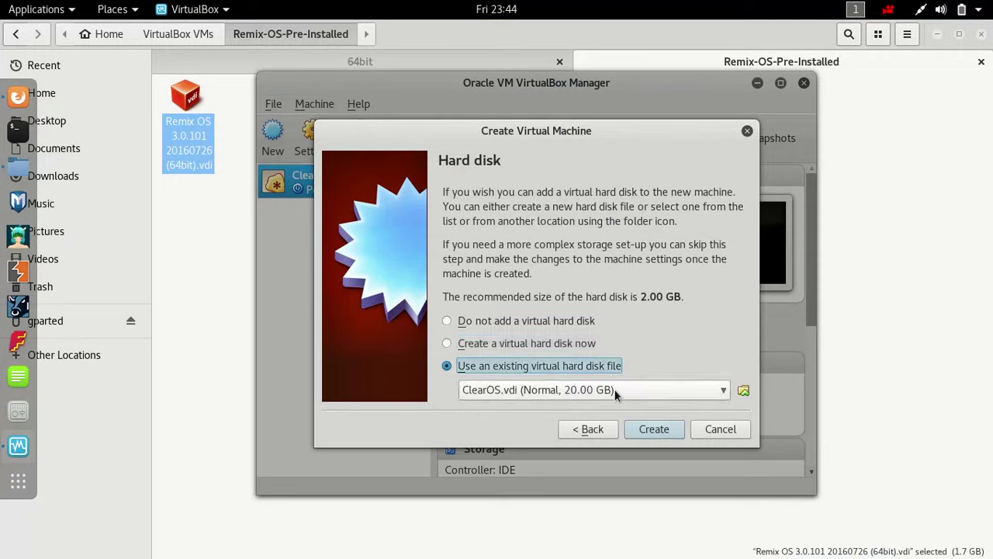
{"action": "left_click", "coordinate": [723, 392]}
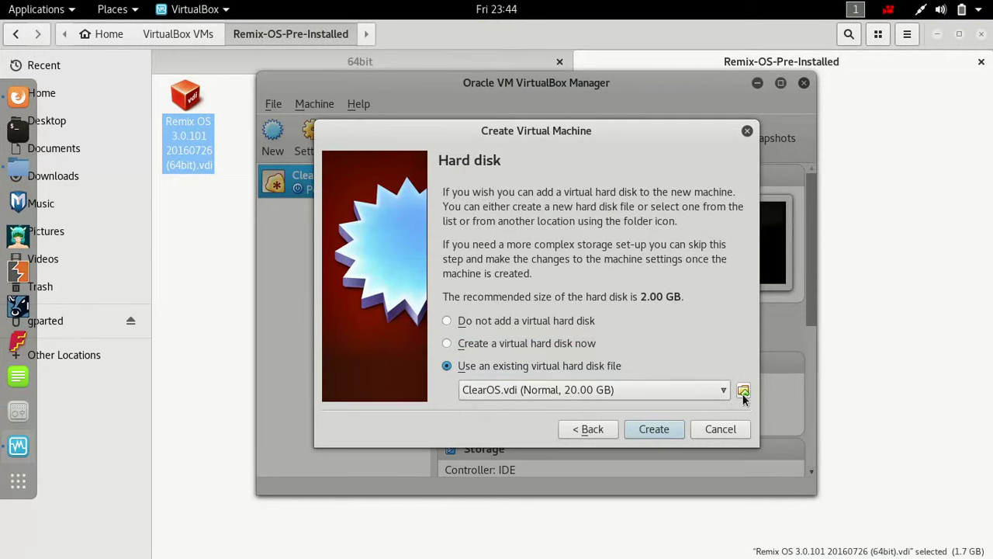
{"action": "left_click", "coordinate": [743, 392]}
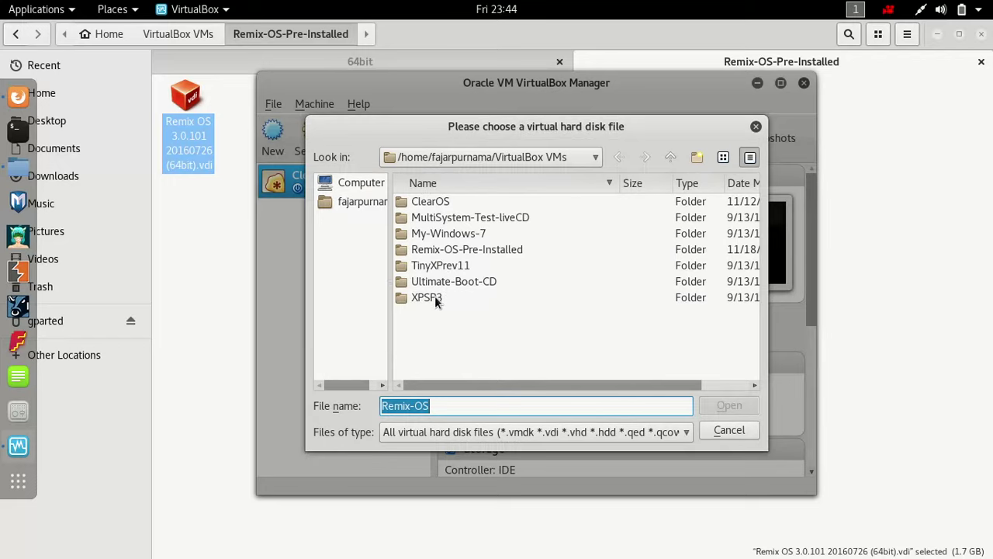
{"action": "double_click", "coordinate": [458, 252]}
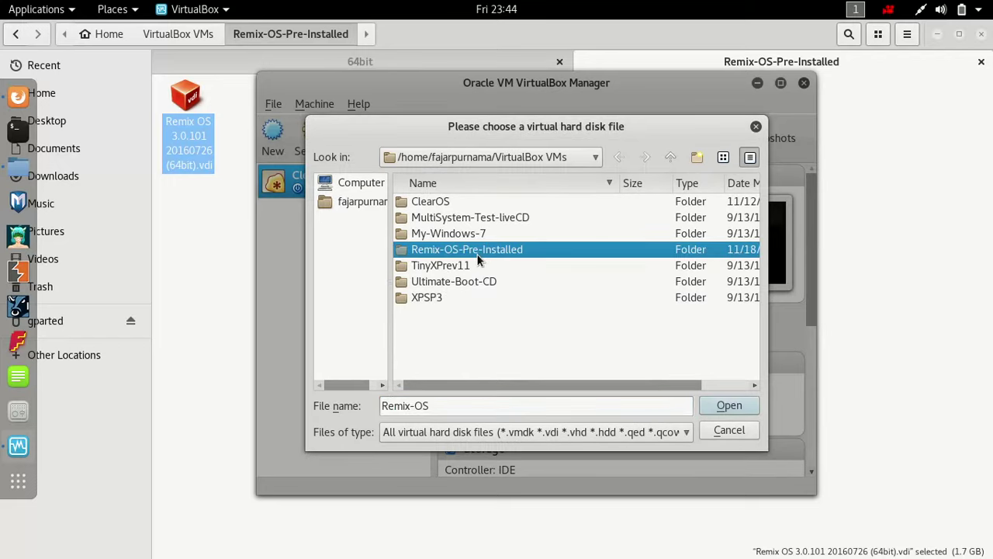
{"action": "left_click", "coordinate": [472, 207]}
{"action": "double_click", "coordinate": [472, 207]}
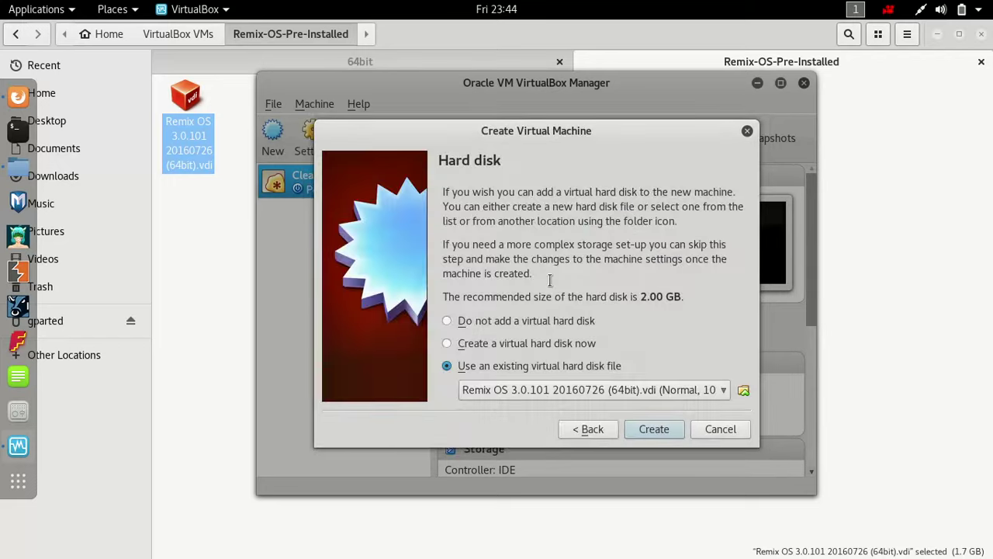
{"action": "left_click", "coordinate": [655, 429]}
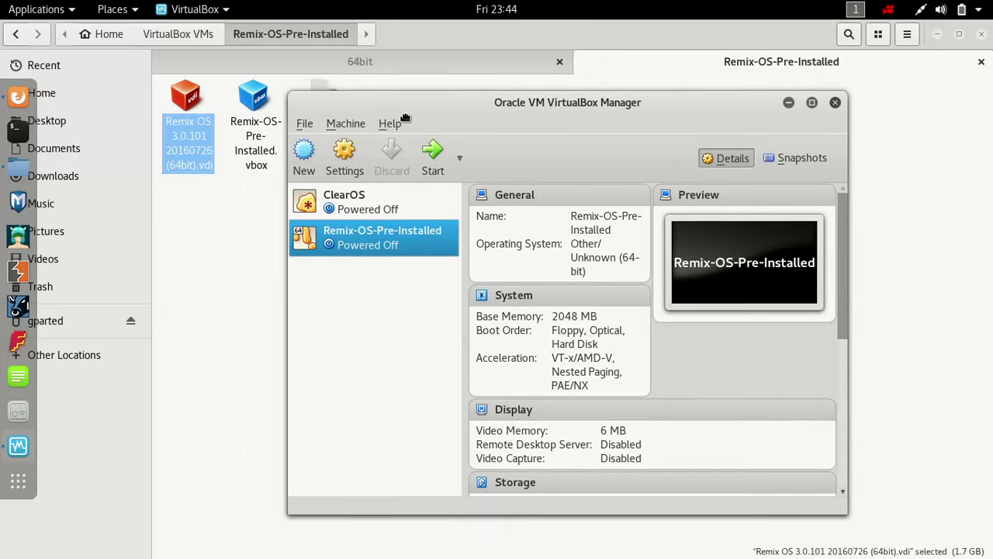
- Bring the VirtualBox Manager window back in front of the file manager
{"action": "left_click", "coordinate": [204, 139]}
{"action": "left_click", "coordinate": [255, 144]}
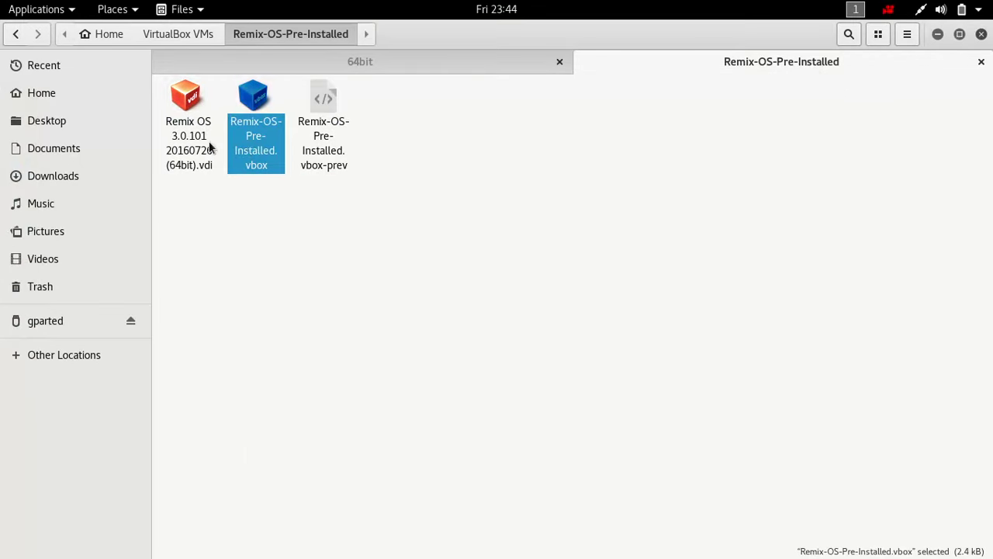
{"action": "left_click", "coordinate": [184, 148]}
{"action": "key", "text": "super"}
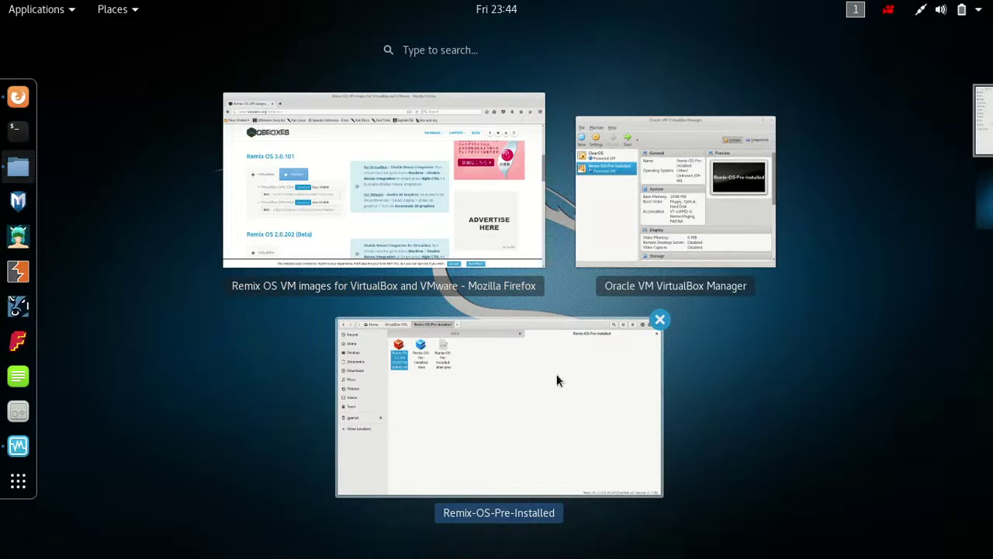
{"action": "left_click", "coordinate": [597, 245]}
{"action": "key", "text": "super"}
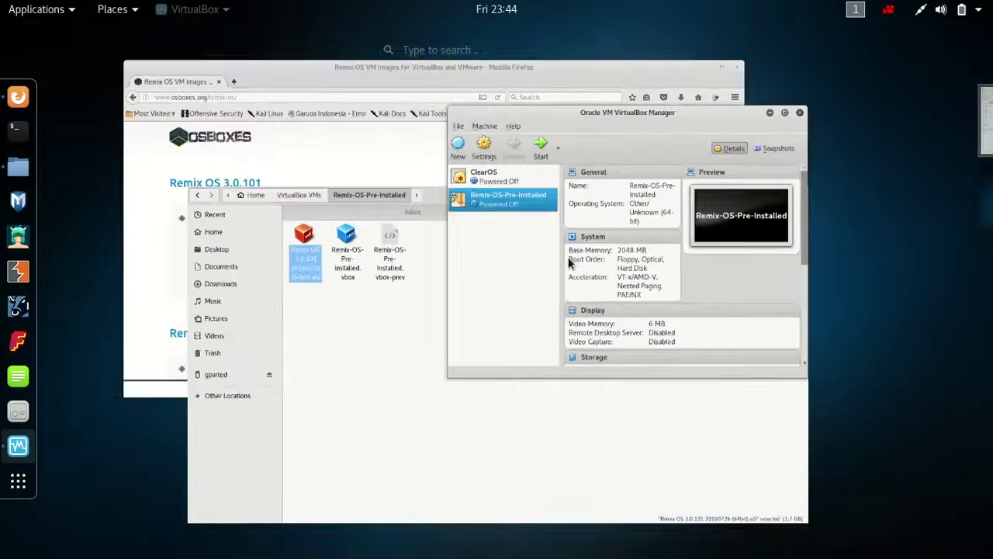
{"action": "key", "text": "super"}
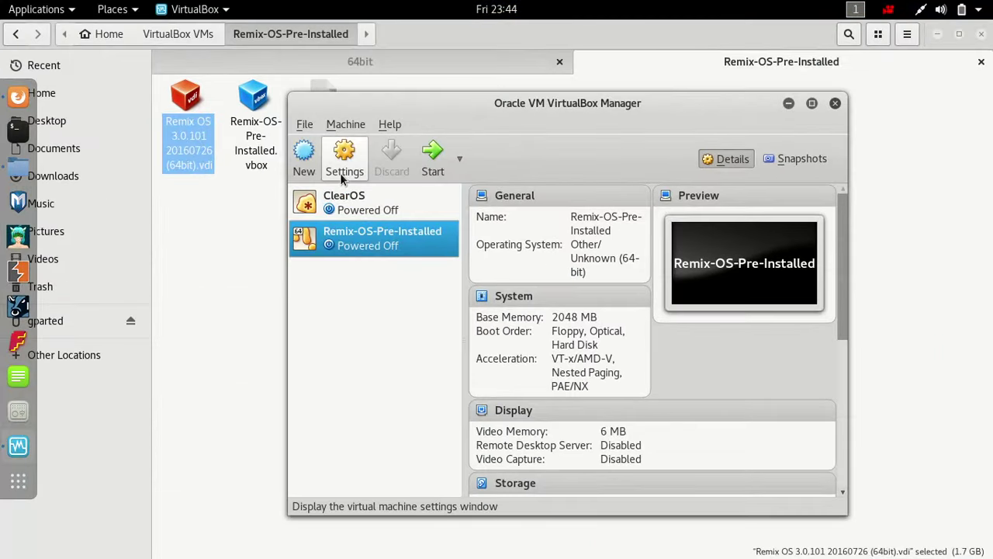
- In Remix-OS-Pre-Installed's System settings, set 2 processors and keep Default paravirtualization
{"action": "left_click", "coordinate": [340, 173]}
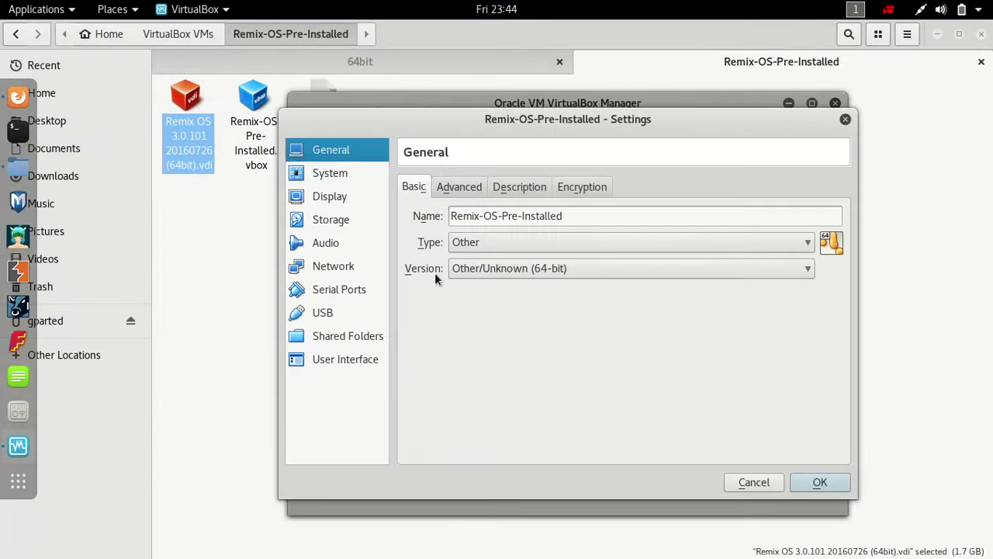
{"action": "left_click", "coordinate": [344, 180]}
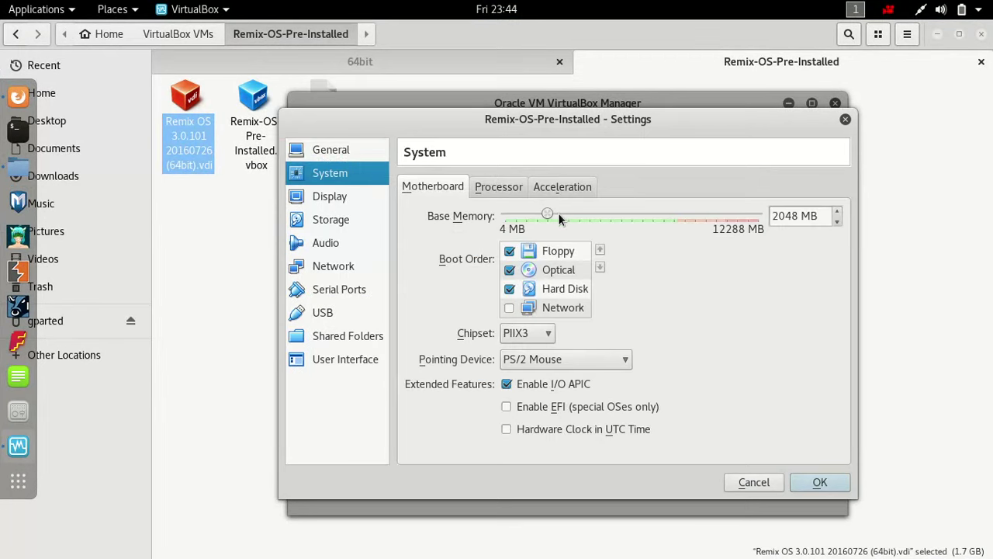
{"action": "left_click", "coordinate": [501, 188]}
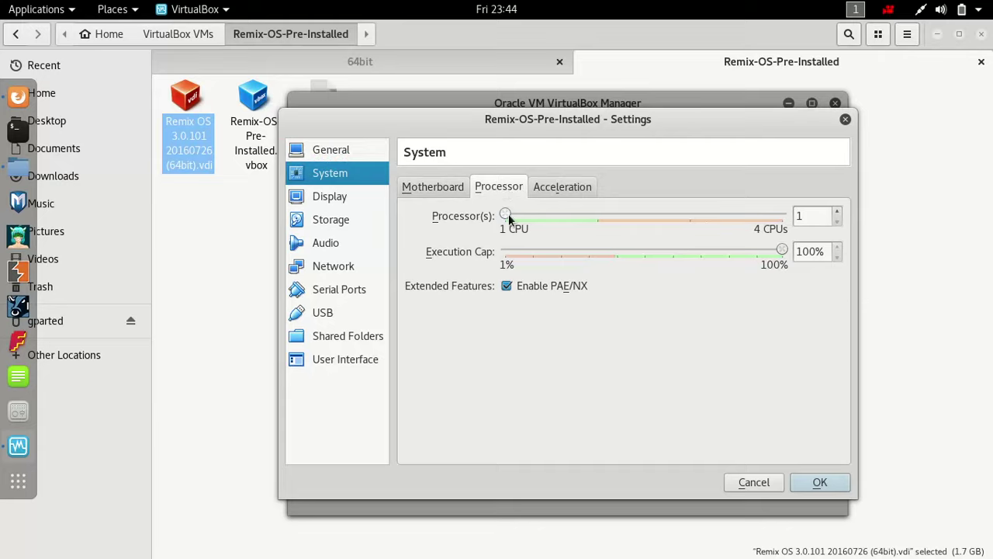
{"action": "left_click_drag", "start_coordinate": [505, 215], "coordinate": [583, 218]}
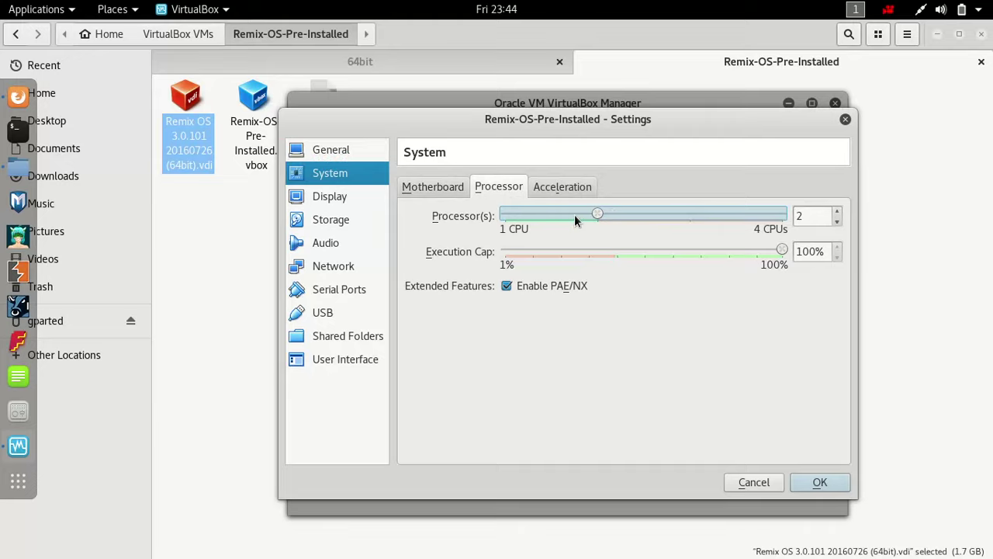
{"action": "left_click", "coordinate": [539, 187]}
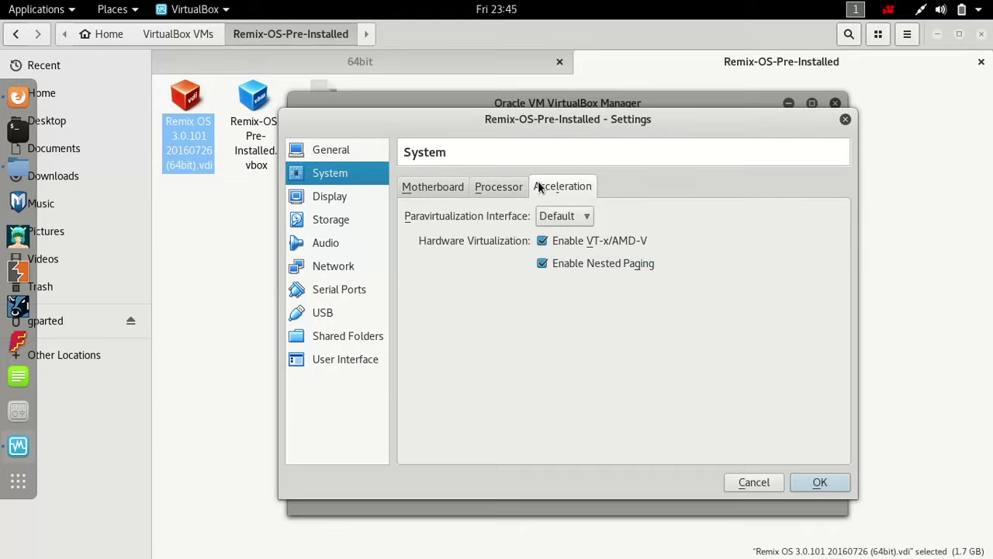
{"action": "left_click", "coordinate": [575, 224]}
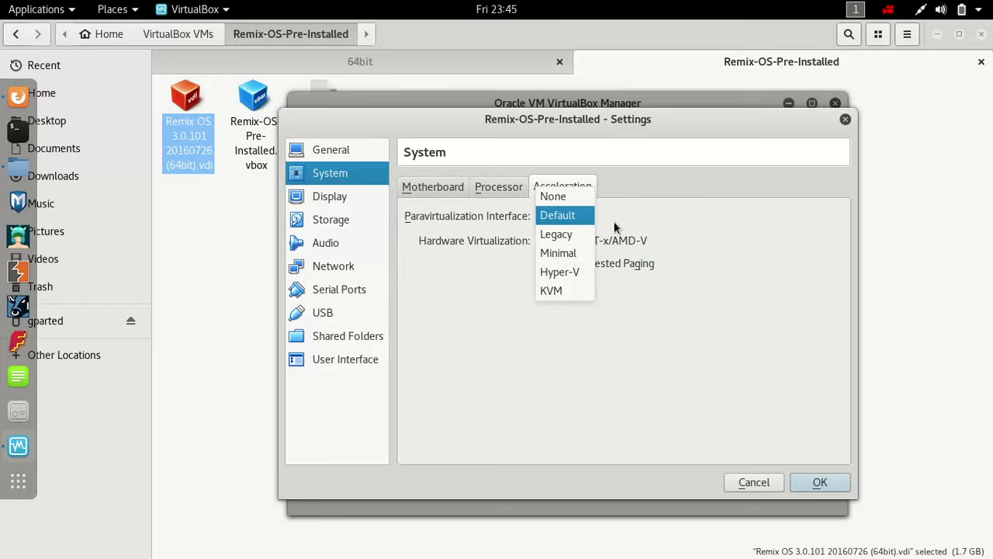
{"action": "left_click", "coordinate": [628, 221]}
{"action": "left_click", "coordinate": [574, 216]}
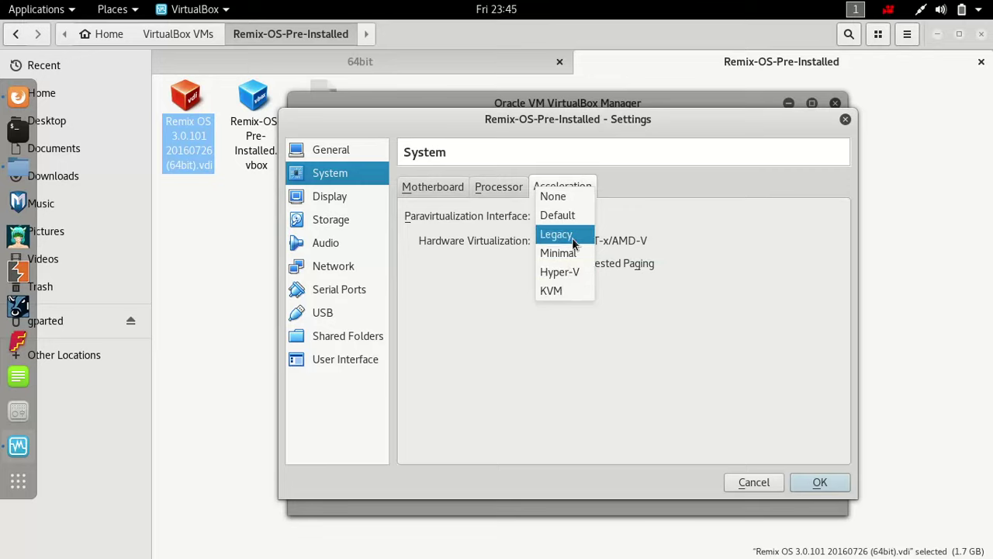
{"action": "left_click", "coordinate": [579, 223]}
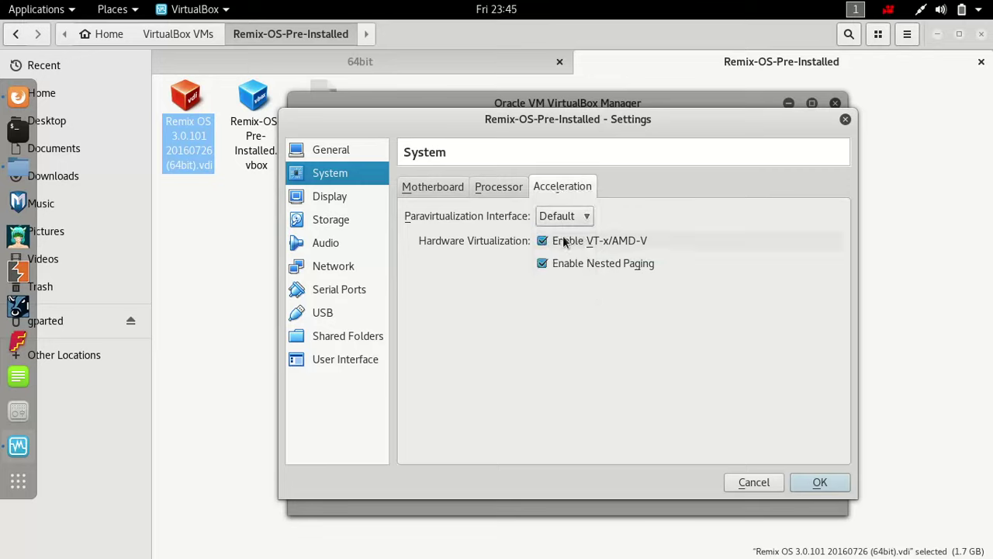
{"action": "left_click", "coordinate": [421, 186]}
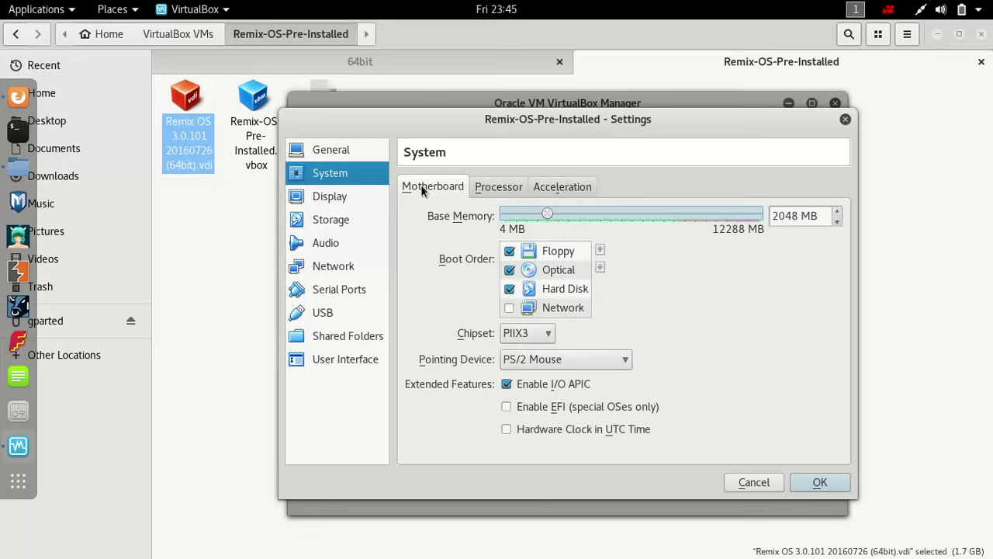
- Set video memory to 128 MB and enable 3D acceleration
{"action": "left_click", "coordinate": [335, 204]}
{"action": "left_click_drag", "start_coordinate": [509, 216], "coordinate": [780, 210]}
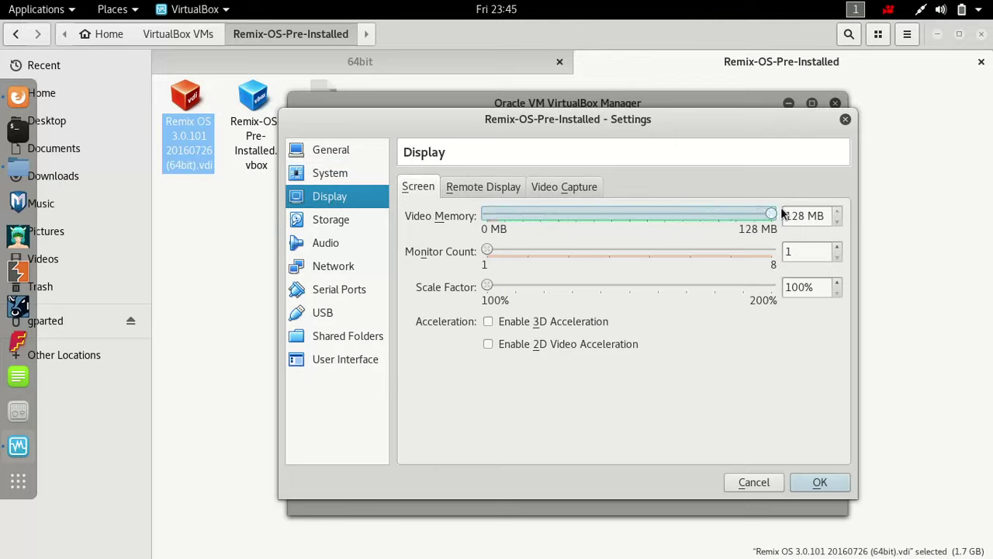
{"action": "left_click_drag", "start_coordinate": [781, 214], "coordinate": [825, 221]}
{"action": "left_click", "coordinate": [554, 325]}
- Switch the host audio driver from PulseAudio to ALSA Audio Driver
{"action": "left_click", "coordinate": [340, 222]}
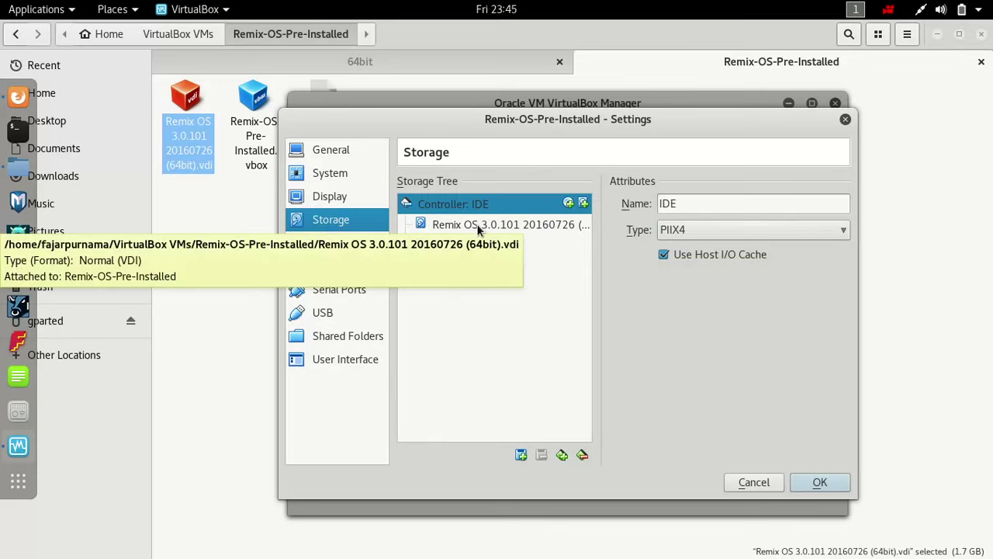
{"action": "left_click", "coordinate": [329, 249]}
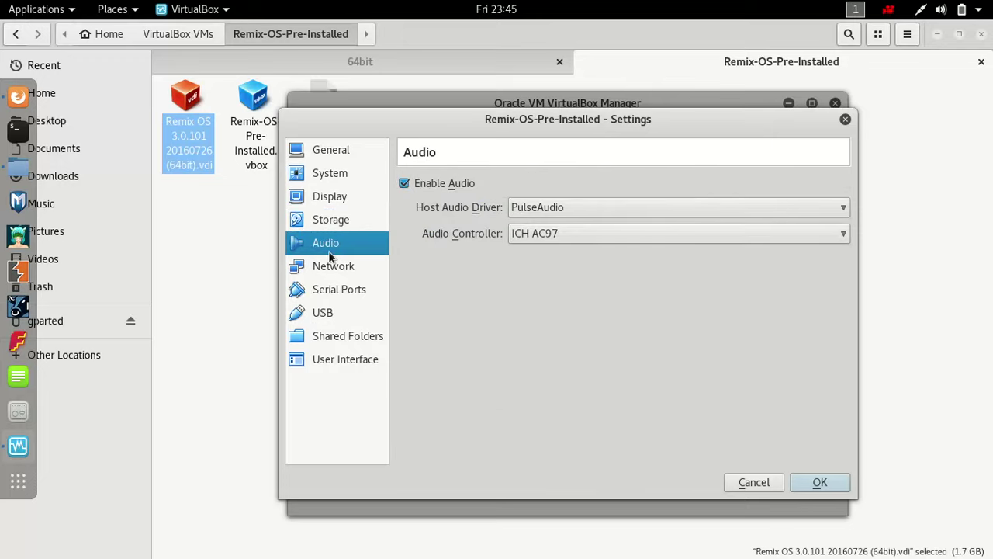
{"action": "left_click", "coordinate": [552, 210]}
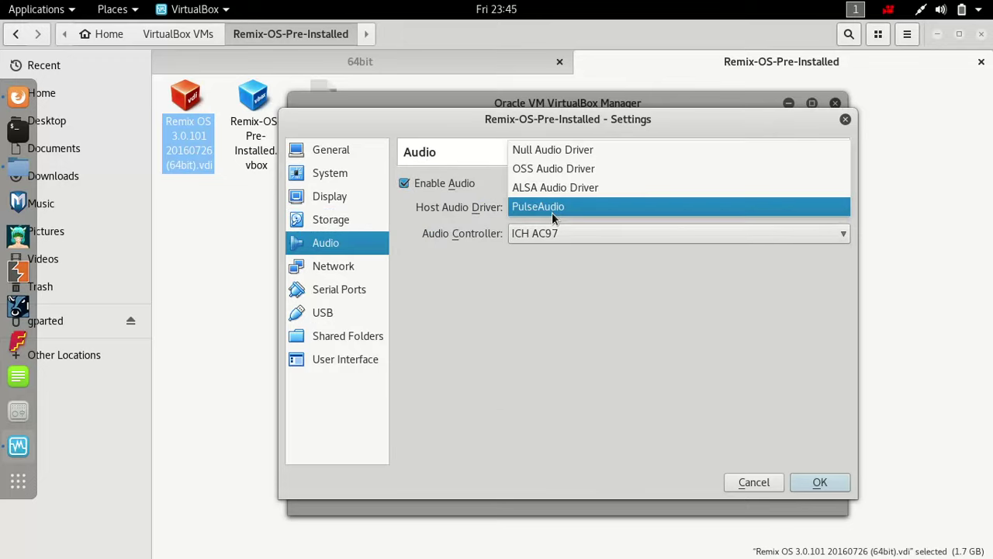
{"action": "left_click", "coordinate": [552, 210]}
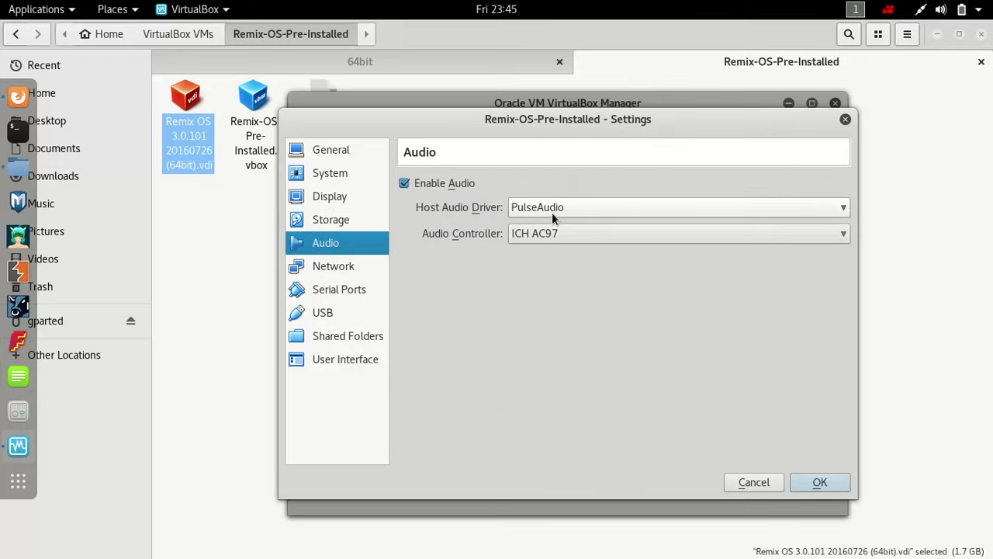
{"action": "left_click", "coordinate": [552, 210]}
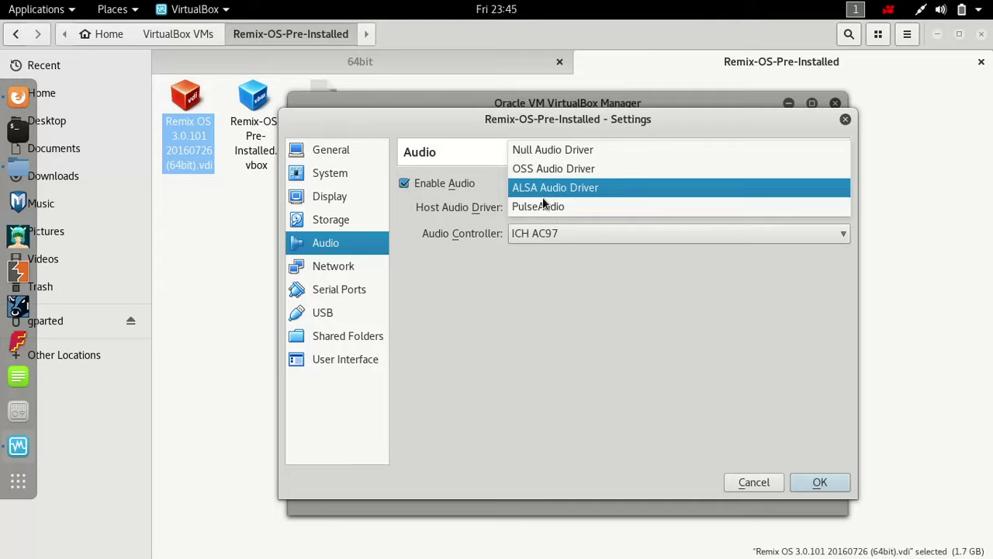
{"action": "left_click", "coordinate": [537, 192]}
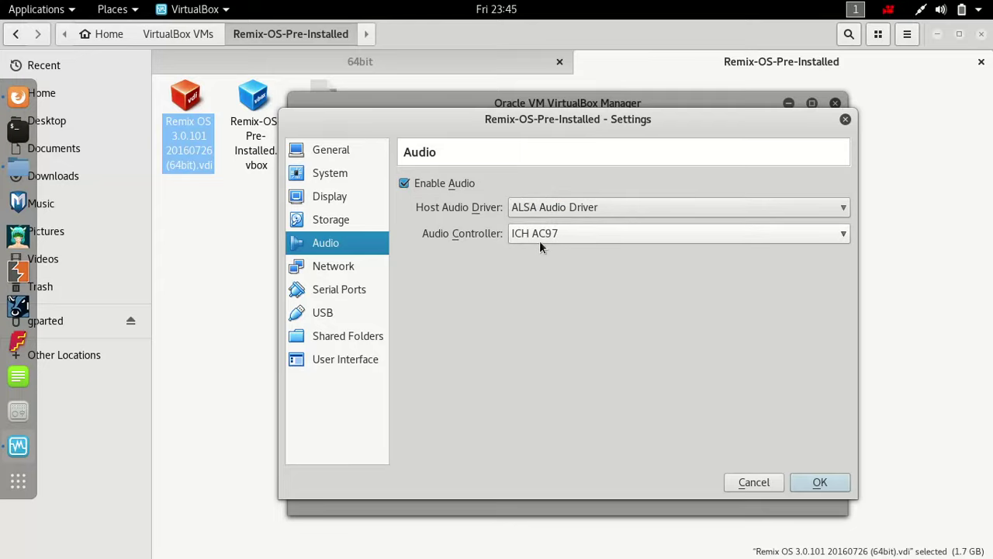
- Review network adapter 2, leaving it Not attached, and return to adapter 1
{"action": "left_click", "coordinate": [369, 269]}
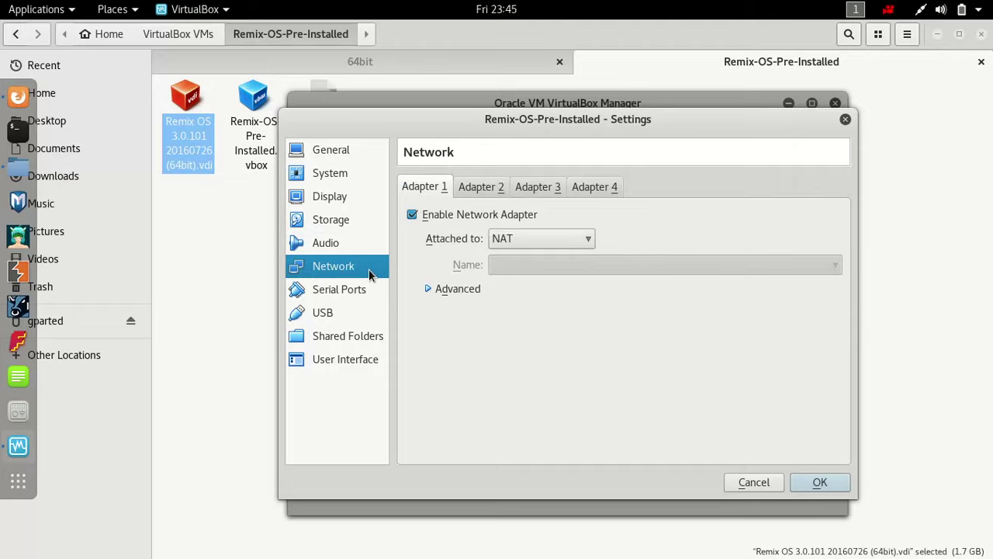
{"action": "left_click", "coordinate": [480, 193]}
{"action": "left_click", "coordinate": [442, 216]}
{"action": "left_click", "coordinate": [512, 239]}
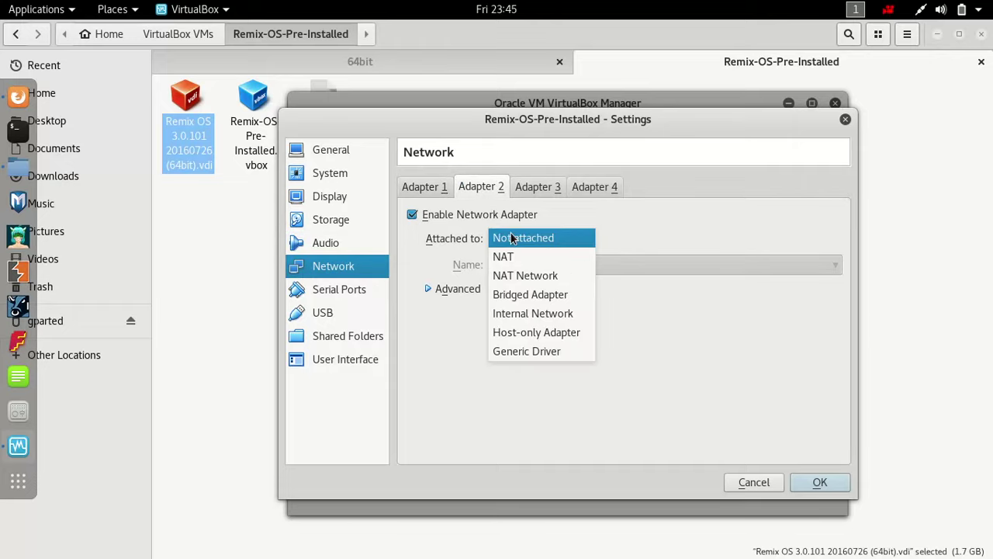
{"action": "left_click", "coordinate": [587, 215]}
{"action": "left_click", "coordinate": [425, 187]}
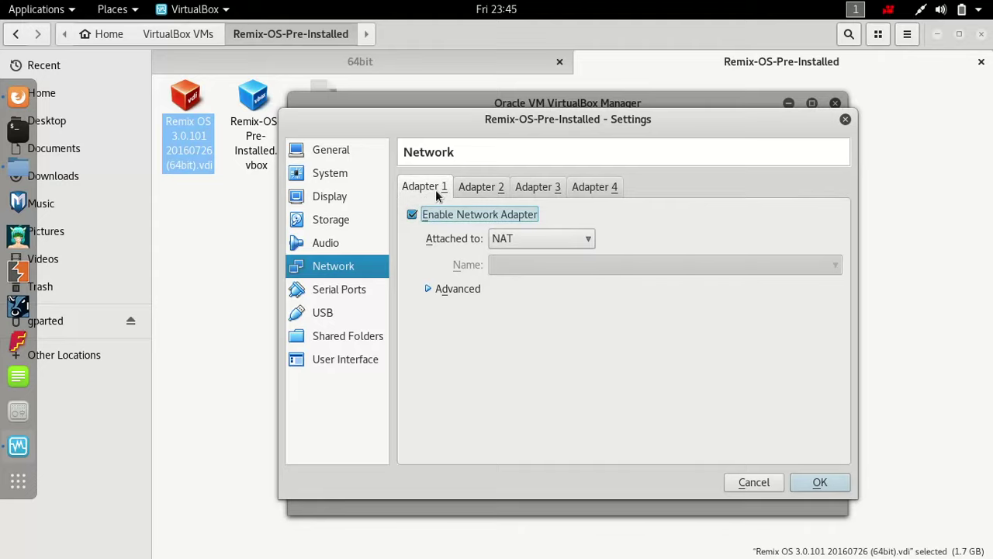
- Glance over Serial Ports, USB, Shared Folders and User Interface, then save the settings
{"action": "left_click", "coordinate": [357, 301]}
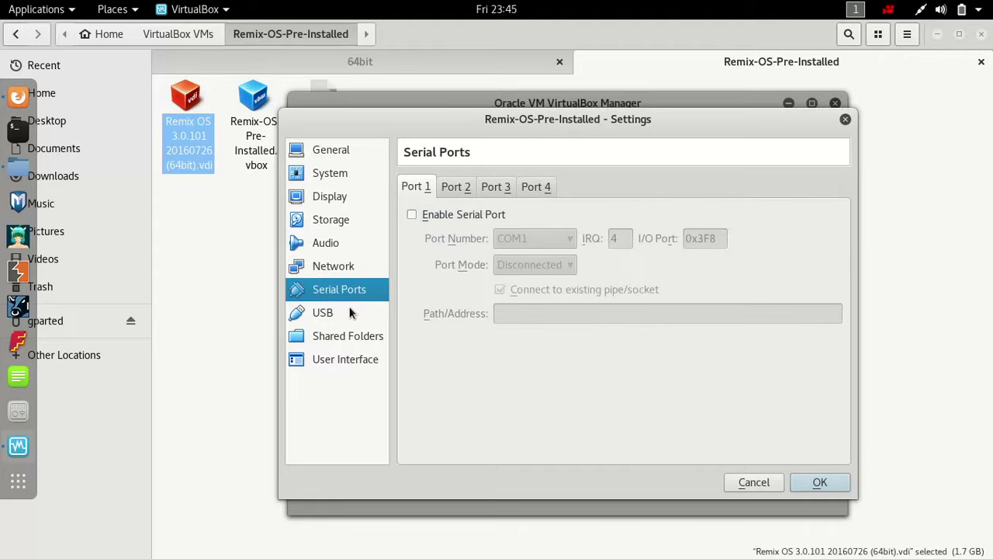
{"action": "left_click", "coordinate": [352, 314]}
{"action": "left_click", "coordinate": [356, 332]}
{"action": "left_click", "coordinate": [355, 361]}
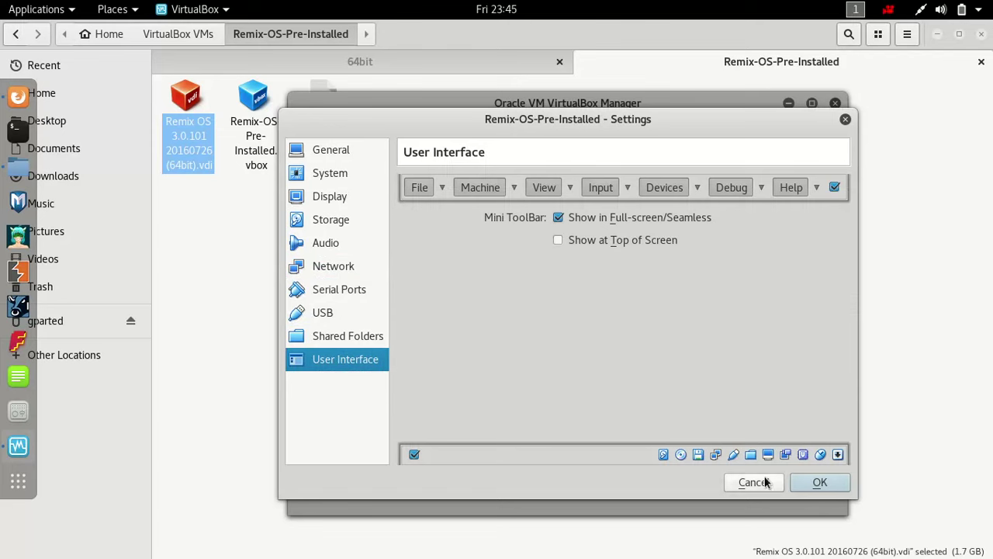
{"action": "left_click", "coordinate": [807, 484]}
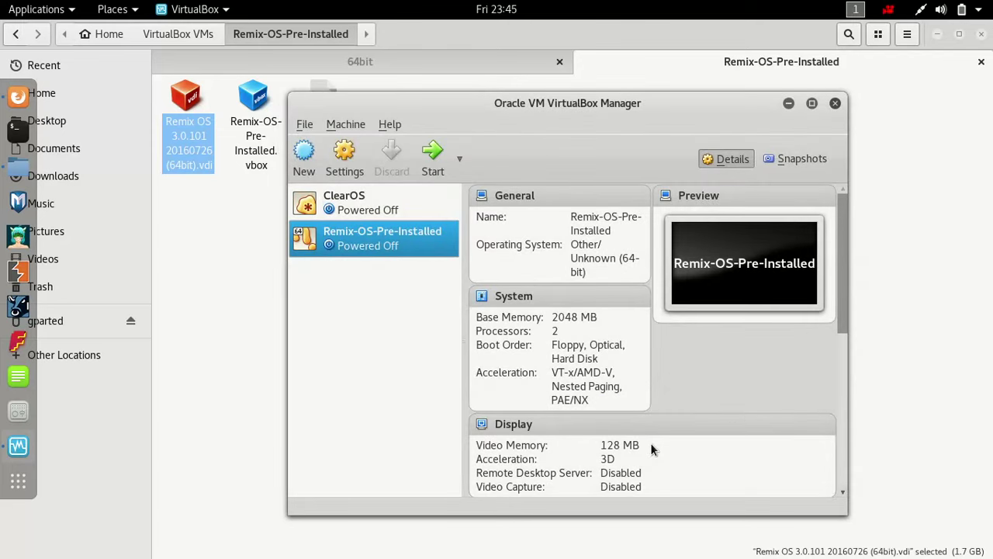
- Start Remix-OS-Pre-Installed, interrupt into GRUB4DOS, and select the entry's kernel line for editing
{"action": "left_click", "coordinate": [440, 172]}
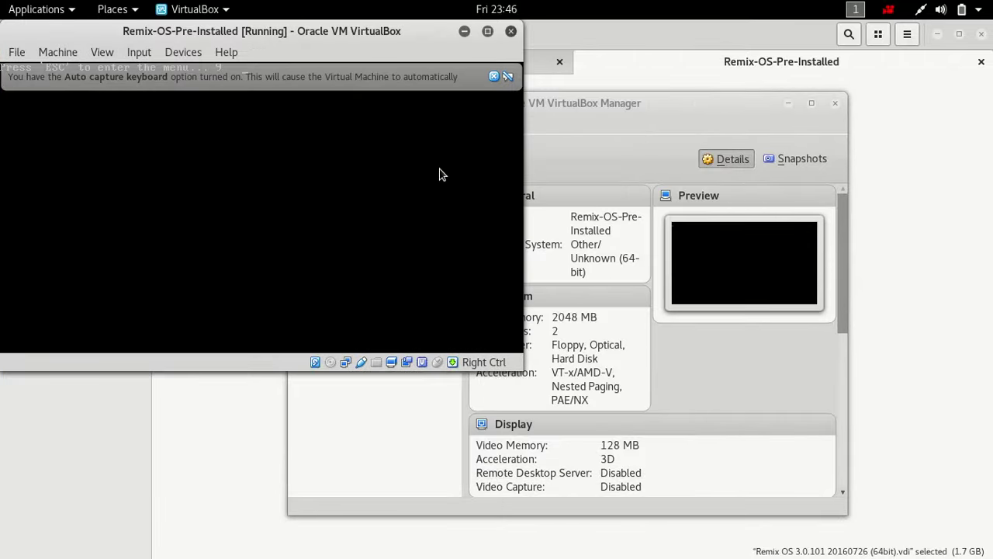
{"action": "key", "text": "Escape"}
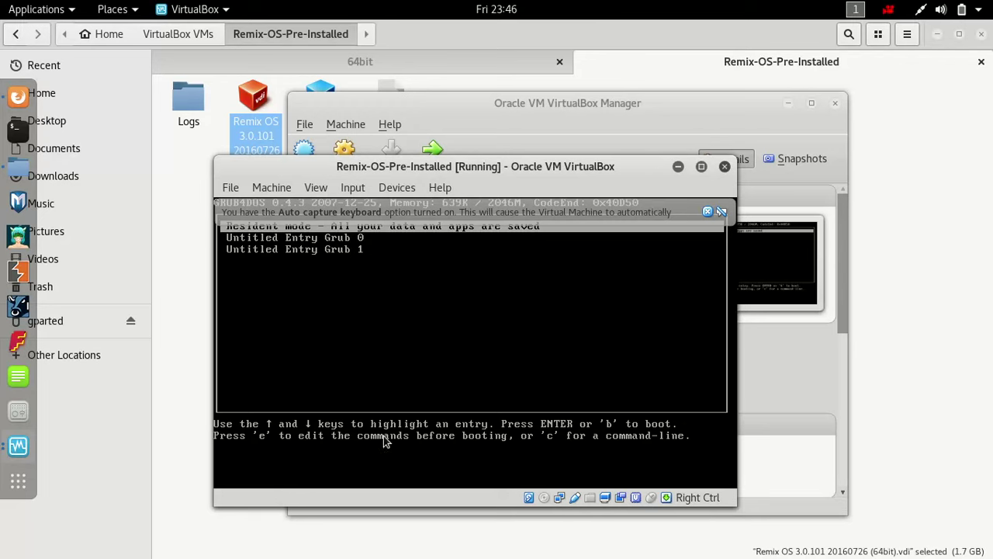
{"action": "key", "text": "e"}
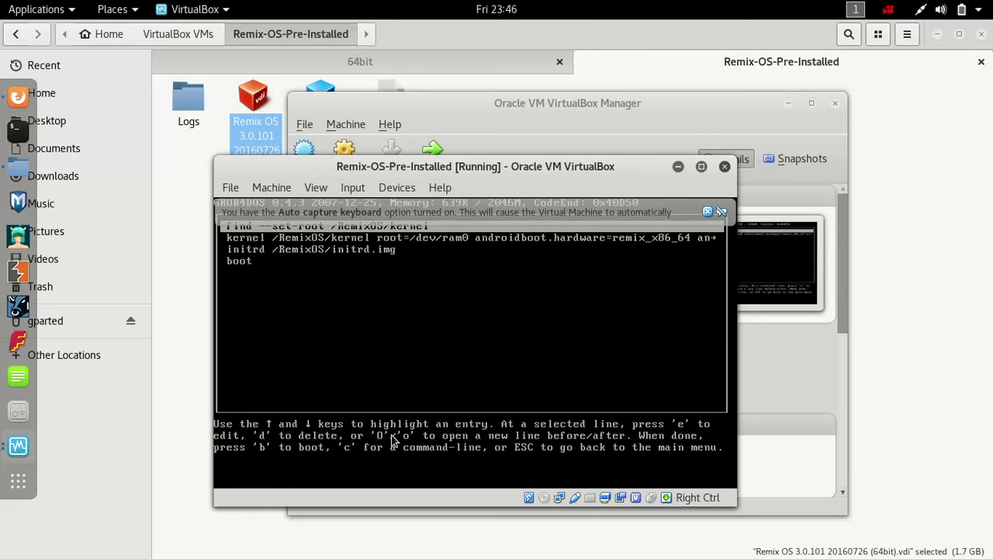
{"action": "key", "text": "Down"}
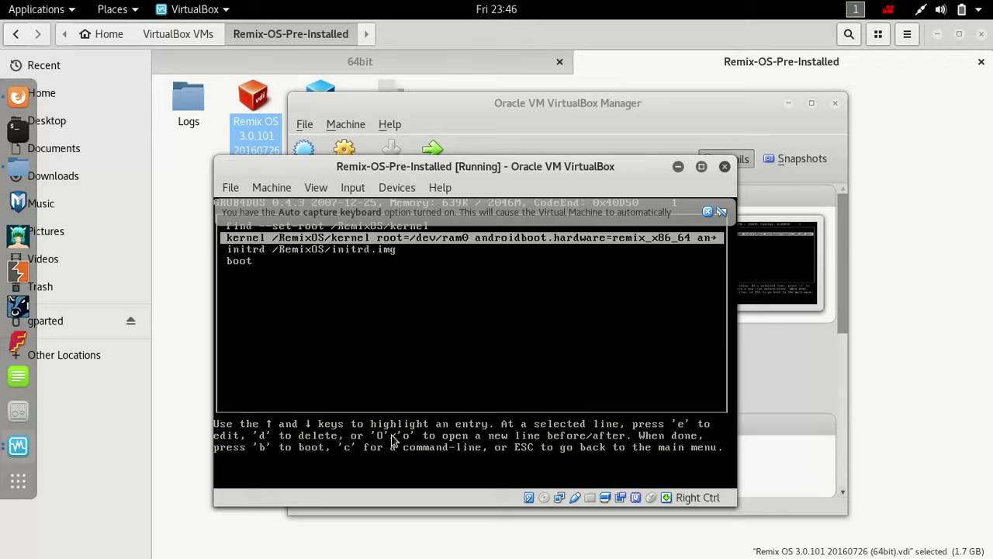
- Boot the edited kernel entry, listing video modes and choosing mode v
{"action": "key", "text": "e"}
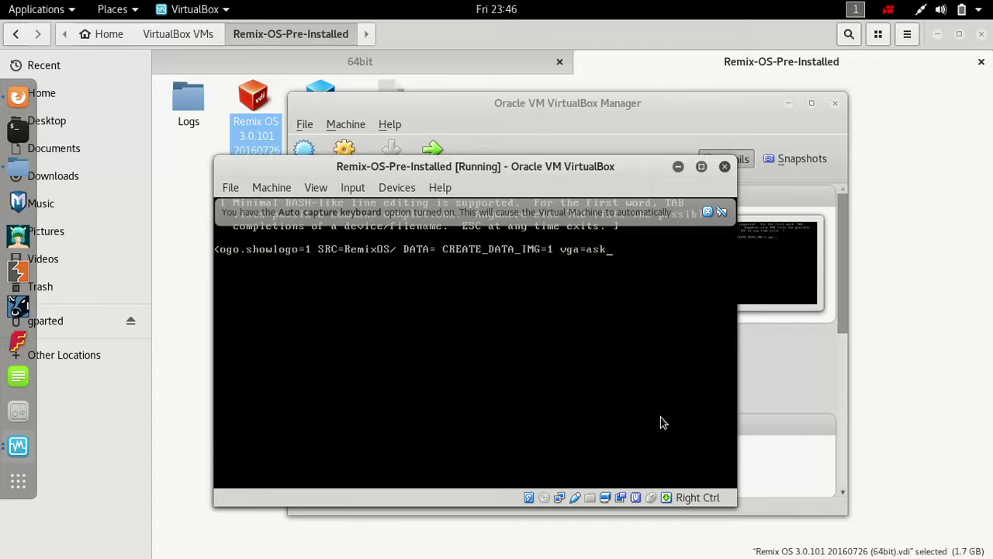
{"action": "key", "text": "Return"}
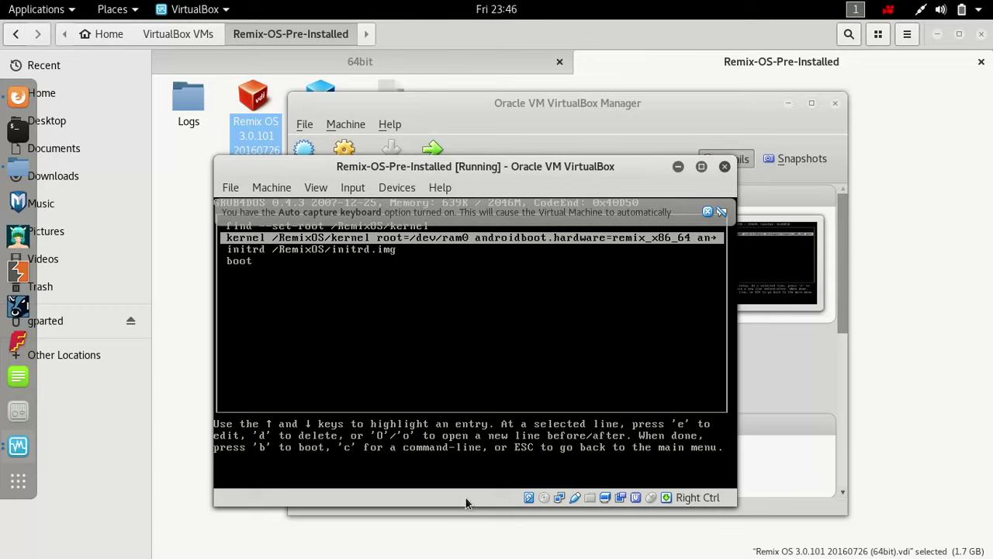
{"action": "key", "text": "b"}
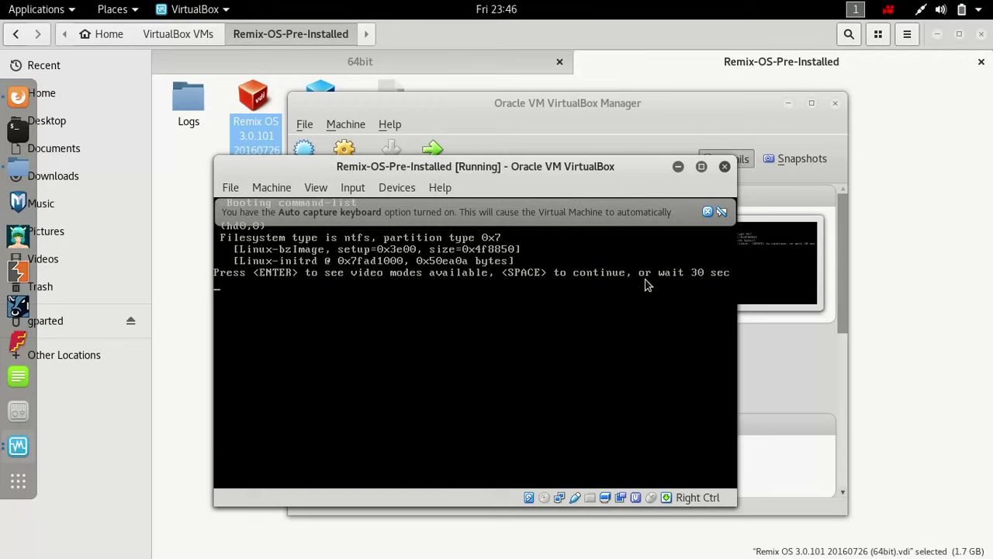
{"action": "key", "text": "Return"}
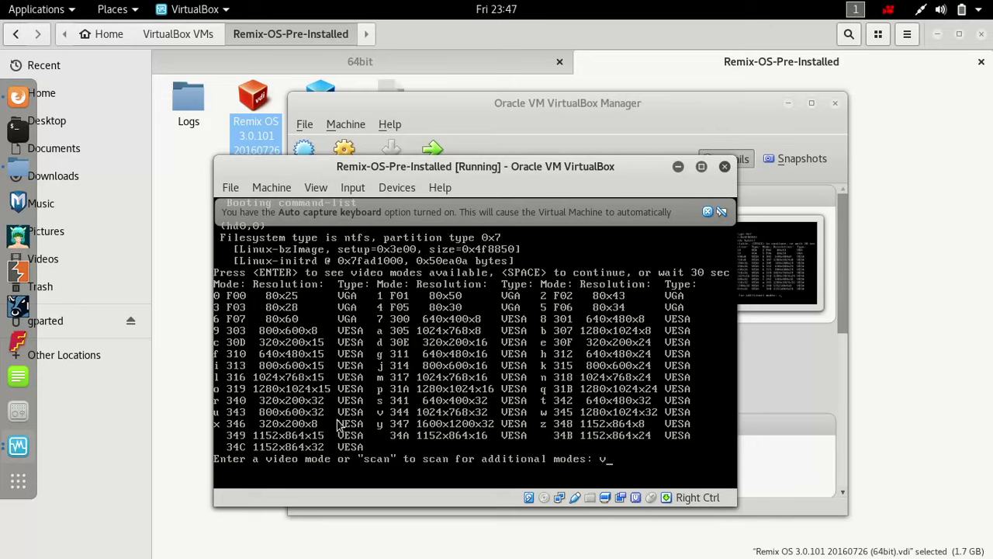
{"action": "key", "text": "Return"}
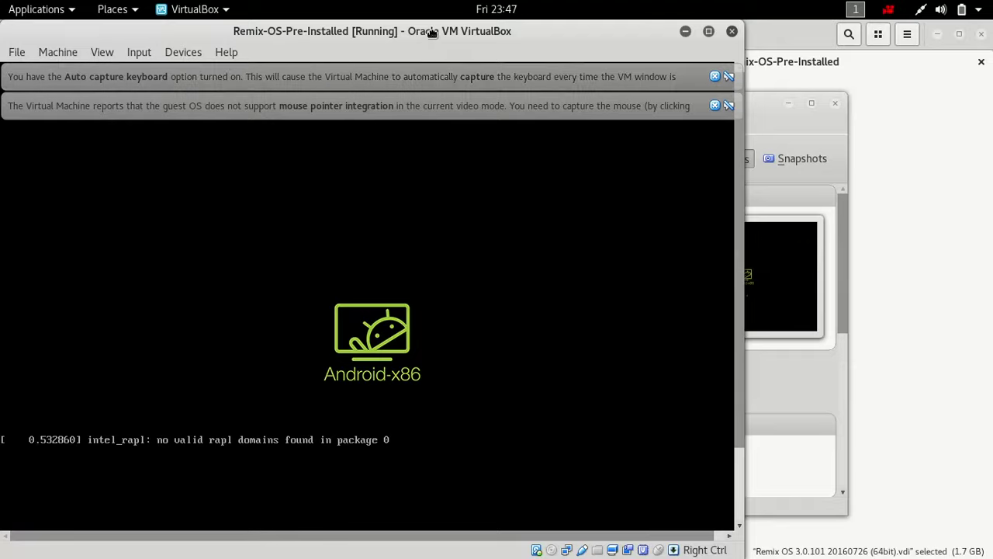
- Move the VM window right and dismiss the mouse integration and keyboard auto-capture notices
{"action": "left_click_drag", "start_coordinate": [431, 35], "coordinate": [587, 37]}
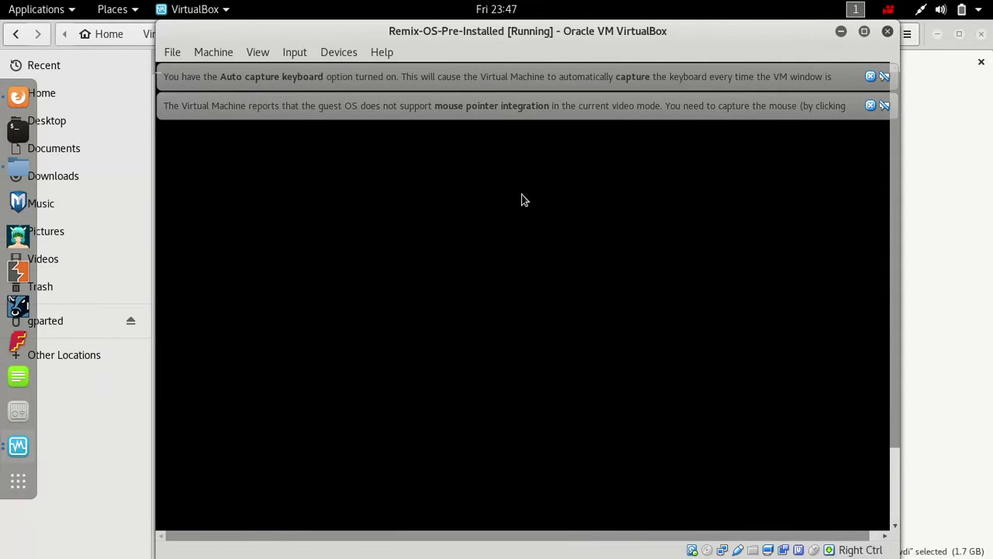
{"action": "left_click", "coordinate": [870, 106]}
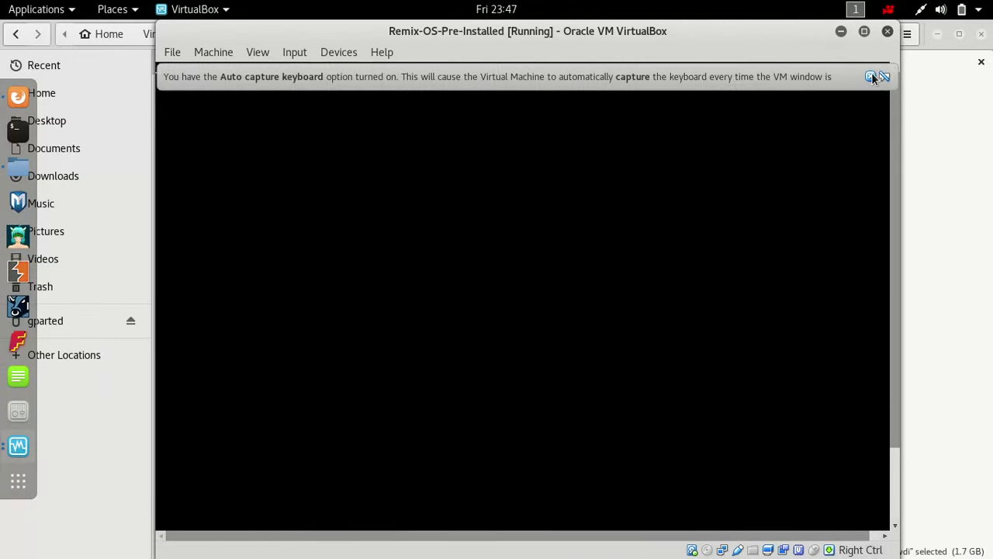
{"action": "left_click", "coordinate": [870, 76]}
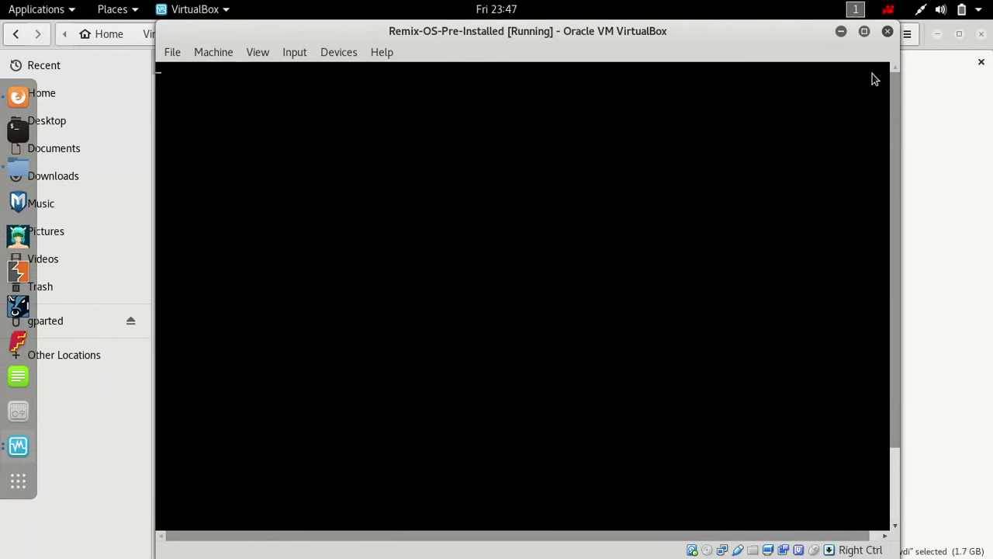
{"action": "left_click", "coordinate": [937, 181]}
{"action": "key", "text": "super"}
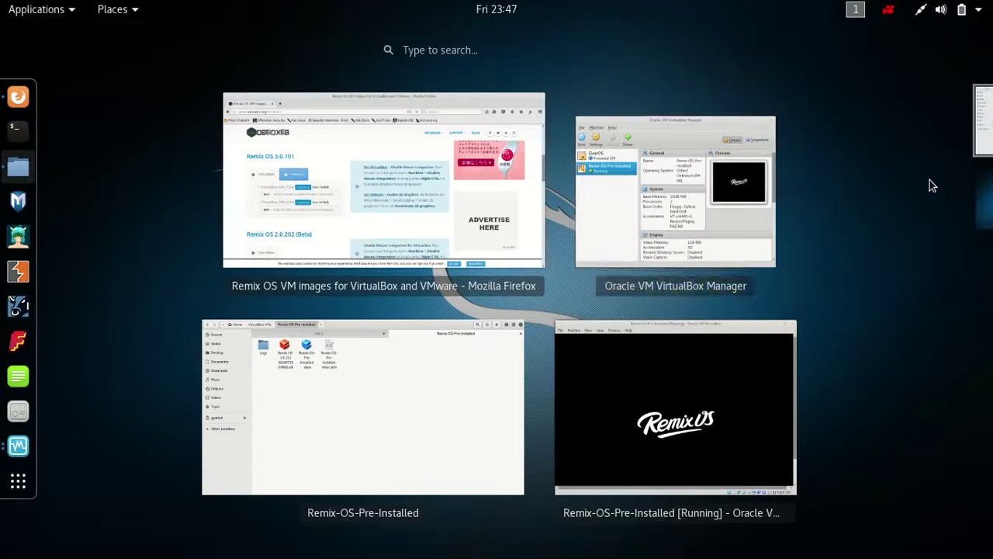
- Google 'enable google play remix os' in a new Firefox tab
{"action": "left_click", "coordinate": [339, 190]}
{"action": "left_click", "coordinate": [181, 54]}
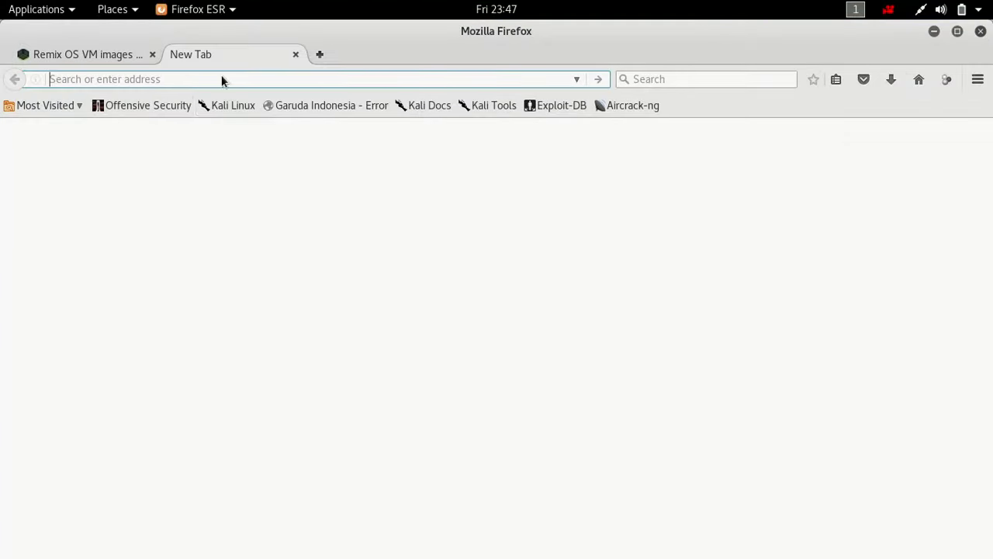
{"action": "type", "text": "www.google.com"}
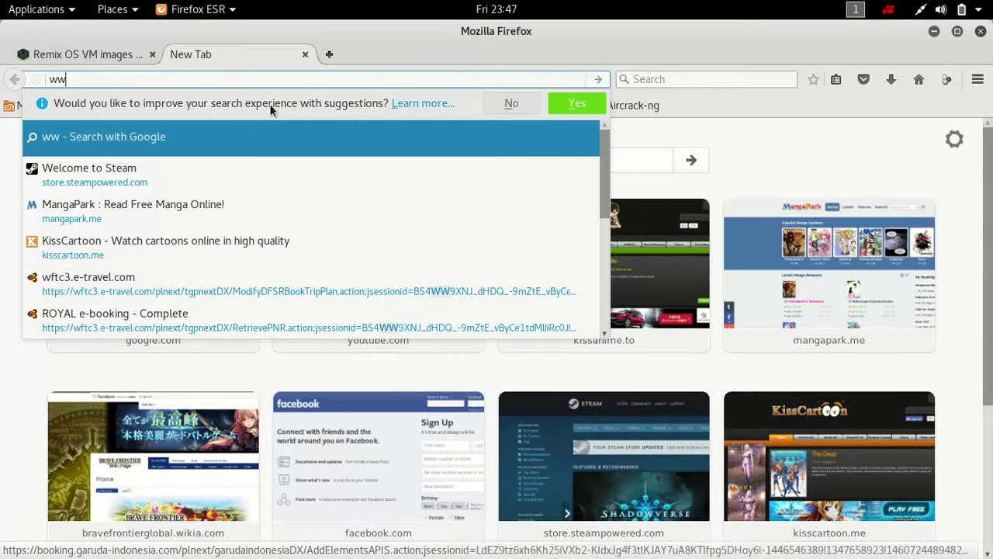
{"action": "key", "text": "Return"}
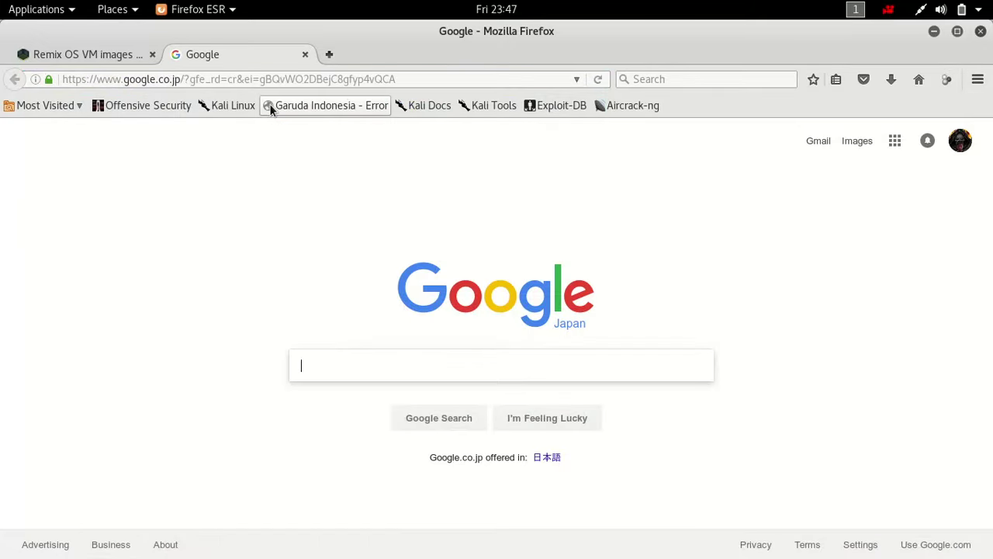
{"action": "type", "text": "enable "}
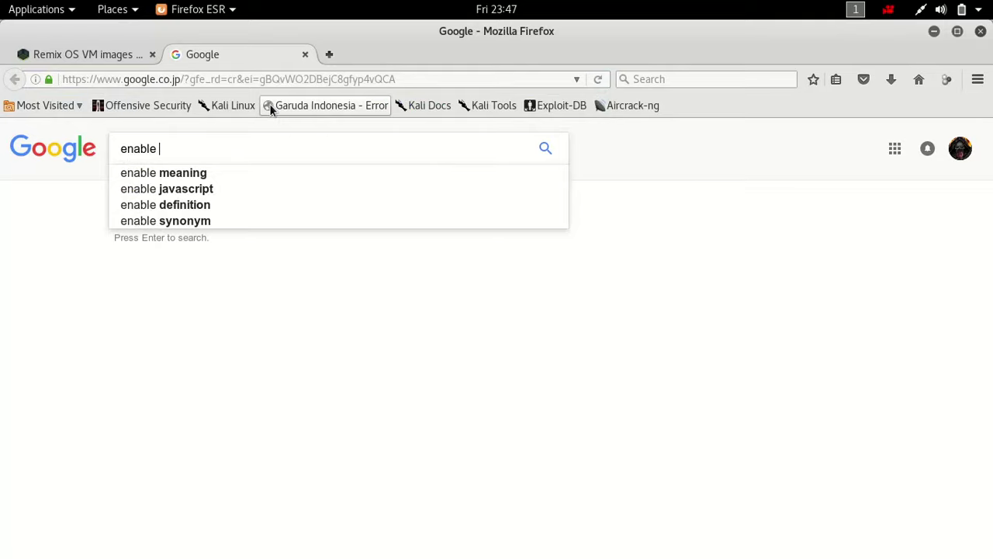
{"action": "type", "text": "gogole p"}
{"action": "key", "text": "BackSpace"}
{"action": "key", "text": "BackSpace"}
{"action": "key", "text": "BackSpace"}
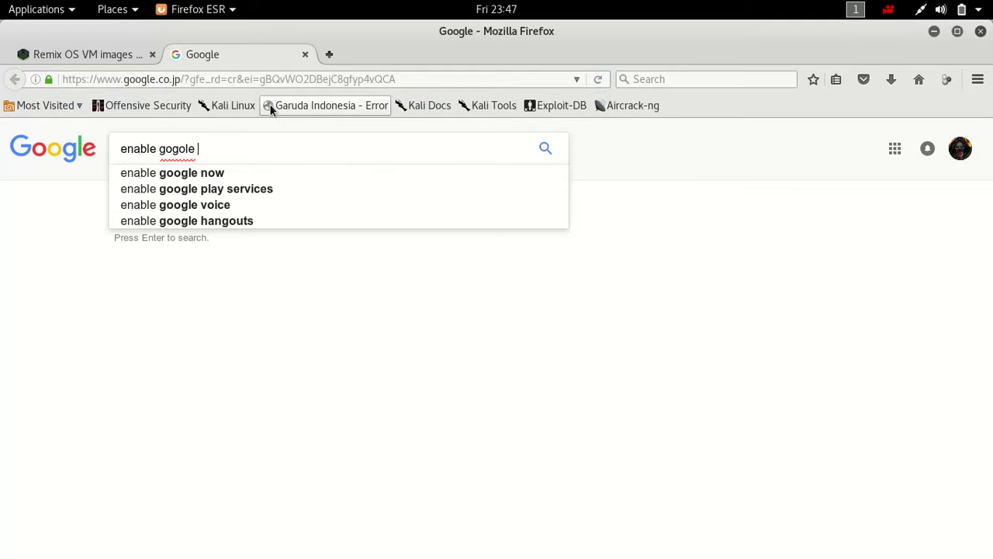
{"action": "key", "text": "BackSpace"}
{"action": "key", "text": "BackSpace"}
{"action": "key", "text": "BackSpace"}
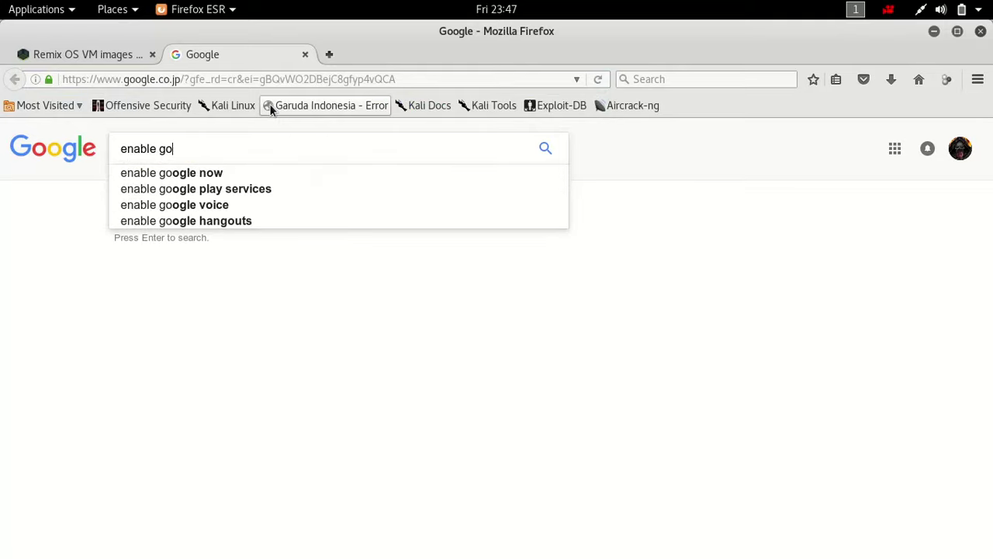
{"action": "type", "text": "ogle play r"}
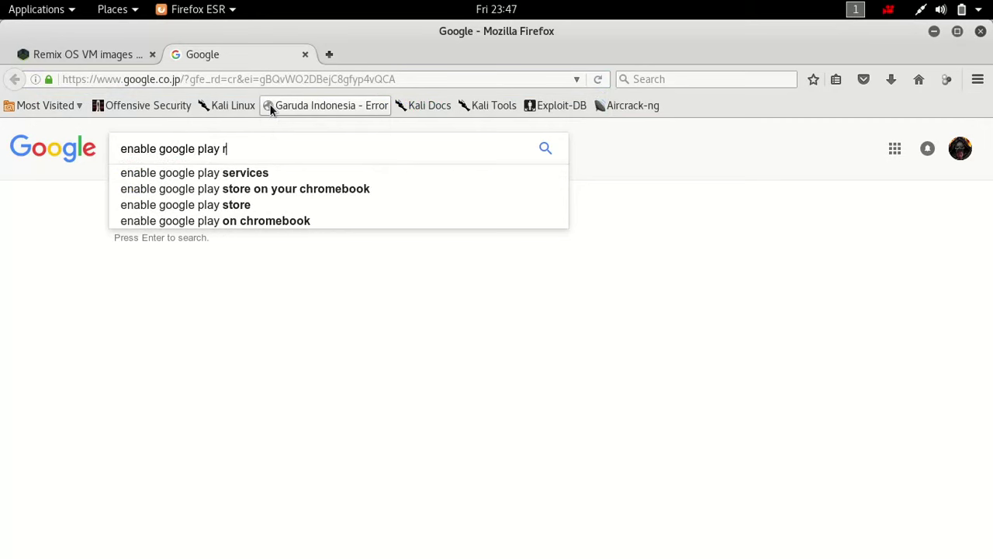
{"action": "type", "text": "emix os"}
{"action": "key", "text": "Return"}
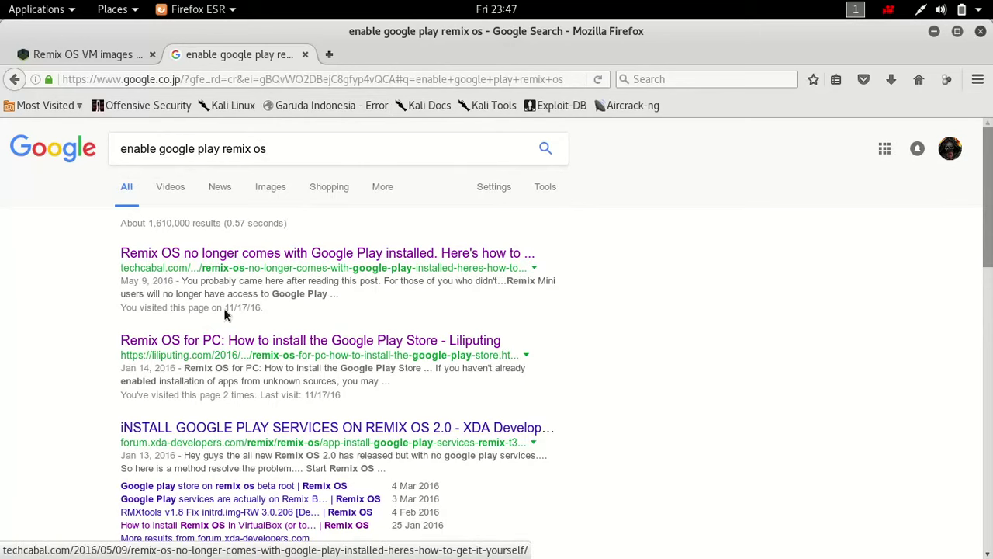
- Read the Liliputing Play Store guide's steps, then bring the Remix OS VM forward
{"action": "left_click", "coordinate": [222, 346]}
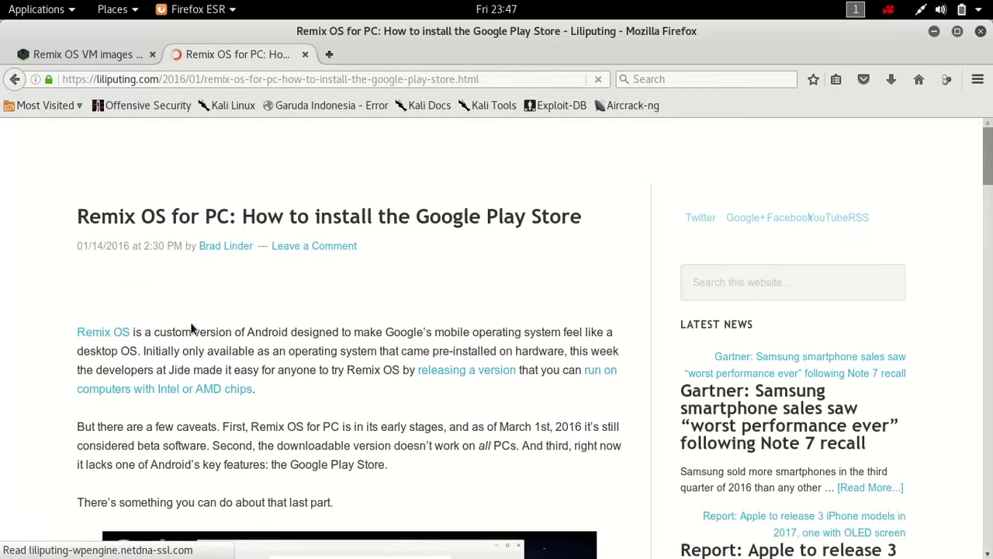
{"action": "scroll", "coordinate": [221, 302], "scroll_direction": "down", "scroll_amount": 4}
{"action": "scroll", "coordinate": [233, 303], "scroll_direction": "down", "scroll_amount": 15}
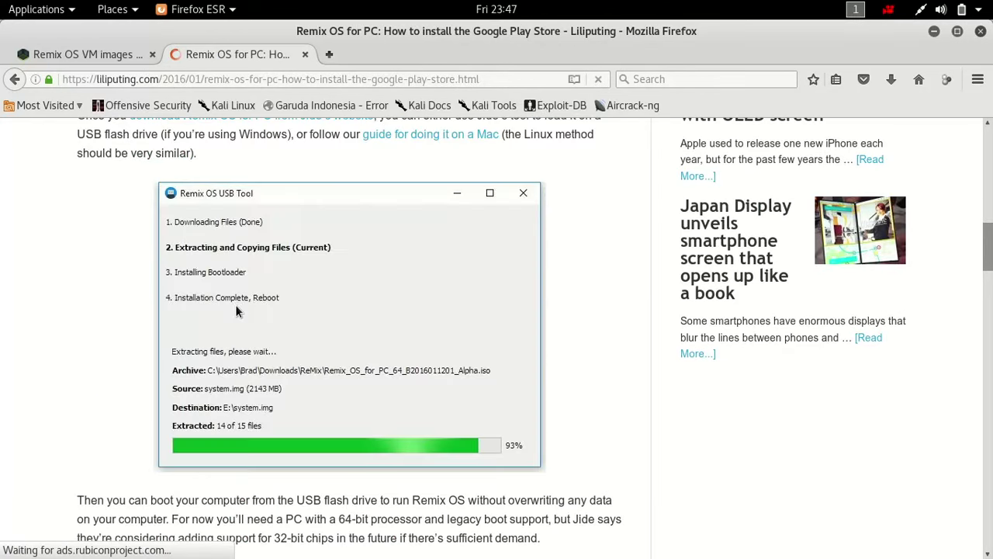
{"action": "scroll", "coordinate": [259, 301], "scroll_direction": "down", "scroll_amount": 10}
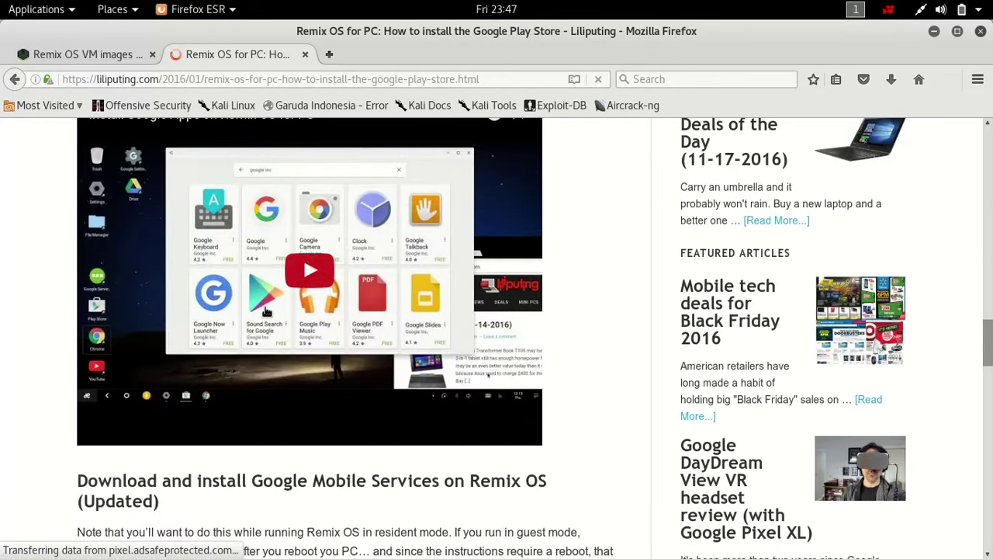
{"action": "scroll", "coordinate": [388, 210], "scroll_direction": "up", "scroll_amount": 4}
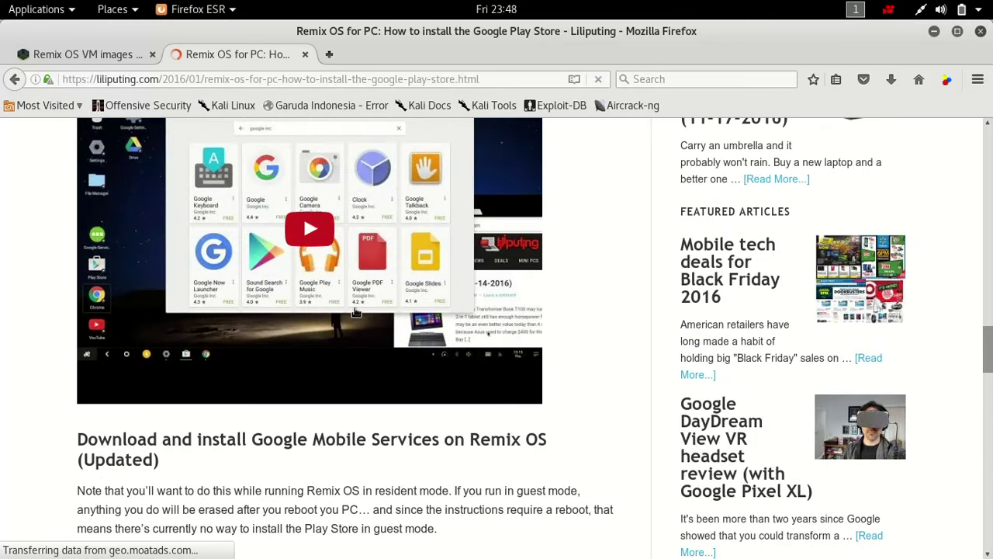
{"action": "scroll", "coordinate": [353, 299], "scroll_direction": "down", "scroll_amount": 3}
{"action": "scroll", "coordinate": [383, 302], "scroll_direction": "down", "scroll_amount": 2}
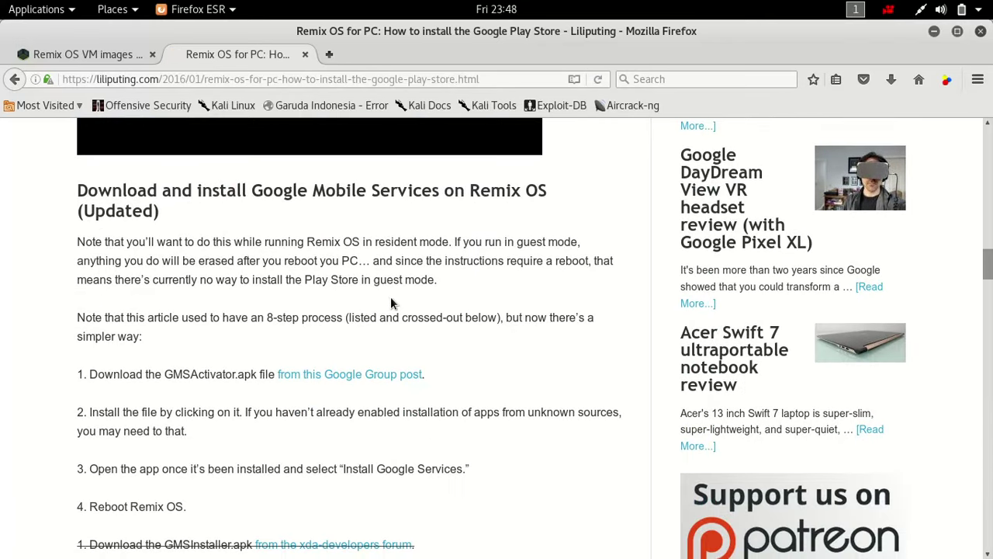
{"action": "scroll", "coordinate": [390, 296], "scroll_direction": "down", "scroll_amount": 2}
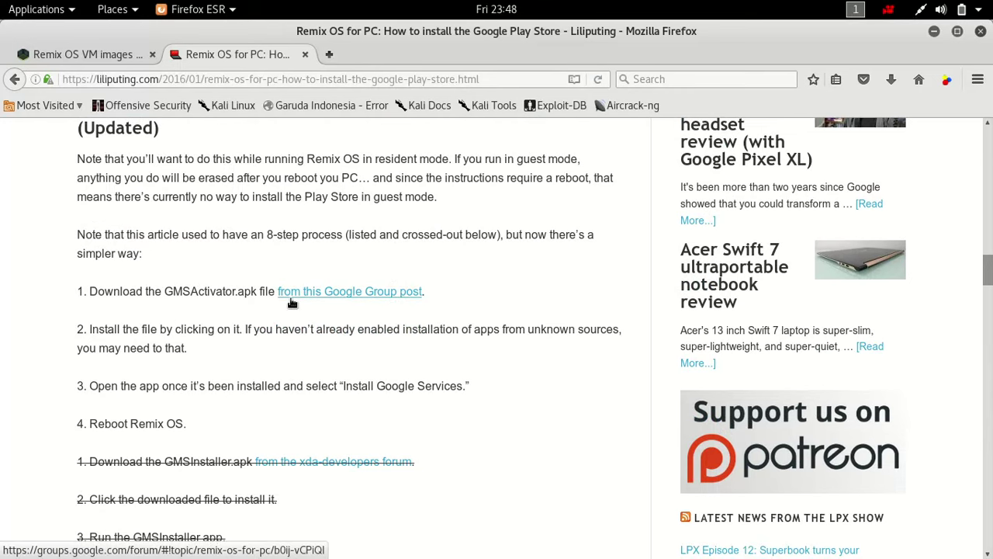
{"action": "key", "text": "super"}
{"action": "left_click", "coordinate": [568, 405]}
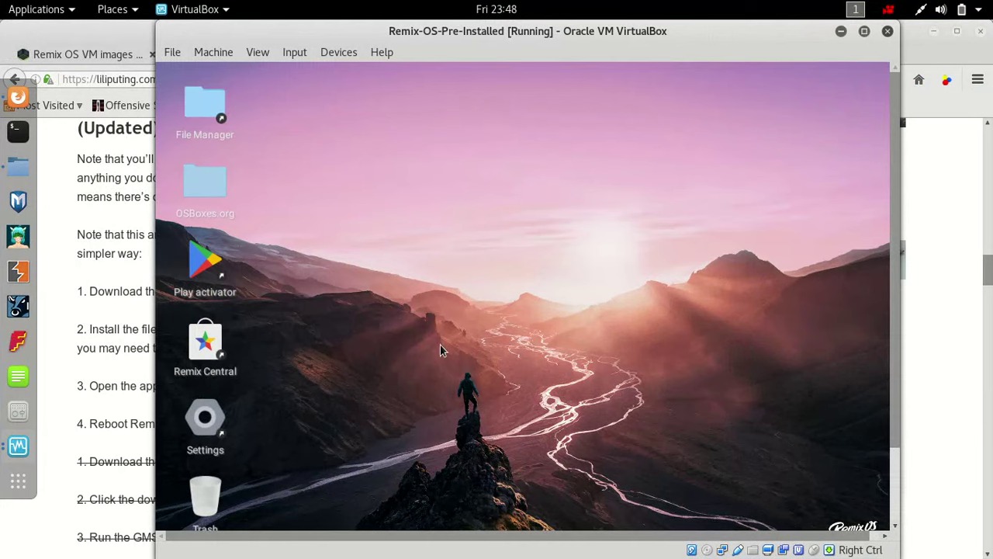
- Open the Remix OS app drawer and dismiss the mouse capture dialog
{"action": "key", "text": "super"}
{"action": "left_click", "coordinate": [732, 361]}
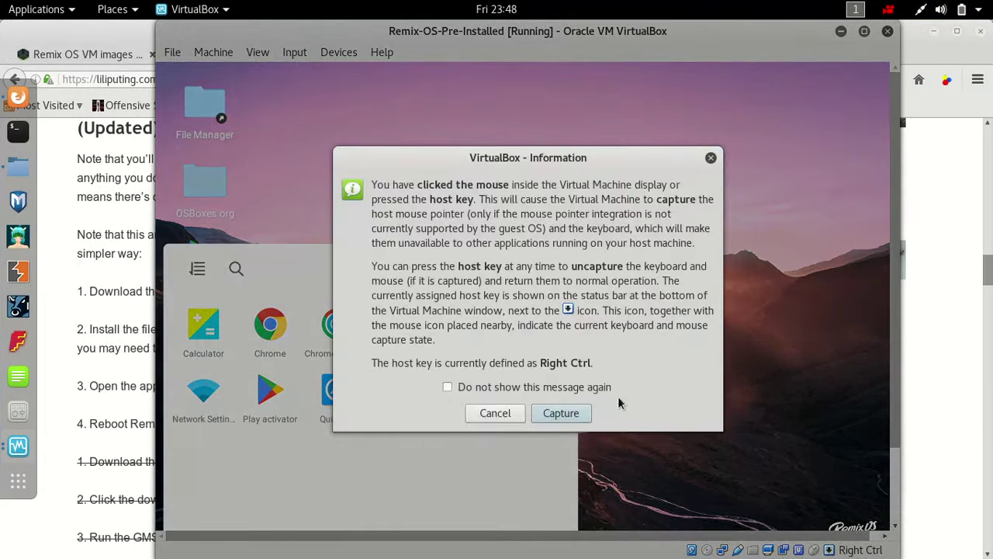
{"action": "left_click", "coordinate": [711, 159]}
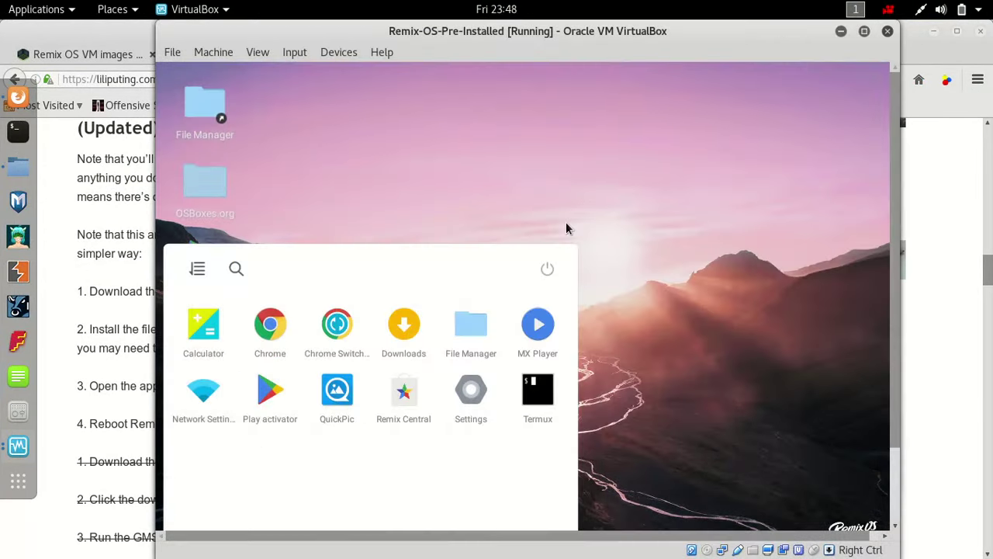
- Check the Downloads folder in Files, then return to the Firefox article
{"action": "key", "text": "super"}
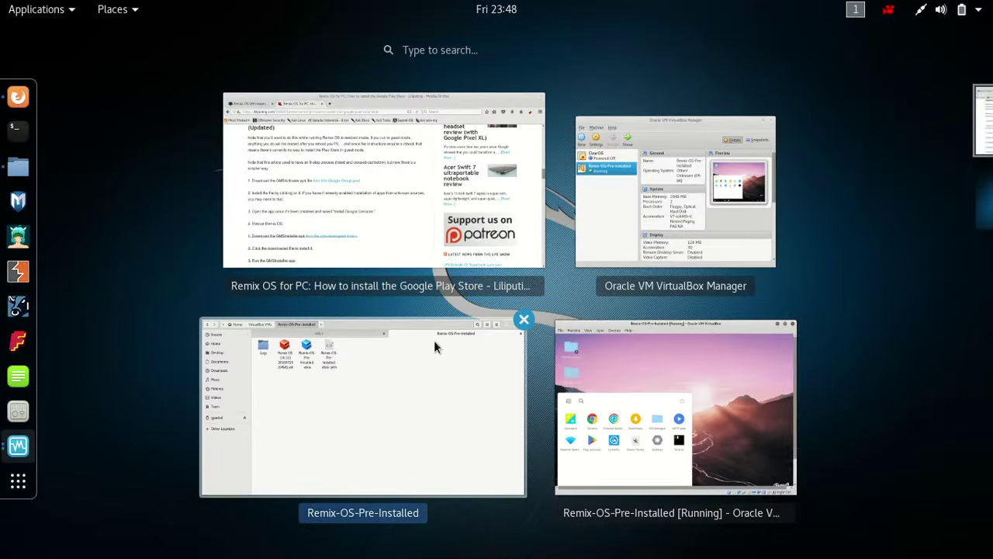
{"action": "left_click", "coordinate": [434, 342]}
{"action": "key", "text": "super"}
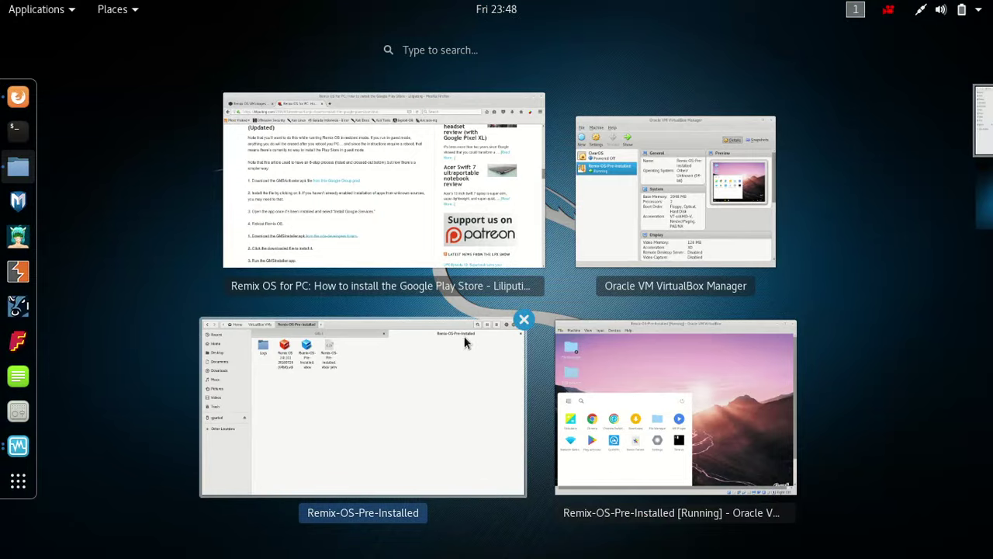
{"action": "left_click", "coordinate": [464, 337]}
{"action": "left_click", "coordinate": [330, 68]}
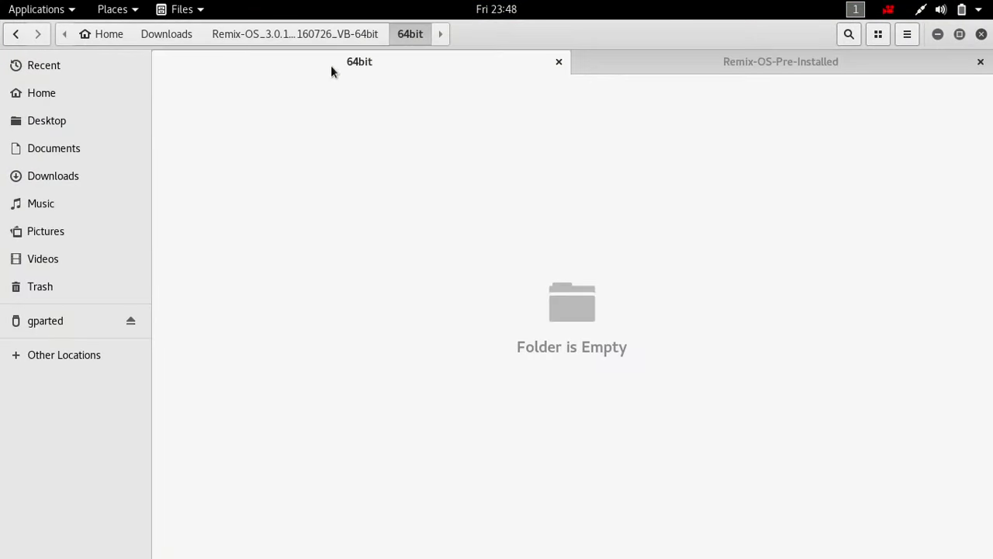
{"action": "left_click", "coordinate": [167, 34]}
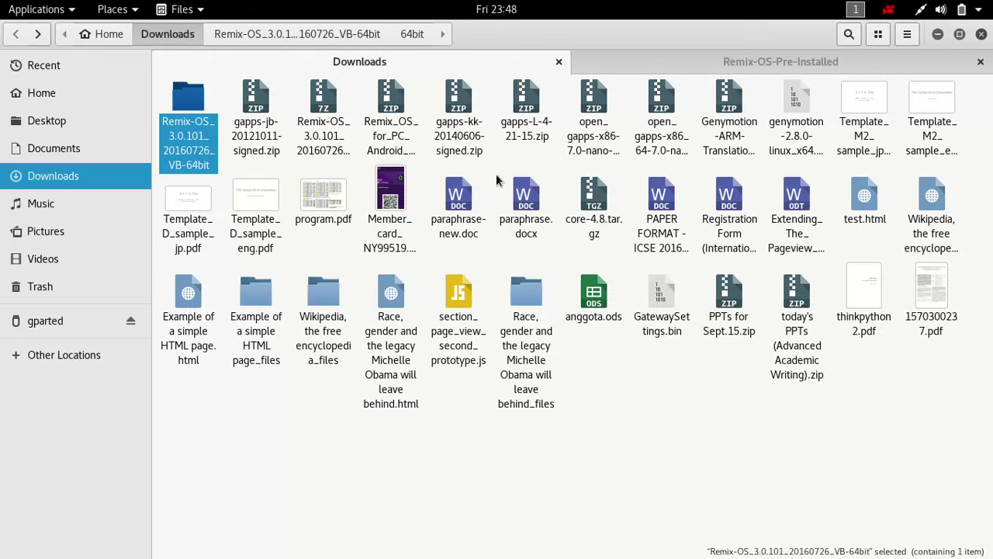
{"action": "key", "text": "super"}
{"action": "left_click", "coordinate": [395, 215]}
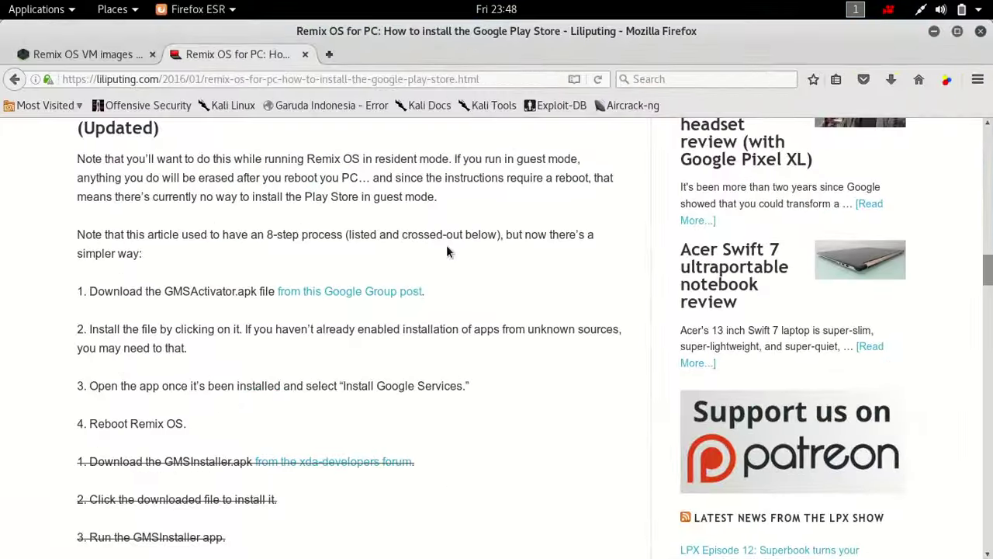
- Open the Google Groups post for GMSActivator.apk, then switch to the Remix OS VM
{"action": "scroll", "coordinate": [335, 337], "scroll_direction": "up", "scroll_amount": 3}
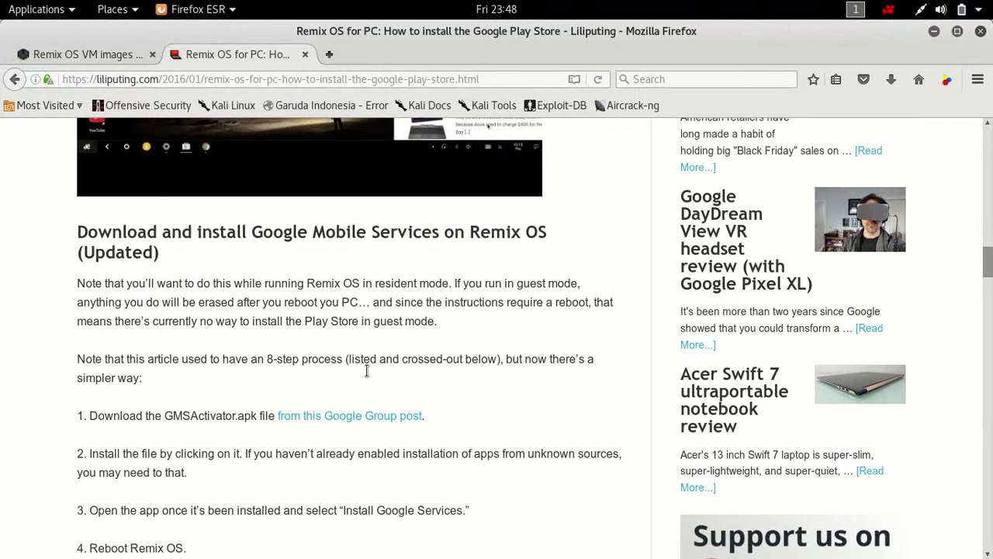
{"action": "left_click", "coordinate": [348, 417]}
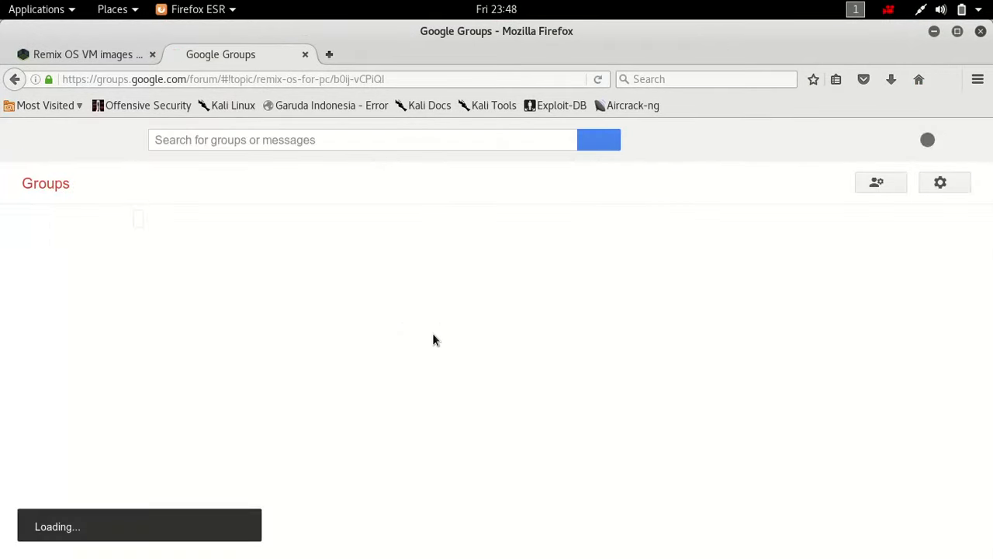
{"action": "key", "text": "super"}
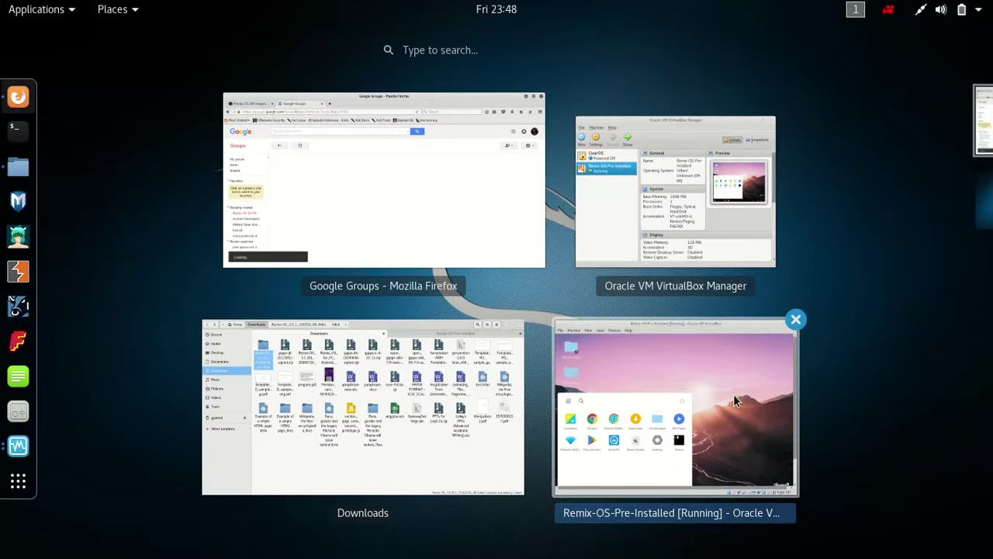
{"action": "left_click", "coordinate": [733, 394]}
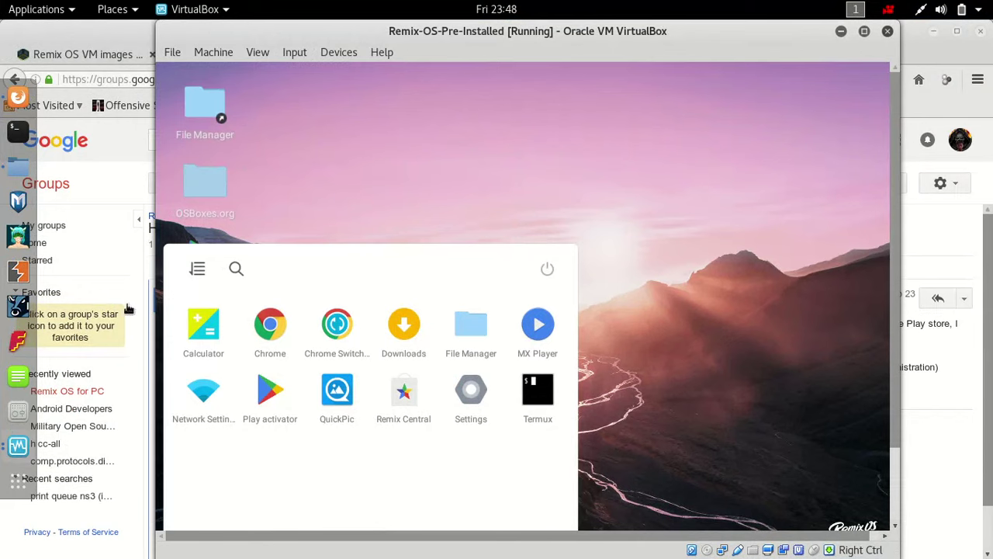
- Close the Google Groups tab and return to the Remix OS VM
{"action": "left_click", "coordinate": [115, 42]}
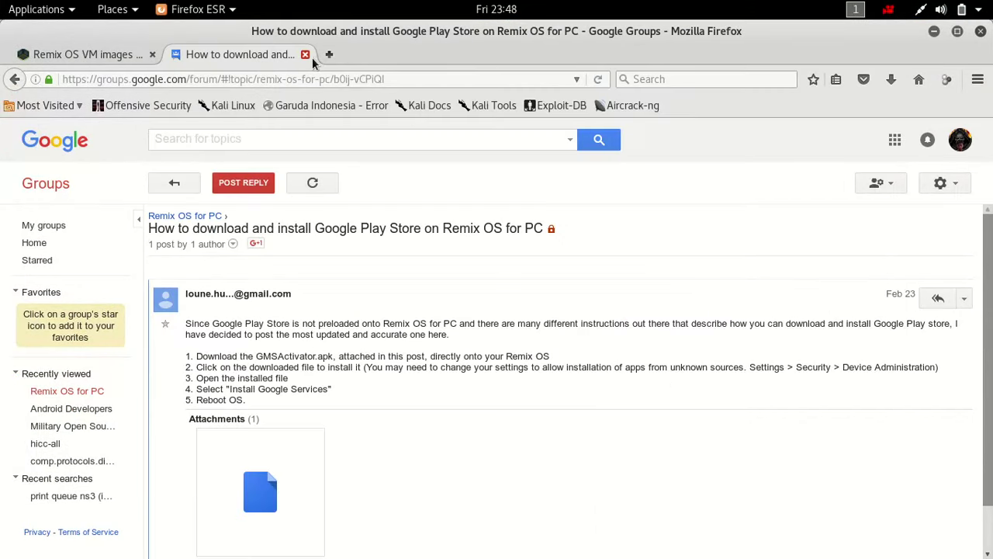
{"action": "left_click", "coordinate": [312, 57]}
{"action": "key", "text": "super"}
{"action": "left_click", "coordinate": [594, 417]}
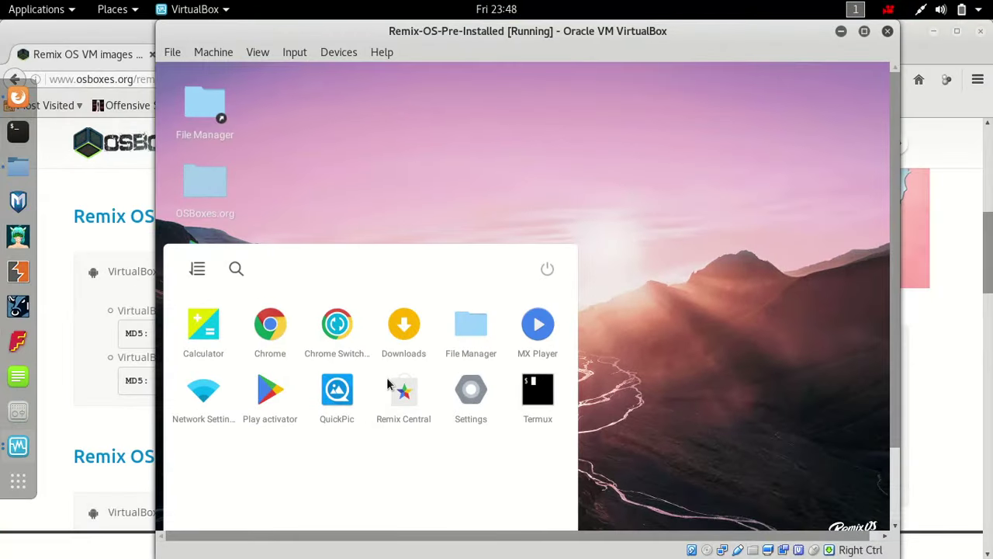
- Run Play activator in Remix OS and confirm activating Google Play services
{"action": "left_click", "coordinate": [269, 395]}
{"action": "left_click", "coordinate": [560, 412]}
{"action": "left_click", "coordinate": [272, 394]}
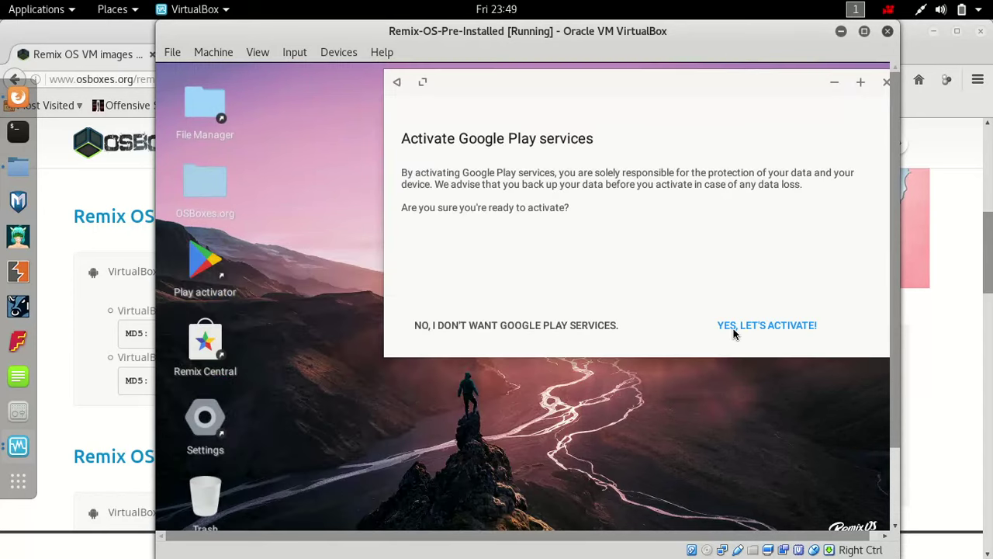
{"action": "left_click", "coordinate": [742, 325]}
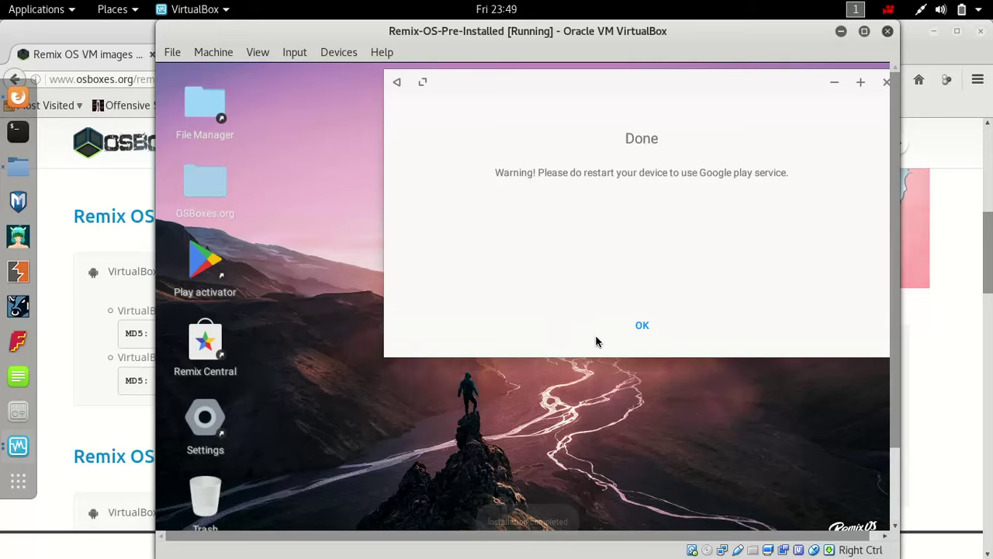
{"action": "left_click", "coordinate": [643, 325]}
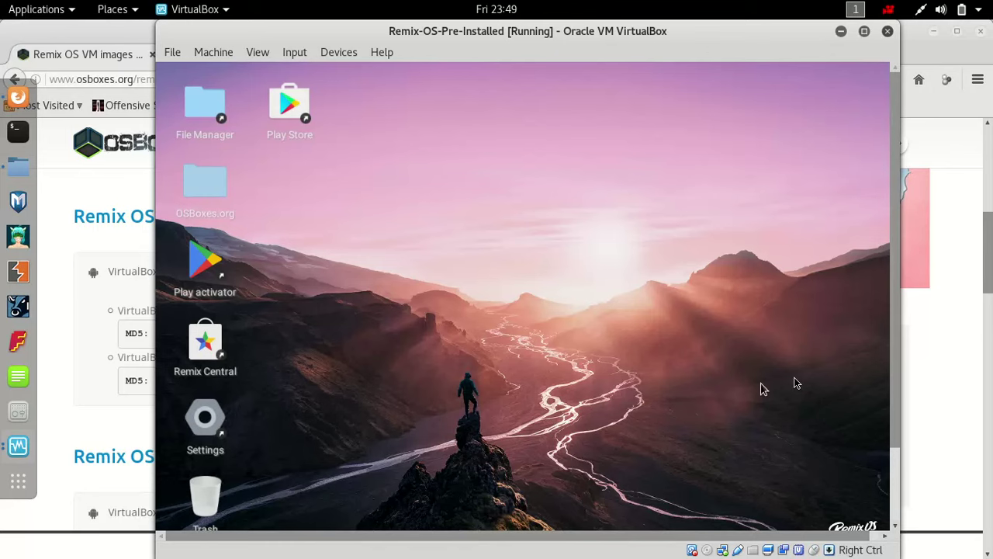
- Restart Remix OS and boot the Resident mode entry from the boot menu
{"action": "left_click_drag", "start_coordinate": [891, 381], "coordinate": [884, 464]}
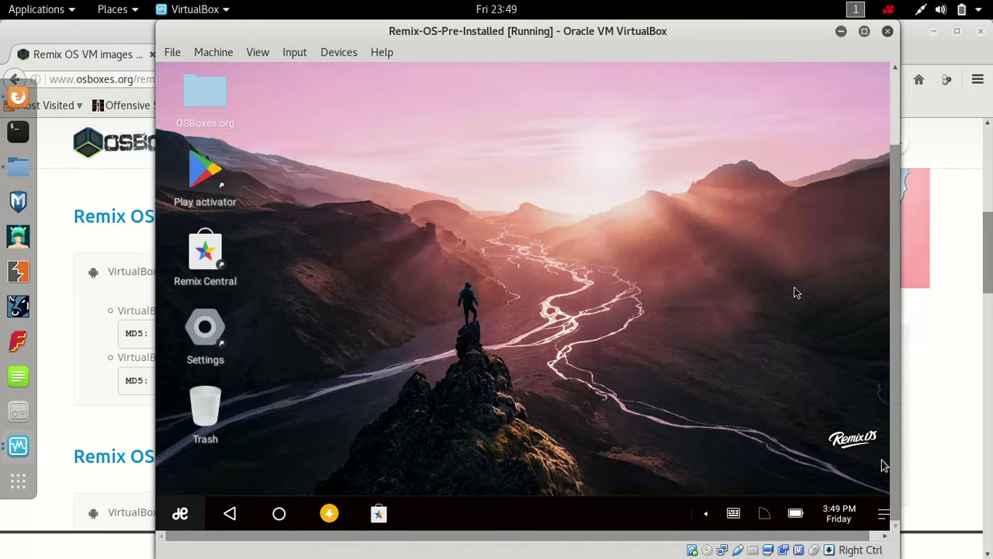
{"action": "left_click", "coordinate": [698, 403]}
{"action": "left_click", "coordinate": [583, 417]}
{"action": "left_click", "coordinate": [171, 525]}
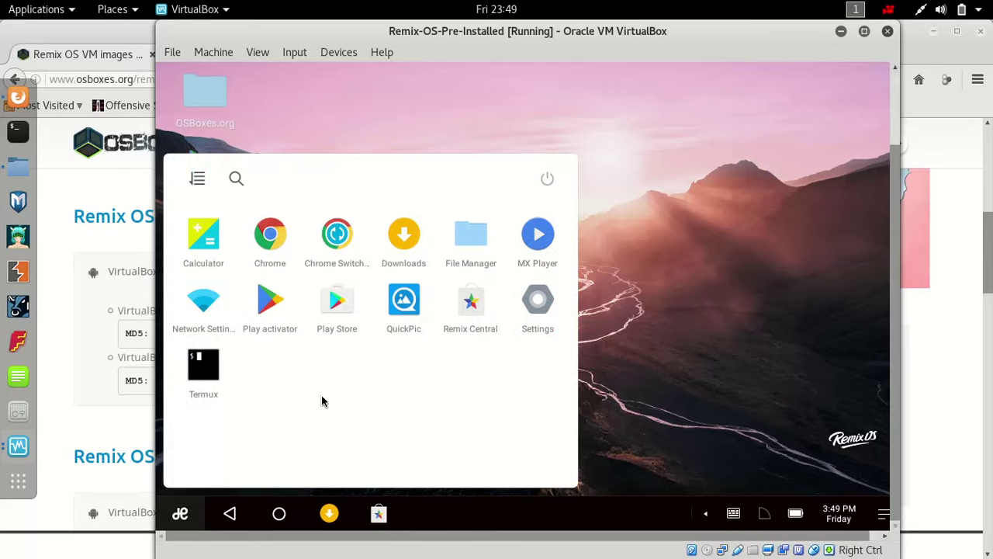
{"action": "left_click", "coordinate": [547, 179]}
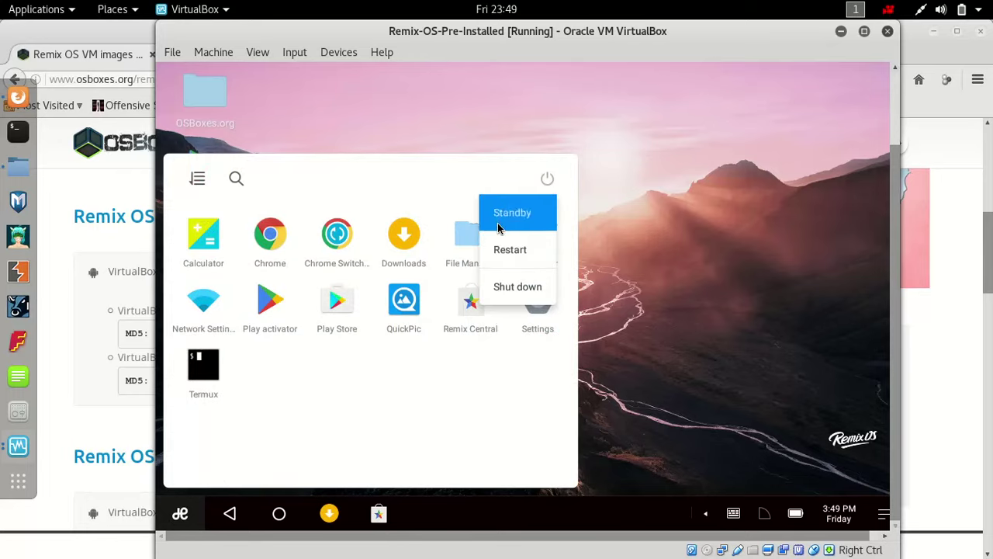
{"action": "left_click", "coordinate": [509, 248]}
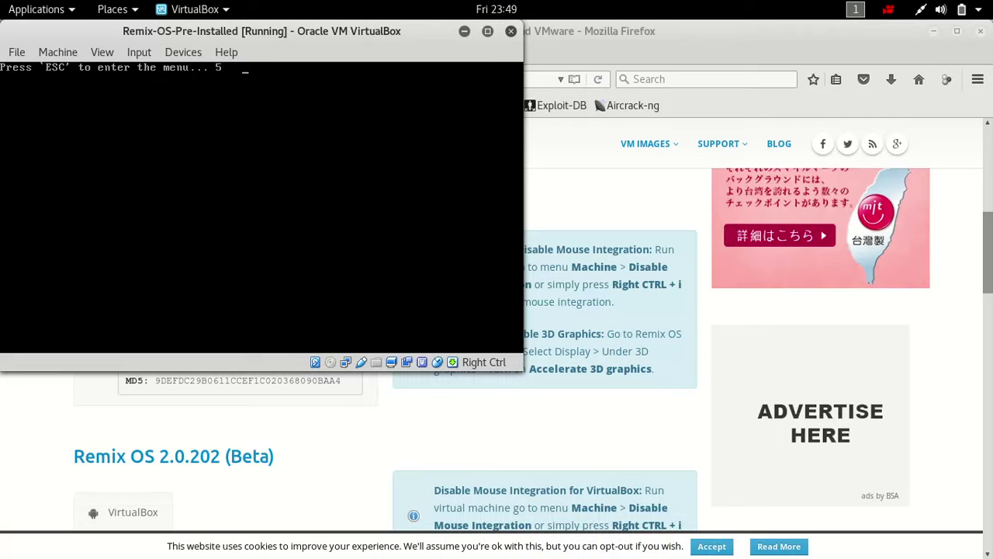
{"action": "key", "text": "Escape"}
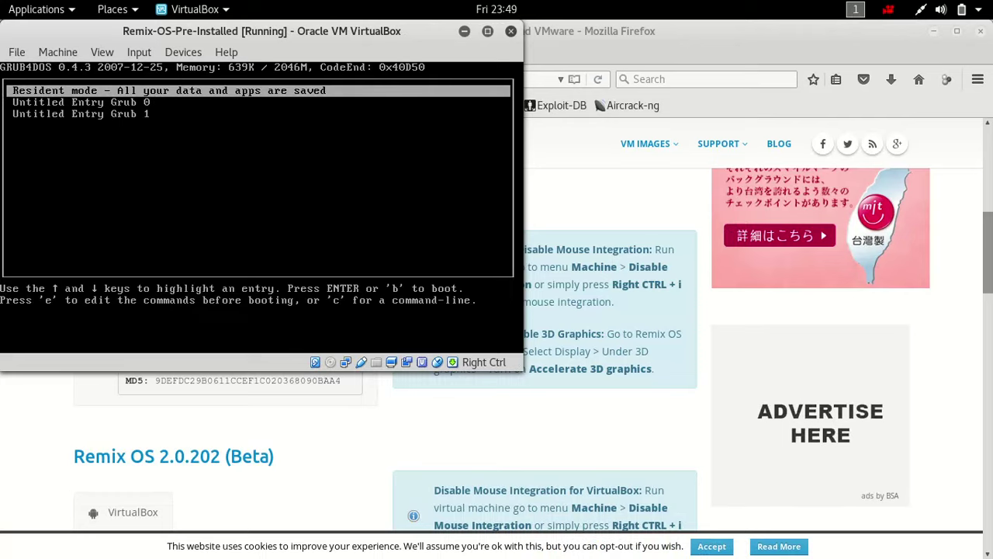
{"action": "key", "text": "Return"}
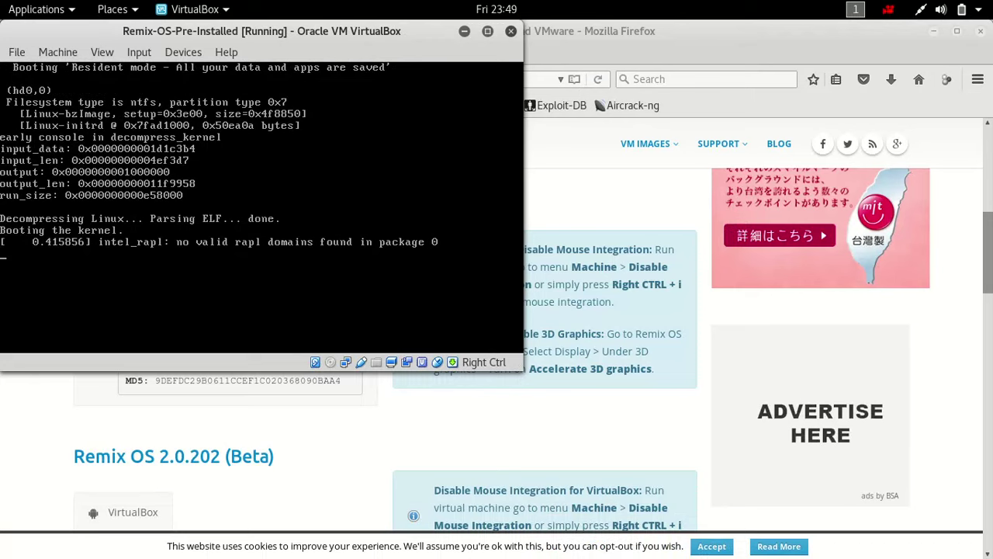
- Look over the screen recorder's webcam and quality settings, close them, and nudge the VM window right
{"action": "left_click", "coordinate": [888, 9]}
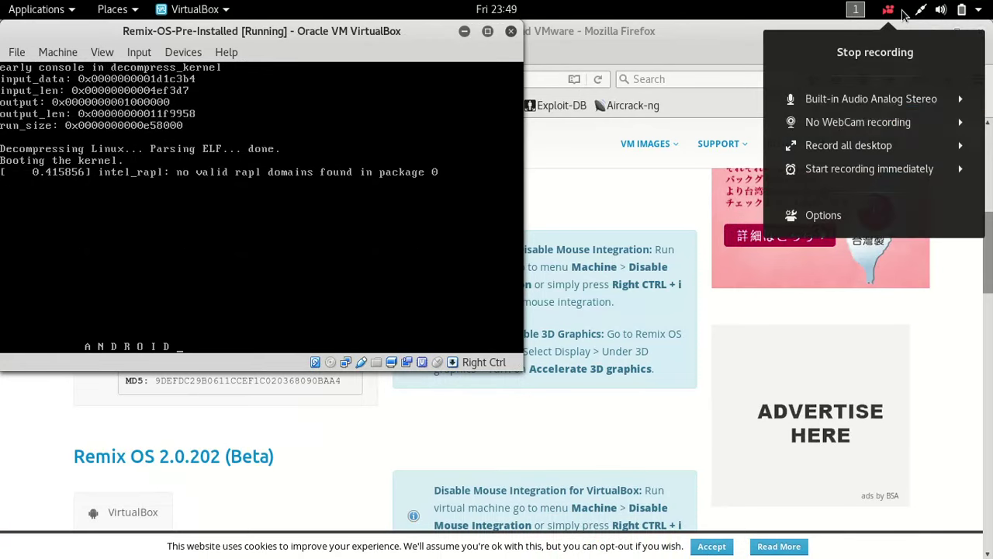
{"action": "left_click", "coordinate": [840, 215]}
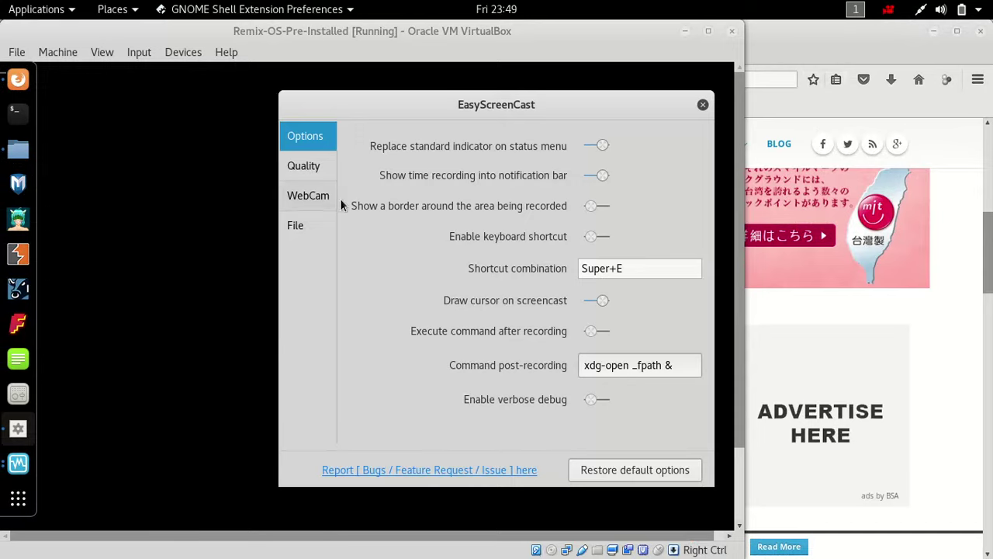
{"action": "left_click", "coordinate": [318, 195]}
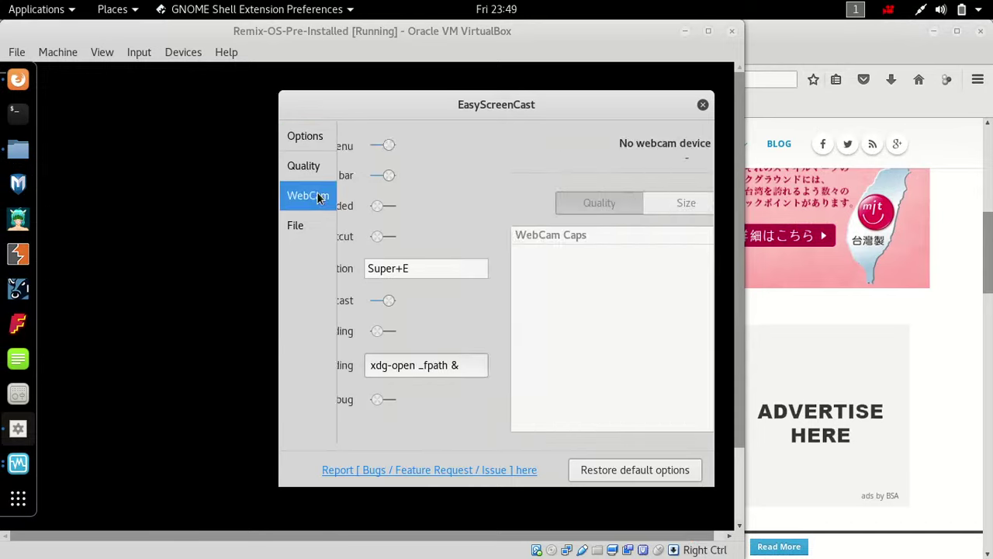
{"action": "left_click", "coordinate": [307, 177]}
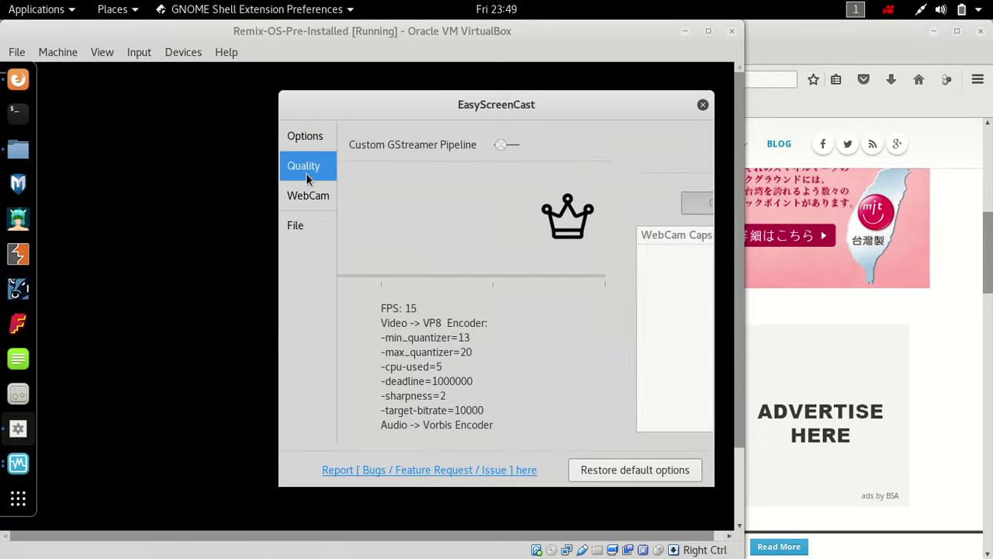
{"action": "left_click", "coordinate": [702, 107]}
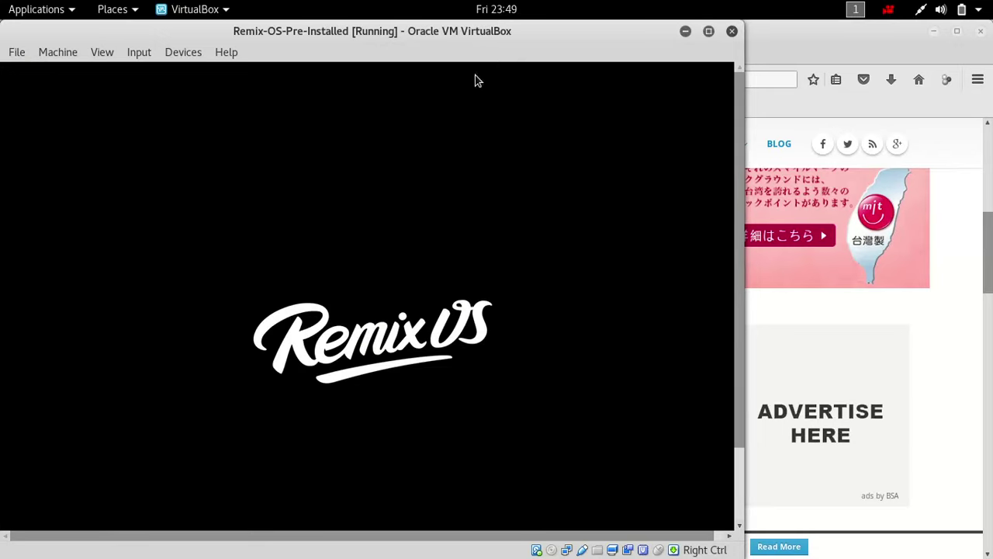
{"action": "left_click_drag", "start_coordinate": [454, 36], "coordinate": [555, 37]}
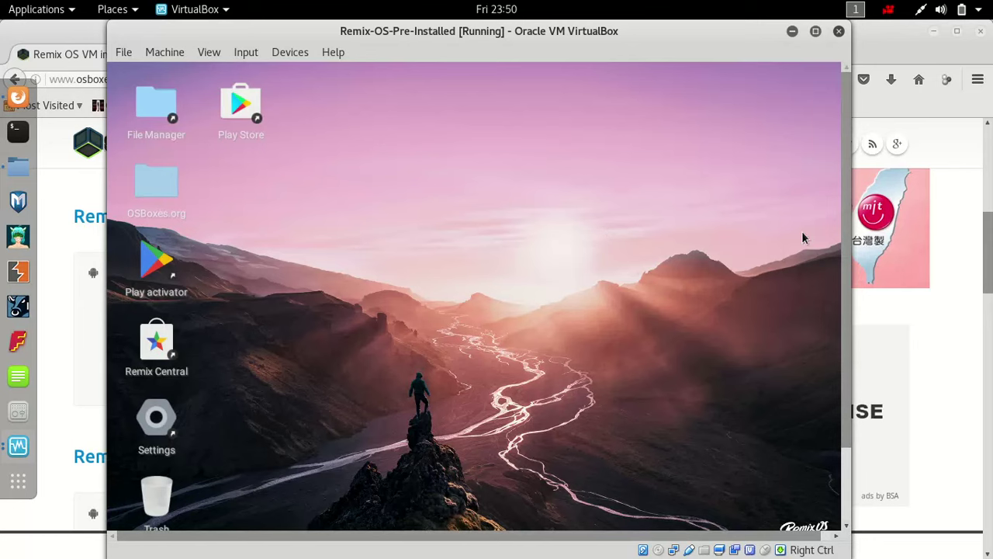
- Launch the Play Store and sign in with the Google account e-mail and password
{"action": "left_click", "coordinate": [659, 211]}
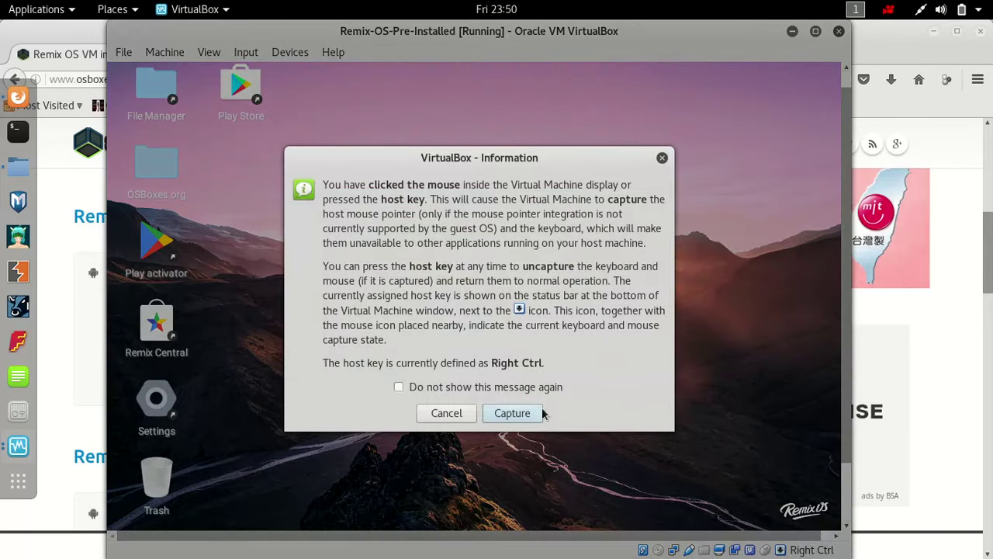
{"action": "left_click", "coordinate": [541, 413]}
{"action": "double_click", "coordinate": [240, 92]}
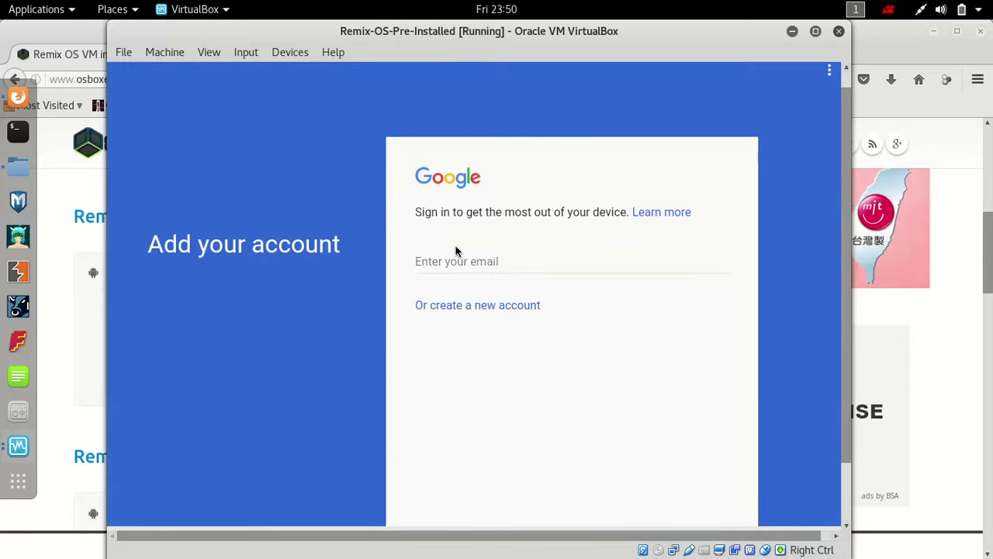
{"action": "left_click", "coordinate": [456, 263]}
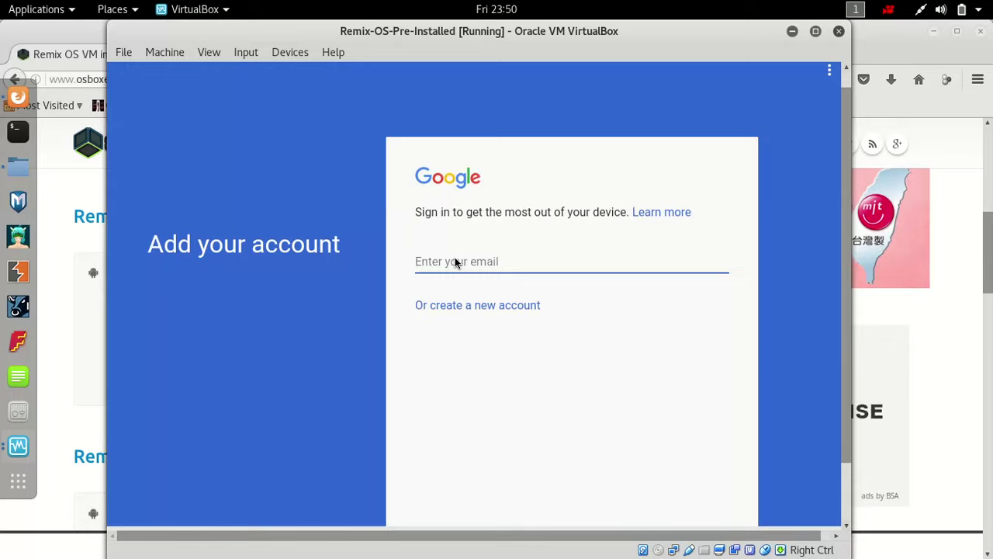
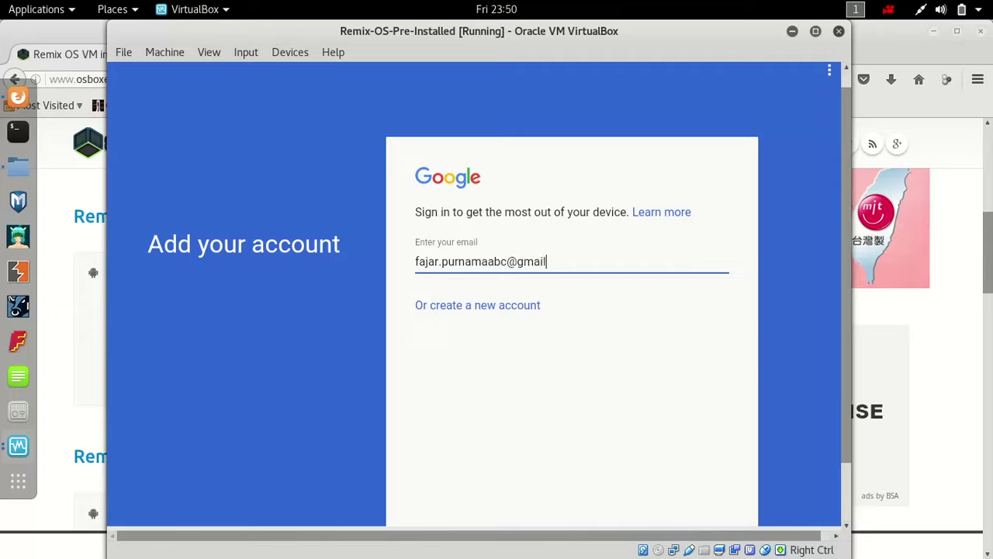
{"action": "key", "text": "Return"}
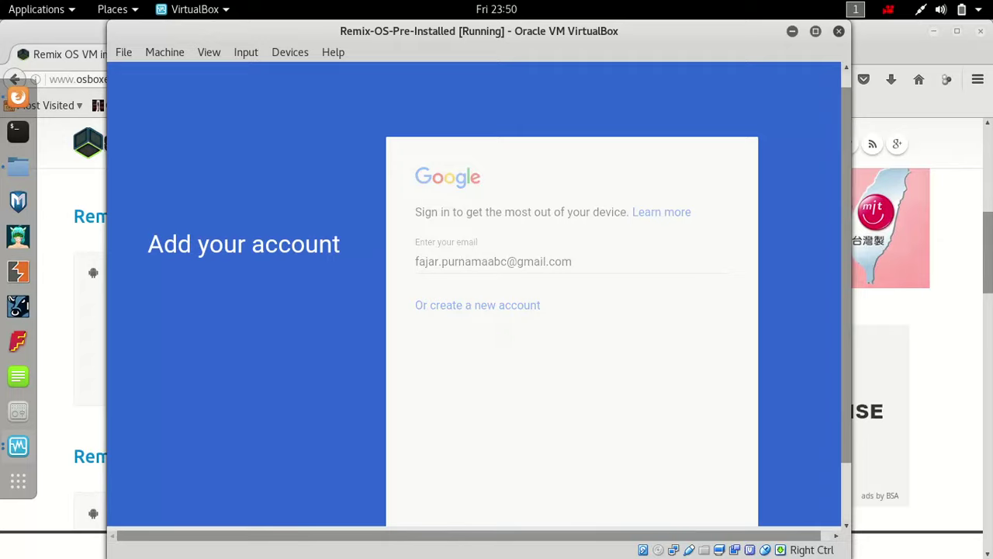
{"action": "type", "text": "••"}
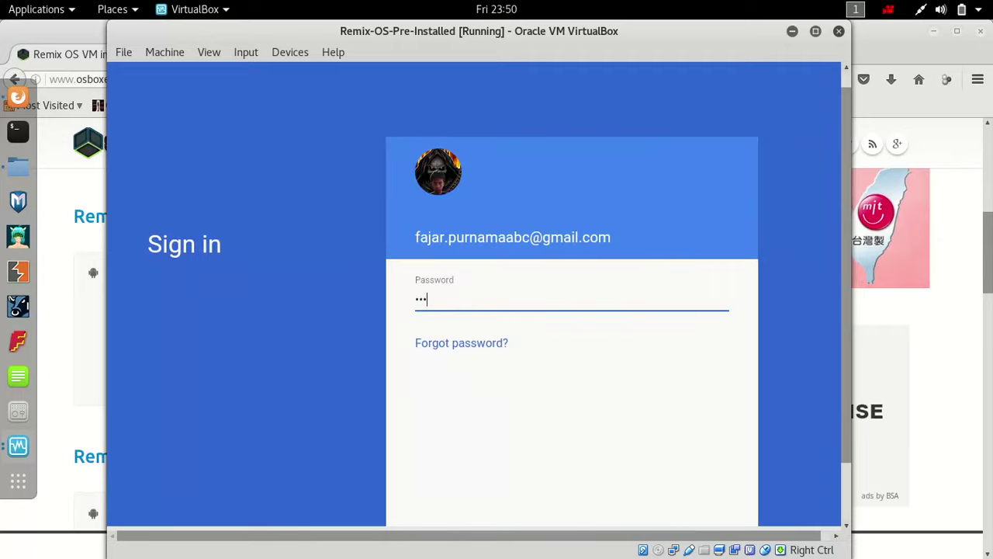
{"action": "key", "text": "BackSpace"}
{"action": "key", "text": "BackSpace"}
{"action": "key", "text": "BackSpace"}
{"action": "key", "text": "BackSpace"}
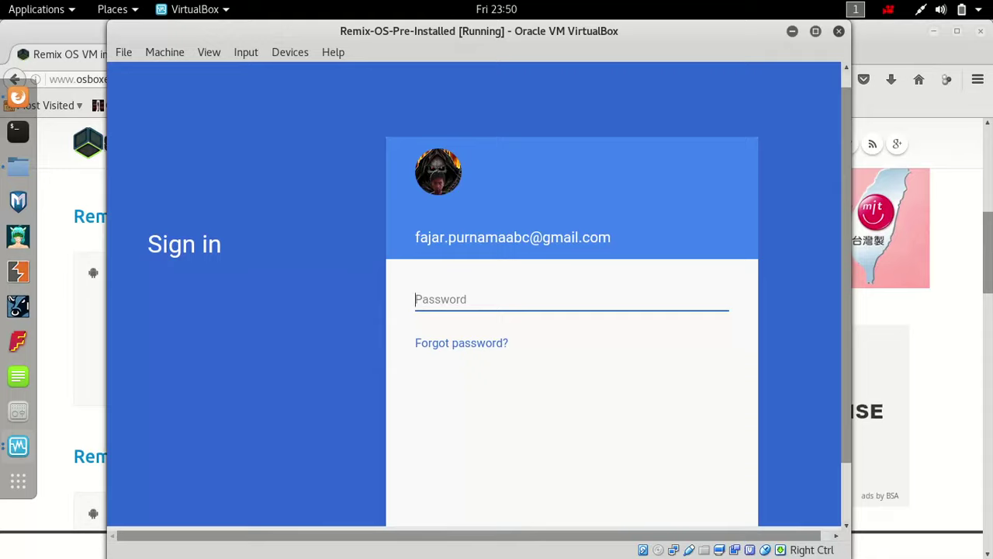
{"action": "type", "text": "••••••••••"}
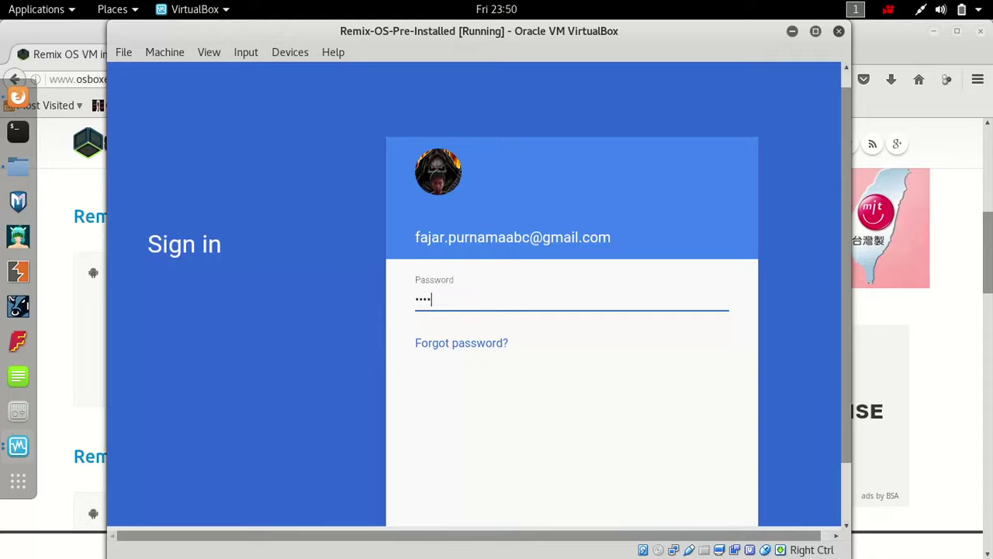
{"action": "key", "text": "Return"}
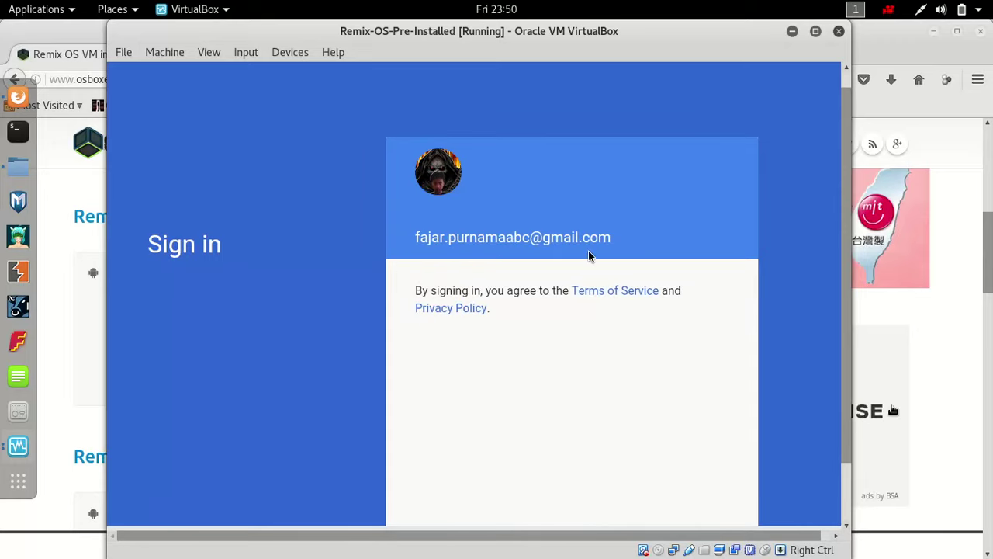
- Accept the Terms of Service and continue past the Google services page
{"action": "left_click_drag", "start_coordinate": [847, 425], "coordinate": [849, 506]}
{"action": "left_click", "coordinate": [769, 409]}
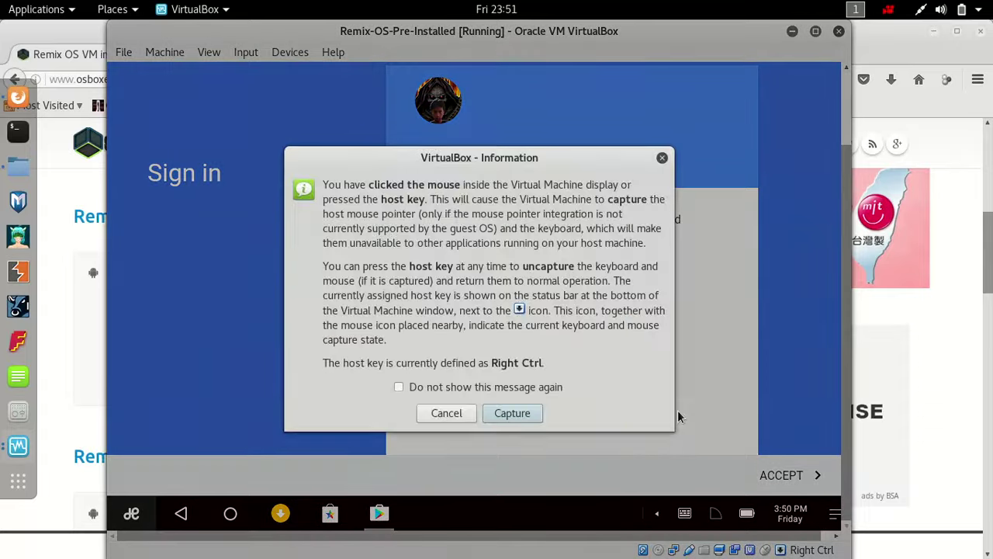
{"action": "left_click", "coordinate": [510, 413]}
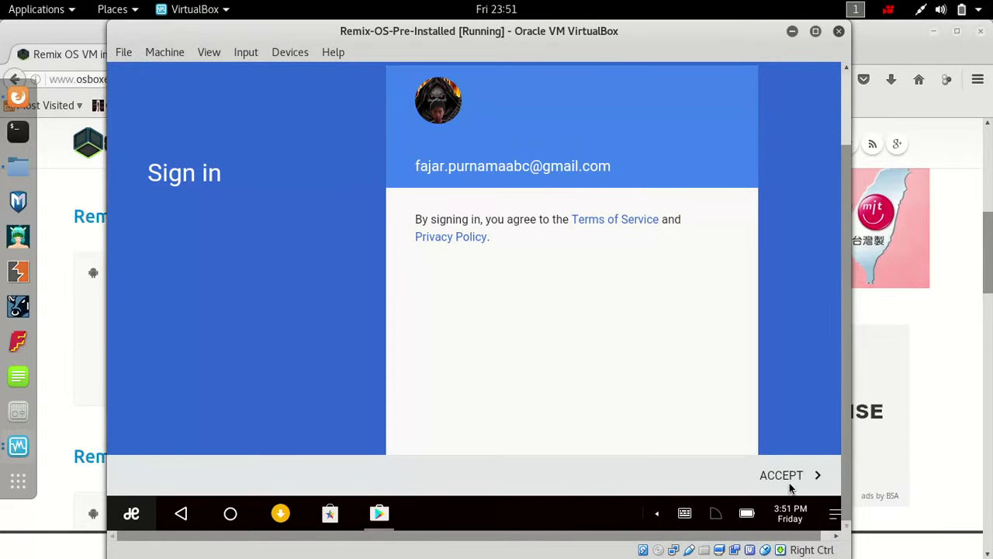
{"action": "left_click", "coordinate": [790, 486]}
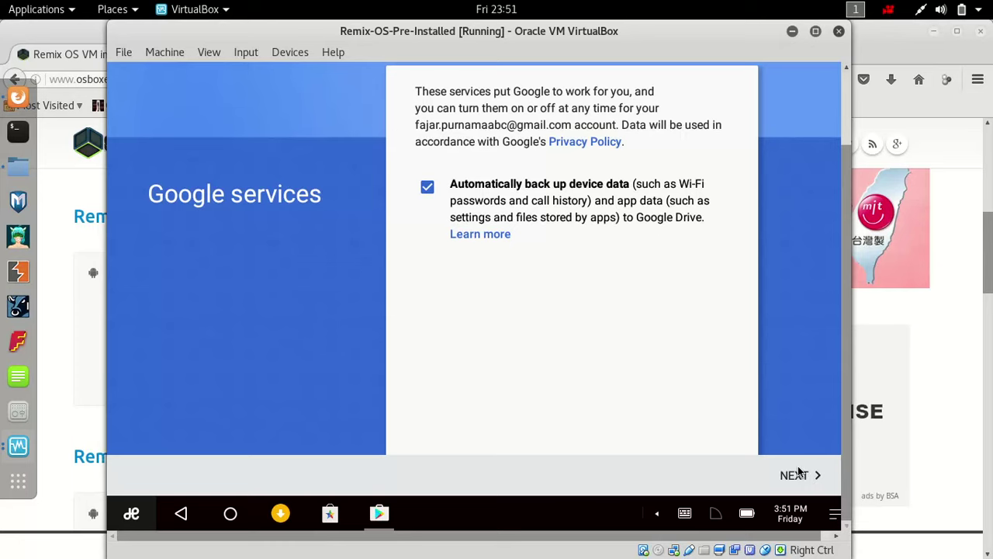
{"action": "left_click", "coordinate": [799, 473]}
{"action": "left_click", "coordinate": [594, 300]}
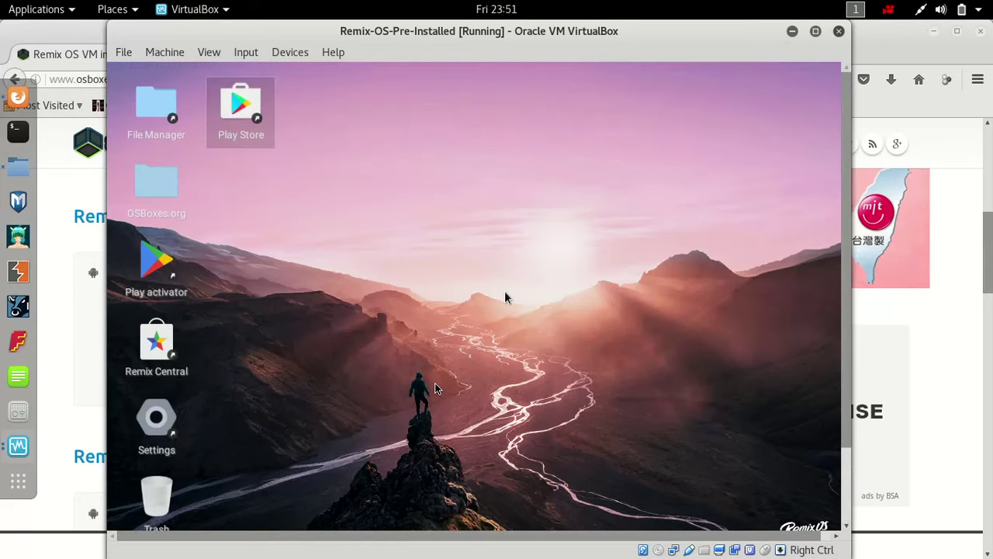
{"action": "left_click", "coordinate": [504, 297]}
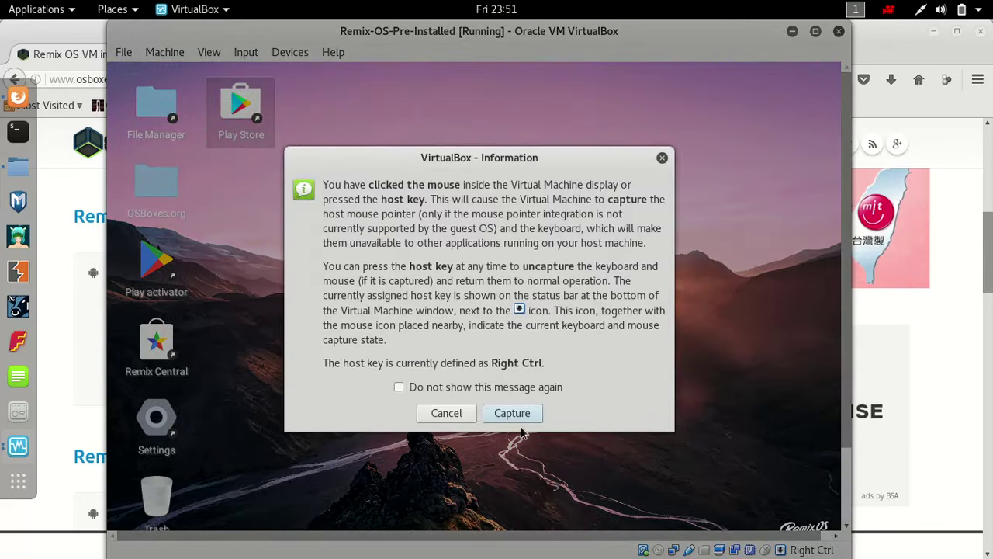
{"action": "left_click", "coordinate": [512, 412]}
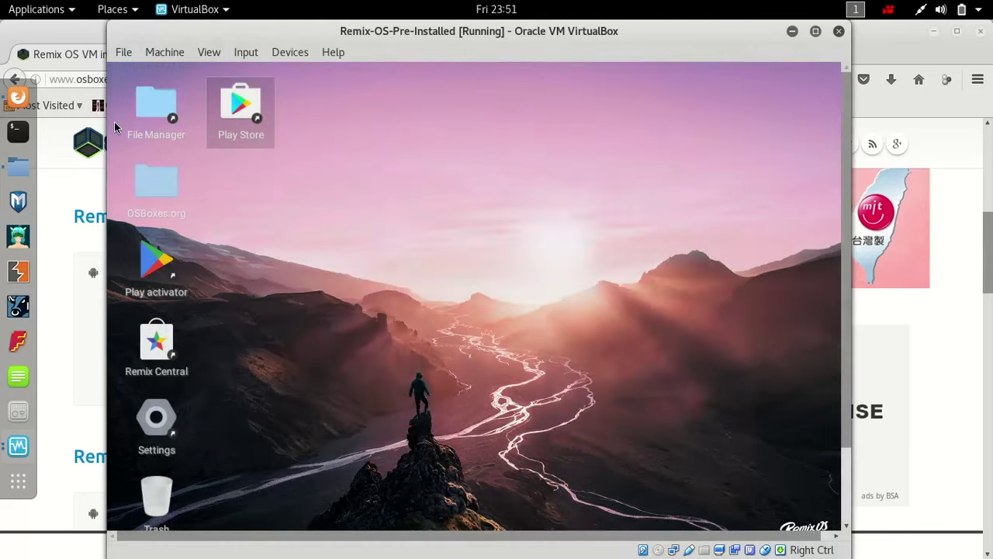
{"action": "double_click", "coordinate": [223, 113]}
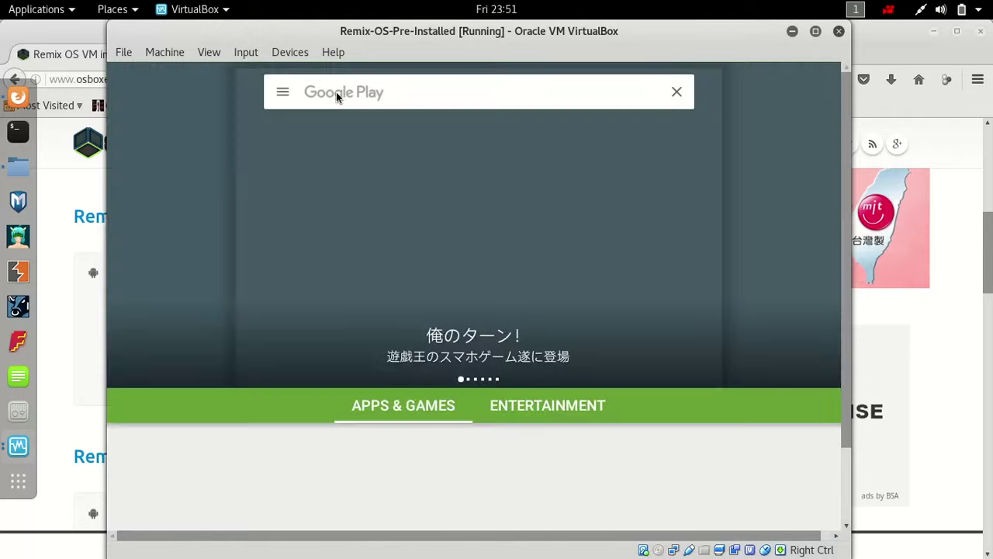
{"action": "left_click", "coordinate": [336, 91]}
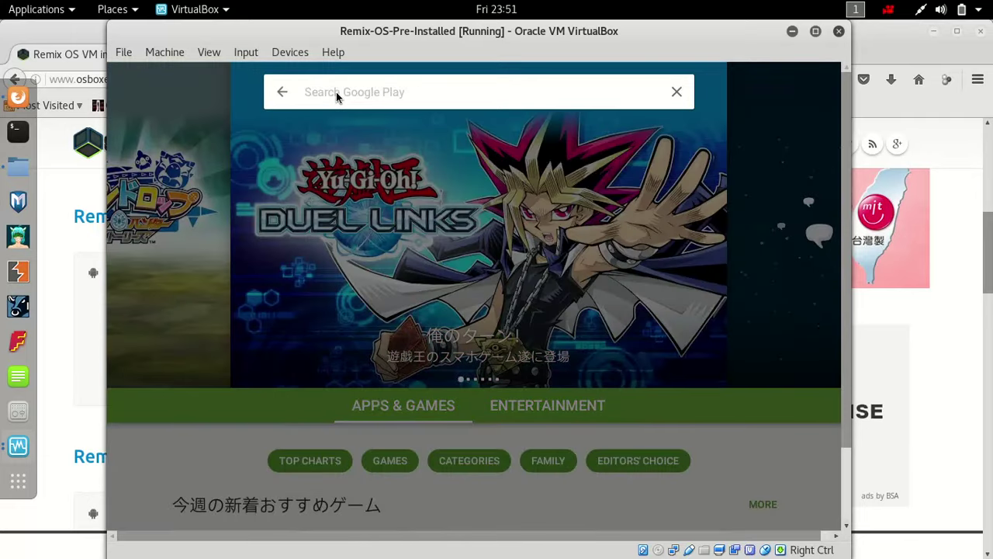
{"action": "type", "text": "clash rotyal"}
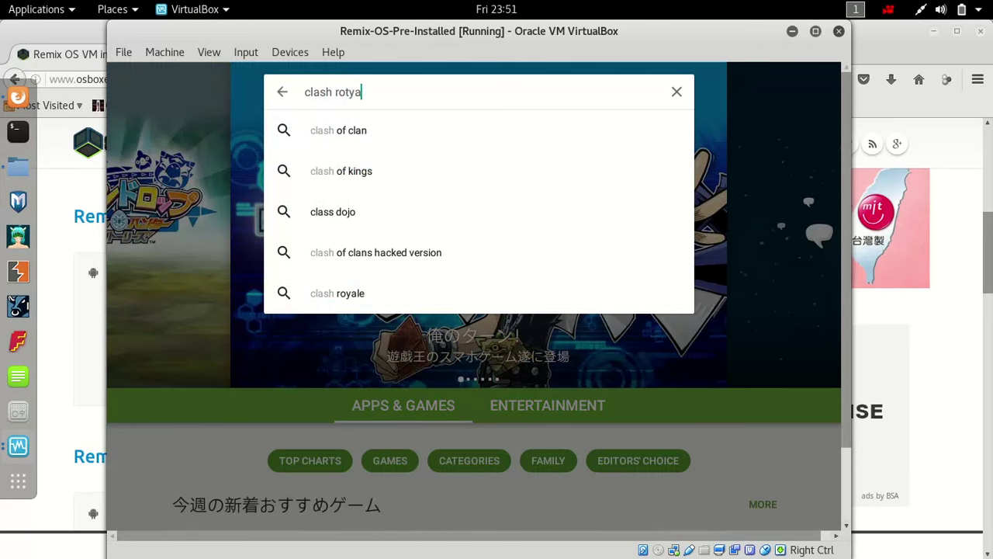
{"action": "key", "text": "Return"}
{"action": "key", "text": "Right"}
{"action": "key", "text": "Right"}
{"action": "key", "text": "Right"}
{"action": "key", "text": "Right"}
{"action": "key", "text": "Right"}
{"action": "key", "text": "Right"}
{"action": "key", "text": "Right"}
{"action": "key", "text": "Right"}
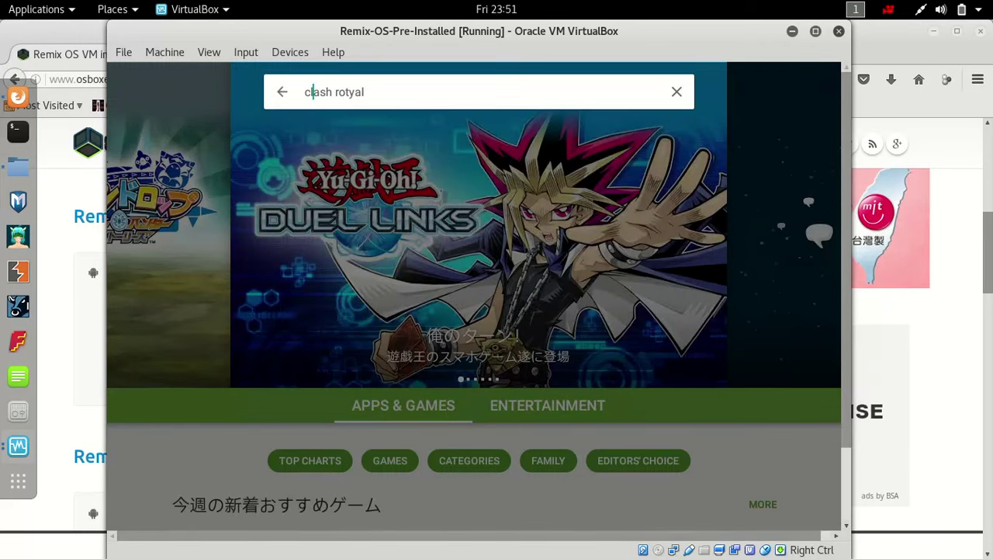
{"action": "key", "text": "Delete"}
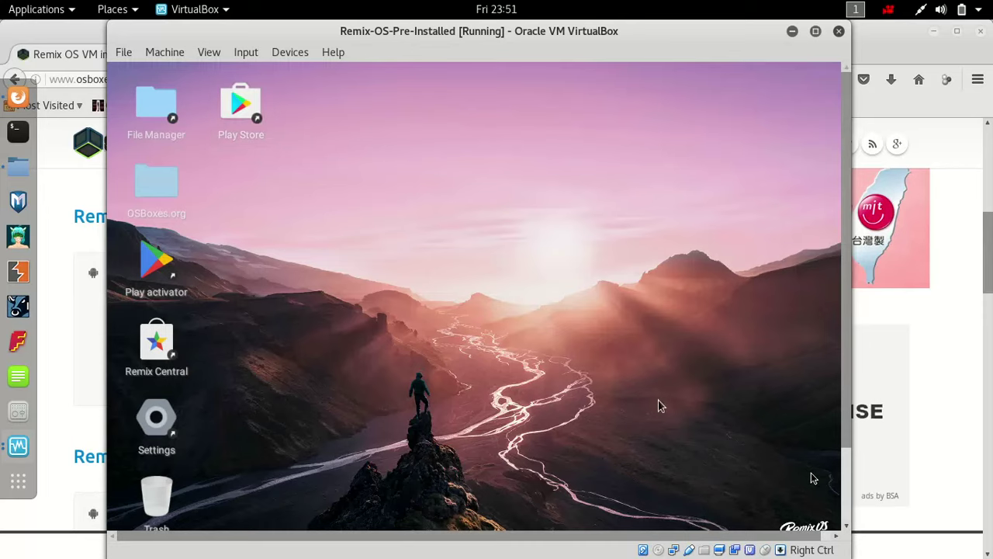
- Search the Play Store for 'clash royale' and install it, accepting the Android permissions notice
{"action": "left_click_drag", "start_coordinate": [848, 441], "coordinate": [848, 471]}
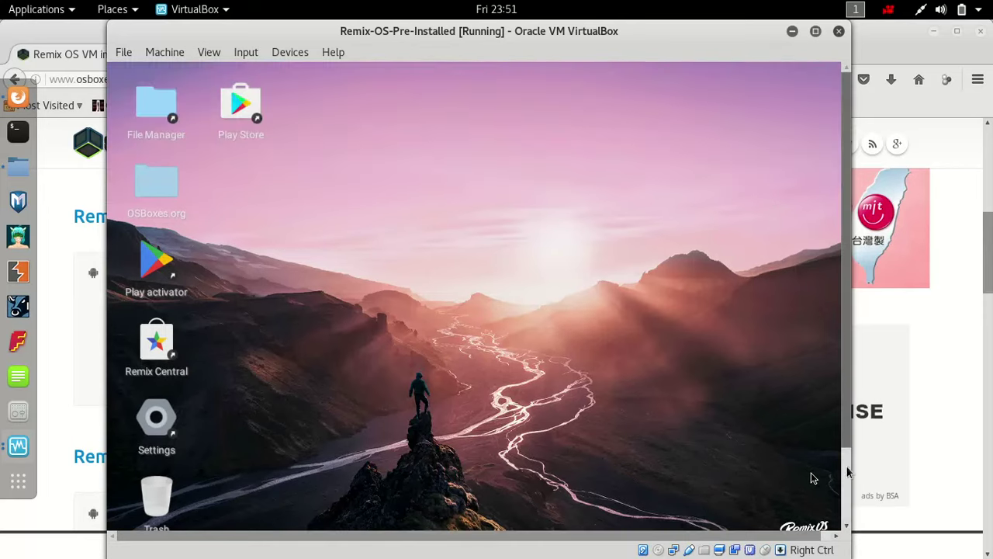
{"action": "left_click", "coordinate": [336, 164]}
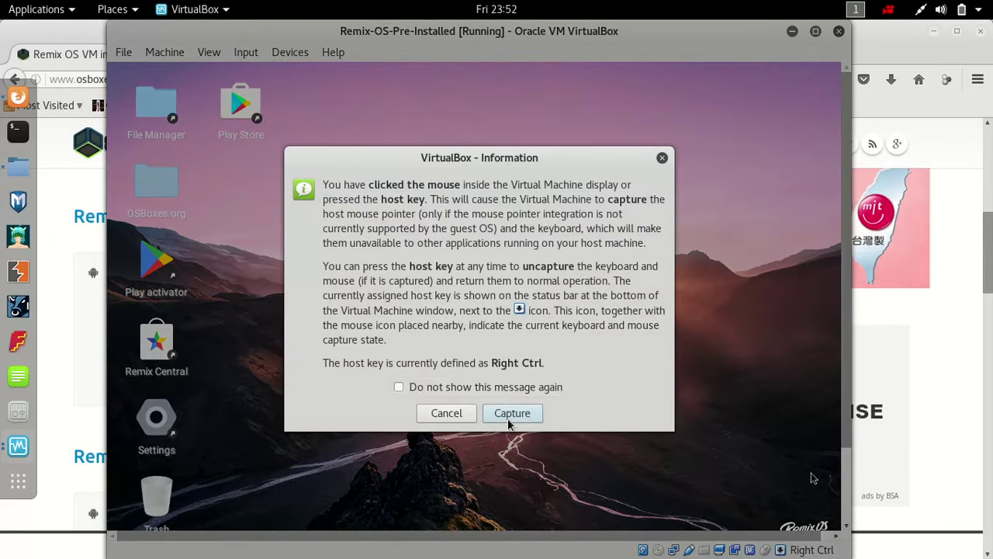
{"action": "left_click", "coordinate": [512, 414]}
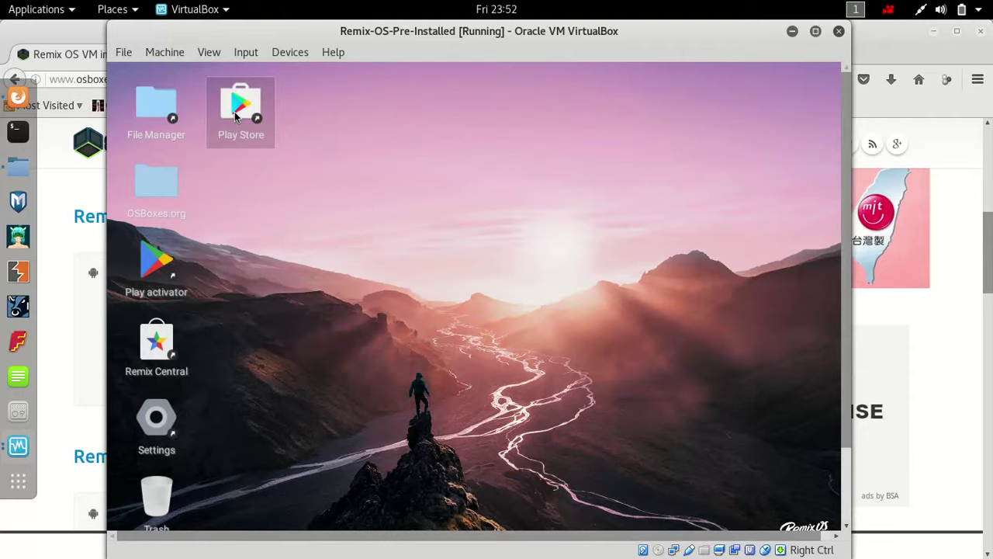
{"action": "double_click", "coordinate": [234, 112]}
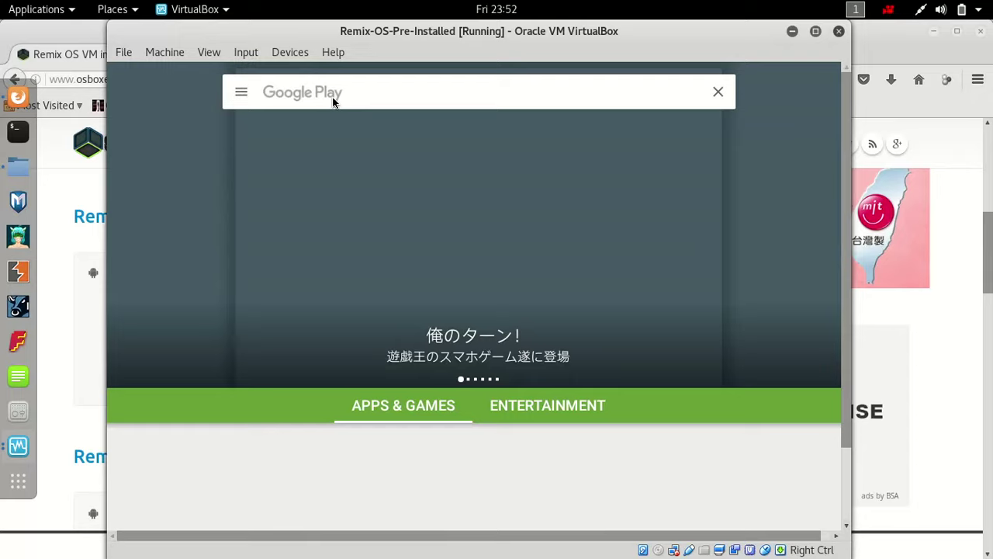
{"action": "left_click", "coordinate": [333, 100]}
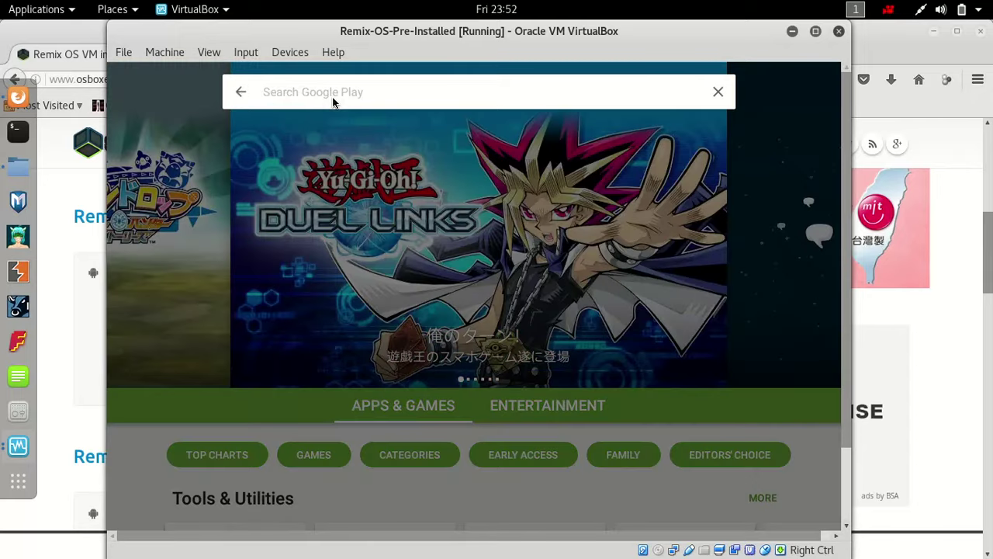
{"action": "type", "text": "clash royale"}
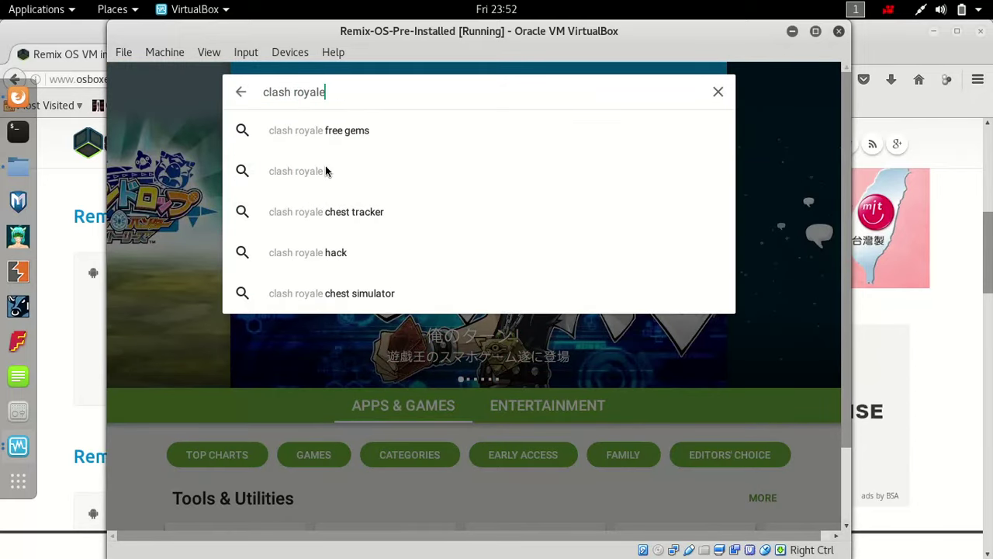
{"action": "left_click", "coordinate": [312, 169]}
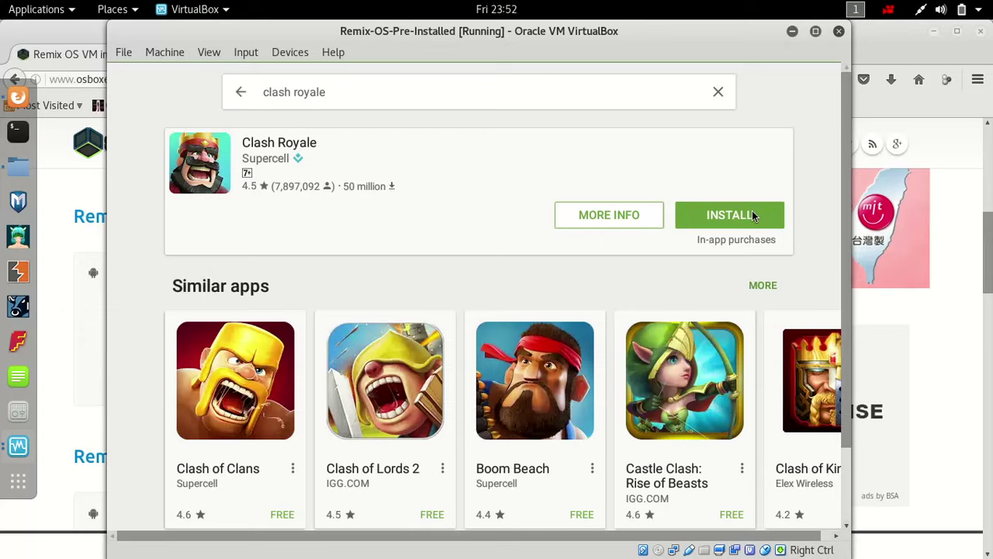
{"action": "left_click", "coordinate": [752, 210]}
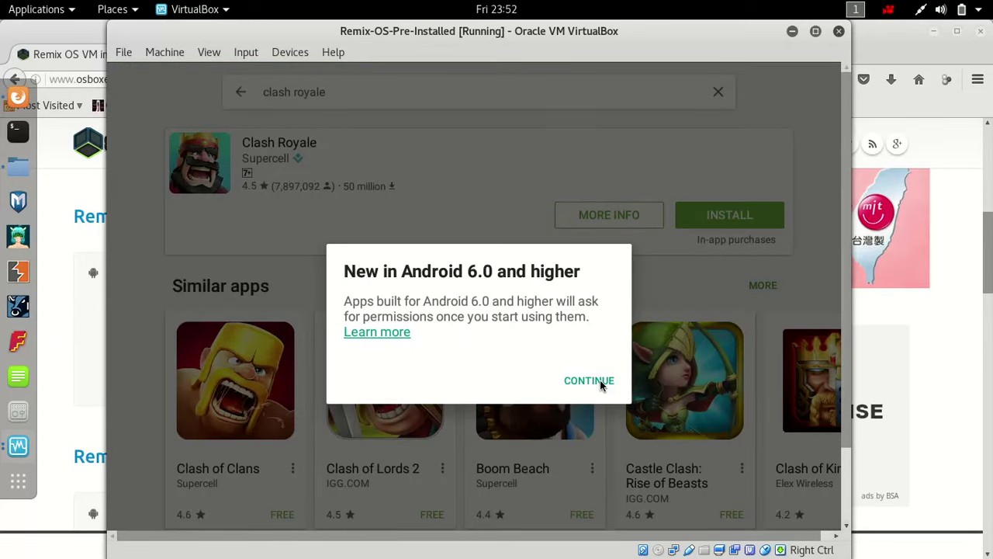
{"action": "left_click", "coordinate": [601, 381]}
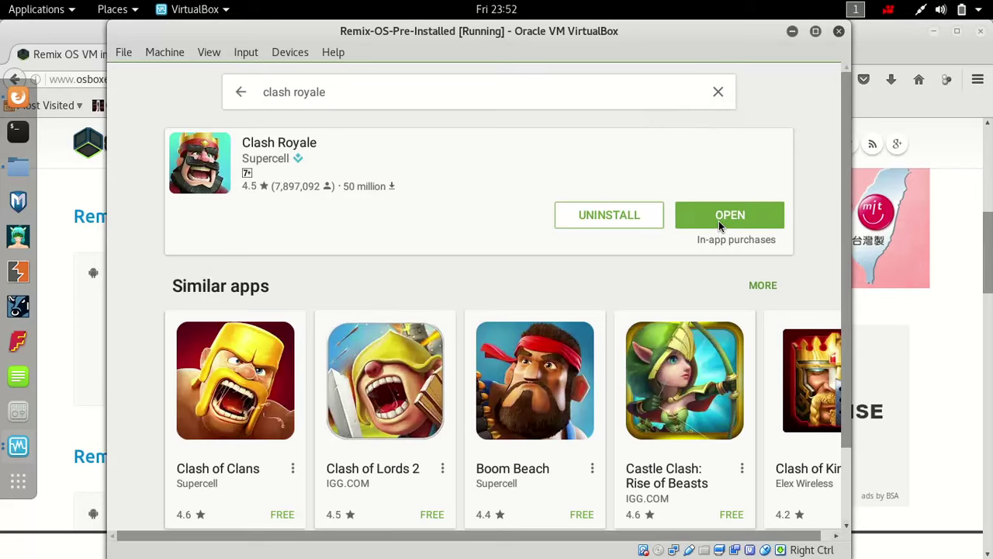
- Launch Clash Royale, capture the mouse, and agree to install the required Google Play Games
{"action": "left_click", "coordinate": [719, 220]}
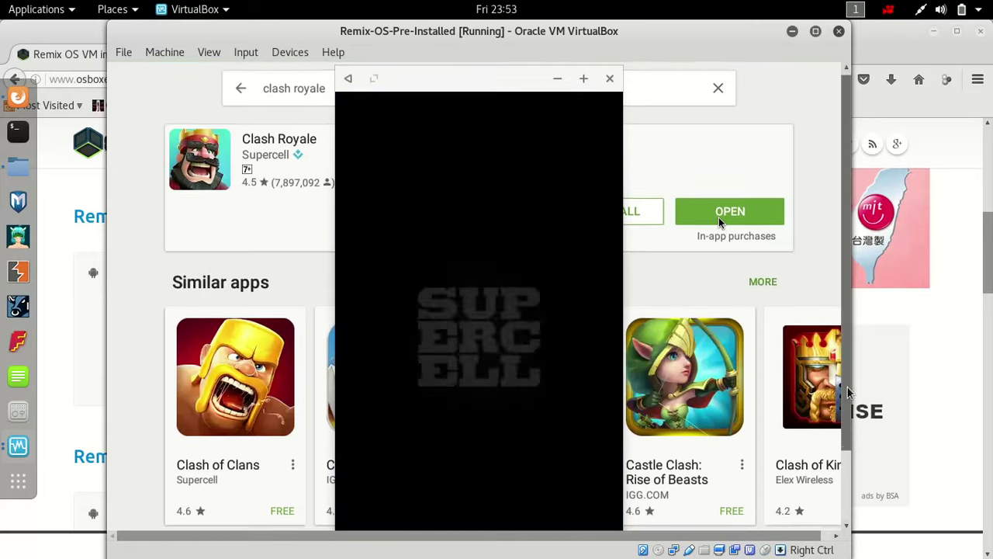
{"action": "left_click_drag", "start_coordinate": [846, 386], "coordinate": [853, 428]}
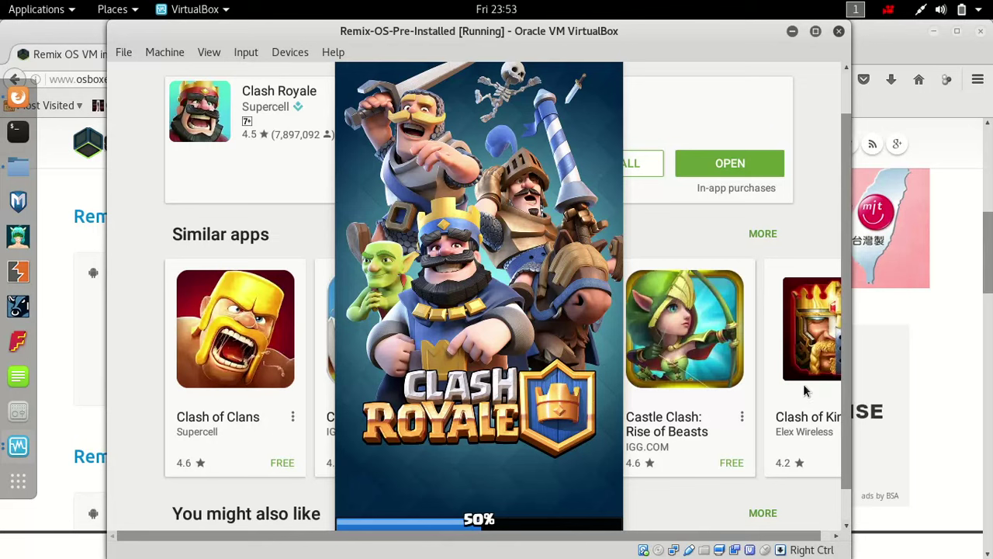
{"action": "left_click", "coordinate": [781, 377]}
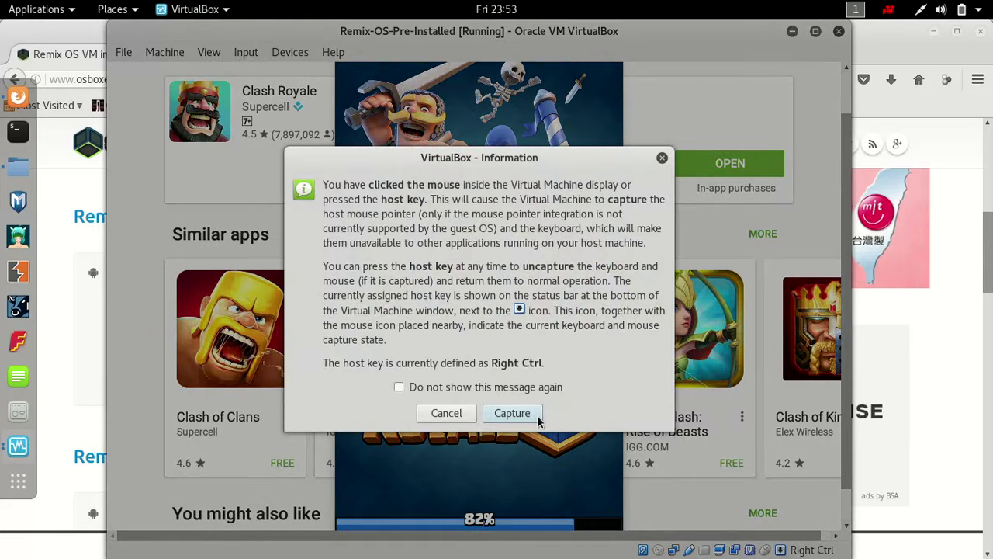
{"action": "left_click", "coordinate": [531, 415]}
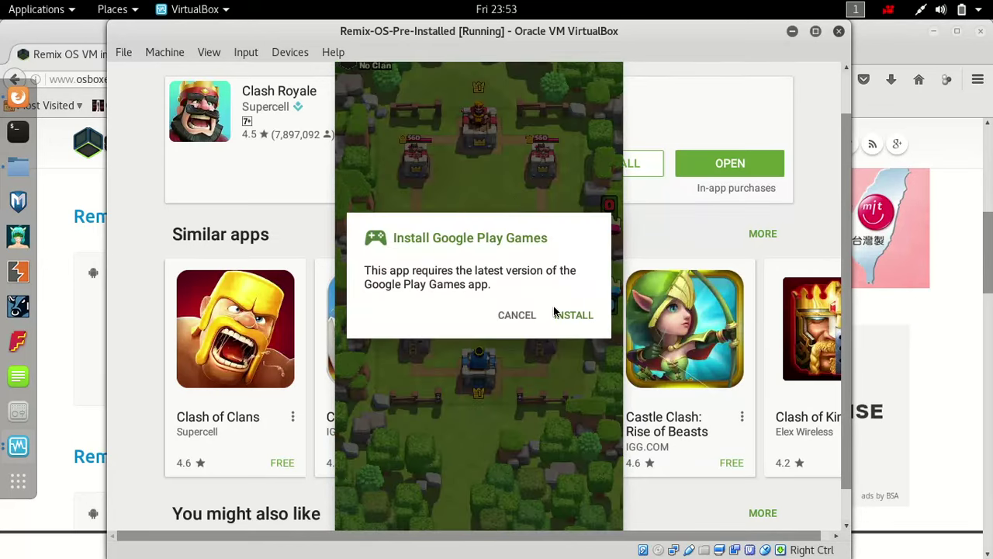
{"action": "left_click", "coordinate": [564, 316]}
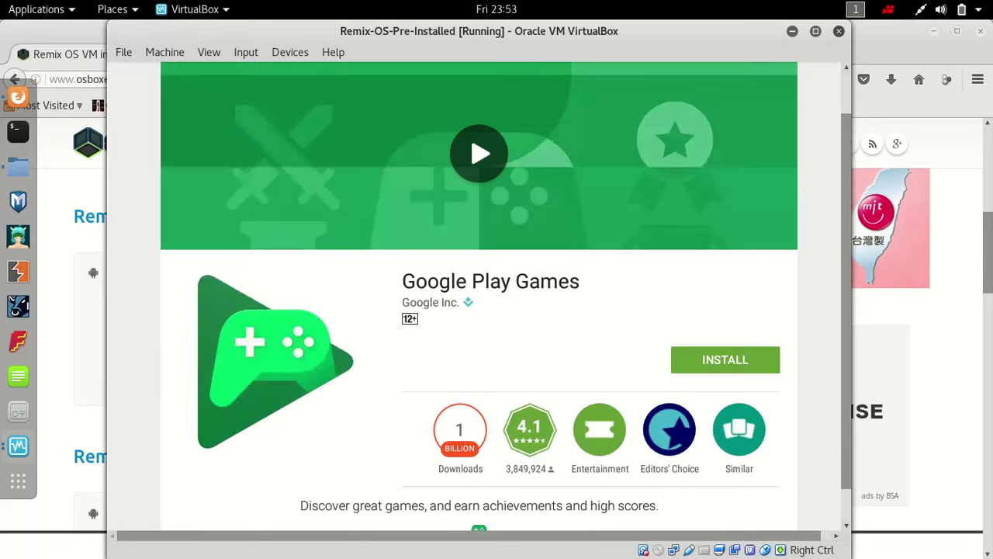
- Install Google Play Games from its Play Store page and recapture the mouse for the guest
{"action": "left_click", "coordinate": [742, 366]}
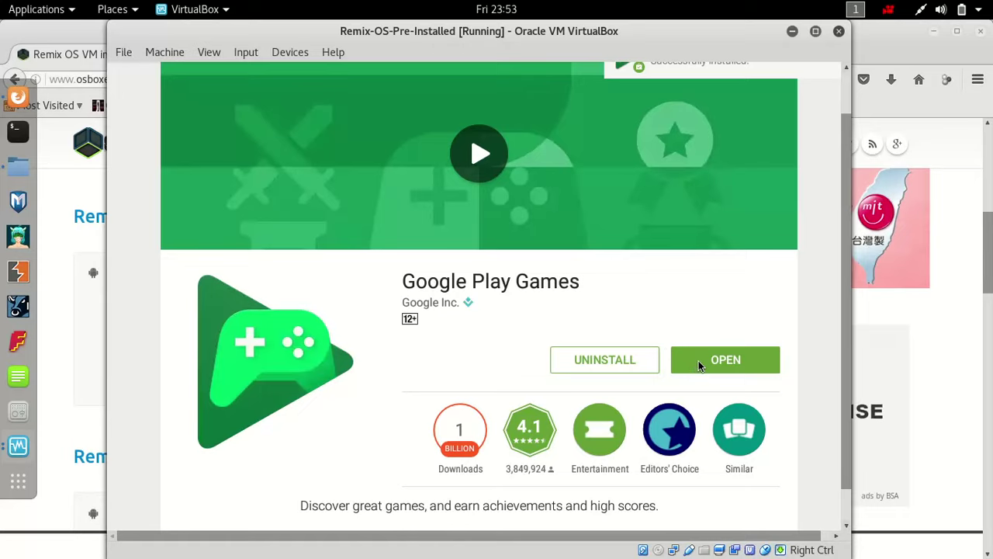
{"action": "mouse_move", "coordinate": [845, 500]}
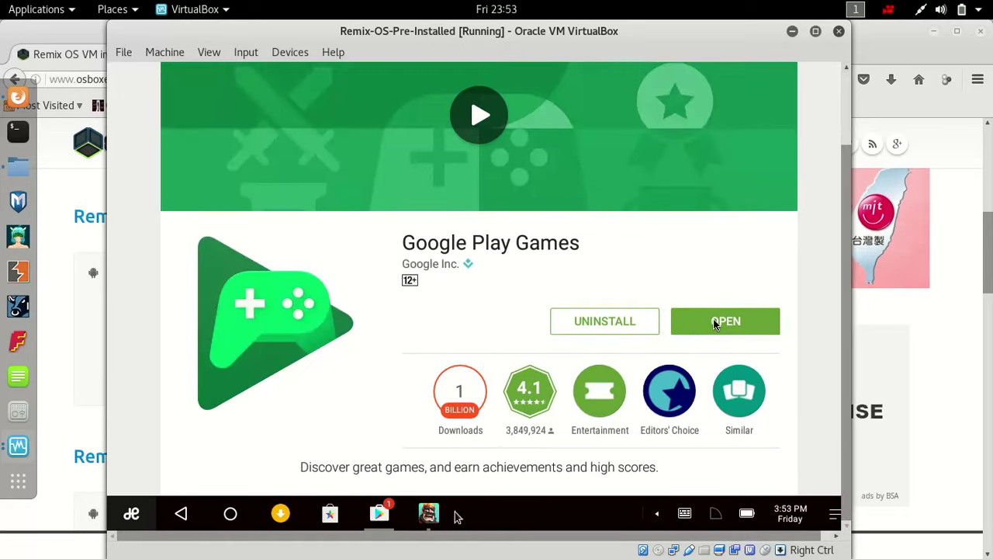
{"action": "left_click", "coordinate": [518, 469]}
{"action": "left_click", "coordinate": [513, 412]}
- Quit the Play Store from its taskbar icon, switch back to Clash Royale, and capture the mouse
{"action": "right_click", "coordinate": [380, 520]}
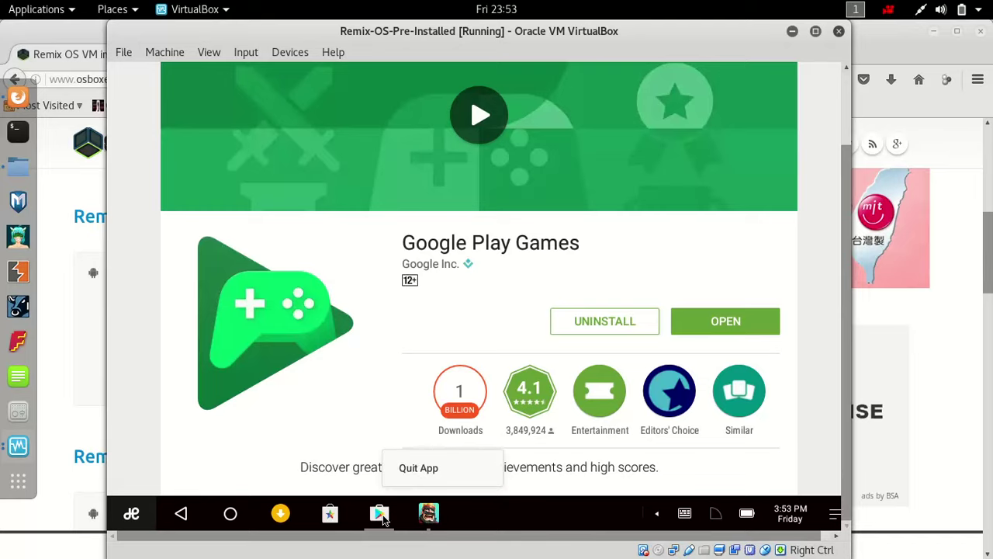
{"action": "left_click", "coordinate": [412, 479]}
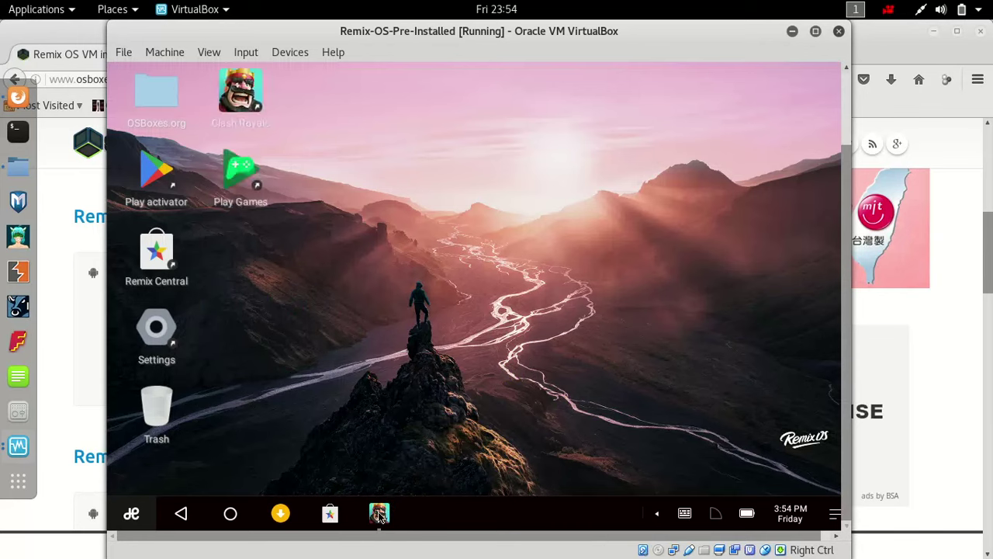
{"action": "left_click", "coordinate": [380, 515]}
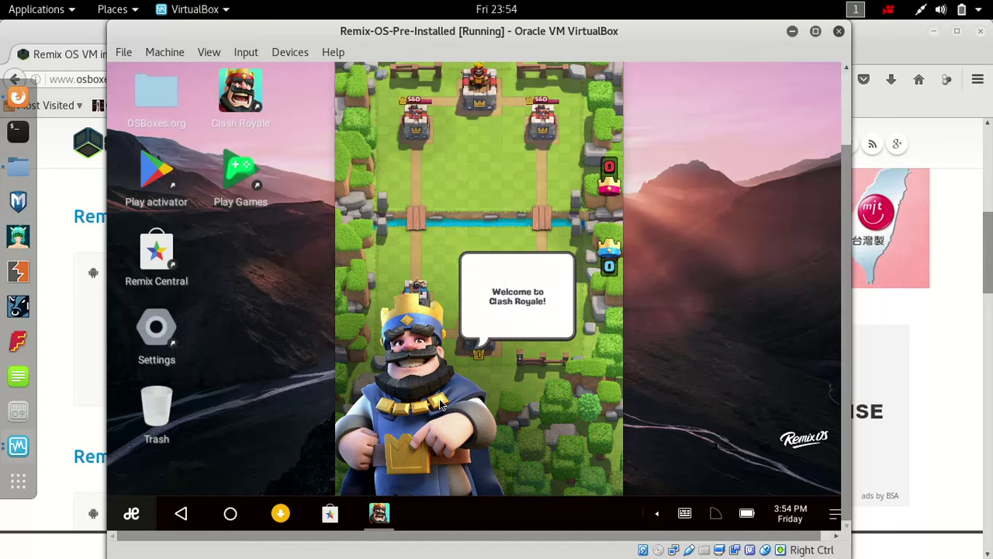
{"action": "scroll", "coordinate": [846, 427], "scroll_direction": "up", "scroll_amount": 1}
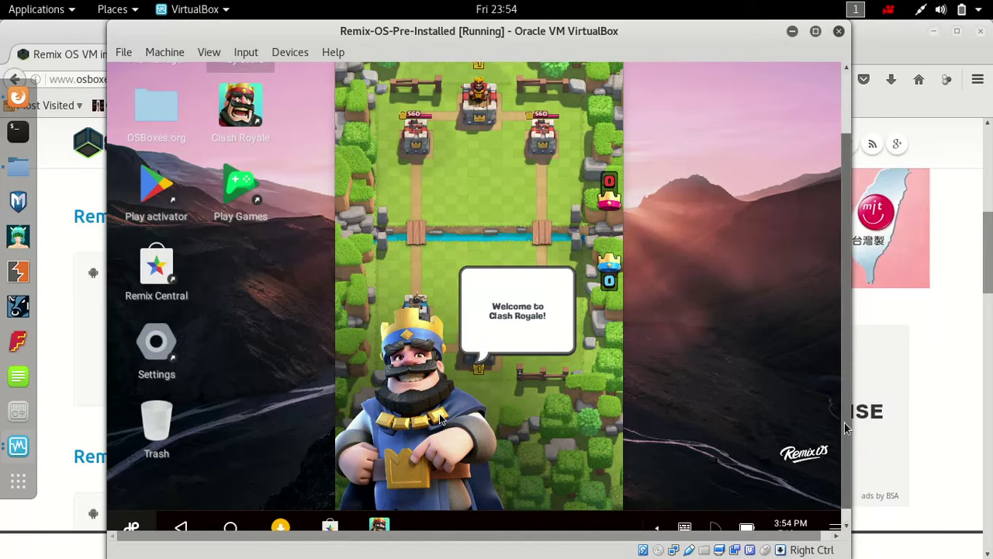
{"action": "scroll", "coordinate": [846, 427], "scroll_direction": "up", "scroll_amount": 1}
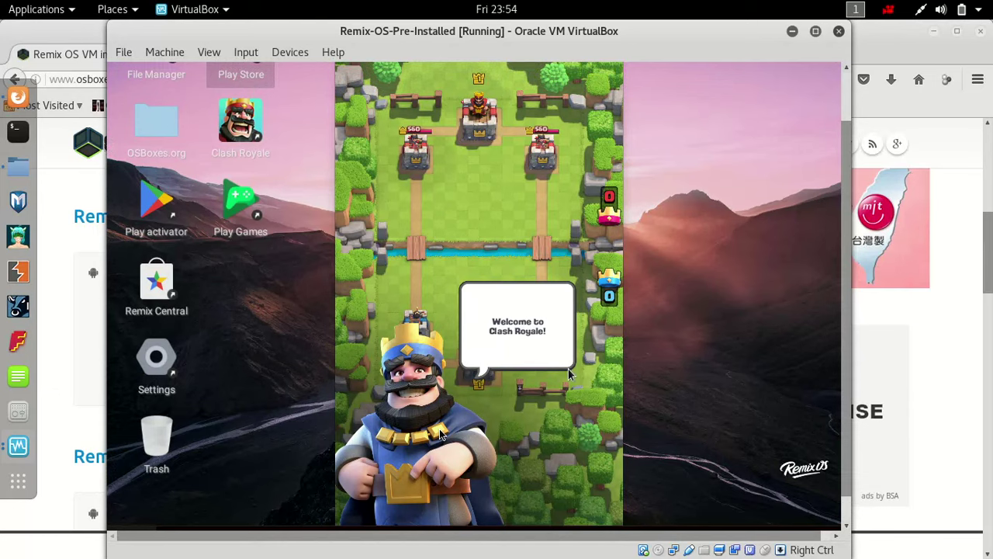
{"action": "left_click", "coordinate": [569, 375]}
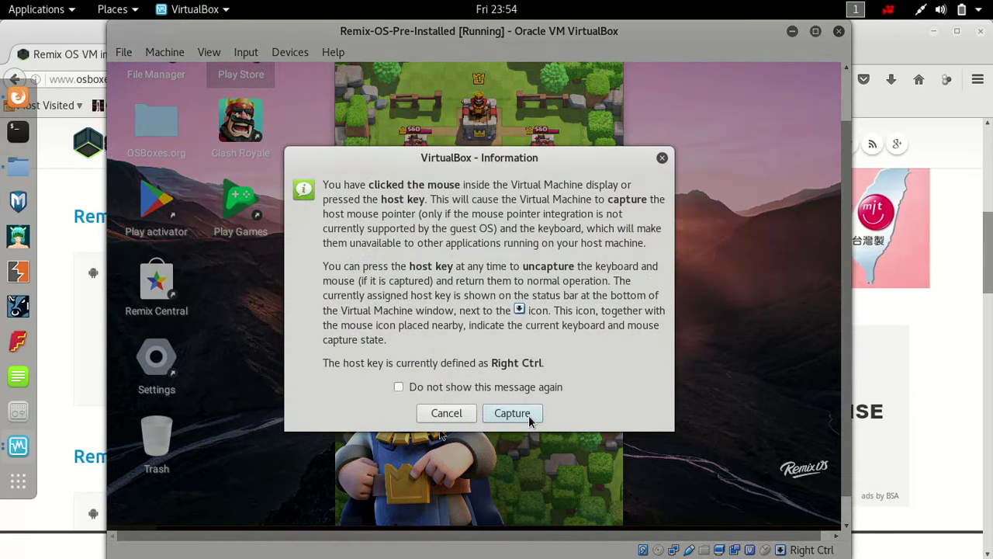
{"action": "left_click", "coordinate": [530, 419]}
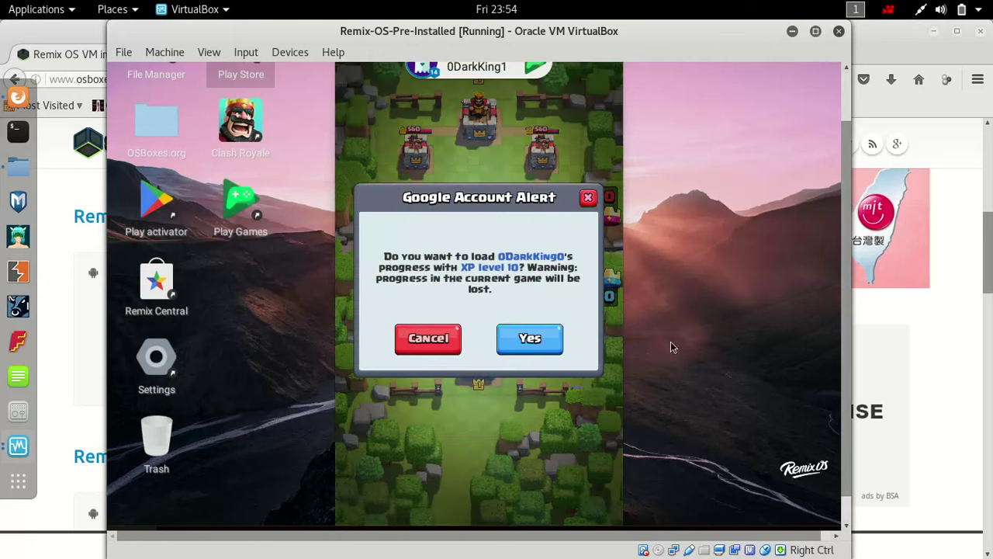
- Load the saved level 10 progress, dismiss the notice, swipe to the Clan panel and back to Battle
{"action": "left_click", "coordinate": [541, 335]}
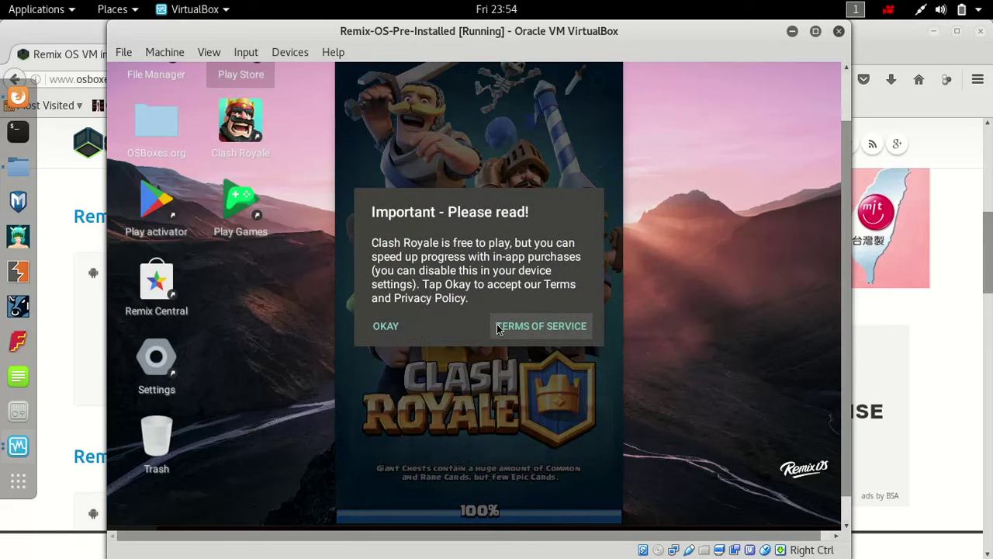
{"action": "left_click", "coordinate": [385, 326]}
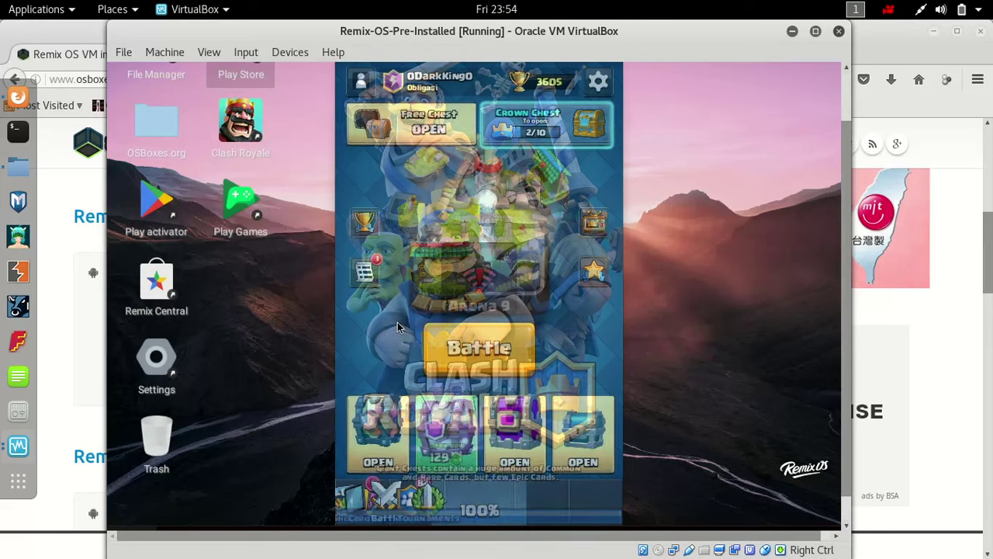
{"action": "left_click_drag", "start_coordinate": [503, 278], "coordinate": [366, 256]}
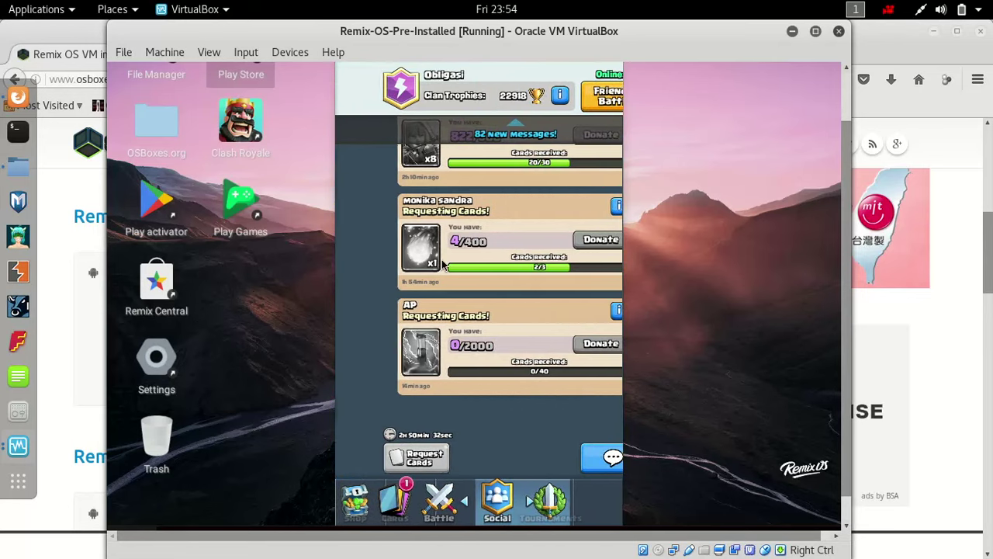
{"action": "left_click_drag", "start_coordinate": [435, 264], "coordinate": [636, 271]}
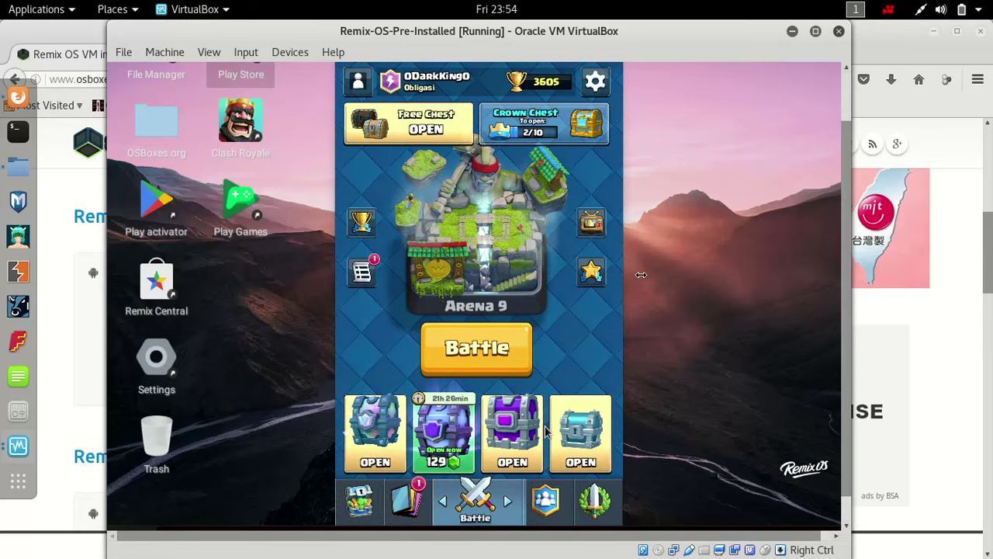
{"action": "scroll", "coordinate": [848, 372], "scroll_direction": "up", "scroll_amount": 2}
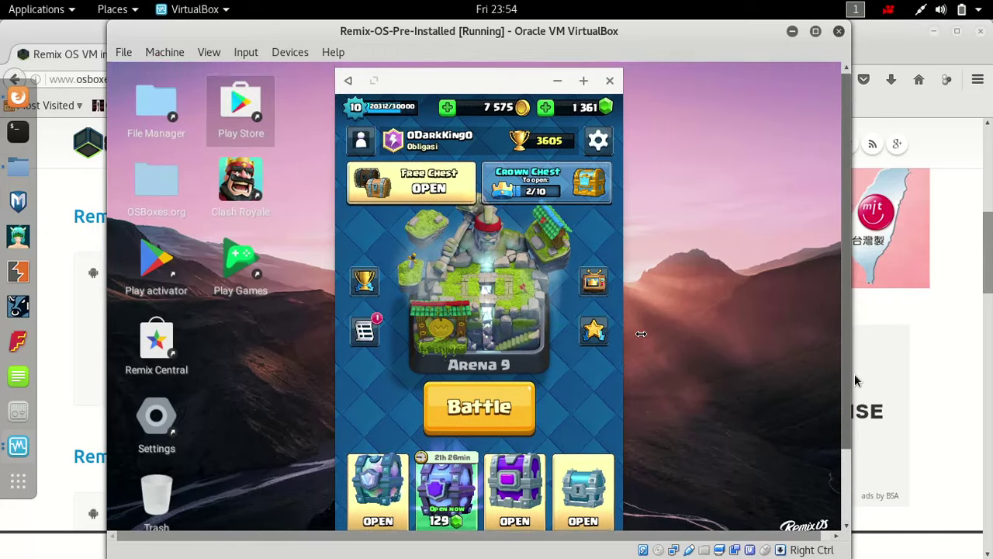
- Capture the mouse for the guest and close the Clash Royale window
{"action": "left_click", "coordinate": [735, 334]}
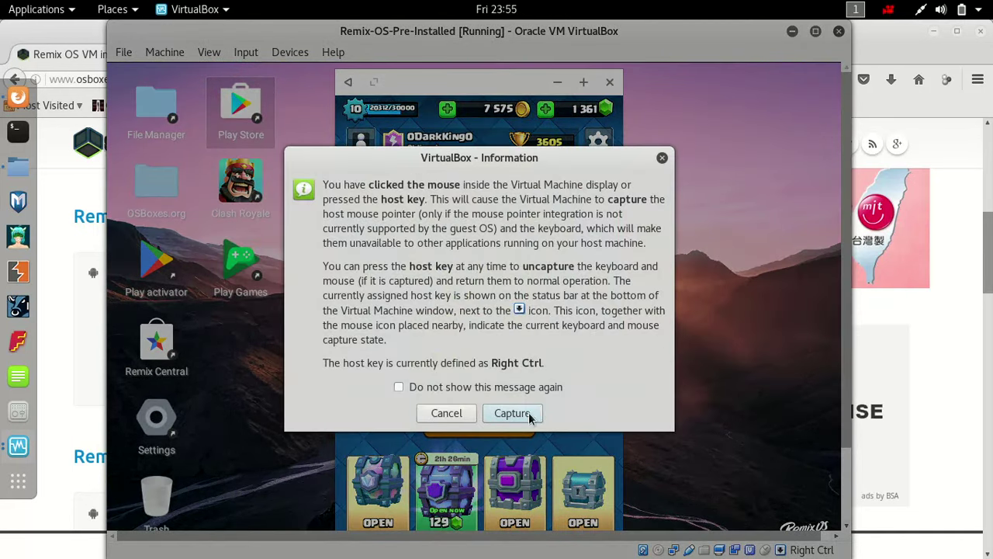
{"action": "left_click", "coordinate": [528, 412]}
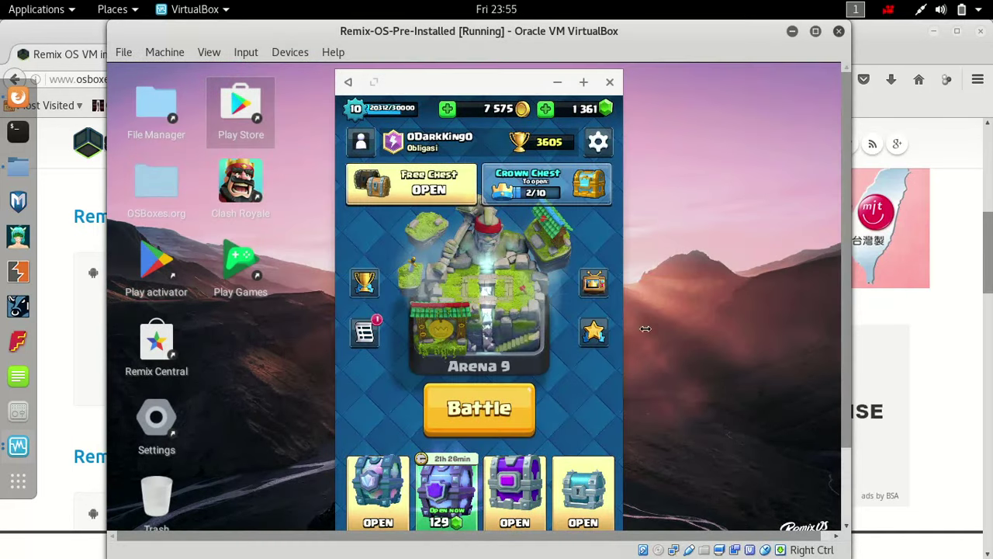
{"action": "left_click", "coordinate": [610, 82]}
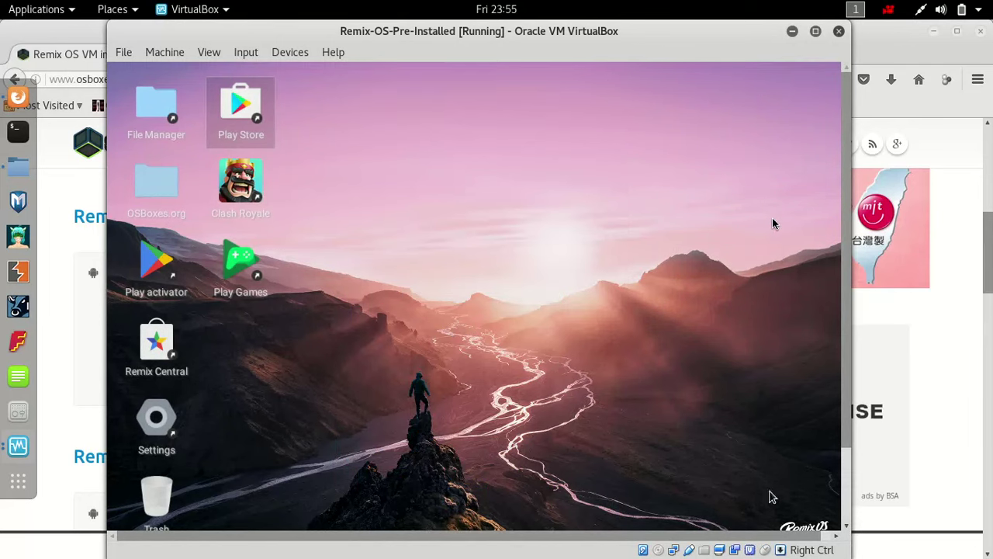
{"action": "scroll", "coordinate": [851, 450], "scroll_direction": "down", "scroll_amount": 1}
{"action": "scroll", "coordinate": [852, 450], "scroll_direction": "down", "scroll_amount": 2}
- Shut down Remix OS from the start menu's power options
{"action": "left_click", "coordinate": [506, 379]}
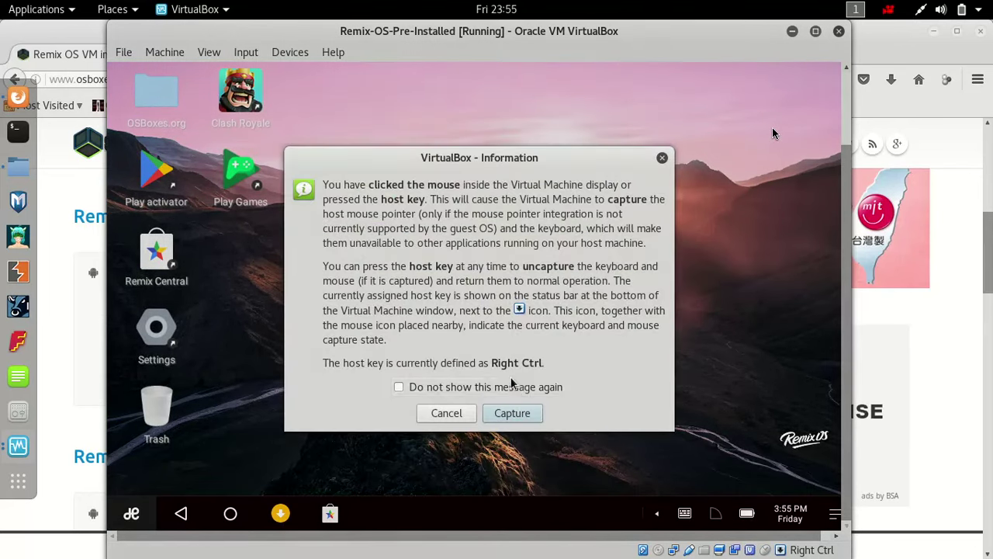
{"action": "left_click", "coordinate": [513, 413]}
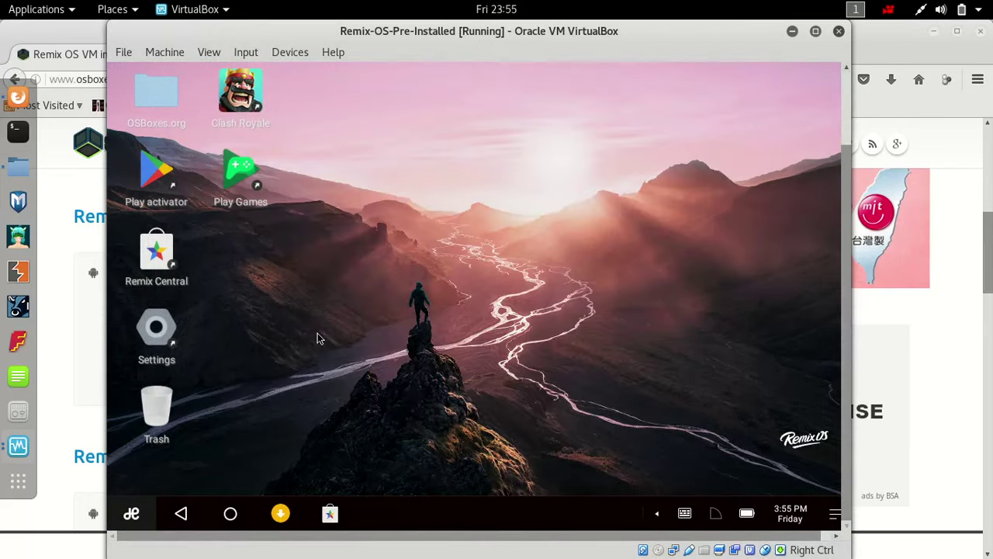
{"action": "left_click", "coordinate": [149, 512]}
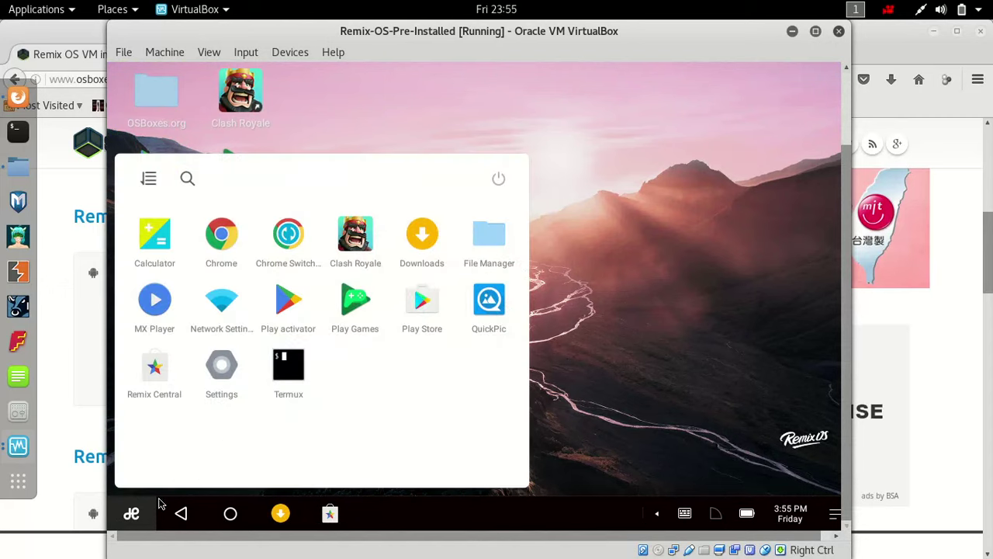
{"action": "left_click", "coordinate": [498, 180]}
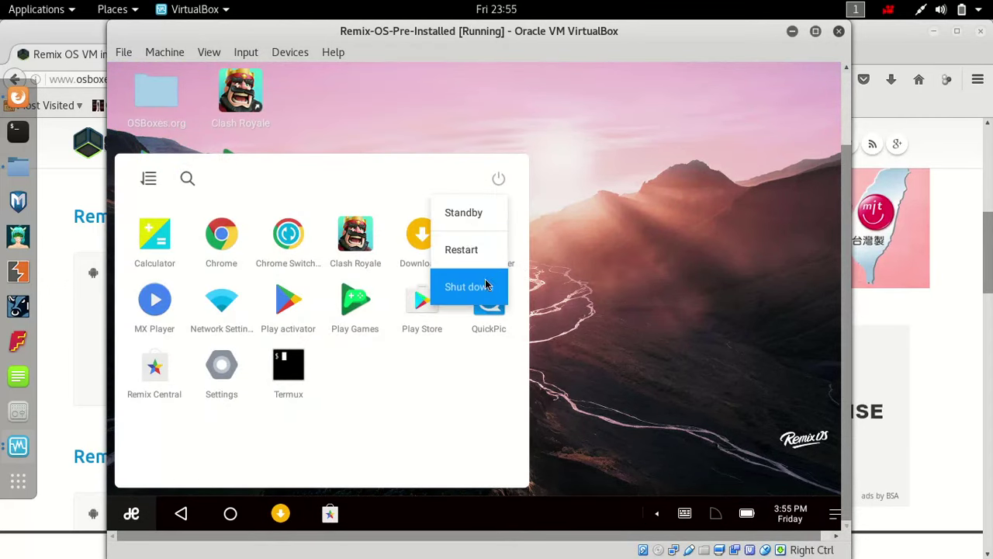
{"action": "left_click", "coordinate": [485, 286]}
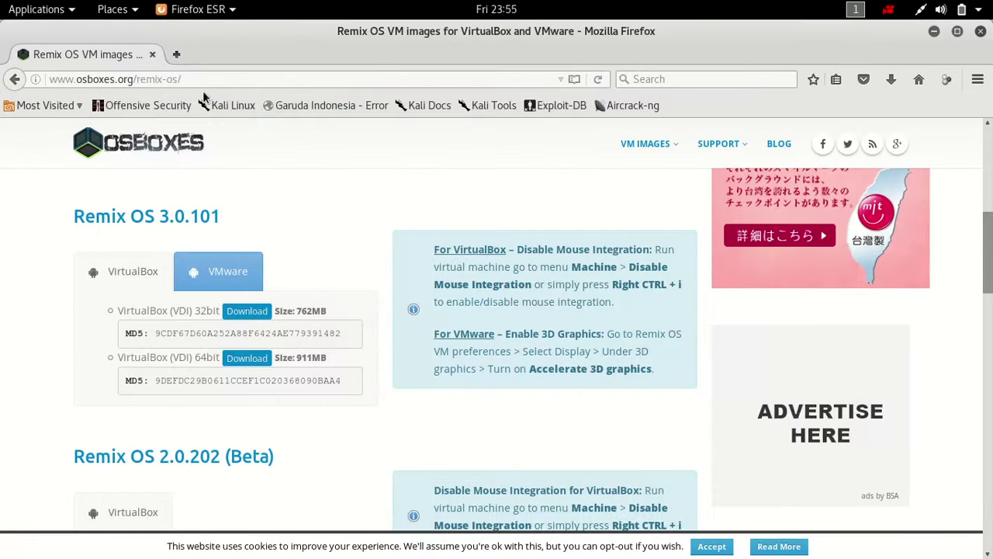
{"action": "left_click", "coordinate": [207, 80]}
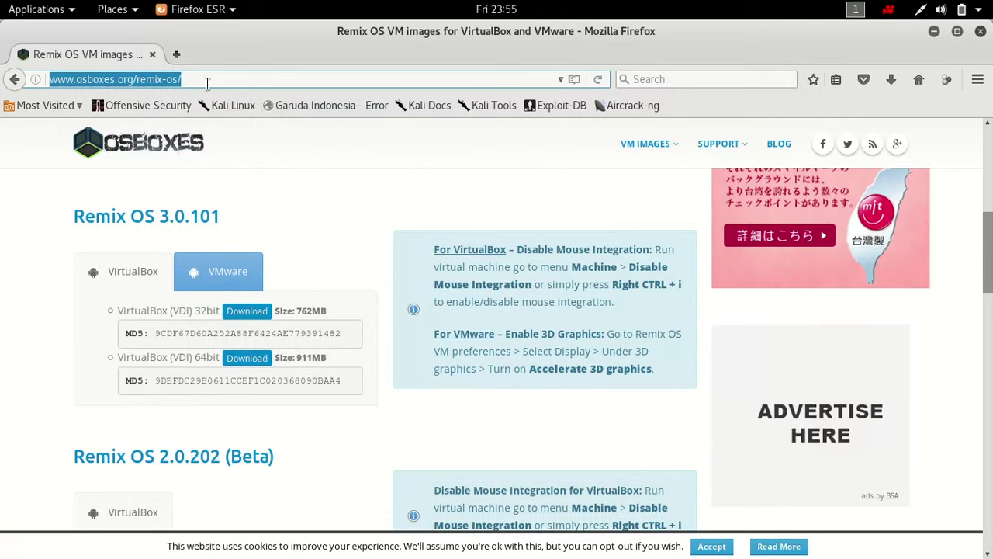
{"action": "type", "text": "www.google.com/"}
{"action": "key", "text": "Return"}
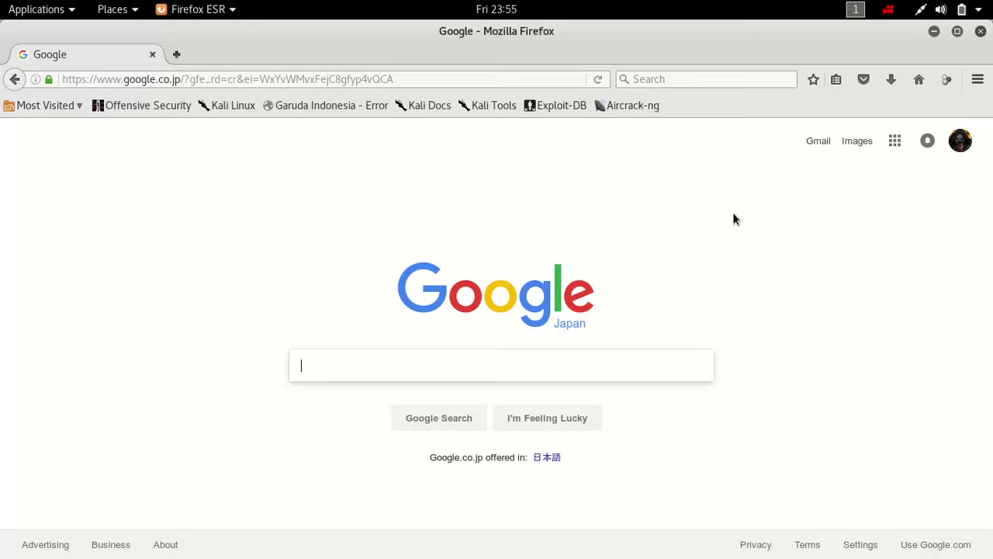
{"action": "type", "text": "remi"}
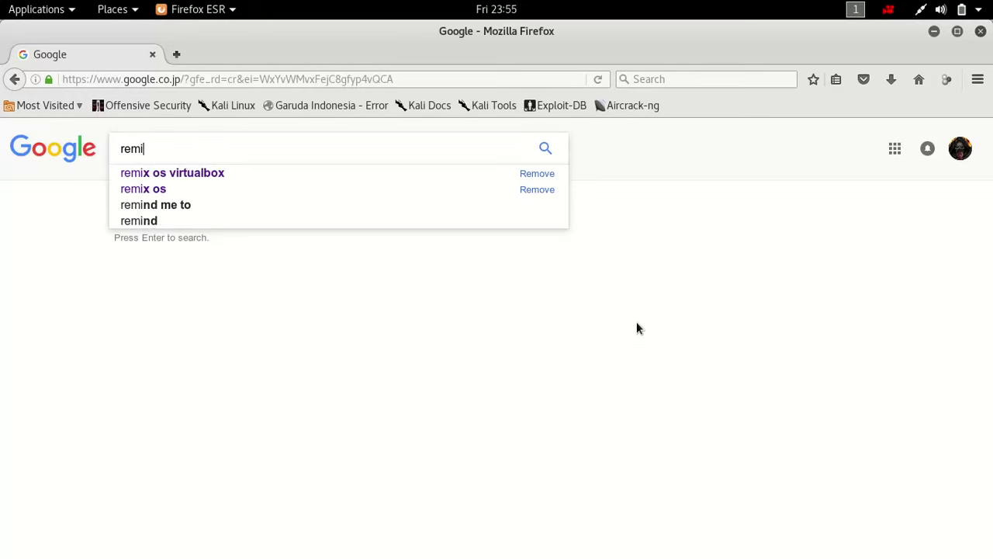
{"action": "key", "text": "Down"}
{"action": "key", "text": "Down"}
{"action": "key", "text": "Return"}
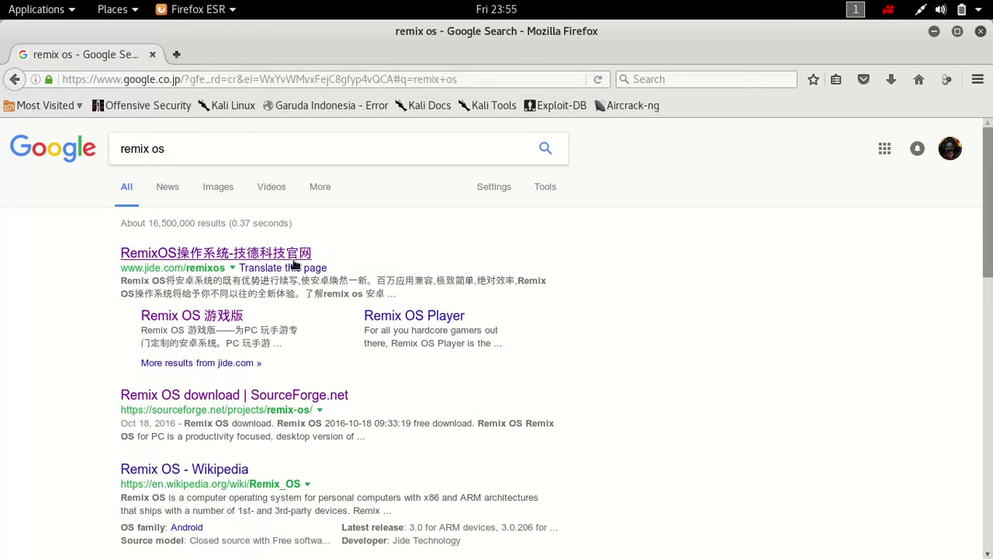
- Open the jide.com result's Remix OS for PC page, then close Firefox
{"action": "left_click", "coordinate": [286, 254]}
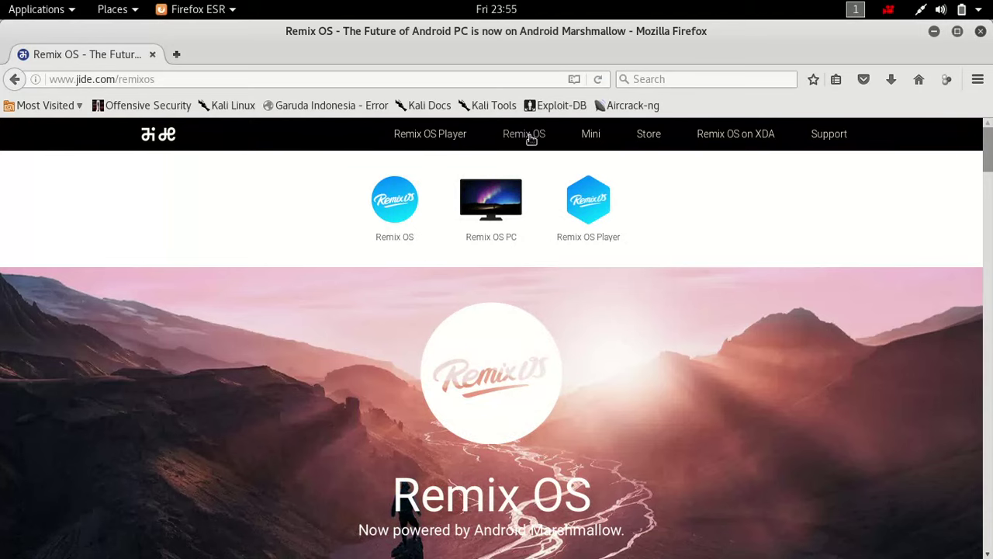
{"action": "left_click", "coordinate": [516, 200]}
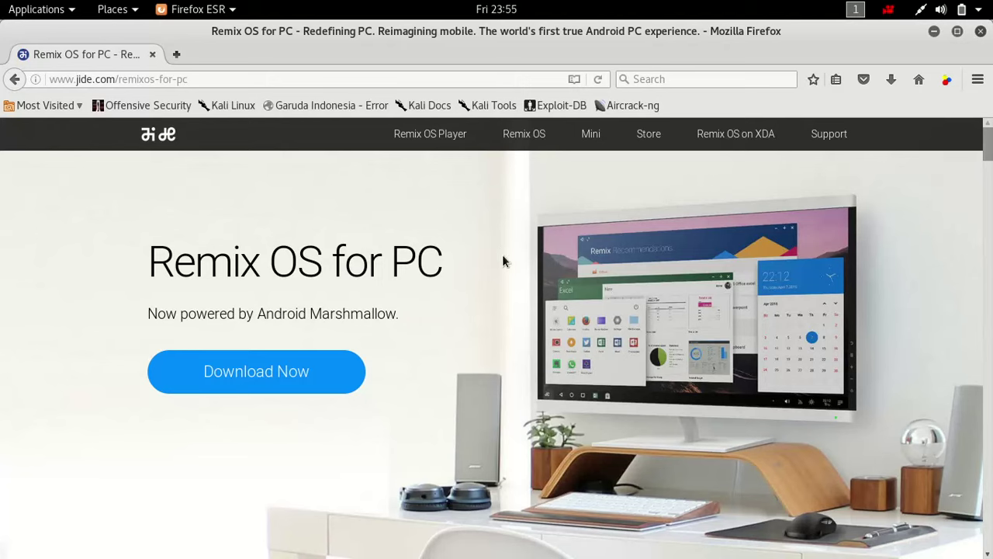
{"action": "scroll", "coordinate": [528, 216], "scroll_direction": "down", "scroll_amount": 2}
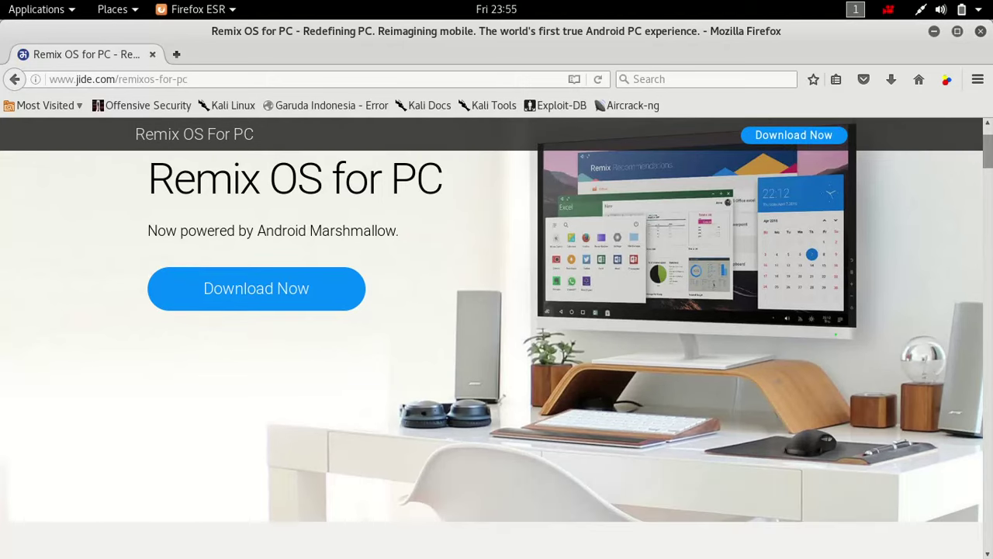
{"action": "left_click", "coordinate": [981, 31]}
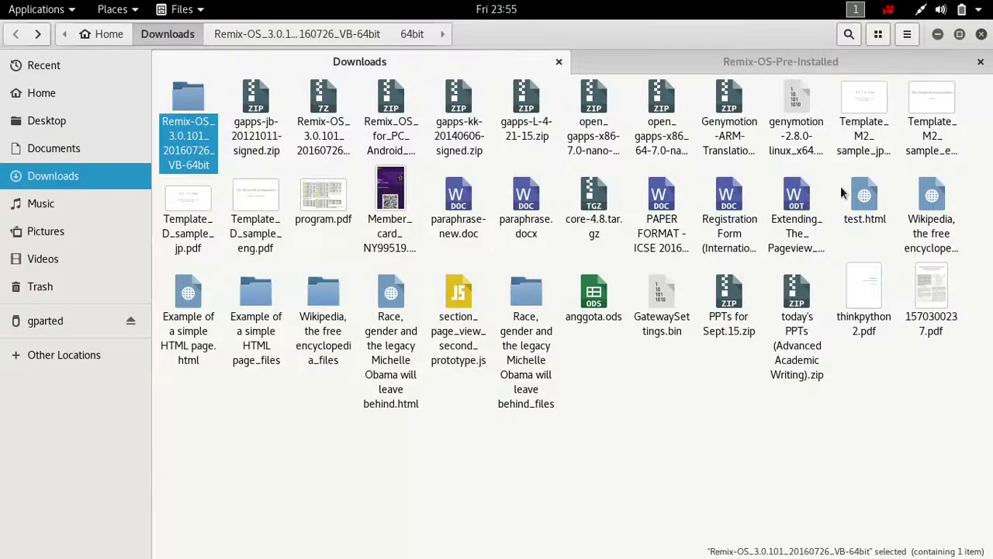
- Bring VirtualBox Manager to the front and close the Downloads folder window
{"action": "key", "text": "super"}
{"action": "left_click", "coordinate": [817, 231]}
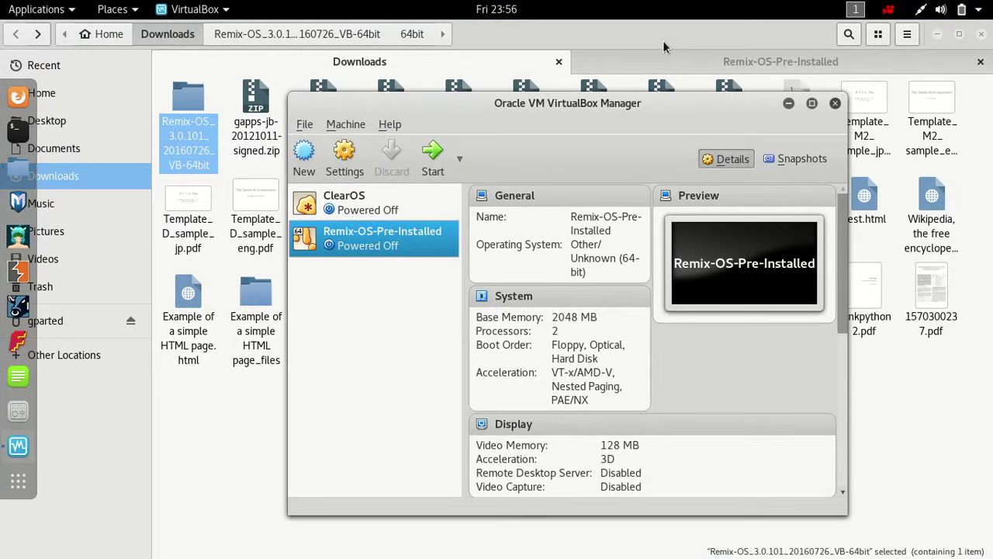
{"action": "left_click", "coordinate": [982, 35]}
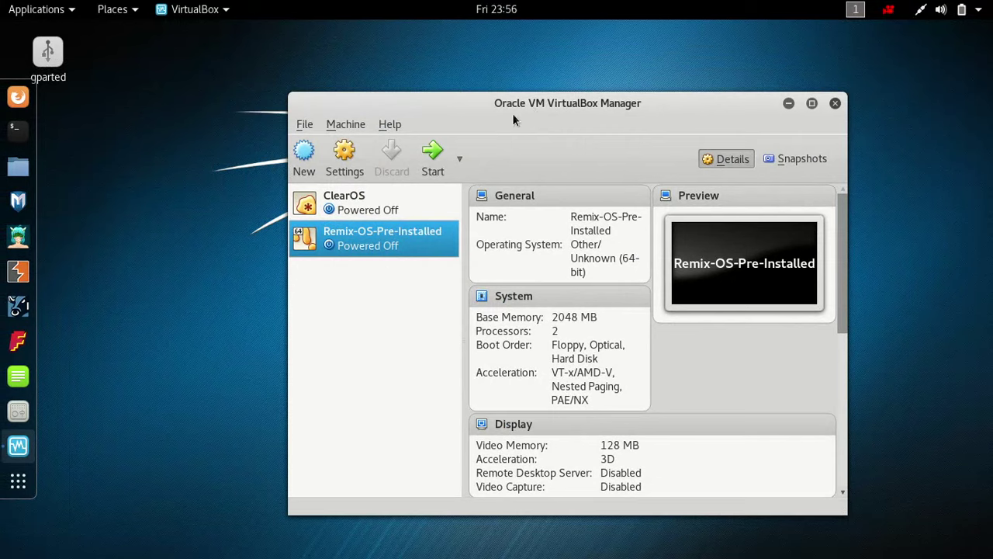
- Open and cancel the new-machine wizard, then launch Firefox ESR
{"action": "left_click", "coordinate": [313, 162]}
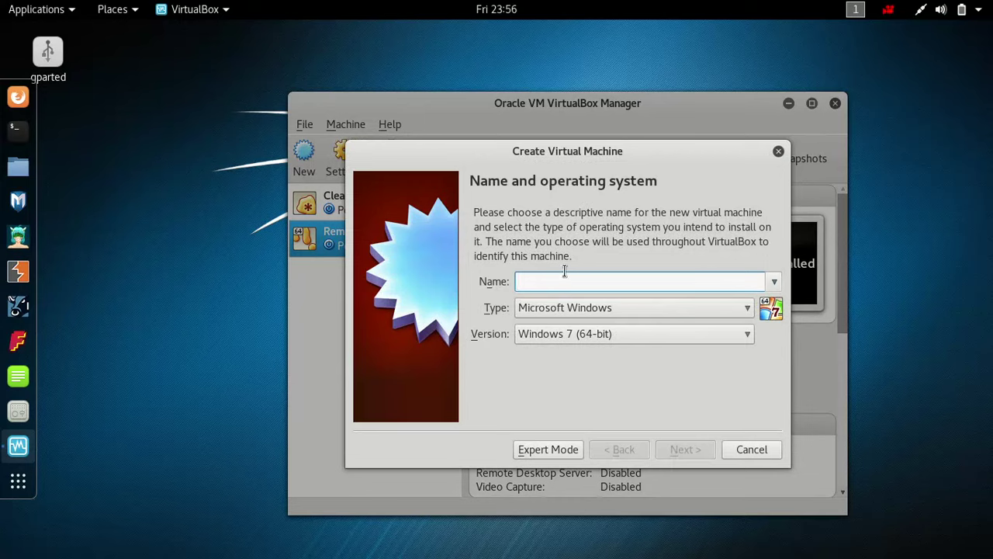
{"action": "left_click", "coordinate": [779, 151]}
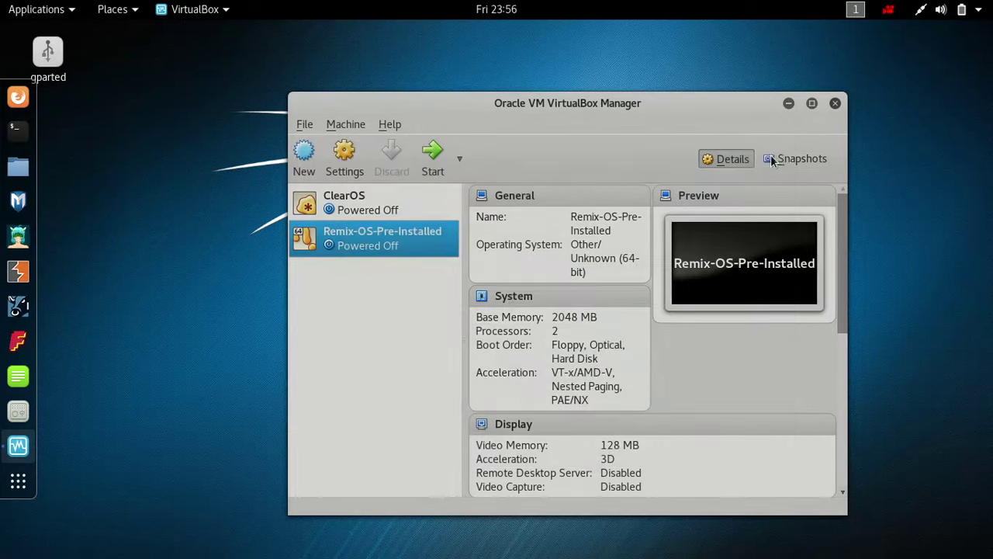
{"action": "left_click", "coordinate": [17, 98]}
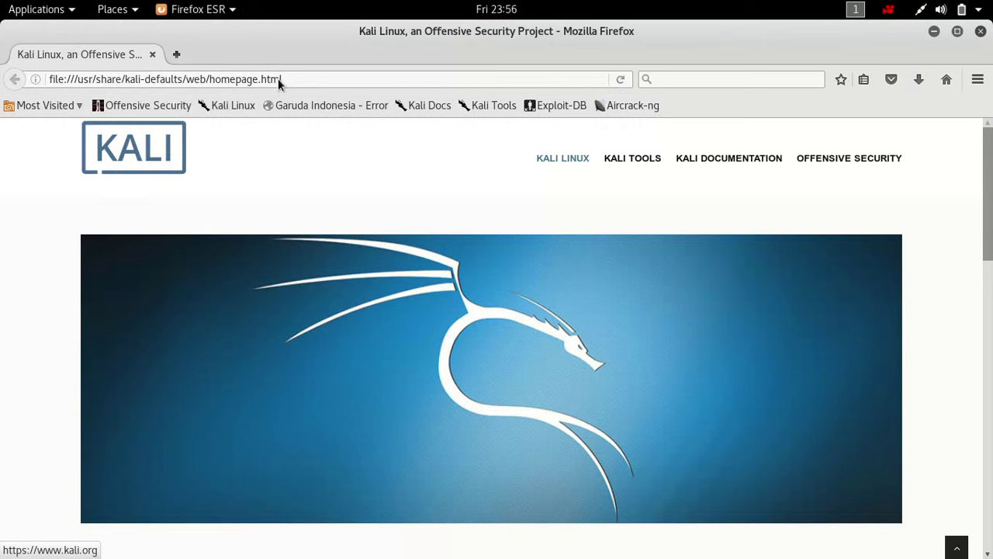
{"action": "left_click", "coordinate": [281, 80]}
{"action": "type", "text": "ww"}
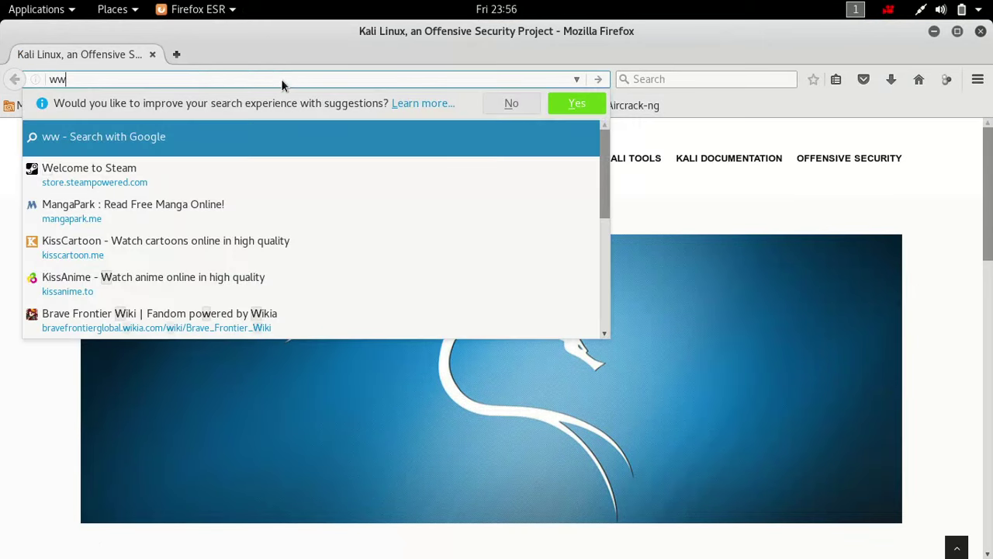
{"action": "type", "text": "w.google.com/"}
{"action": "key", "text": "Return"}
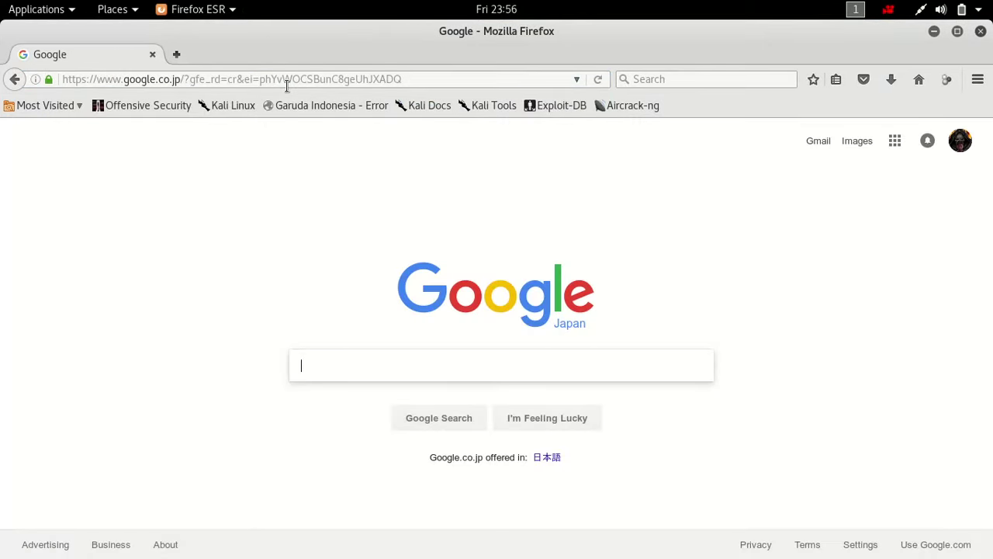
{"action": "type", "text": "imet"}
{"action": "key", "text": "BackSpace"}
{"action": "key", "text": "BackSpace"}
{"action": "key", "text": "BackSpace"}
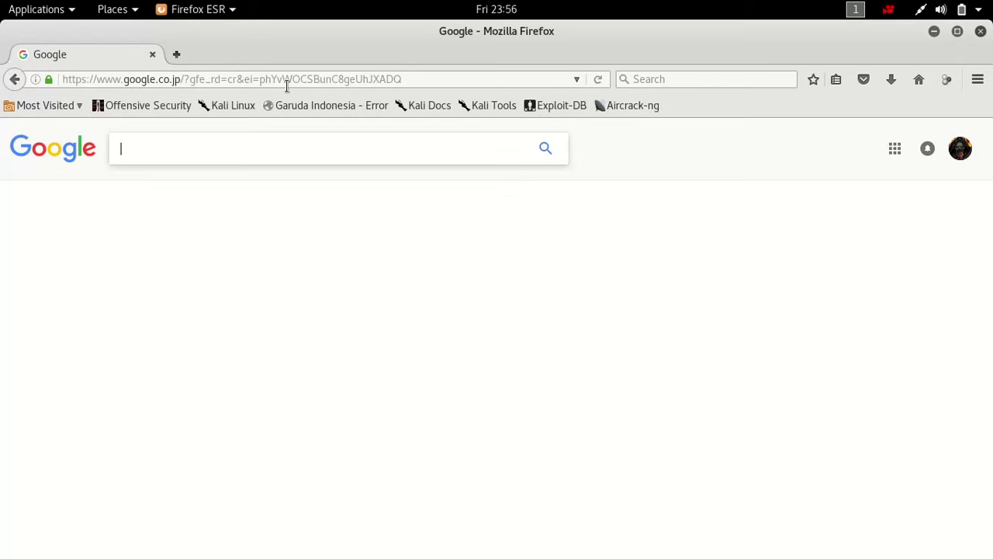
{"action": "type", "text": "unetbo"}
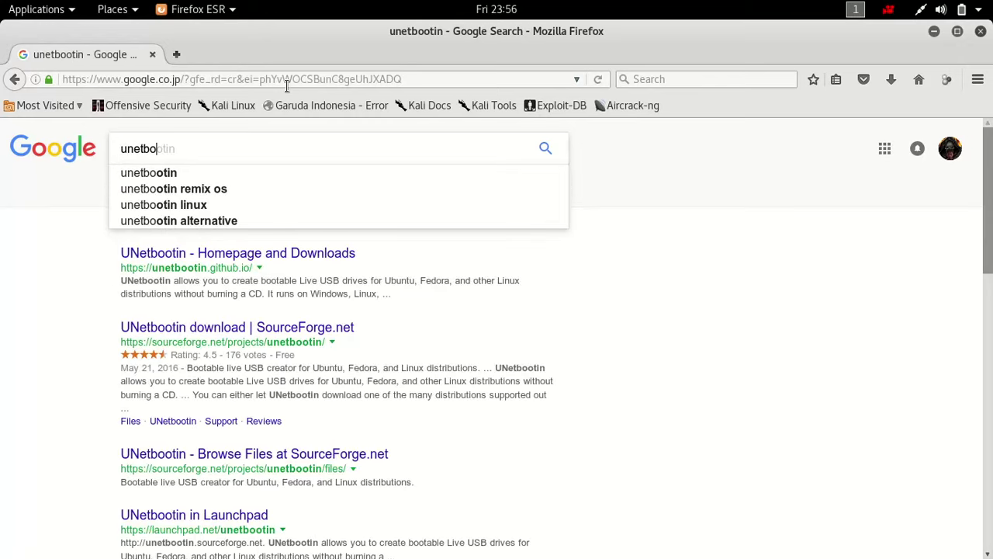
{"action": "key", "text": "BackSpace"}
{"action": "key", "text": "BackSpace"}
{"action": "key", "text": "BackSpace"}
{"action": "key", "text": "BackSpace"}
{"action": "key", "text": "BackSpace"}
{"action": "key", "text": "BackSpace"}
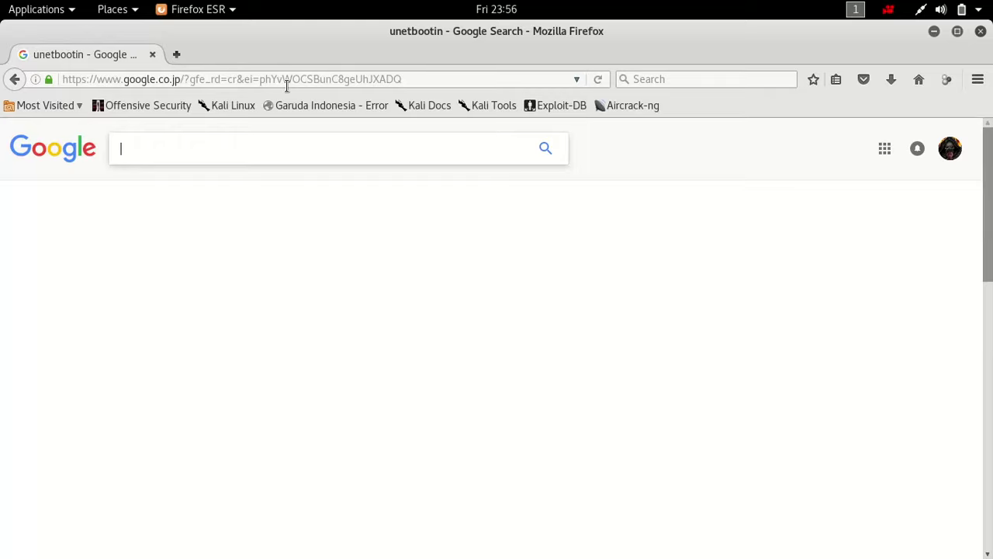
{"action": "type", "text": "dd "}
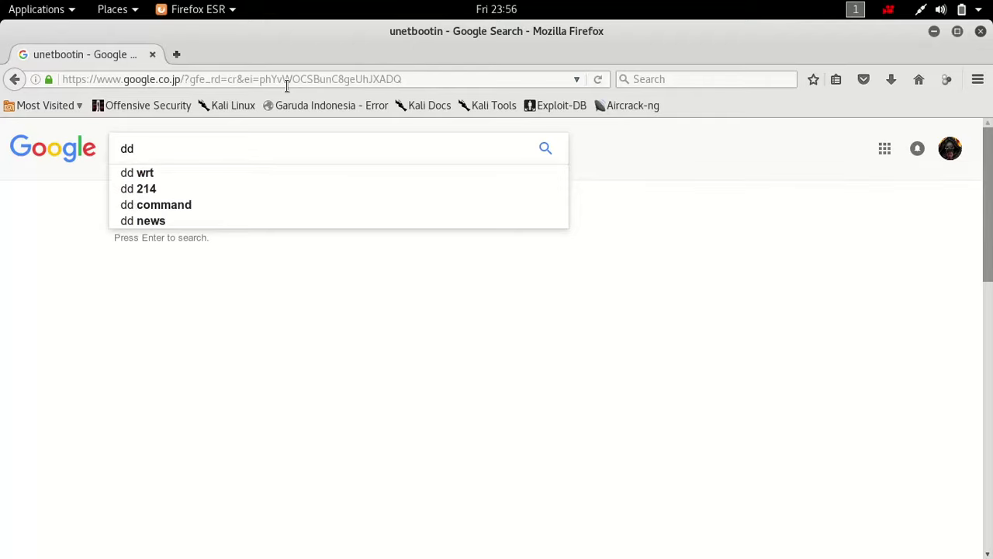
{"action": "type", "text": "make ub"}
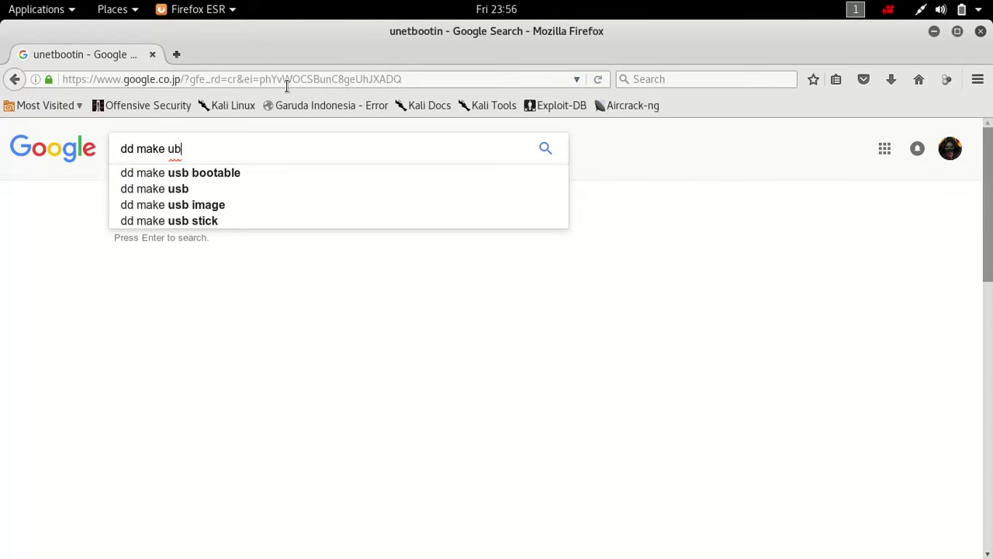
{"action": "key", "text": "BackSpace"}
{"action": "key", "text": "BackSpace"}
{"action": "key", "text": "Down"}
{"action": "key", "text": "Return"}
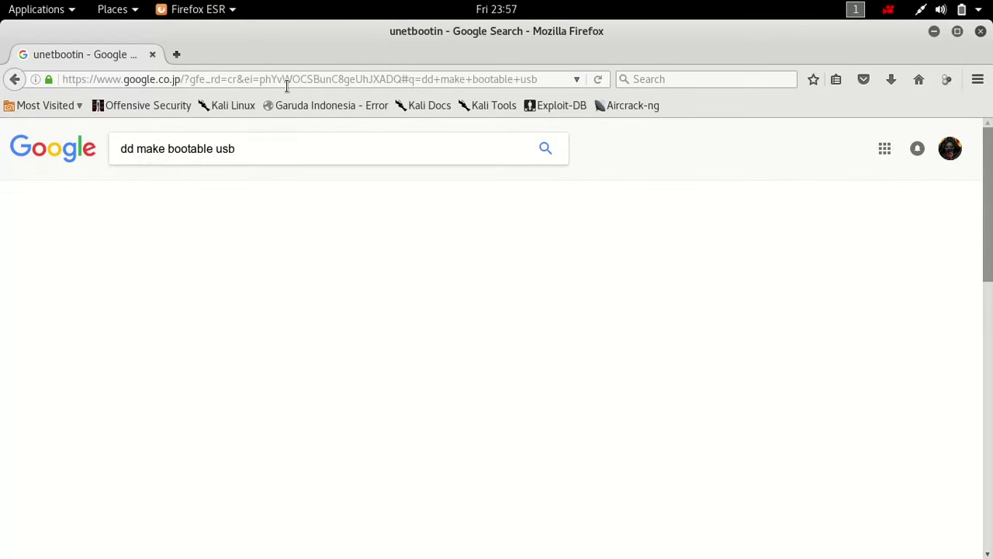
- Open the Ask Ubuntu result, select the iso and of=/dev/sd parts of the dd command, then show the window overview
{"action": "left_click", "coordinate": [266, 256]}
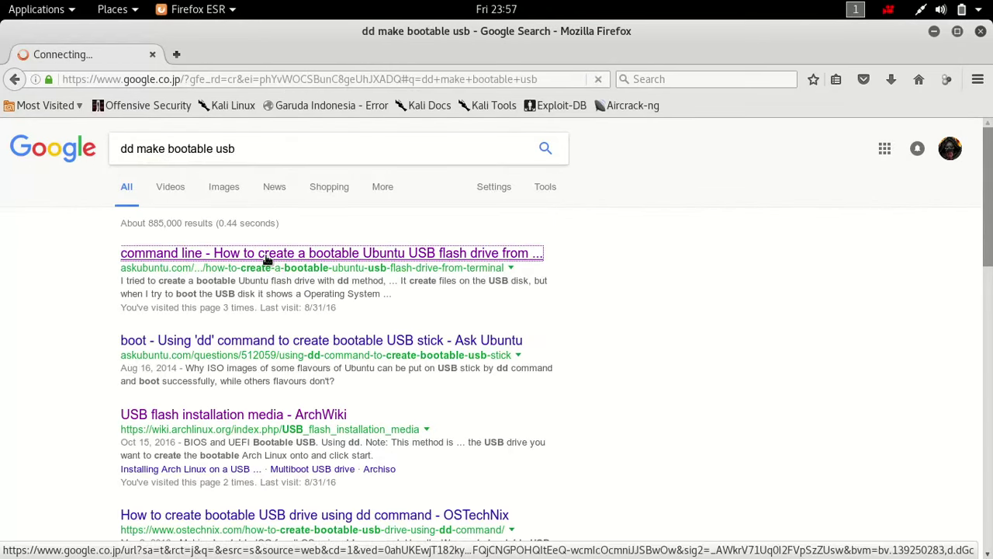
{"action": "scroll", "coordinate": [183, 378], "scroll_direction": "down", "scroll_amount": 5}
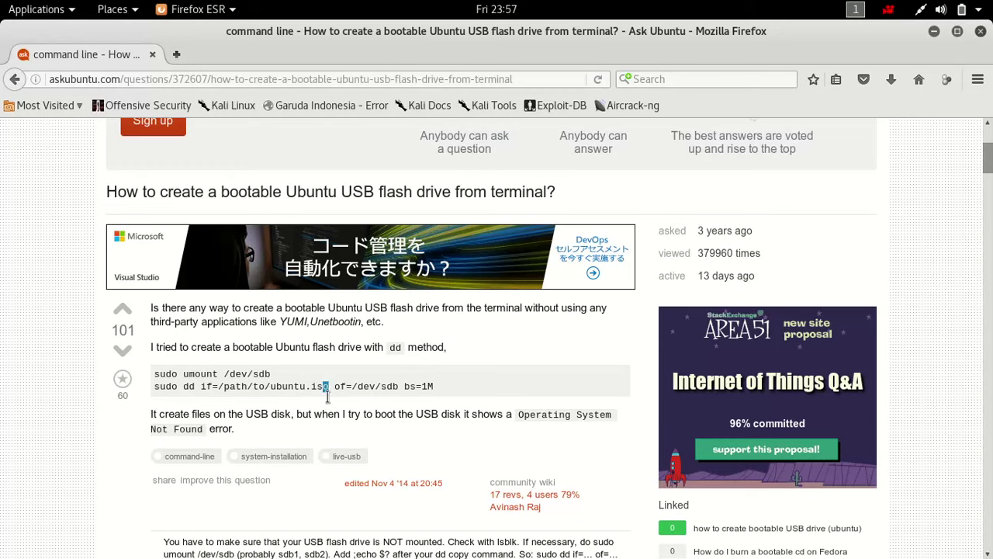
{"action": "double_click", "coordinate": [320, 385]}
{"action": "left_click_drag", "start_coordinate": [335, 385], "coordinate": [393, 392]}
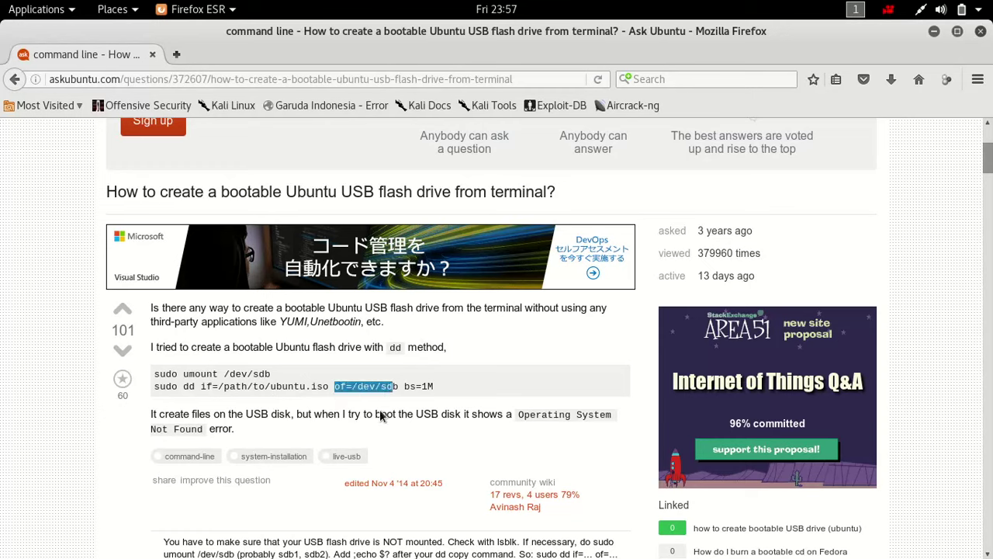
{"action": "scroll", "coordinate": [445, 386], "scroll_direction": "down", "scroll_amount": 3}
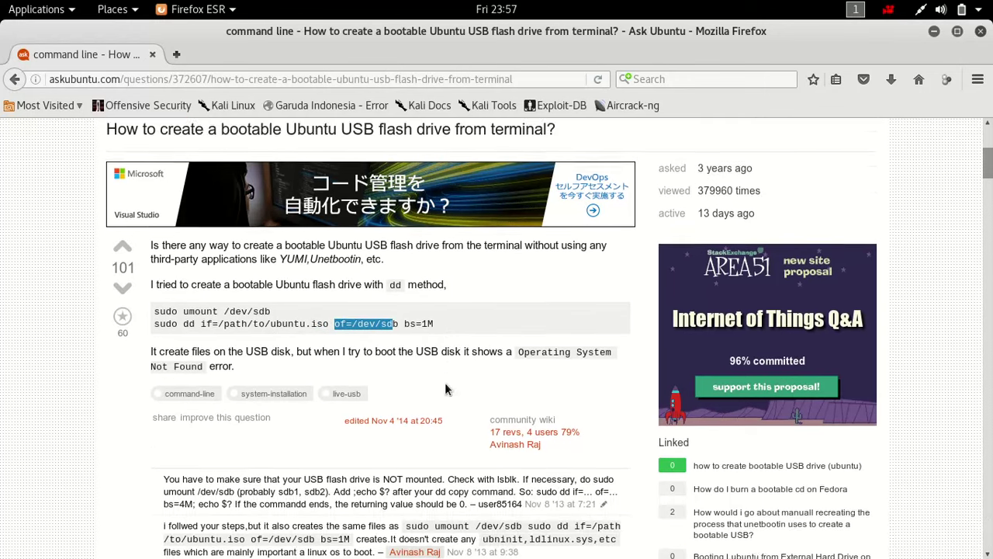
{"action": "scroll", "coordinate": [445, 385], "scroll_direction": "up", "scroll_amount": 4}
{"action": "key", "text": "super"}
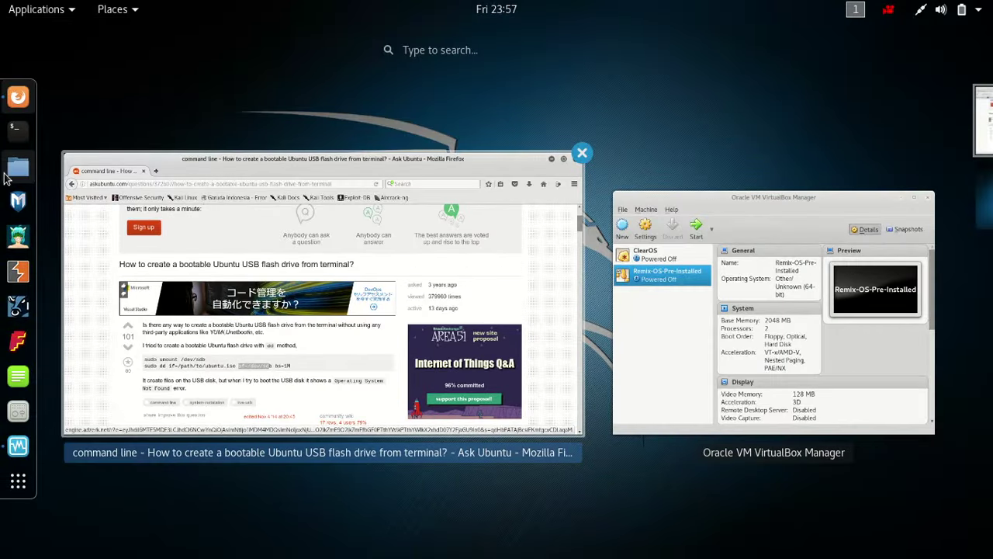
- Open Downloads in Files and extract Remix_OS_for_PC_Android_M_64bit_B2016101201.zip
{"action": "left_click", "coordinate": [19, 169]}
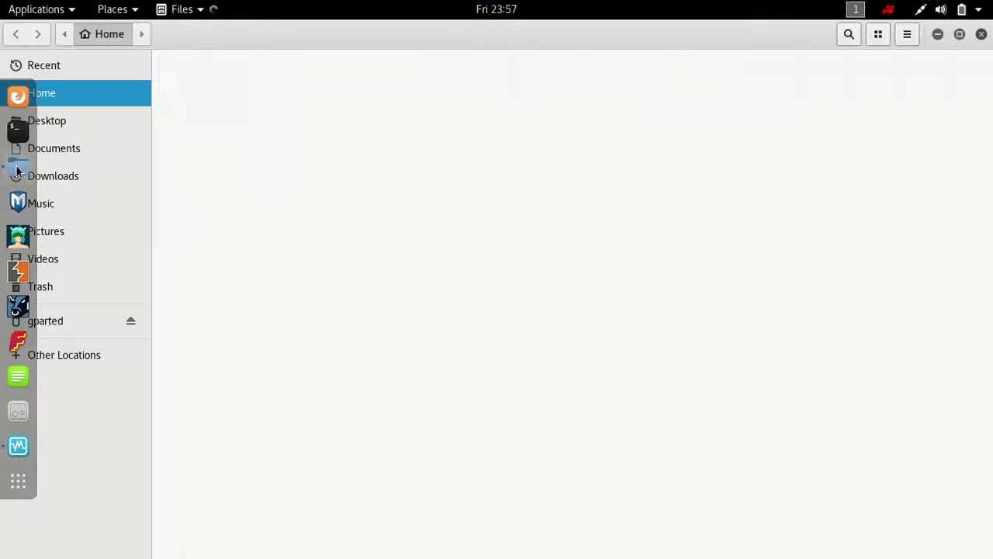
{"action": "left_click", "coordinate": [77, 175]}
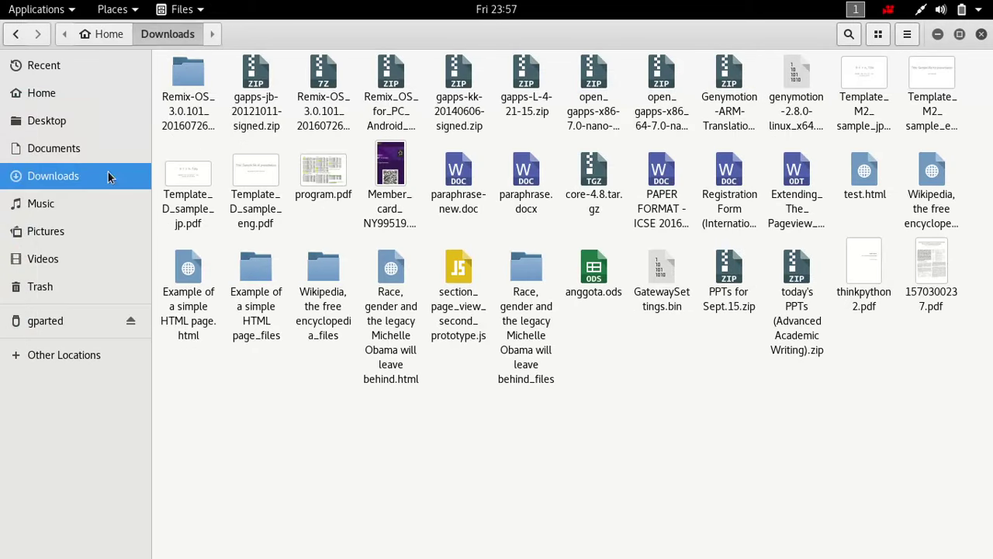
{"action": "left_click", "coordinate": [382, 108]}
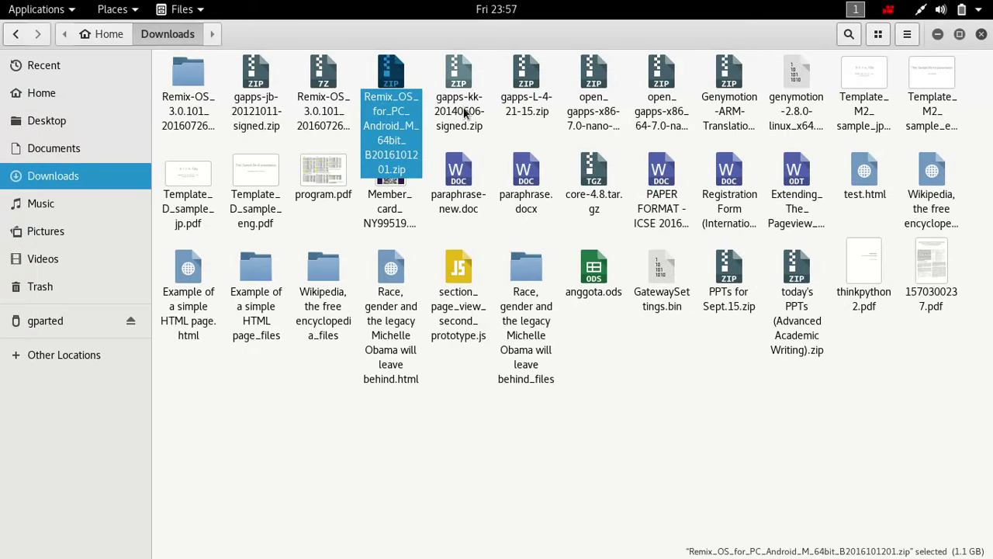
{"action": "left_click", "coordinate": [324, 99]}
{"action": "left_click", "coordinate": [396, 102]}
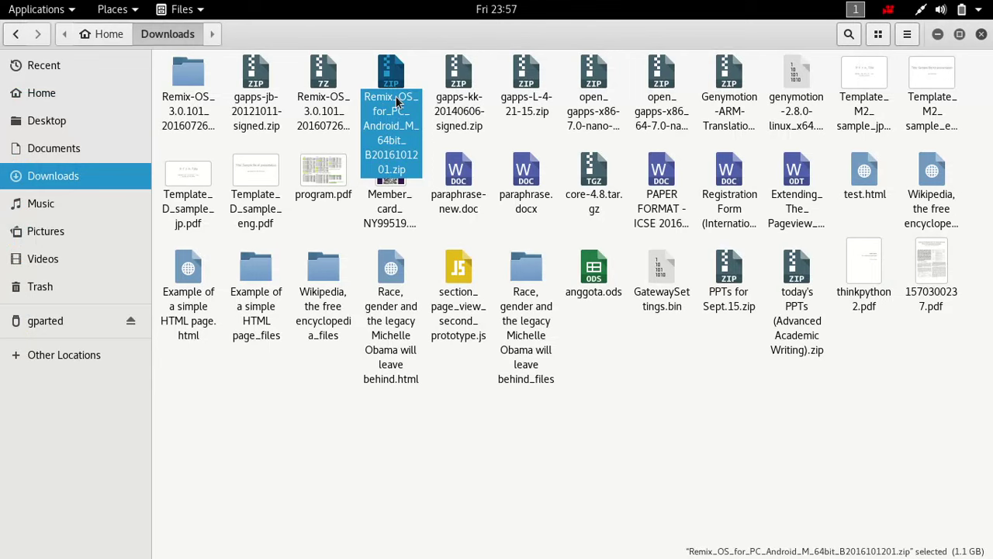
{"action": "double_click", "coordinate": [397, 102]}
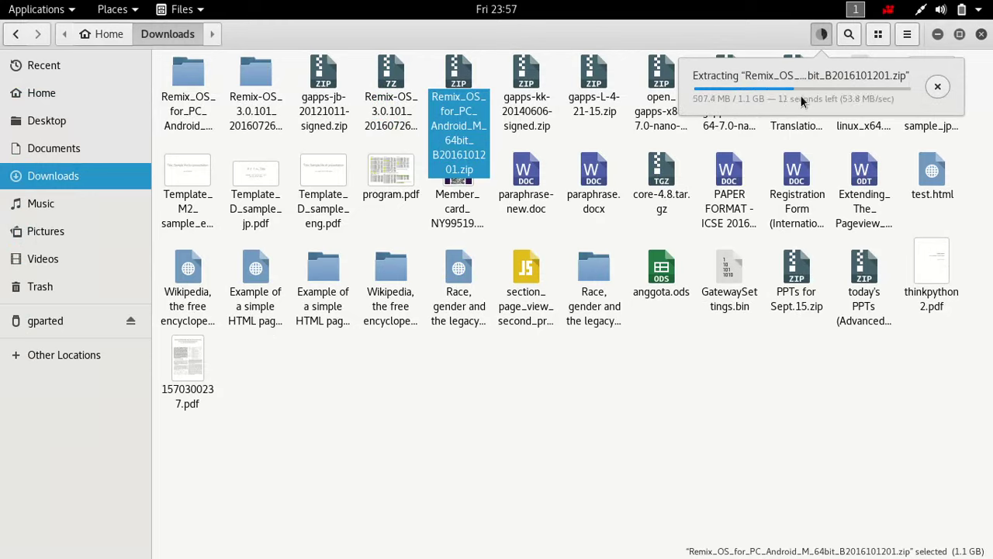
- In VirtualBox Manager, start a new VM named Remix-OS, type Other, version Other/Unknown (64-bit)
{"action": "key", "text": "super"}
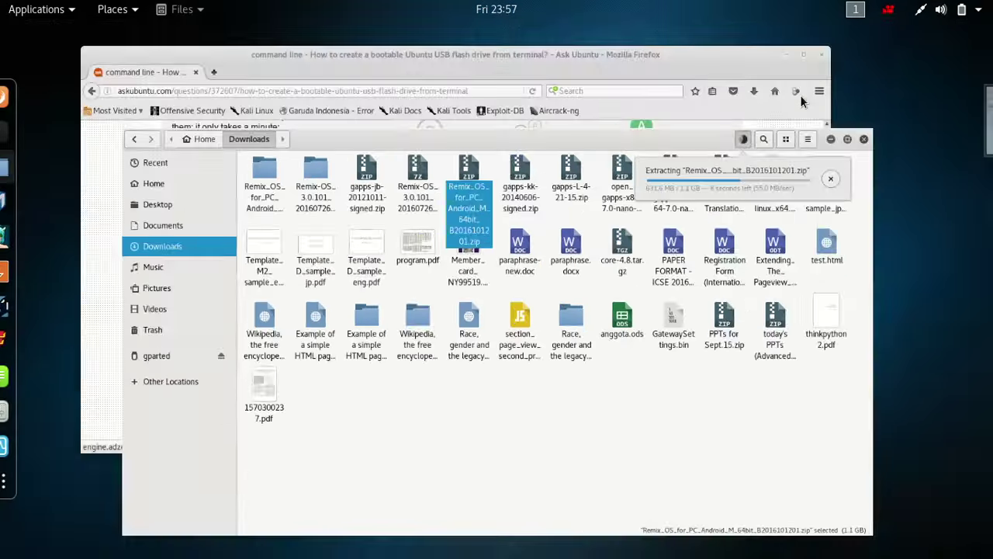
{"action": "left_click", "coordinate": [613, 250]}
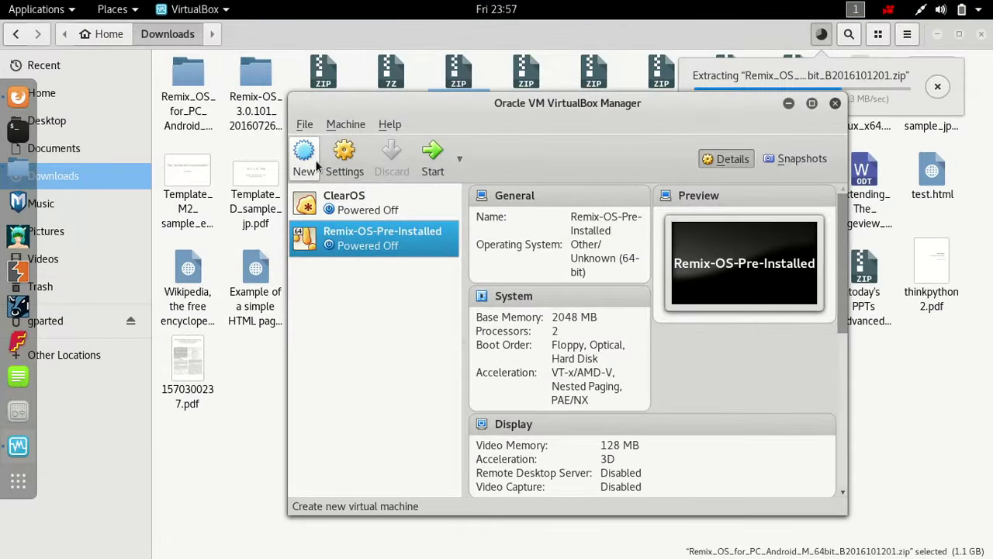
{"action": "left_click", "coordinate": [304, 159]}
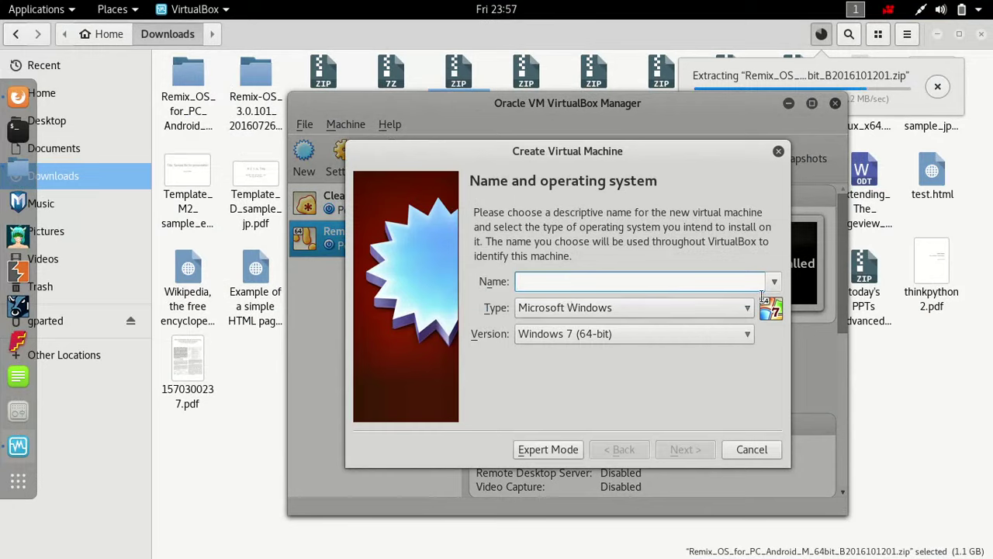
{"action": "type", "text": "Remix-OS"}
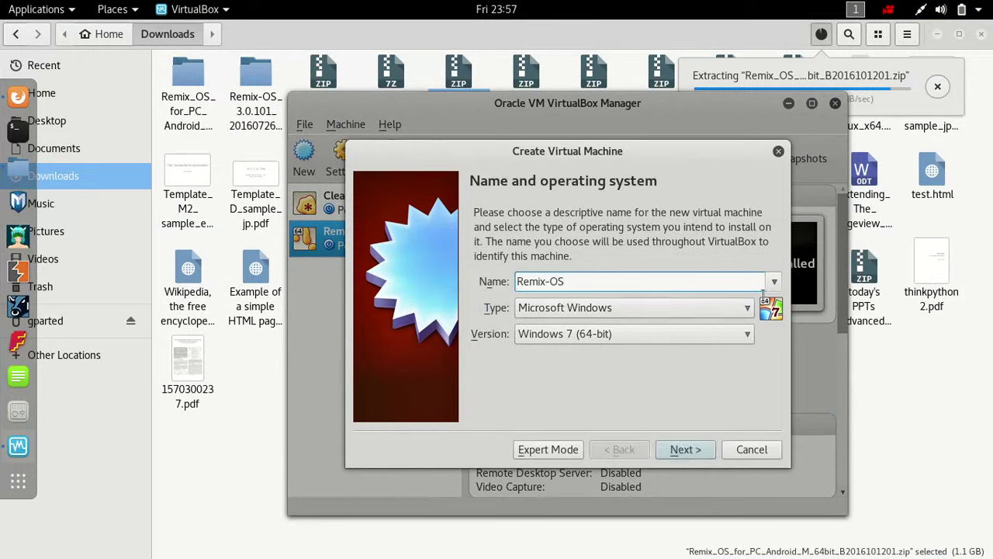
{"action": "left_click", "coordinate": [727, 308]}
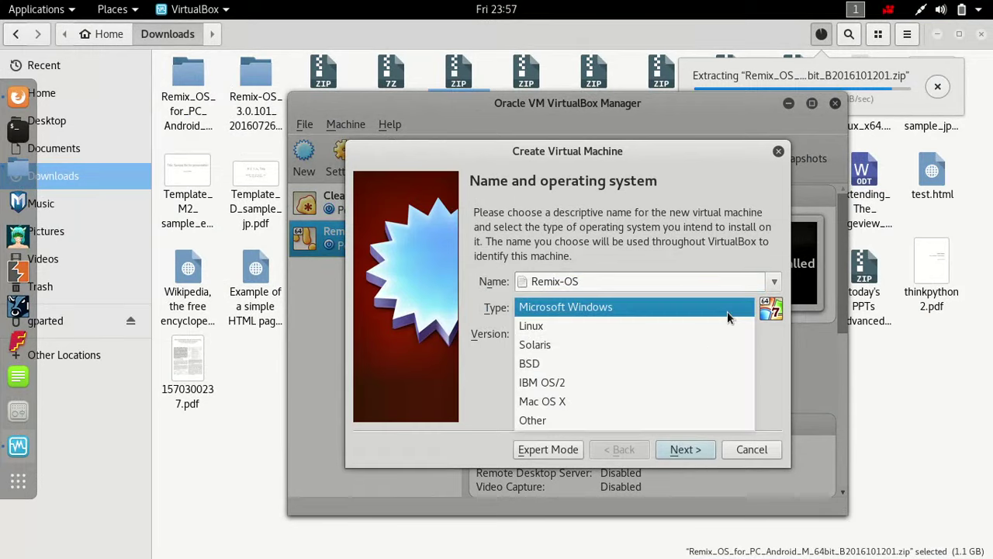
{"action": "left_click", "coordinate": [671, 420]}
{"action": "left_click", "coordinate": [642, 334]}
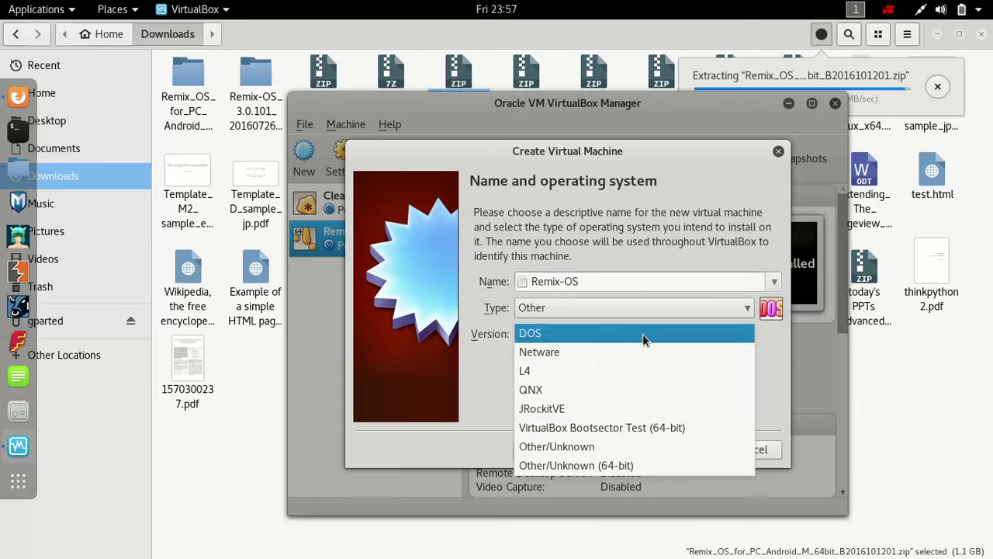
{"action": "left_click", "coordinate": [620, 461]}
- Give the machine 2048 MB of memory and continue to the hard disk step
{"action": "left_click", "coordinate": [683, 450]}
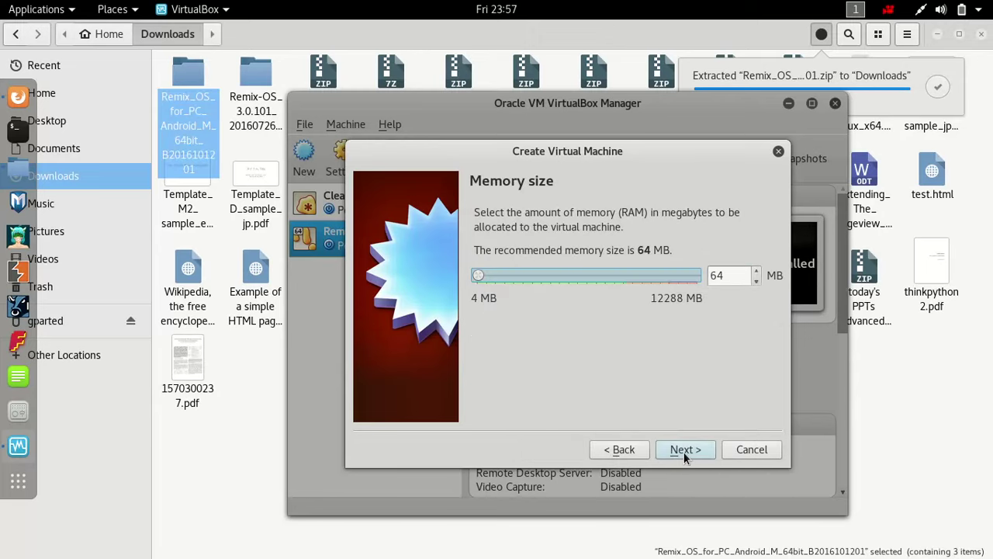
{"action": "left_click_drag", "start_coordinate": [481, 276], "coordinate": [516, 287]}
{"action": "left_click", "coordinate": [680, 451]}
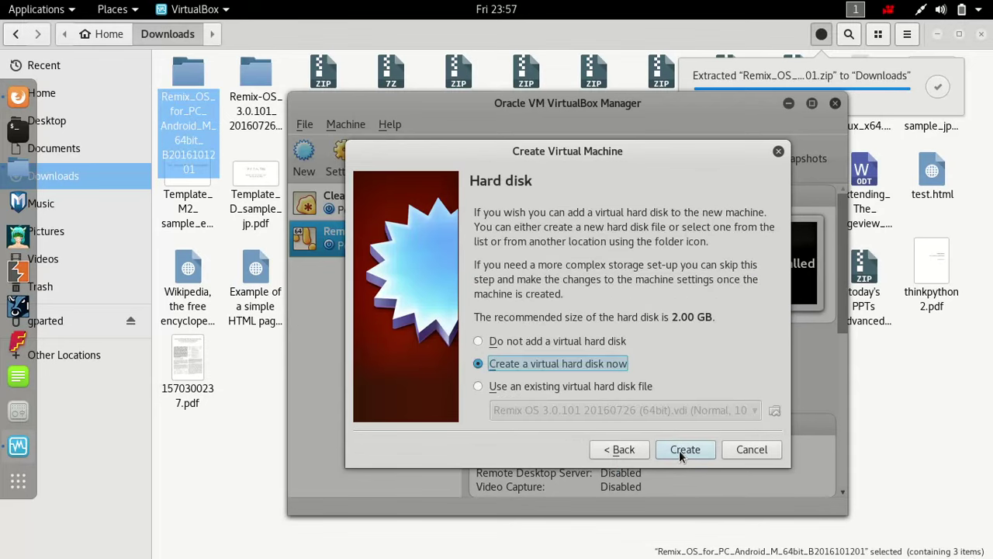
- Choose a new virtual hard disk of type VDI, dynamically allocated
{"action": "left_click", "coordinate": [683, 450]}
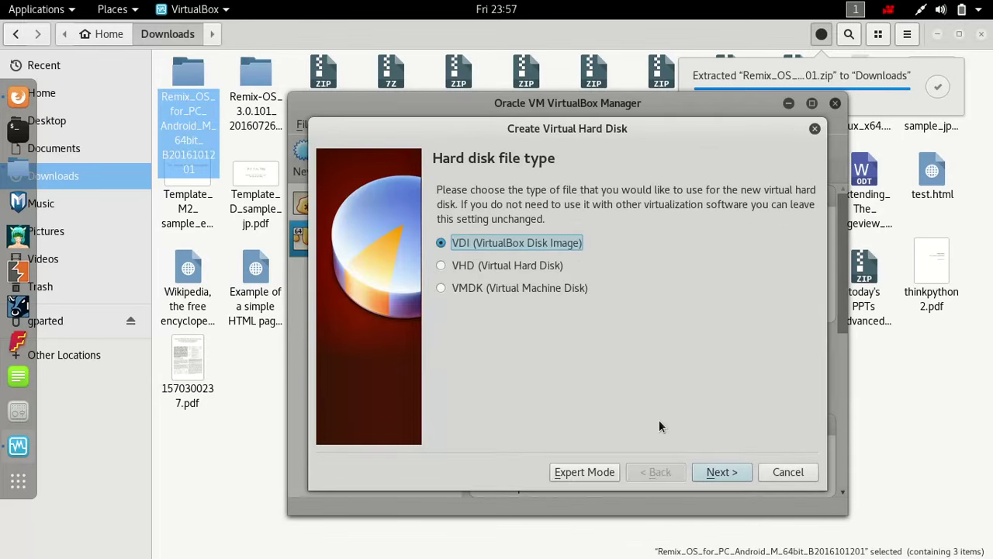
{"action": "left_click", "coordinate": [713, 478]}
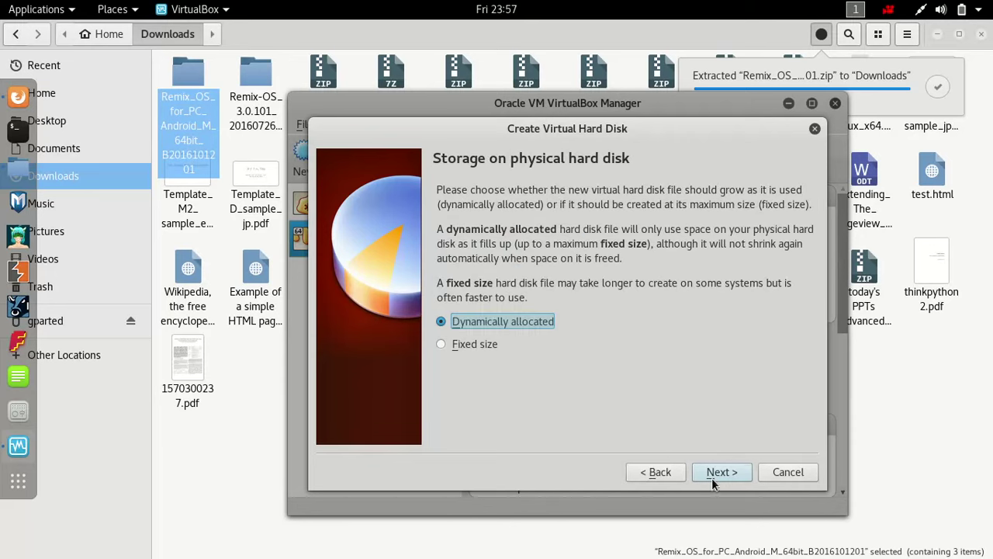
{"action": "left_click", "coordinate": [726, 472]}
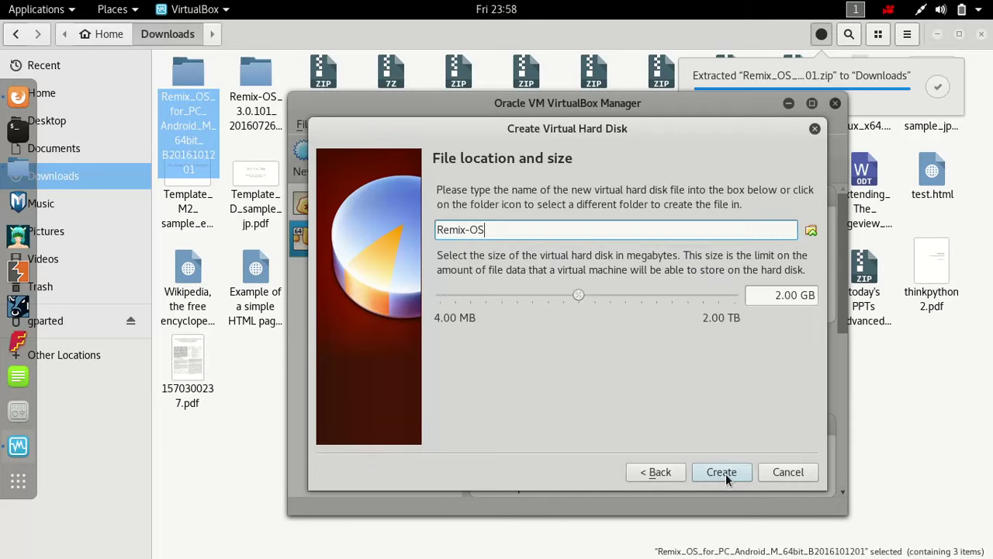
- Set the disk size to 10 GB and finish creating the virtual hard disk
{"action": "left_click_drag", "start_coordinate": [578, 295], "coordinate": [614, 310]}
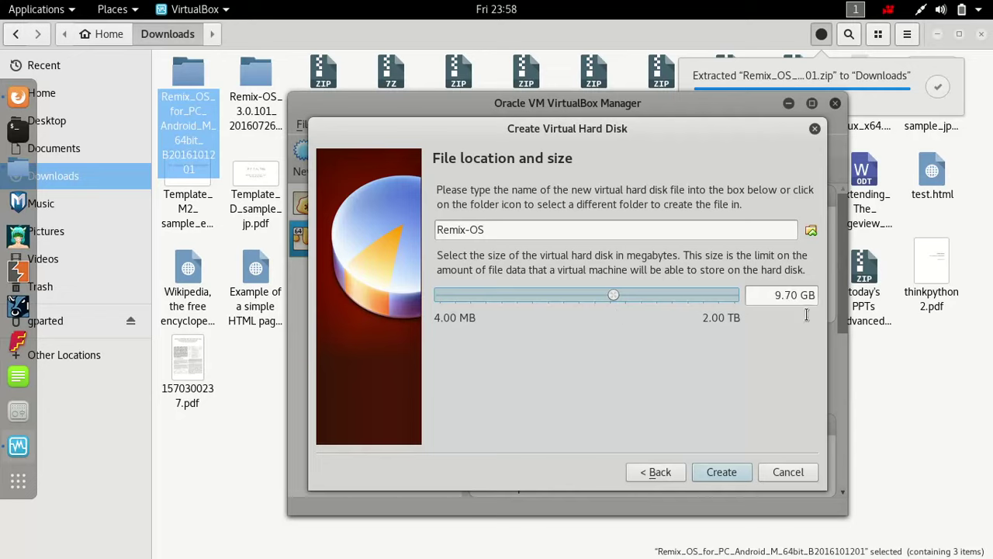
{"action": "left_click_drag", "start_coordinate": [776, 302], "coordinate": [817, 308]}
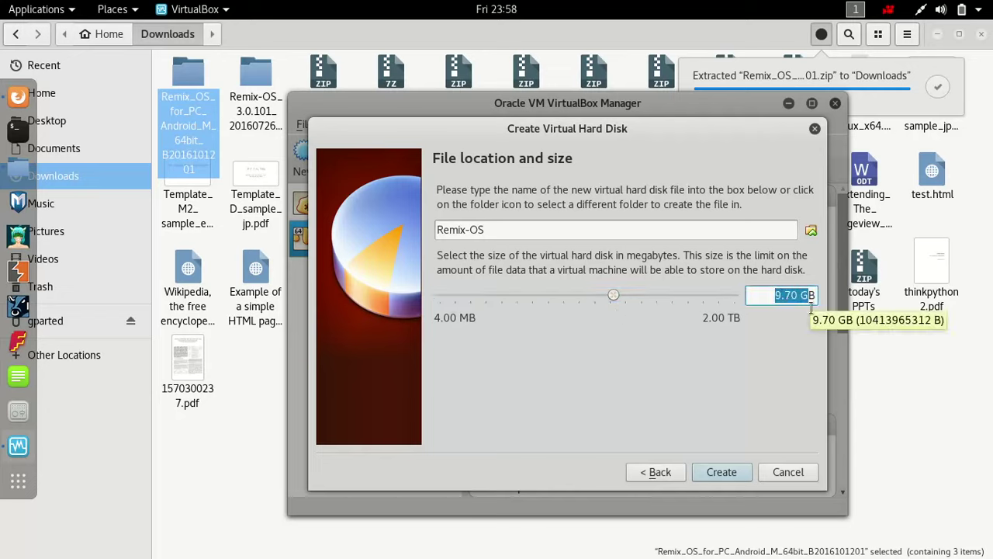
{"action": "left_click", "coordinate": [803, 308]}
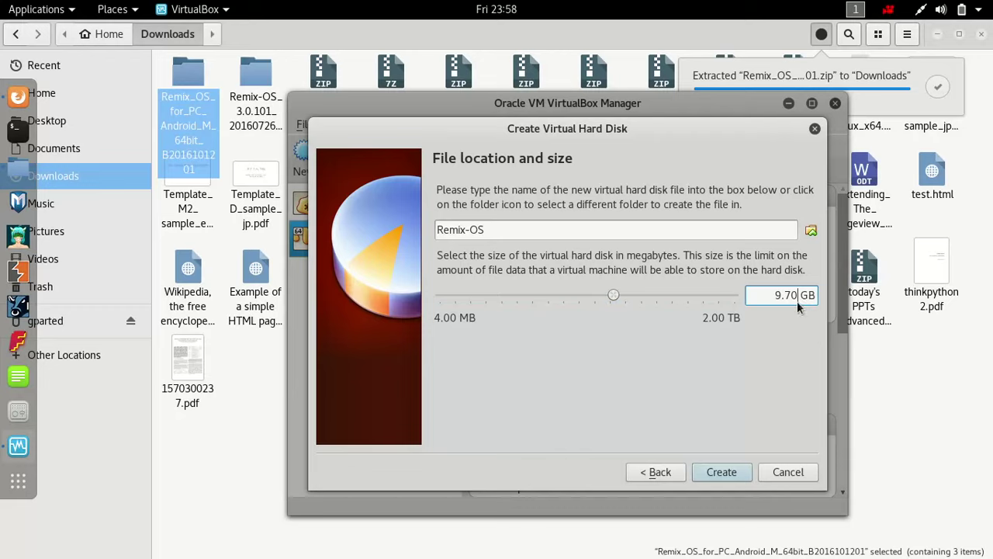
{"action": "key", "text": "BackSpace"}
{"action": "key", "text": "BackSpace"}
{"action": "type", "text": "10"}
{"action": "key", "text": "BackSpace"}
{"action": "key", "text": "BackSpace"}
{"action": "left_click", "coordinate": [736, 471]}
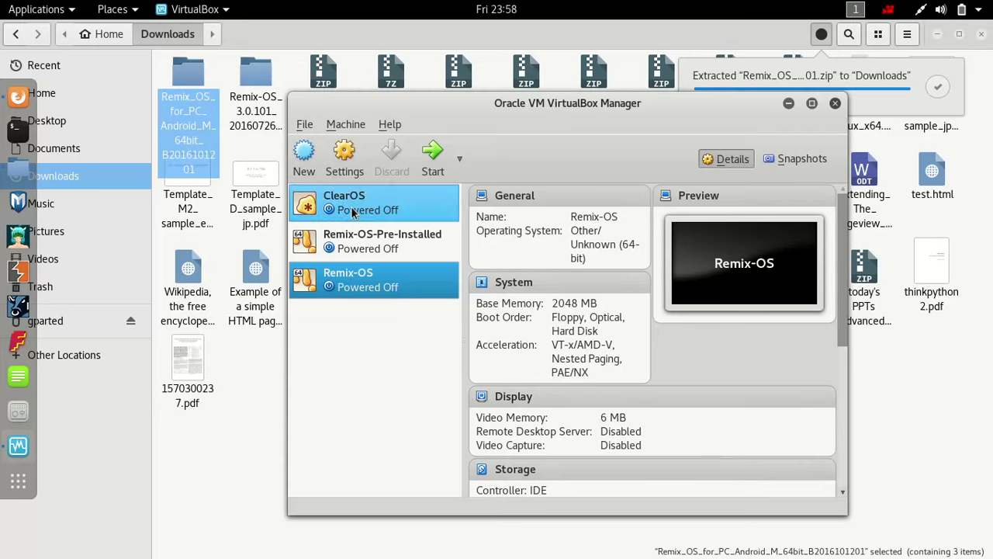
- In the Remix-OS settings, give the machine 2 processors under System
{"action": "left_click", "coordinate": [345, 156]}
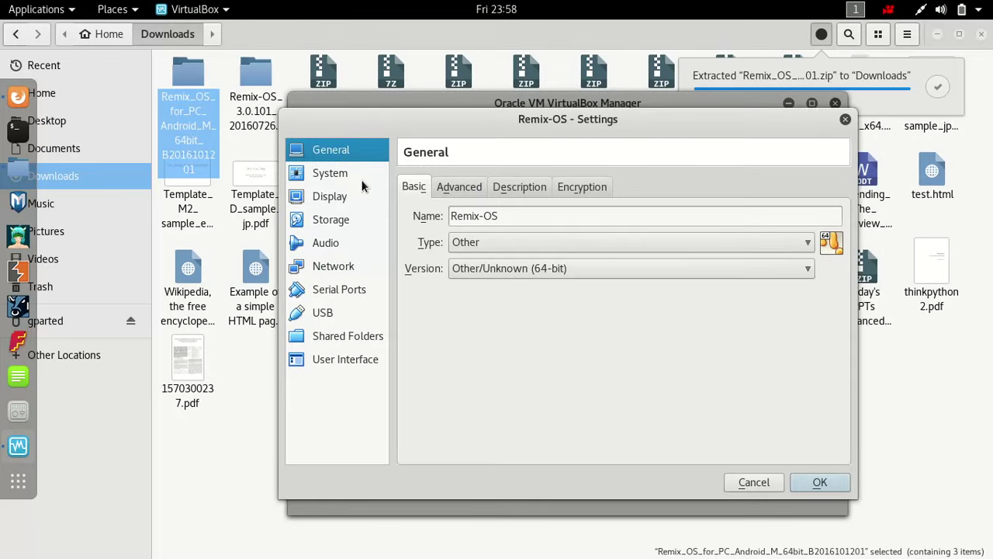
{"action": "left_click", "coordinate": [330, 179]}
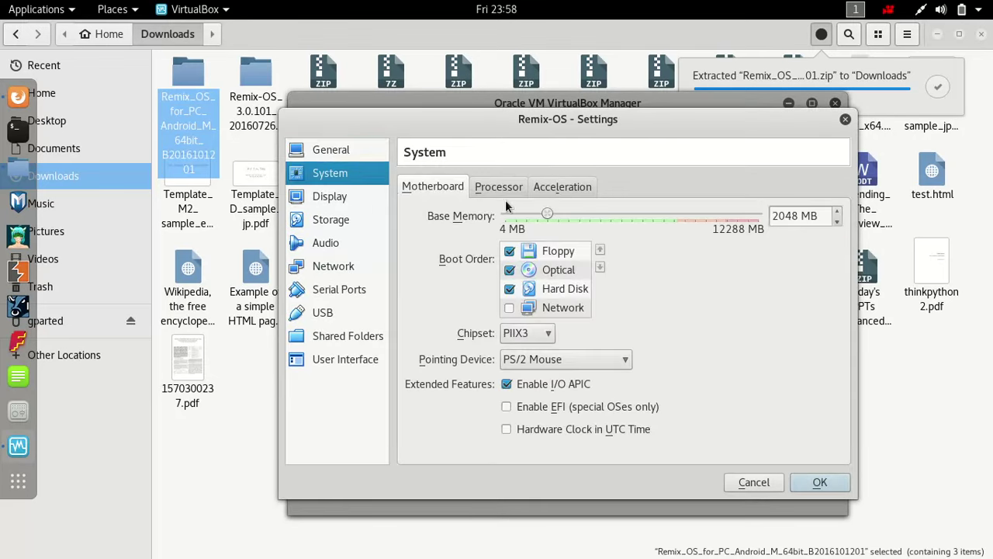
{"action": "left_click", "coordinate": [510, 193]}
{"action": "left_click", "coordinate": [547, 216]}
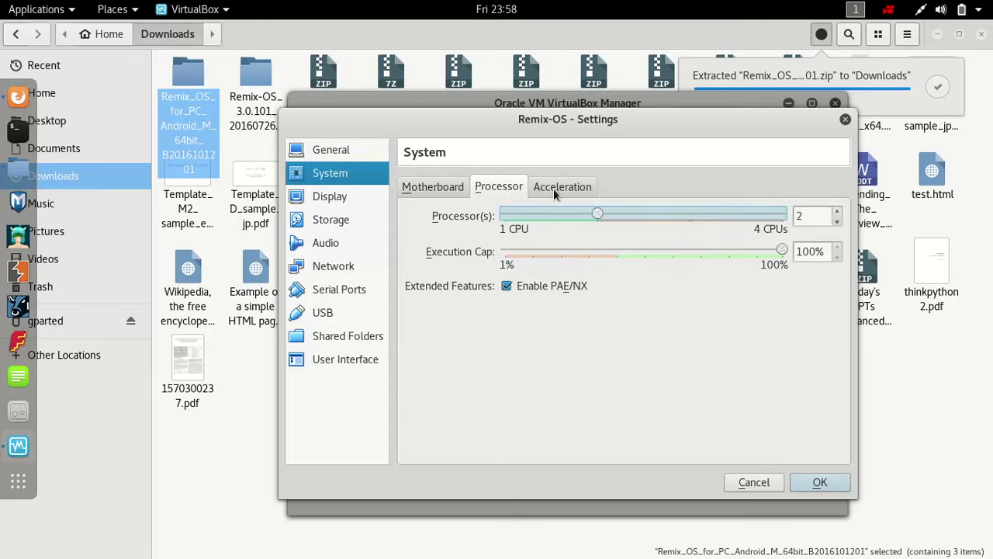
{"action": "left_click", "coordinate": [556, 188]}
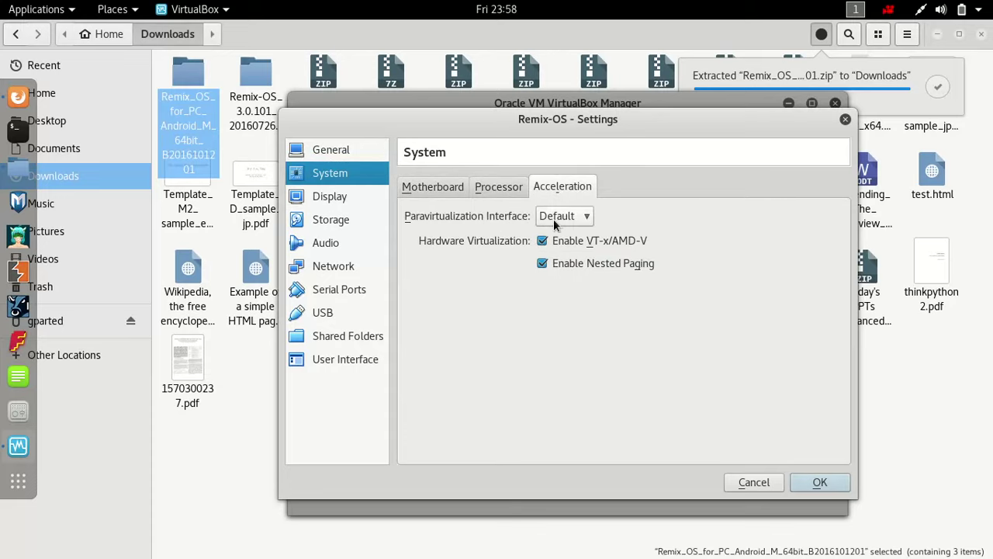
{"action": "left_click", "coordinate": [454, 186]}
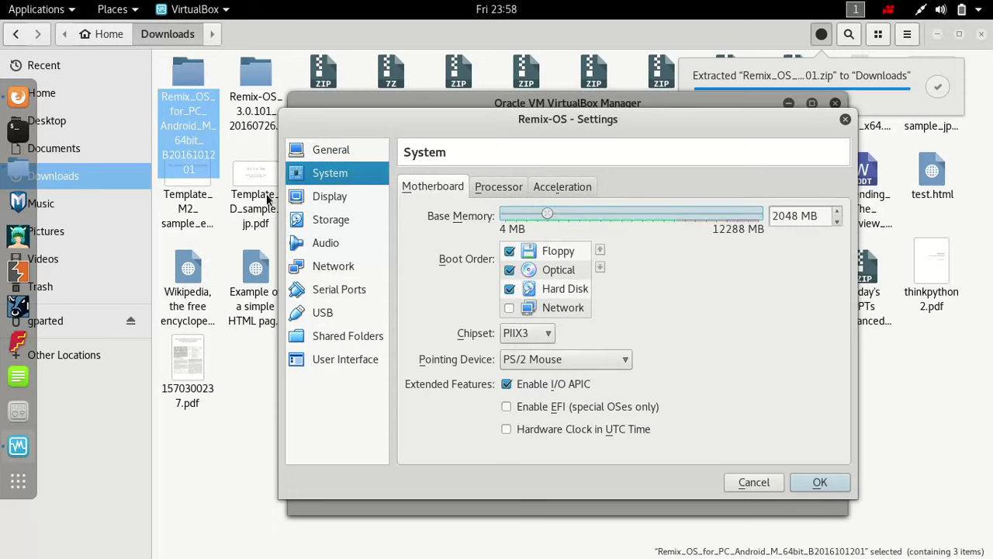
- Enable 3D acceleration in the Display settings
{"action": "left_click", "coordinate": [330, 196]}
{"action": "scroll", "coordinate": [521, 220], "scroll_direction": "up", "scroll_amount": 10}
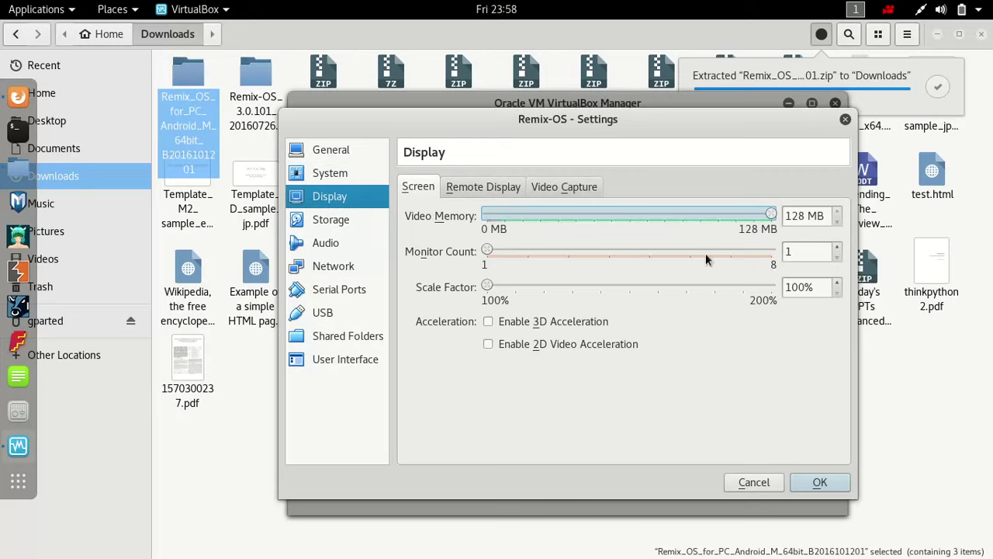
{"action": "left_click", "coordinate": [500, 320]}
{"action": "left_click", "coordinate": [341, 225]}
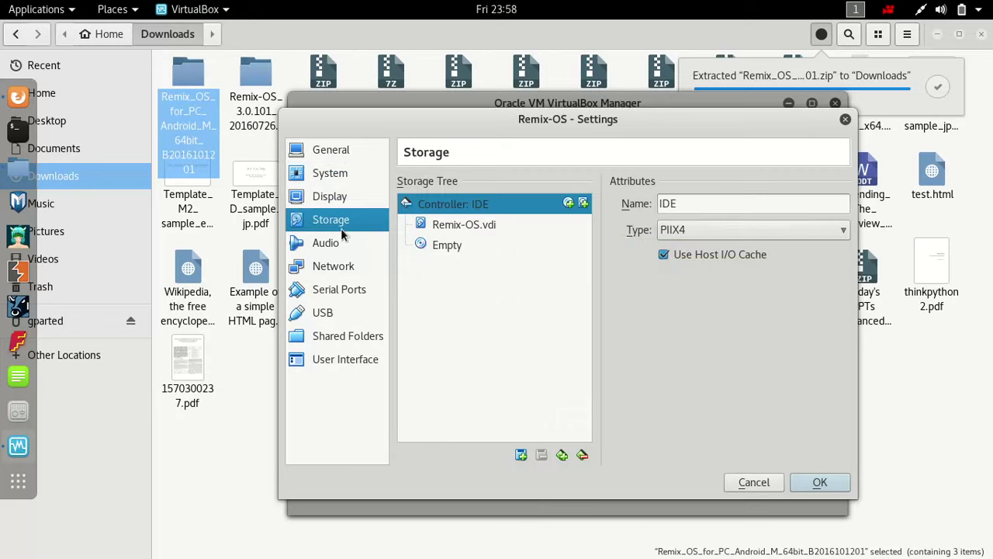
- Set the host audio driver to ALSA, save, and select the Remix-OS_3.0.101 folder in Files
{"action": "left_click", "coordinate": [336, 248]}
{"action": "left_click", "coordinate": [532, 210]}
{"action": "left_click", "coordinate": [540, 188]}
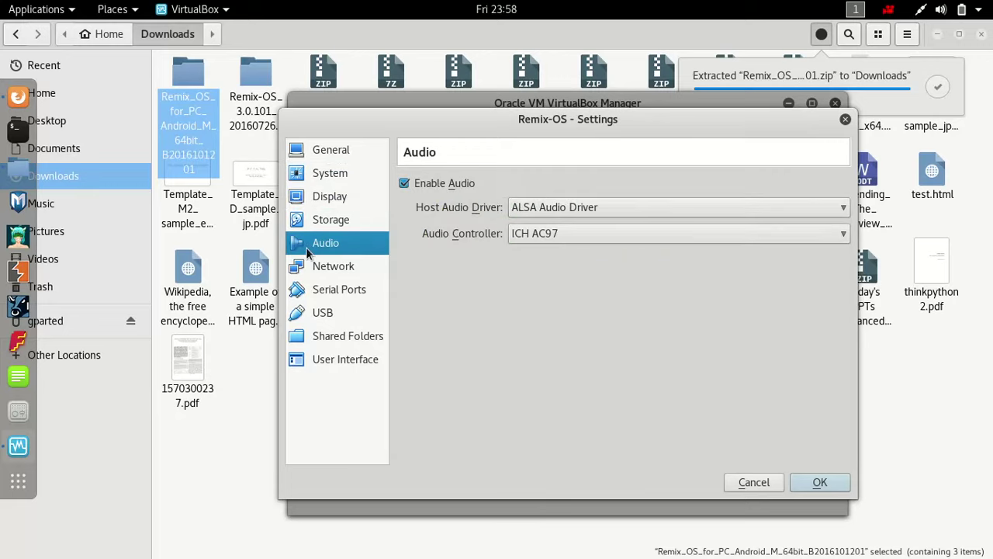
{"action": "left_click", "coordinate": [328, 225]}
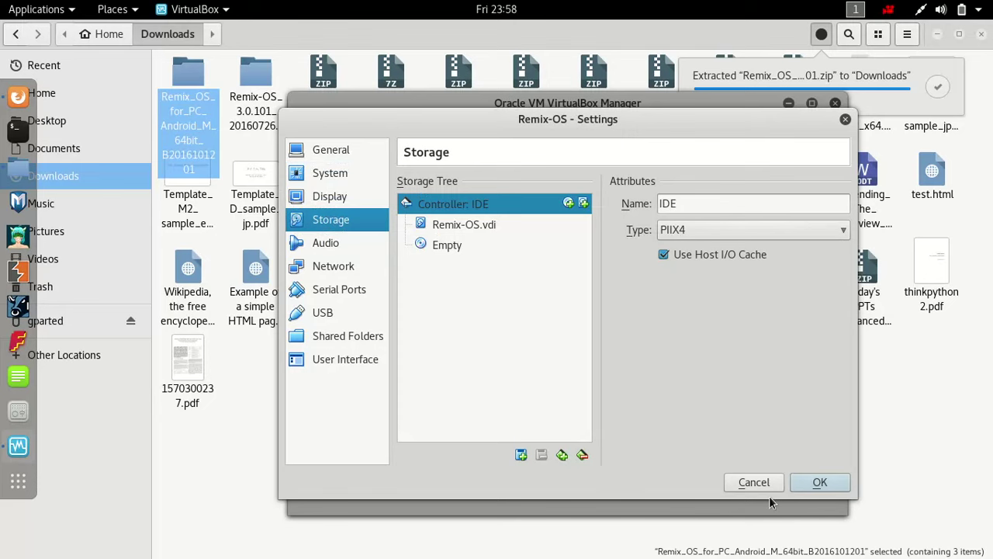
{"action": "left_click", "coordinate": [820, 481]}
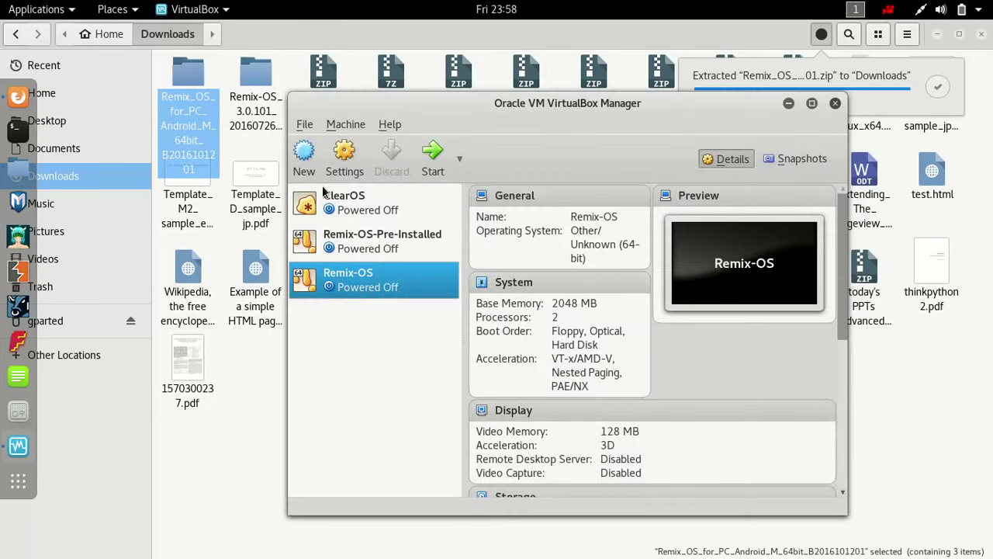
{"action": "left_click", "coordinate": [189, 109]}
{"action": "left_click", "coordinate": [252, 107]}
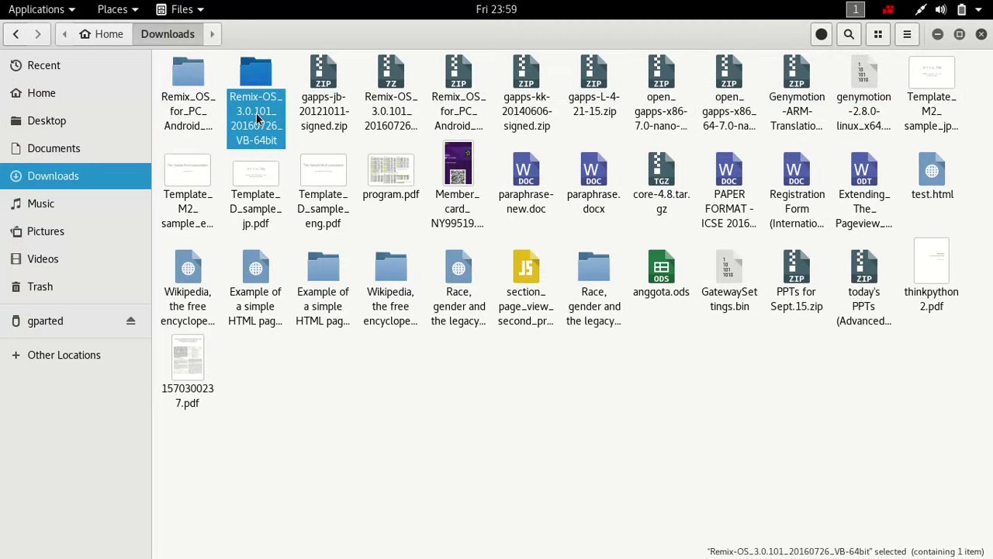
- Check the Remix-OS_3.0.101_20160726_VB-64bit folder is empty, then permanently delete it
{"action": "double_click", "coordinate": [259, 117]}
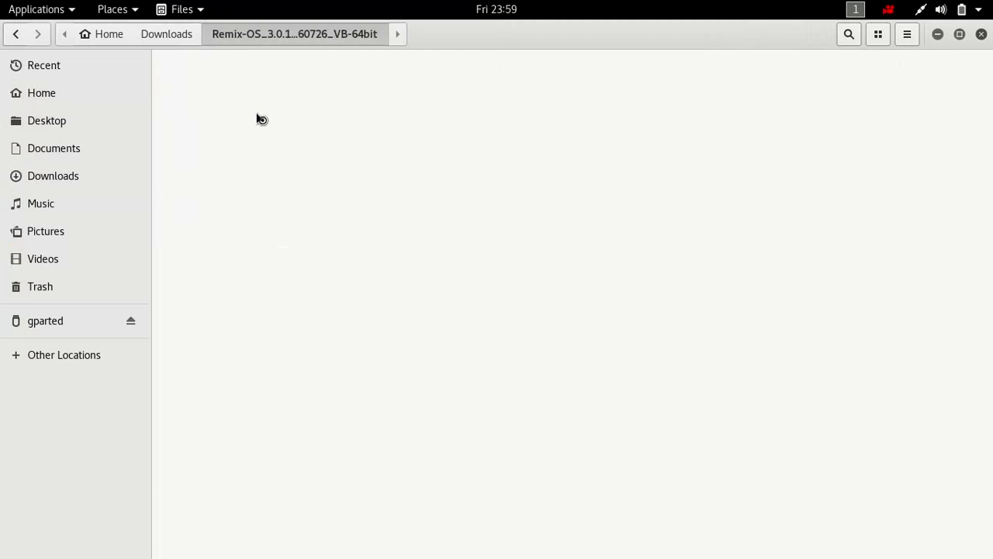
{"action": "left_click", "coordinate": [203, 79]}
{"action": "double_click", "coordinate": [200, 69]}
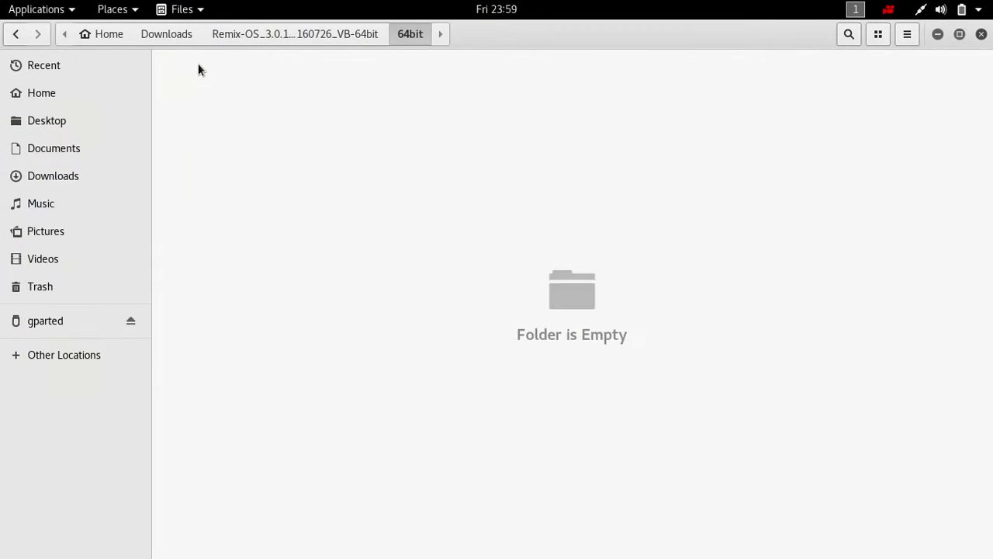
{"action": "key", "text": "alt+Up"}
{"action": "key", "text": "alt+Up"}
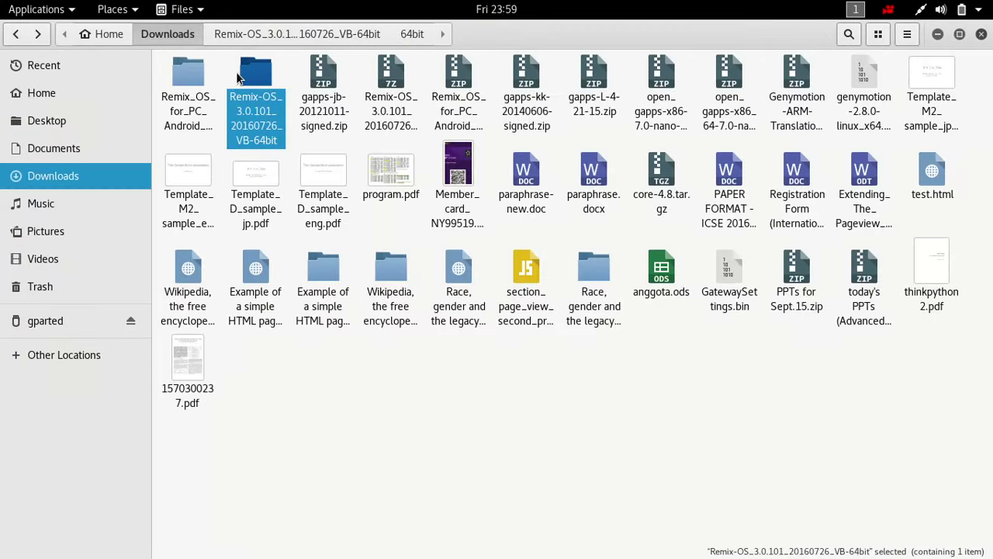
{"action": "key", "text": "shift+Delete"}
{"action": "left_click", "coordinate": [550, 332]}
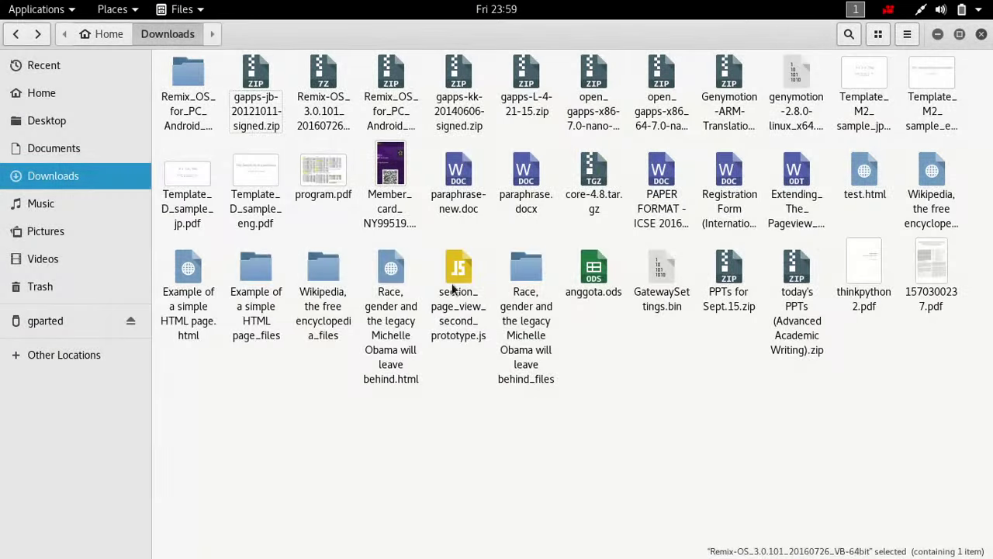
- Open the Remix_OS_for_PC package folder and the How_to_launch_Remix_OS_for_PC.txt instructions
{"action": "double_click", "coordinate": [194, 111]}
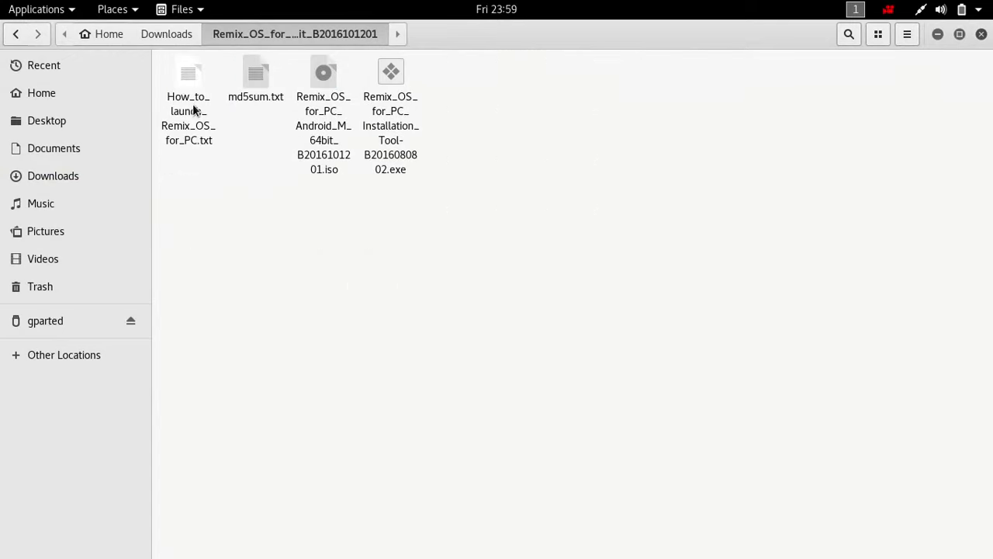
{"action": "left_click", "coordinate": [330, 130]}
{"action": "left_click", "coordinate": [380, 133]}
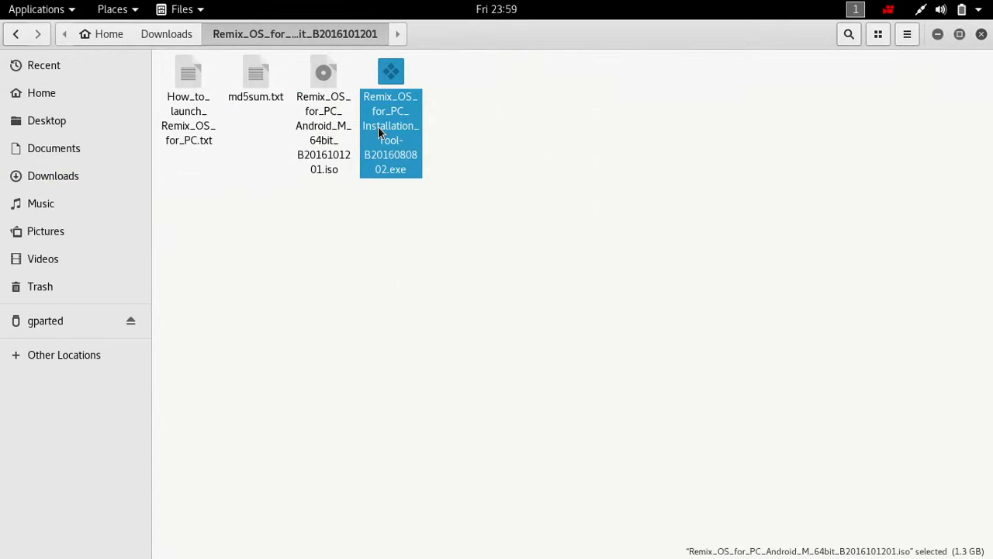
{"action": "left_click_drag", "start_coordinate": [443, 225], "coordinate": [432, 199]}
{"action": "left_click", "coordinate": [401, 158]}
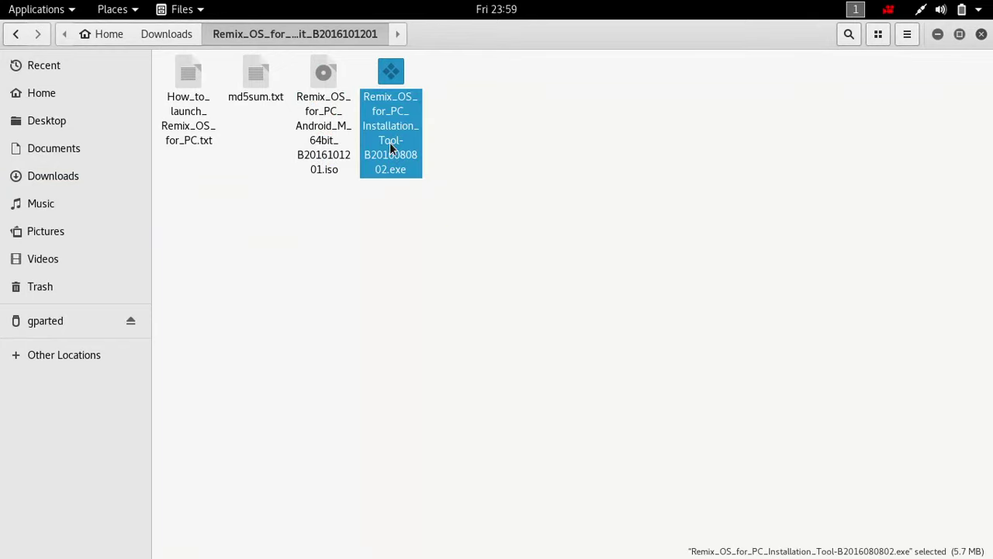
{"action": "left_click", "coordinate": [472, 137]}
{"action": "left_click", "coordinate": [336, 124]}
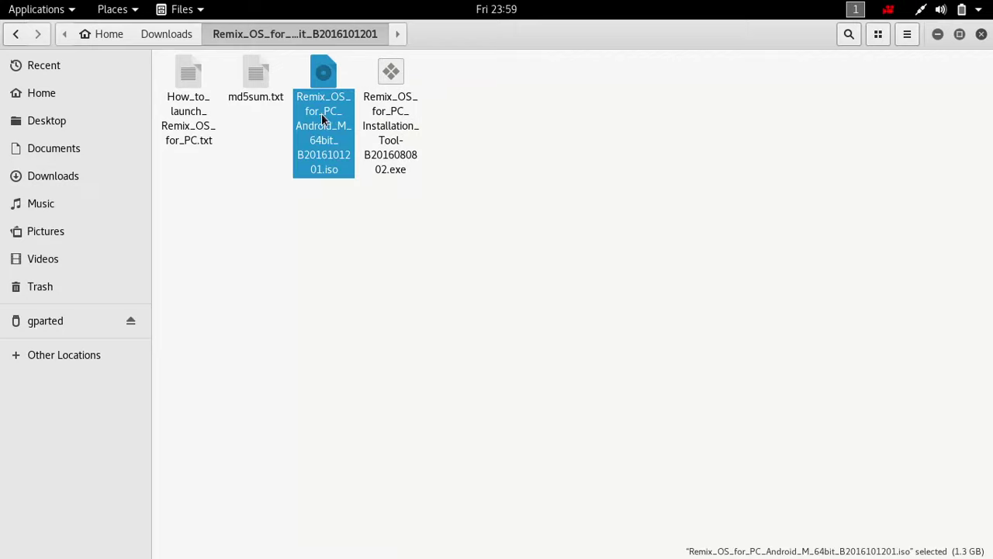
{"action": "double_click", "coordinate": [194, 116]}
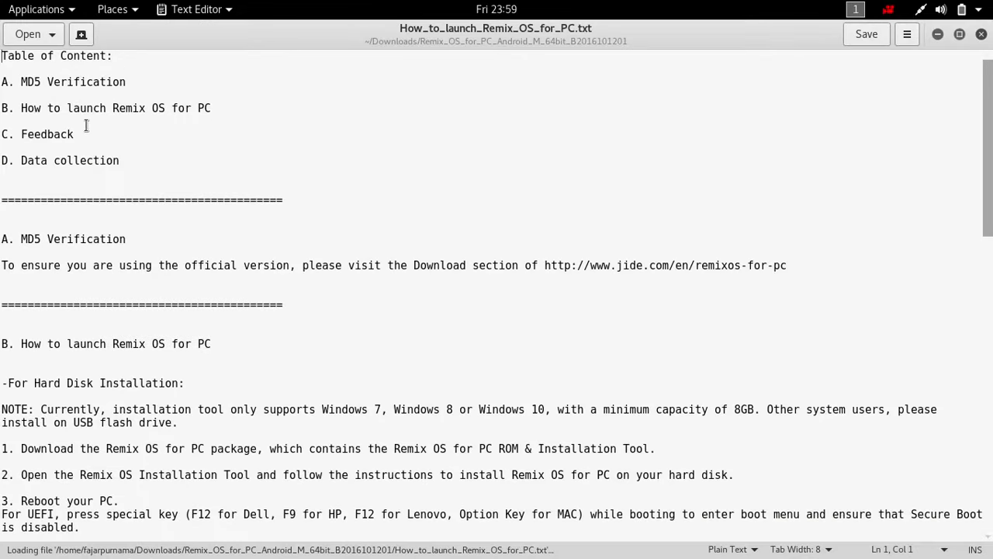
- Scroll through How_to_launch_Remix_OS_for_PC.txt in Text Editor, then close it
{"action": "scroll", "coordinate": [87, 159], "scroll_direction": "down", "scroll_amount": 5}
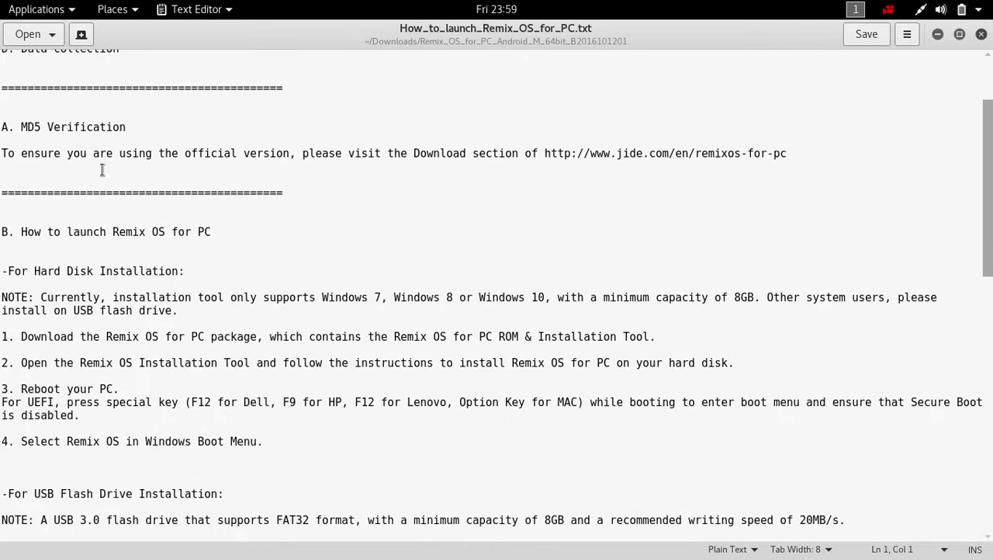
{"action": "scroll", "coordinate": [145, 200], "scroll_direction": "down", "scroll_amount": 13}
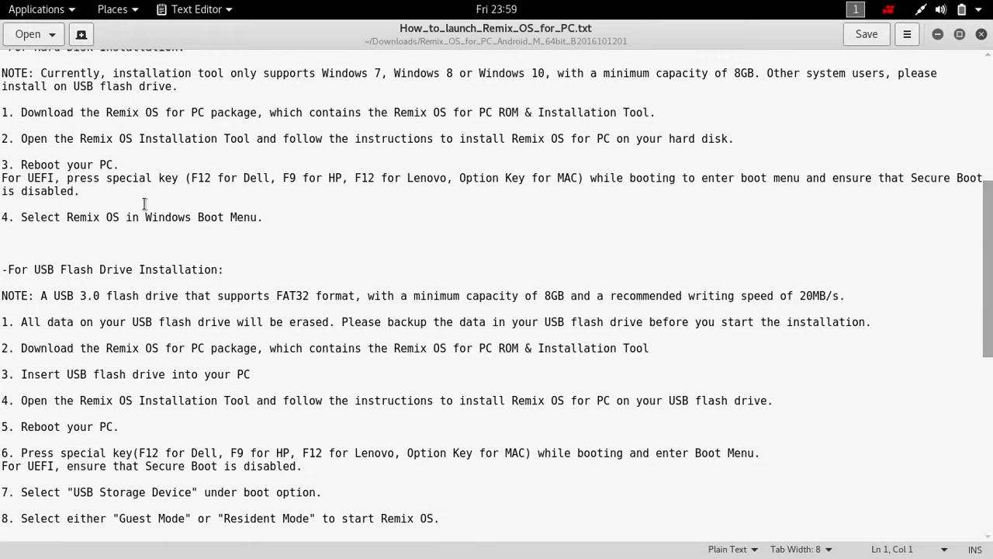
{"action": "scroll", "coordinate": [145, 201], "scroll_direction": "up", "scroll_amount": 10}
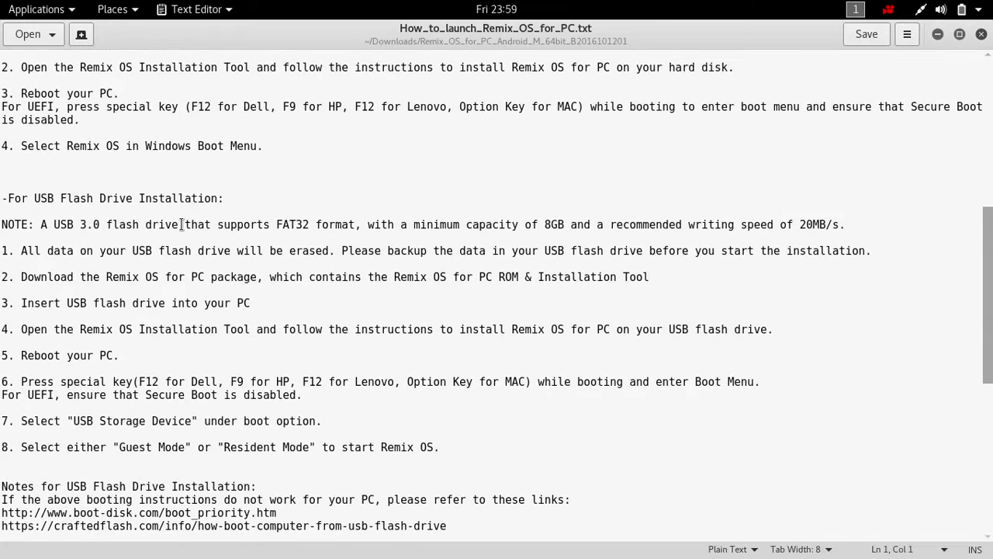
{"action": "scroll", "coordinate": [181, 224], "scroll_direction": "up", "scroll_amount": 3}
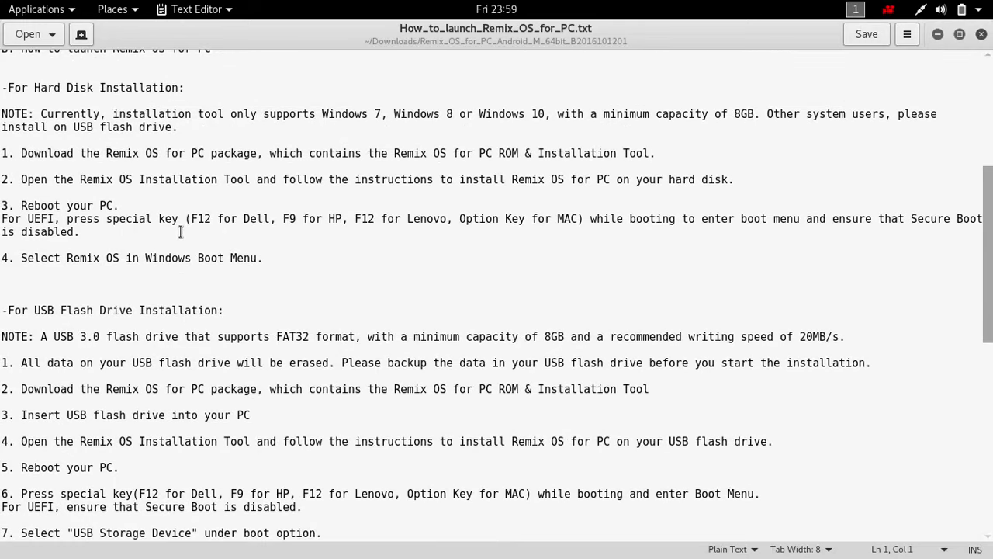
{"action": "scroll", "coordinate": [181, 231], "scroll_direction": "up", "scroll_amount": 3}
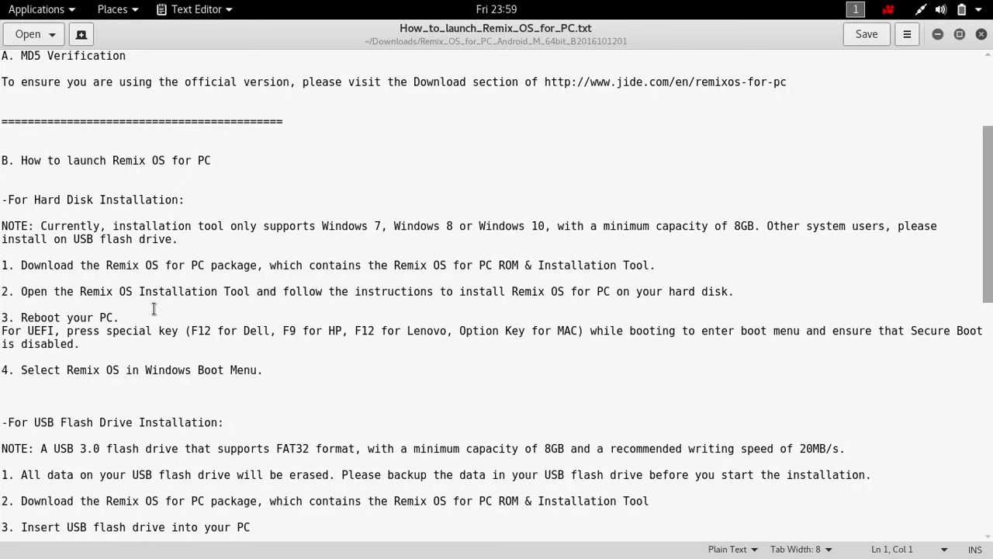
{"action": "scroll", "coordinate": [154, 309], "scroll_direction": "down", "scroll_amount": 3}
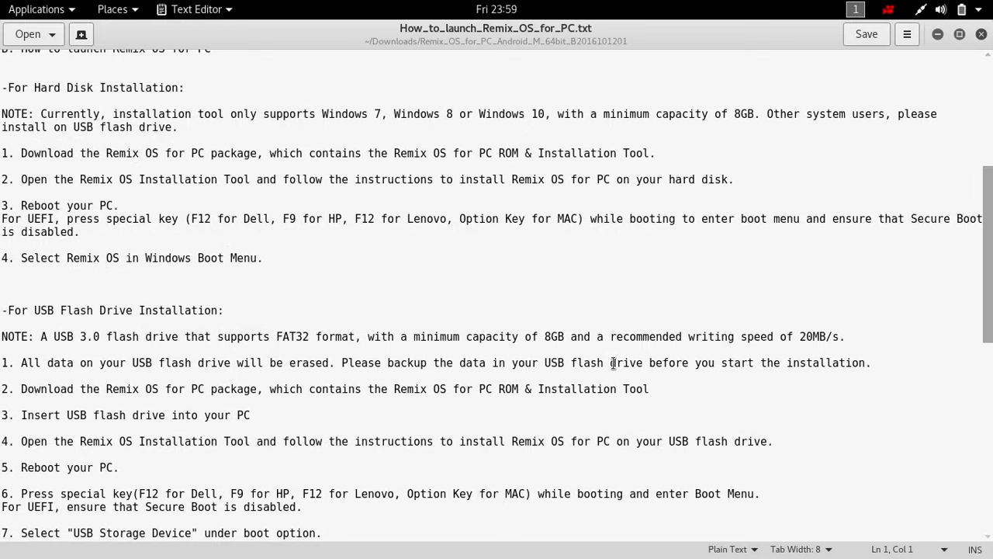
{"action": "scroll", "coordinate": [613, 363], "scroll_direction": "down", "scroll_amount": 5}
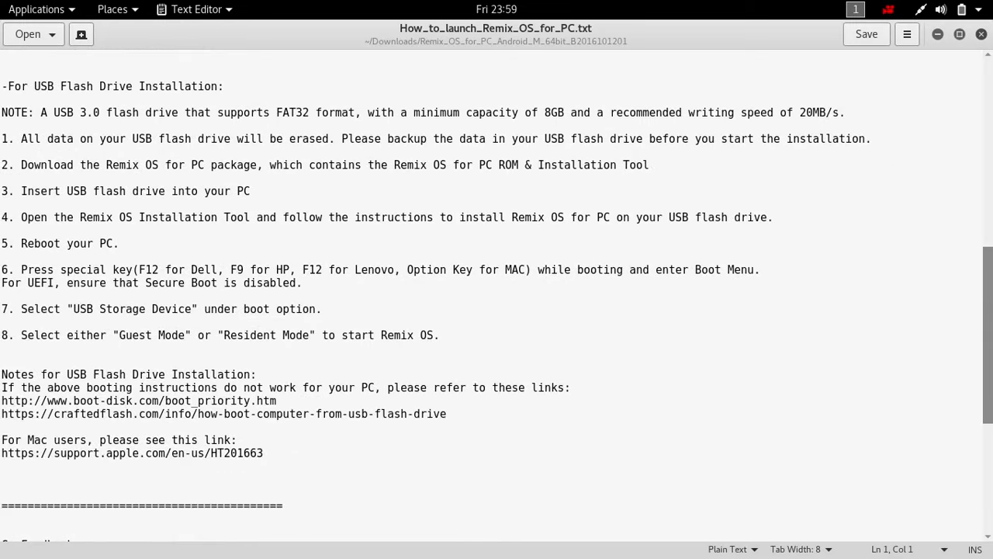
{"action": "left_click", "coordinate": [981, 34]}
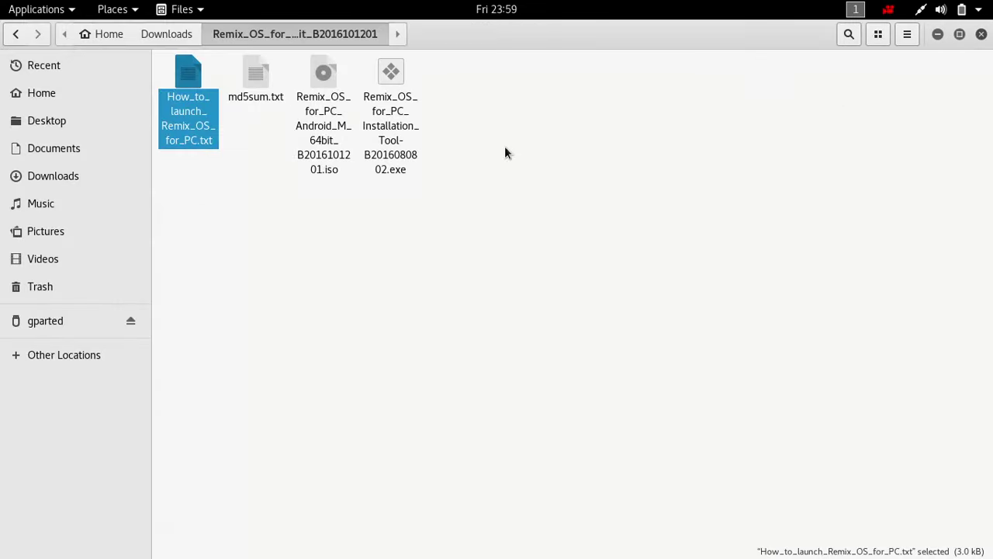
- Switch back to the Oracle VM VirtualBox Manager window from the Activities overview
{"action": "key", "text": "super"}
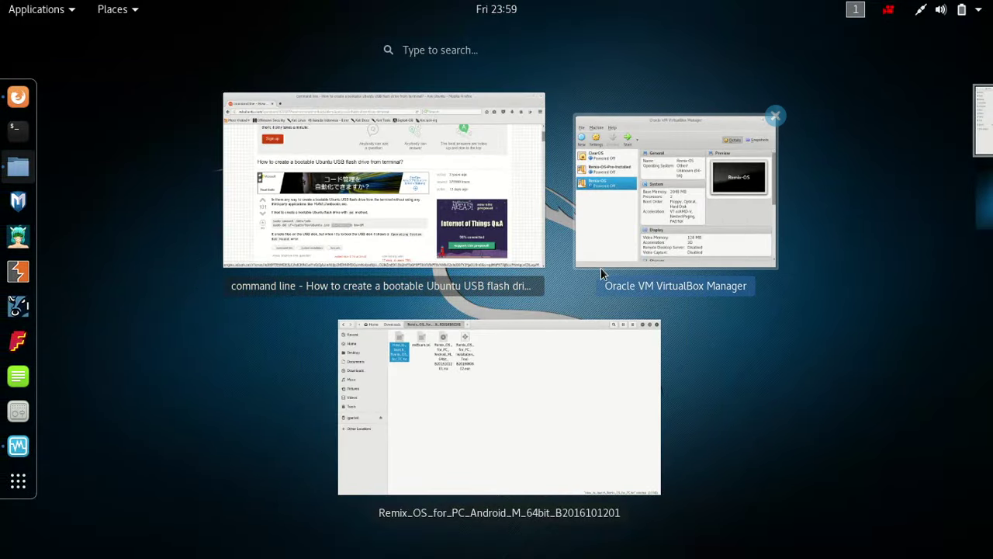
{"action": "left_click", "coordinate": [603, 264]}
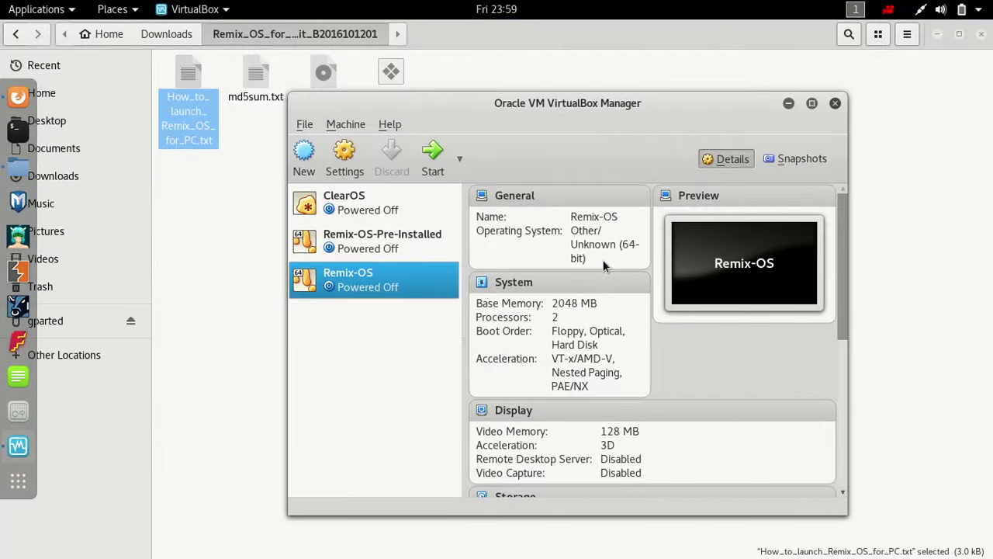
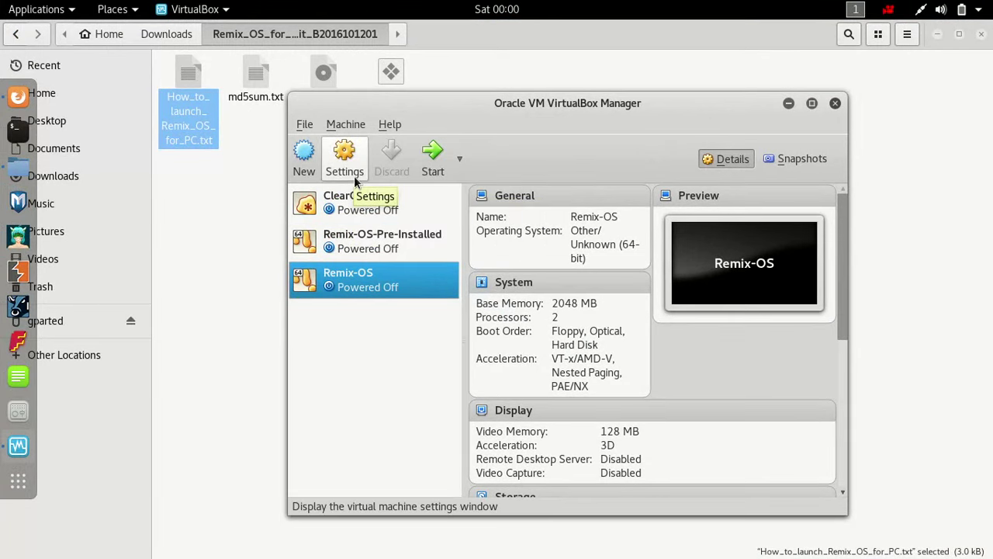
- Attach Remix_OS_for_PC_Android_M_64bit_B2016101201.iso to the Remix-OS machine's empty optical drive and save the settings
{"action": "left_click", "coordinate": [349, 161]}
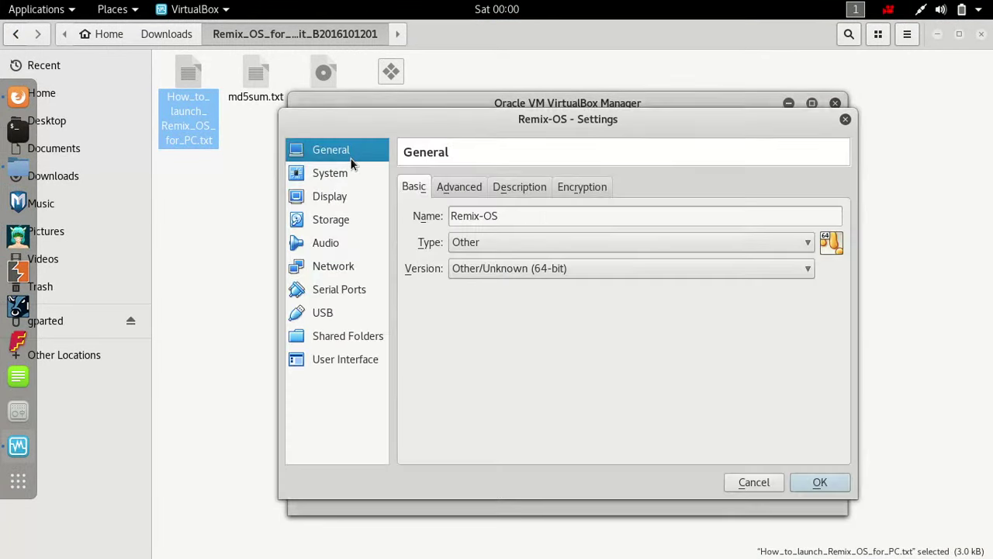
{"action": "left_click", "coordinate": [369, 221]}
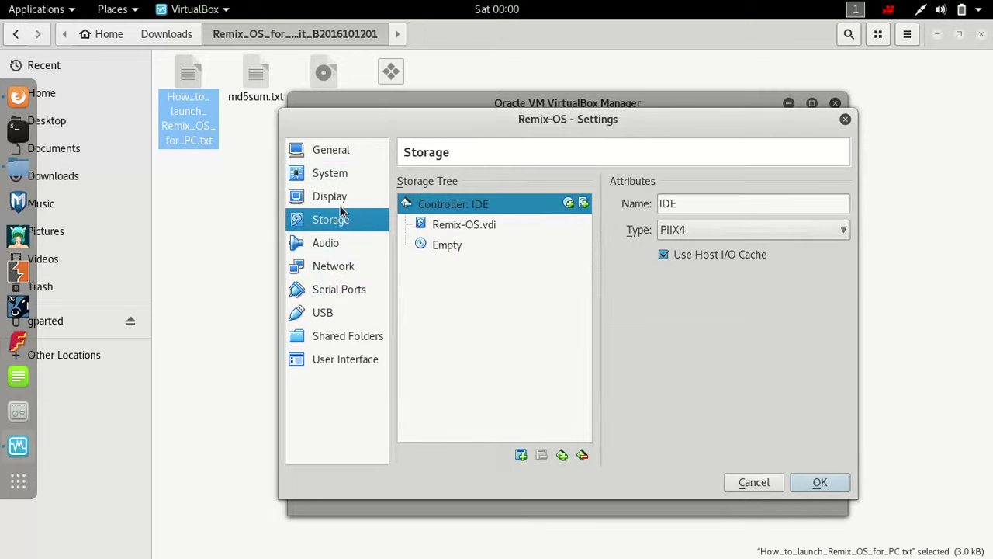
{"action": "left_click", "coordinate": [456, 246]}
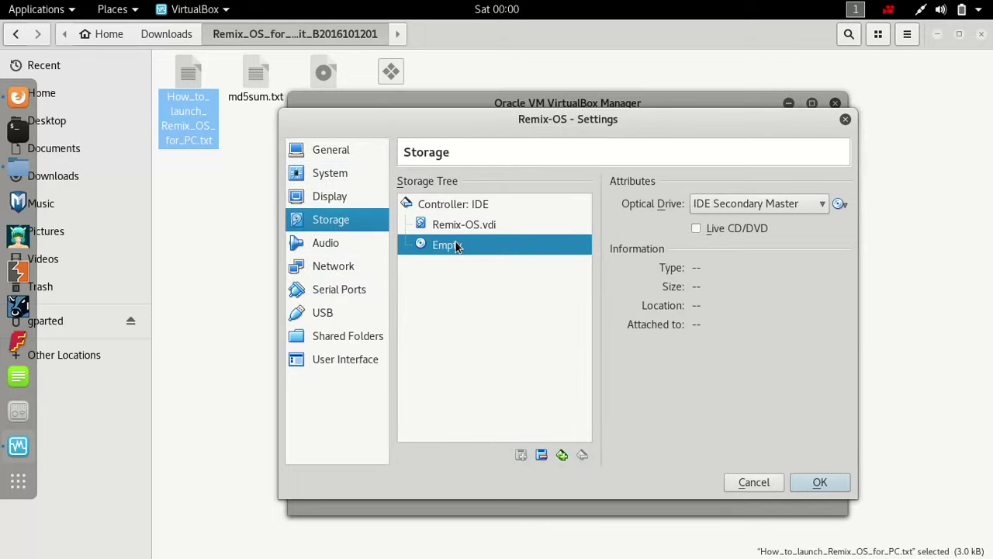
{"action": "left_click", "coordinate": [846, 206]}
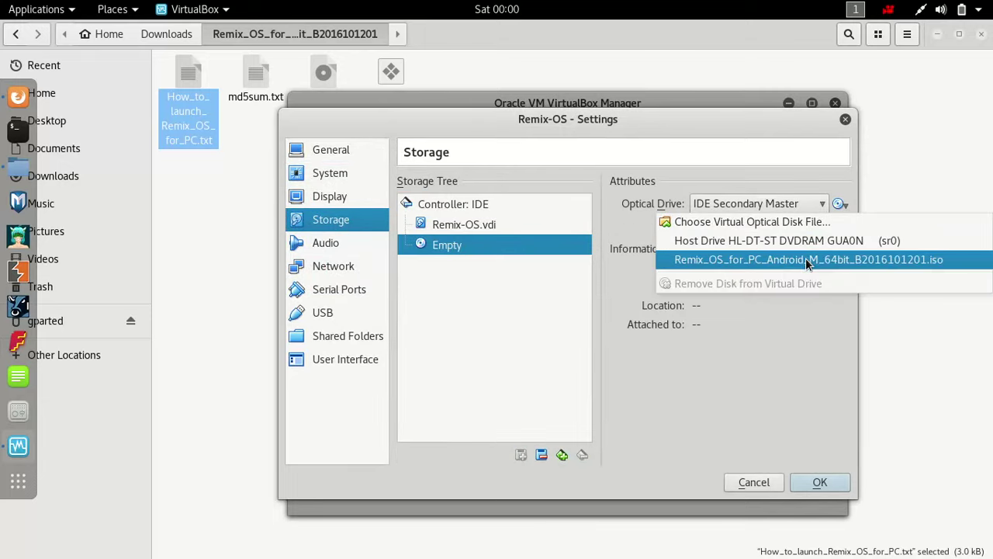
{"action": "left_click", "coordinate": [741, 221]}
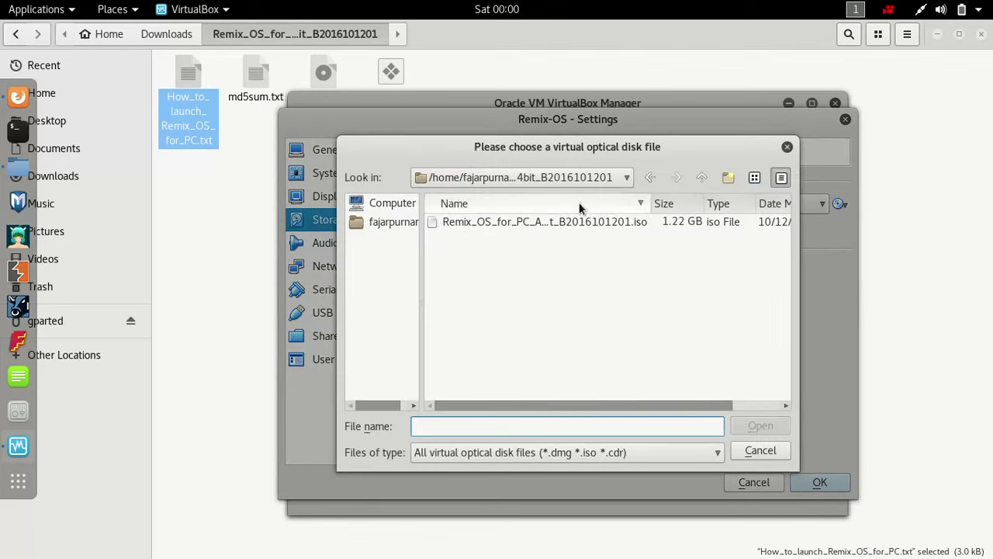
{"action": "left_click", "coordinate": [581, 177]}
{"action": "left_click", "coordinate": [581, 179]}
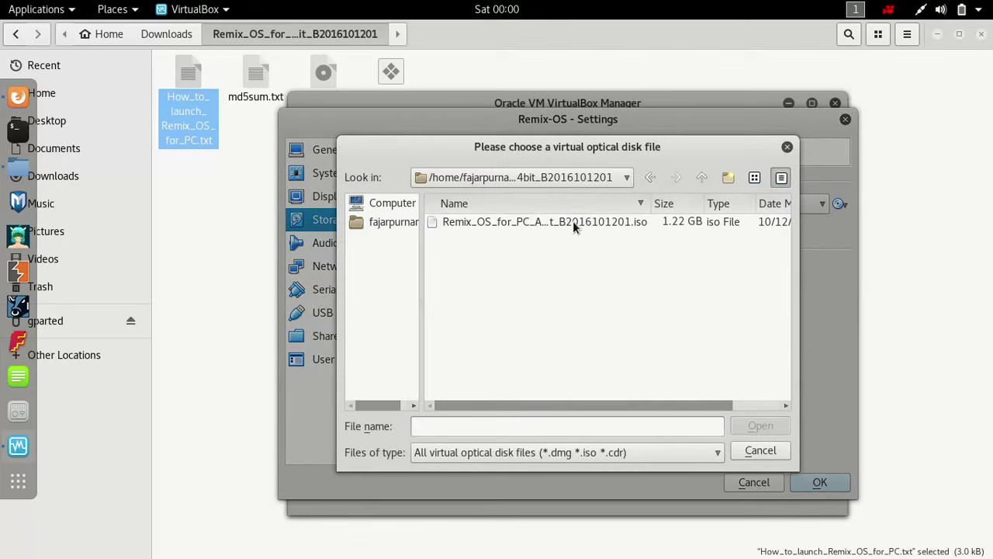
{"action": "double_click", "coordinate": [573, 220]}
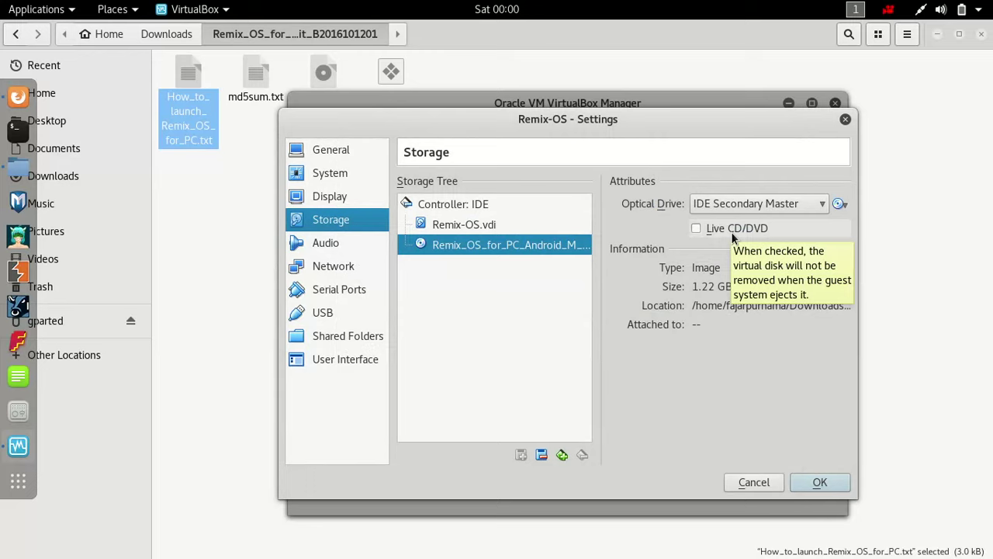
{"action": "left_click", "coordinate": [819, 482]}
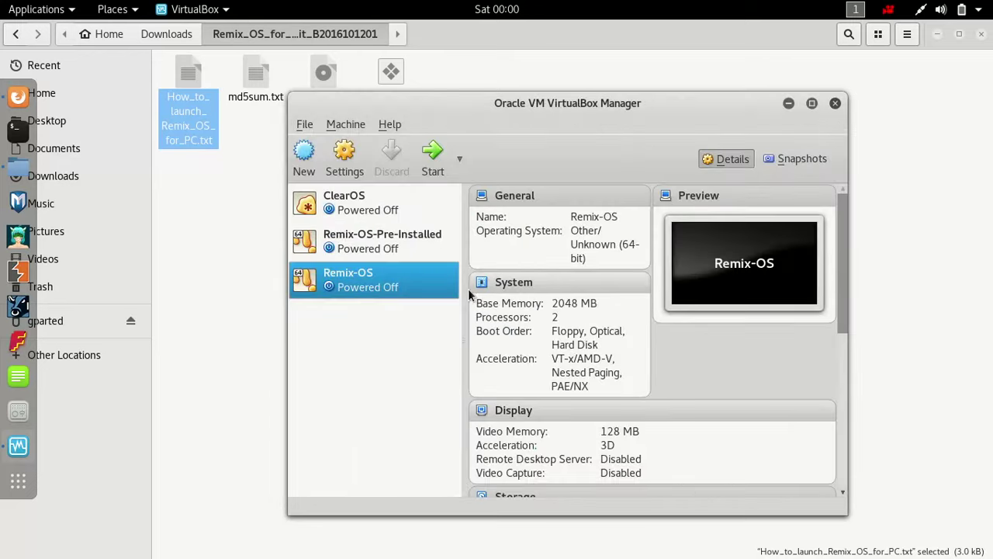
- Start the Remix-OS machine and boot it from the CD-ROM via the F12 menu
{"action": "left_click", "coordinate": [432, 163]}
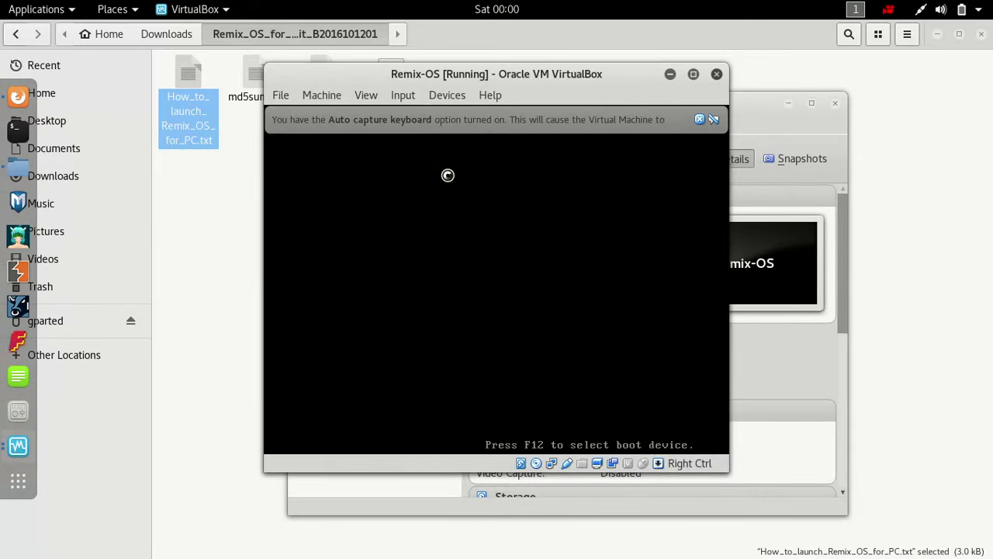
{"action": "key", "text": "F12"}
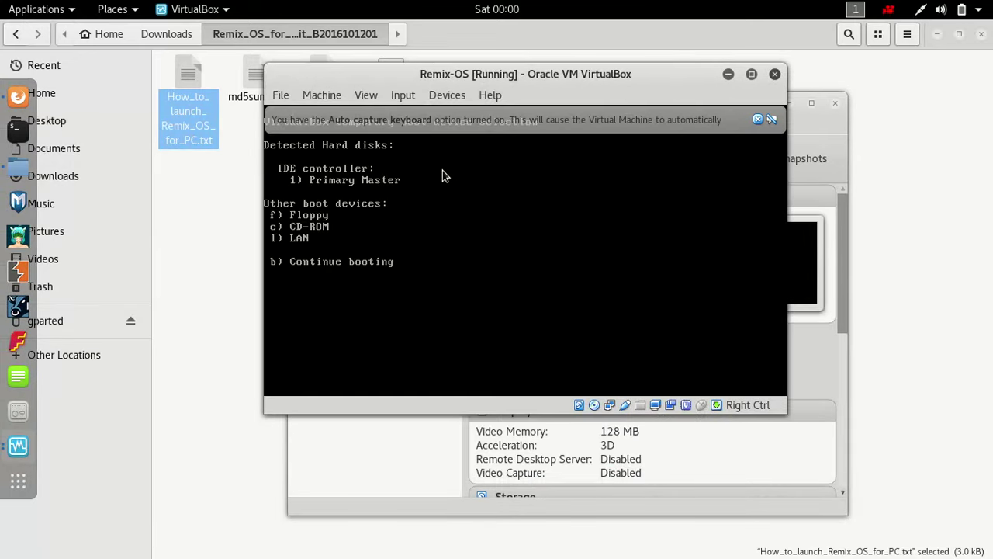
{"action": "key", "text": "c"}
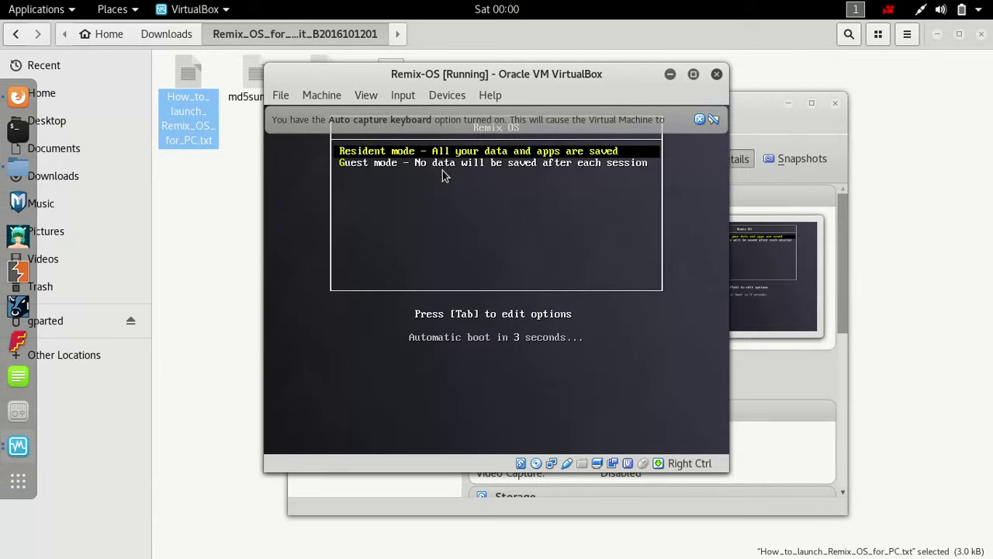
{"action": "key", "text": "Down"}
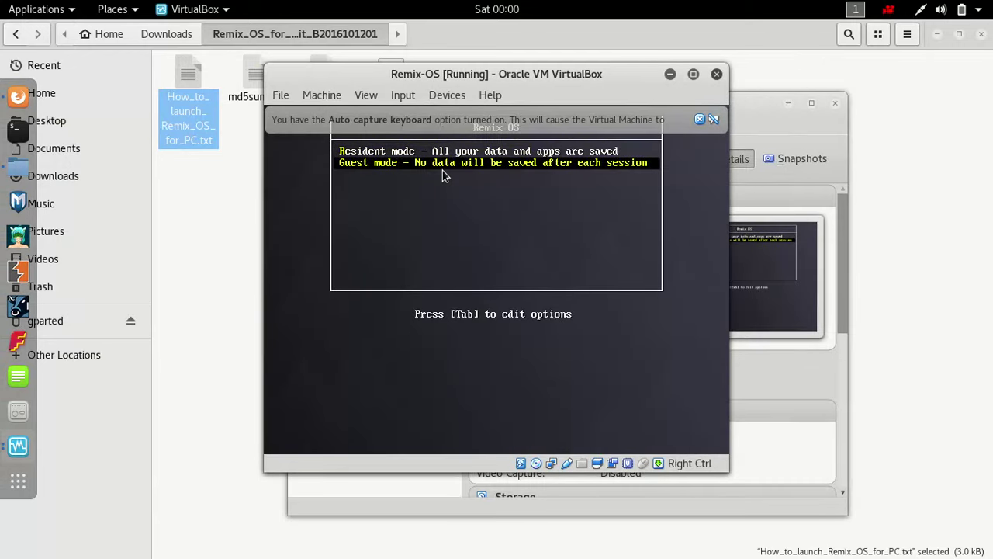
{"action": "key", "text": "Up"}
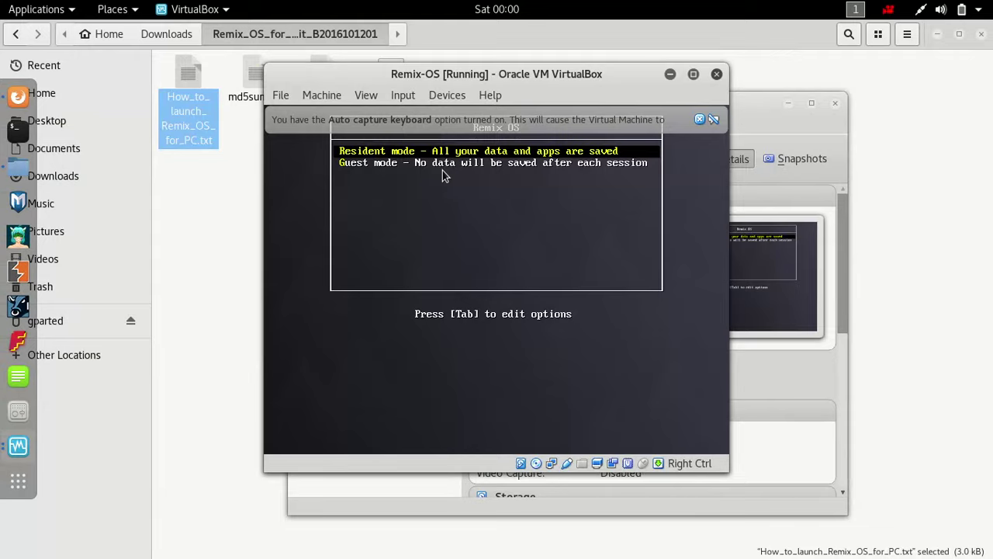
{"action": "left_click", "coordinate": [706, 123]}
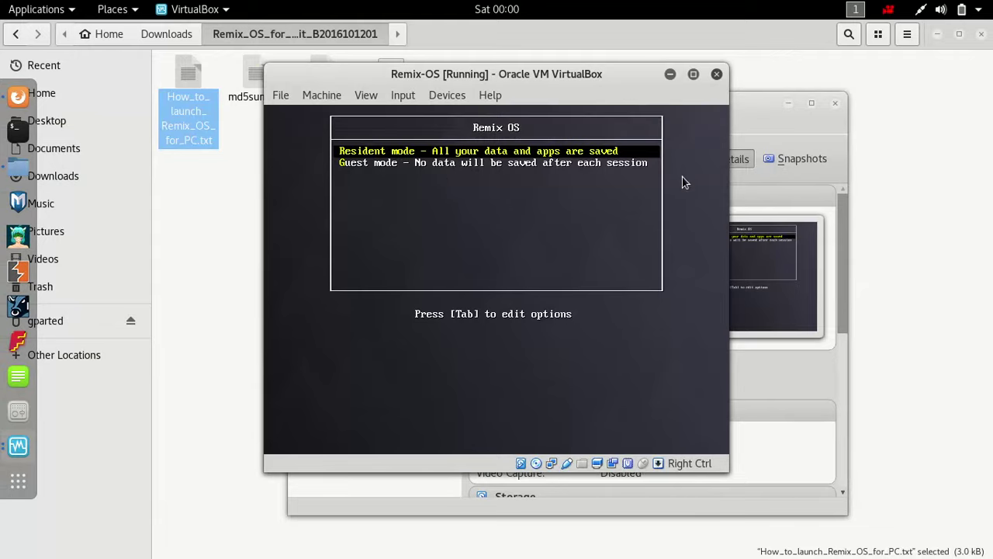
- Append INSTALL=1 DEBUG= to the Remix OS kernel boot line
{"action": "key", "text": "Tab"}
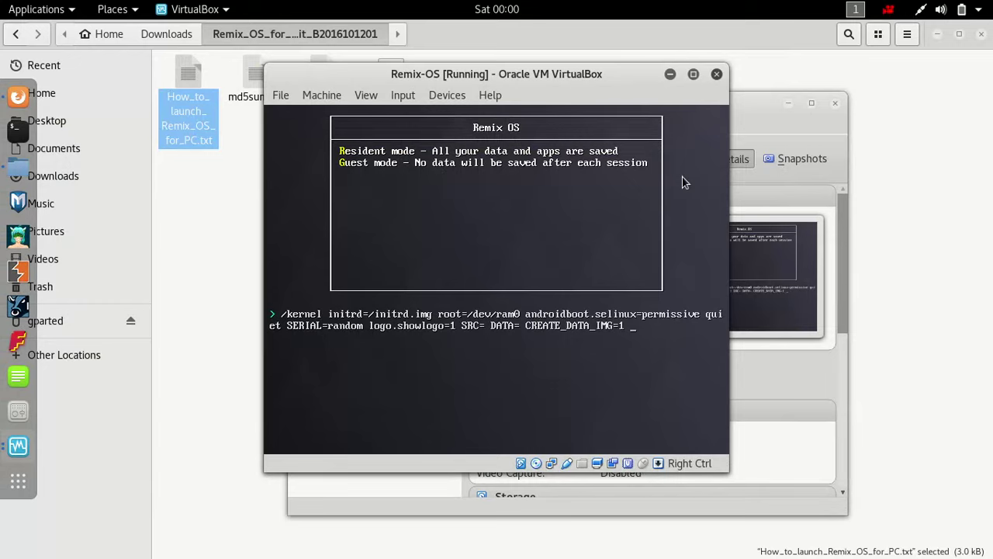
{"action": "type", "text": "INSTALL=1"}
{"action": "type", "text": "DEBUG"}
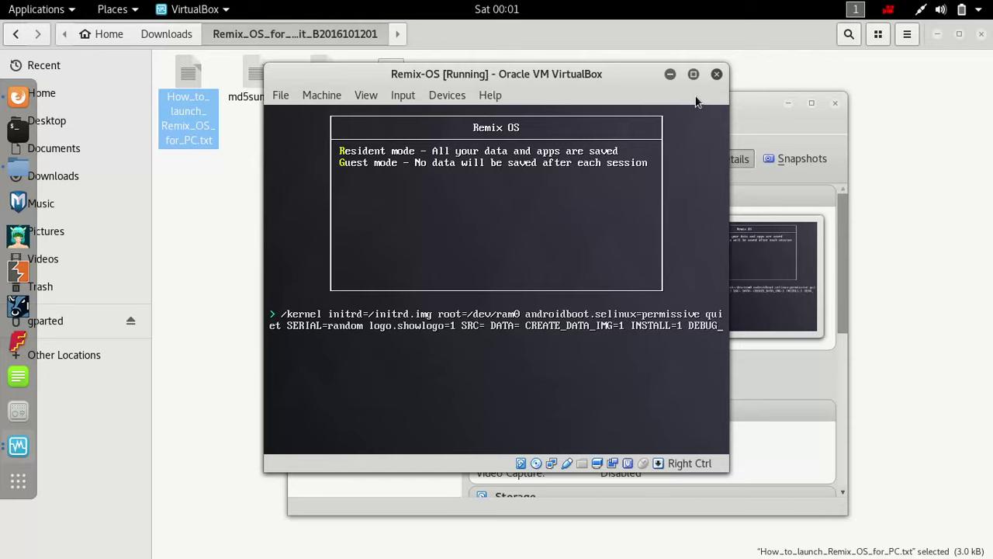
{"action": "type", "text": "="}
- Boot with the edited options, choose Create/Modify partitions, and decline GPT to reach cfdisk
{"action": "key", "text": "Return"}
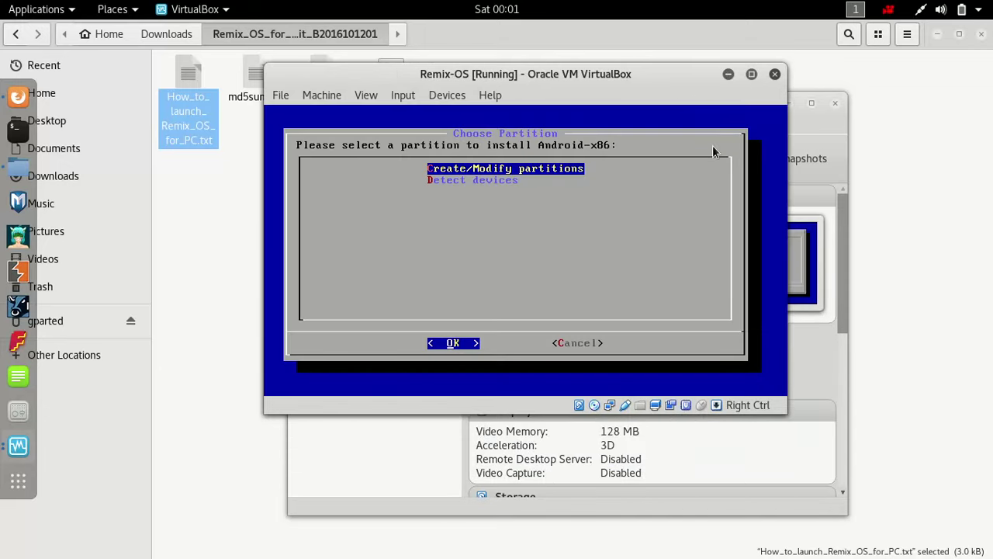
{"action": "key", "text": "Down"}
{"action": "key", "text": "Up"}
{"action": "key", "text": "Down"}
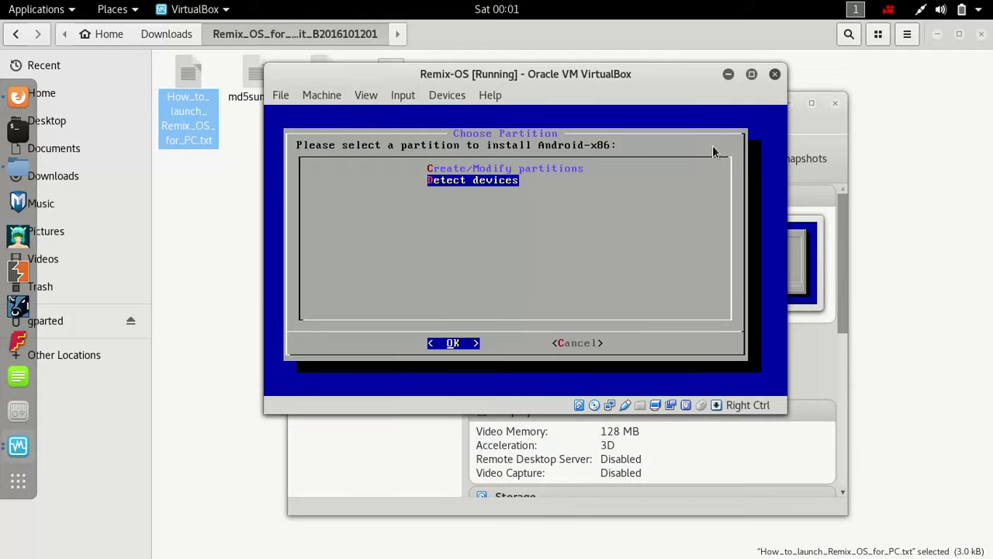
{"action": "key", "text": "Up"}
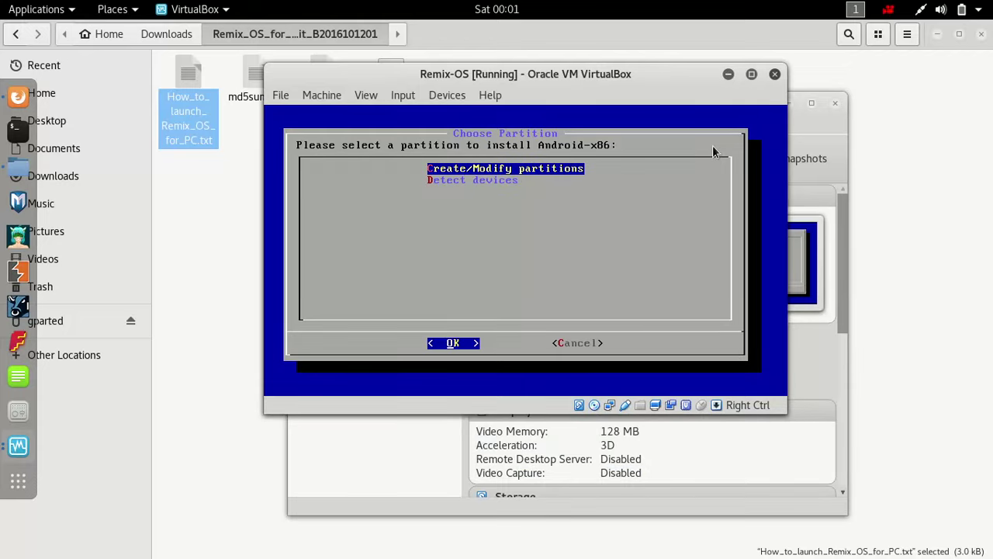
{"action": "key", "text": "Return"}
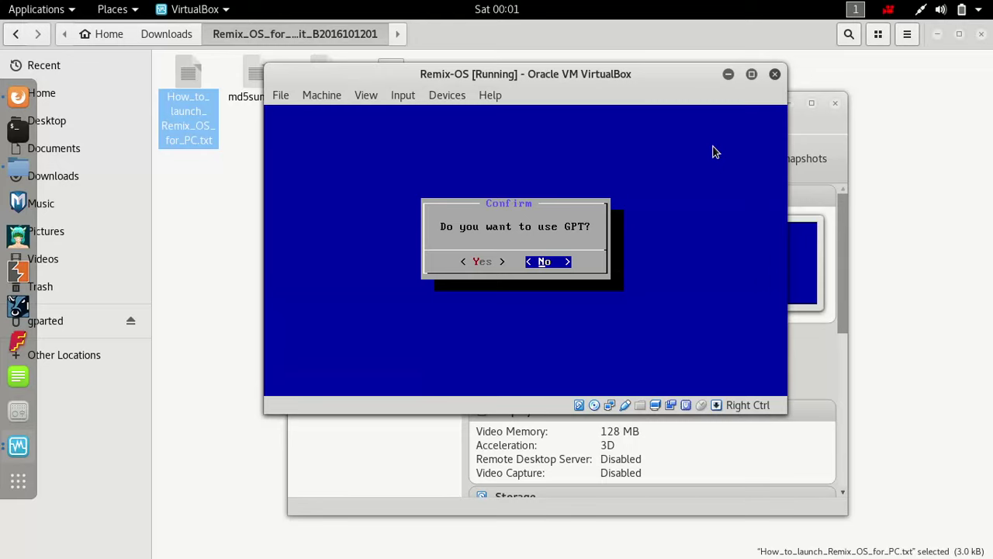
{"action": "key", "text": "Return"}
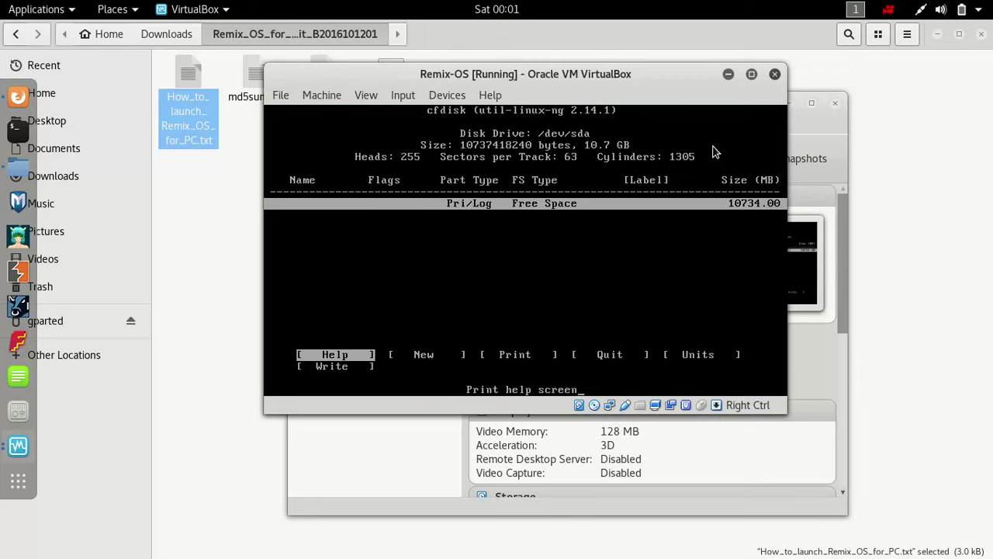
- Create a primary partition sda1 using the full disk and mark it bootable
{"action": "key", "text": "Right"}
{"action": "key", "text": "Return"}
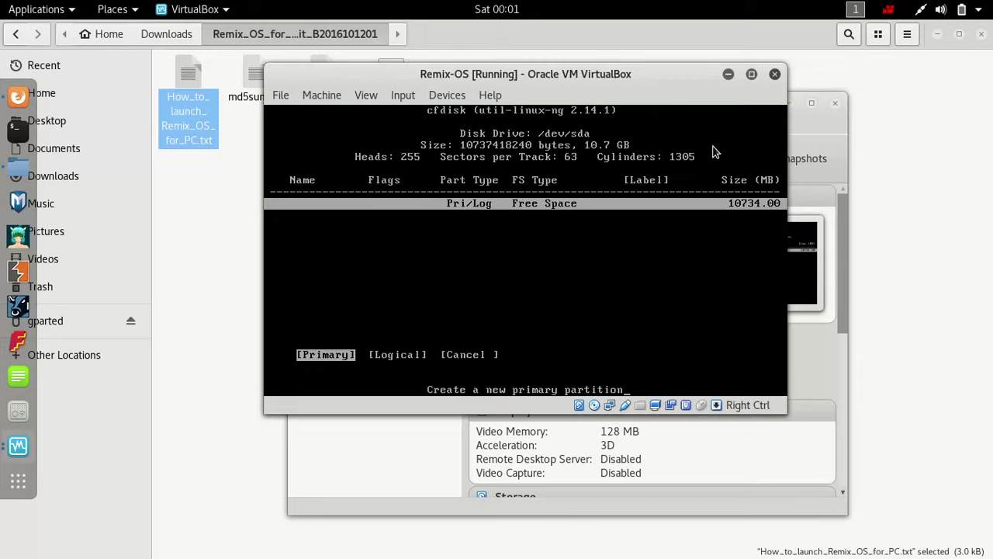
{"action": "key", "text": "Return"}
{"action": "key", "text": "Return"}
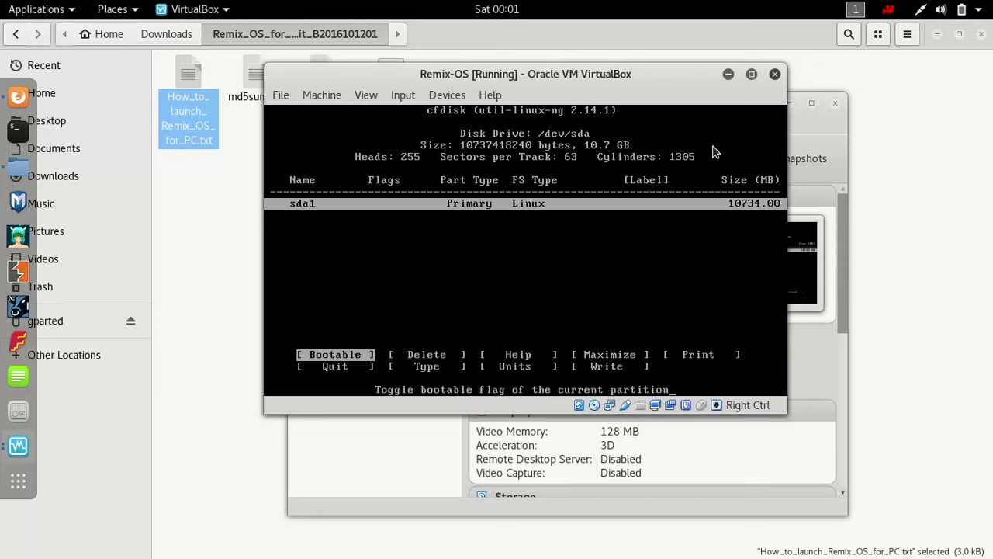
{"action": "key", "text": "Return"}
- Write the partition table to disk, confirming with YES
{"action": "key", "text": "Right"}
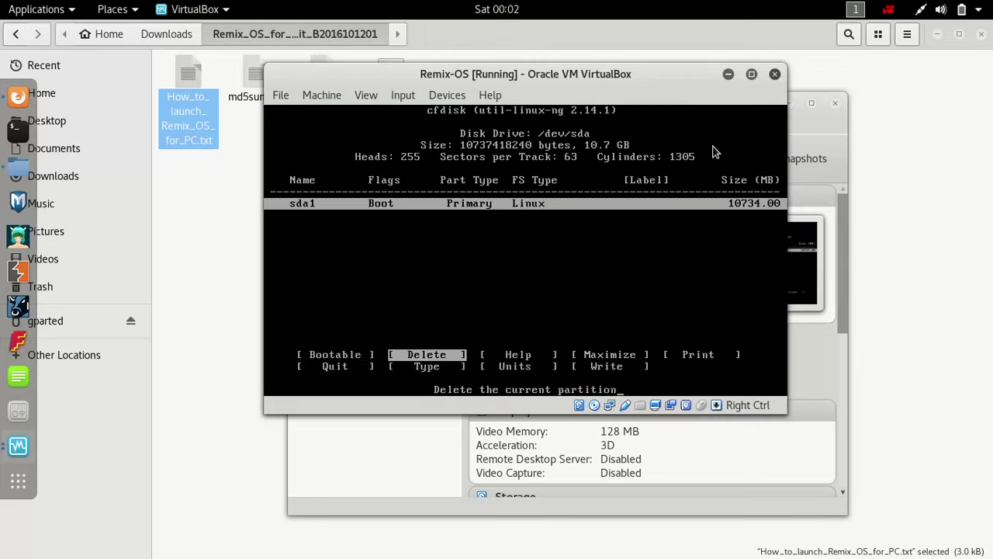
{"action": "key", "text": "Left"}
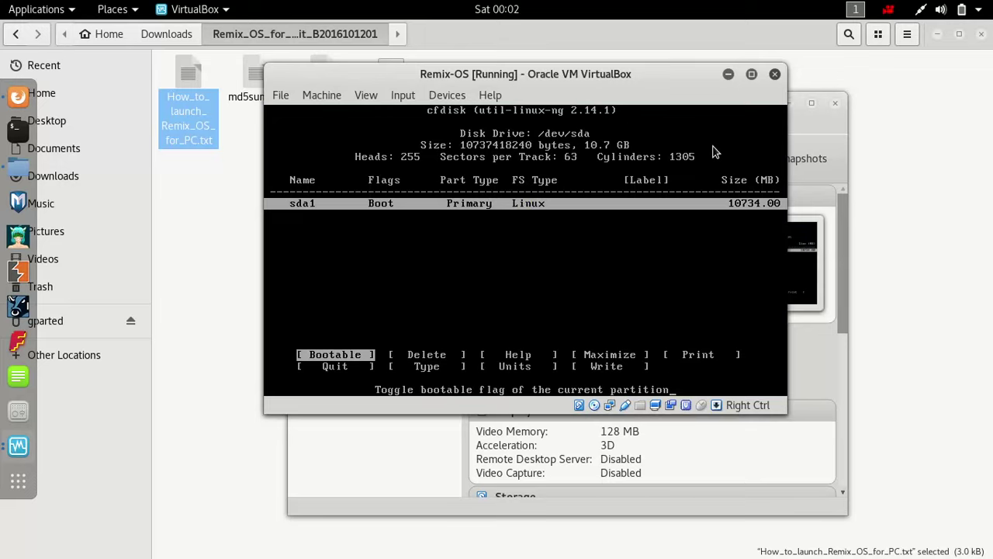
{"action": "key", "text": "Right"}
{"action": "key", "text": "Right"}
{"action": "key", "text": "Right"}
{"action": "key", "text": "Right"}
{"action": "key", "text": "Right"}
{"action": "key", "text": "Right"}
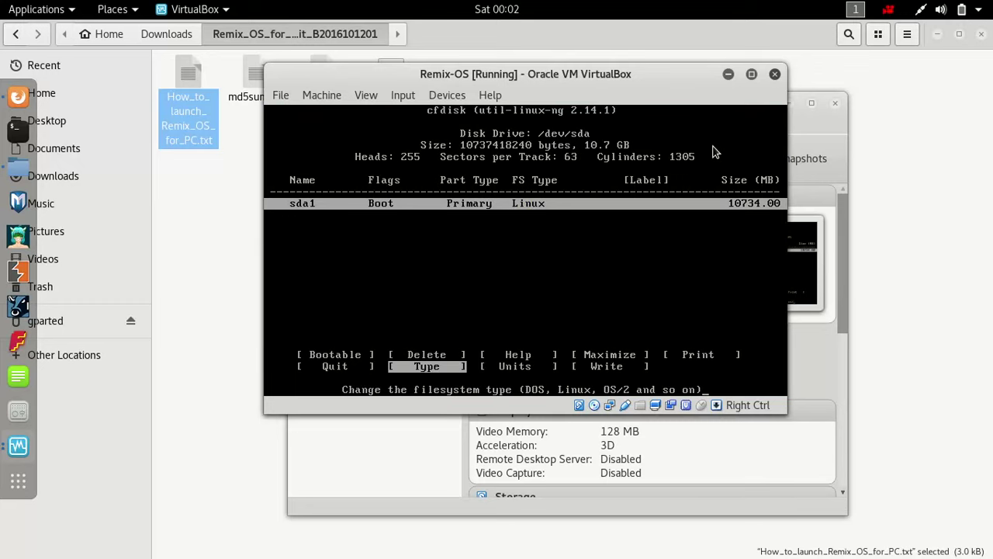
{"action": "key", "text": "Right"}
{"action": "key", "text": "Right"}
{"action": "key", "text": "Return"}
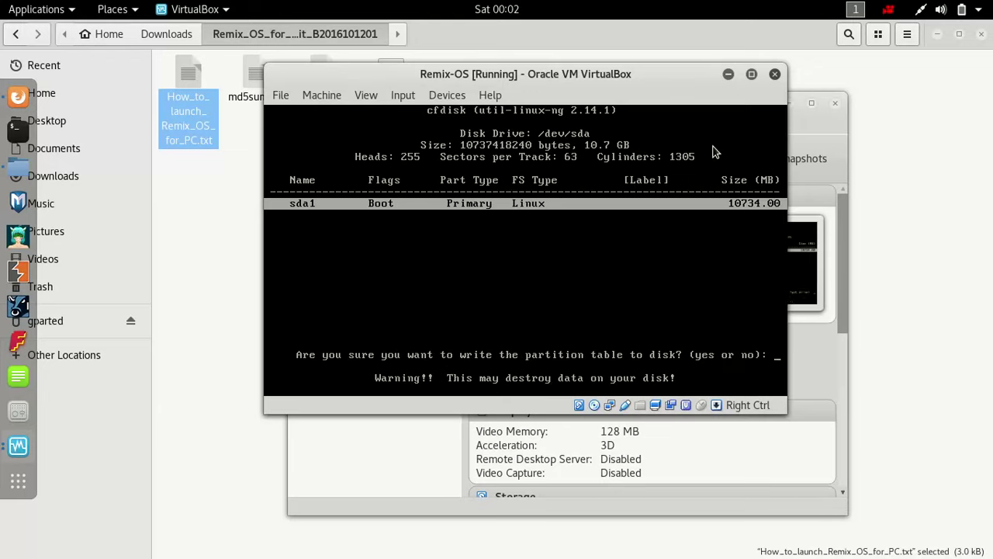
{"action": "type", "text": "YES"}
{"action": "key", "text": "Return"}
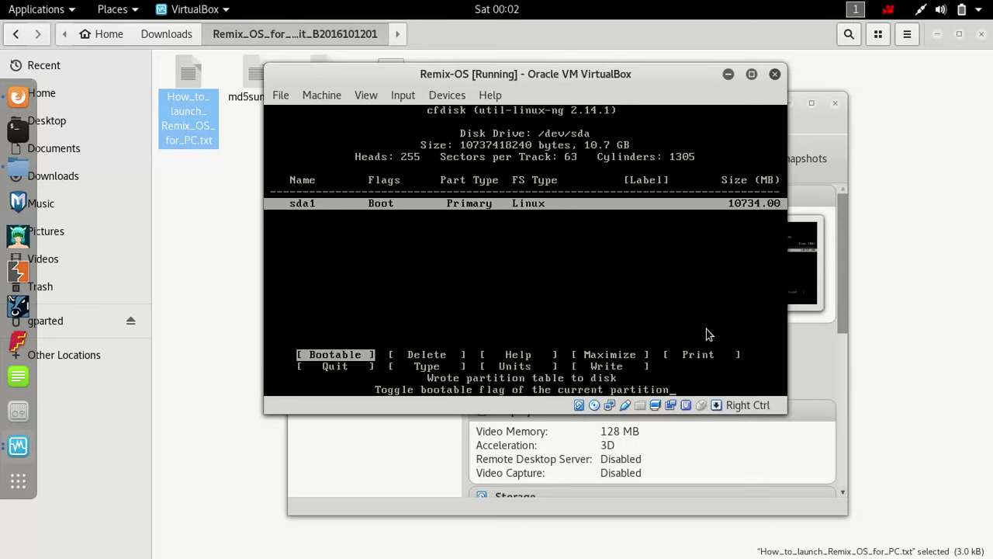
{"action": "key", "text": "Right"}
{"action": "key", "text": "Right"}
{"action": "key", "text": "Right"}
{"action": "key", "text": "Right"}
{"action": "key", "text": "Right"}
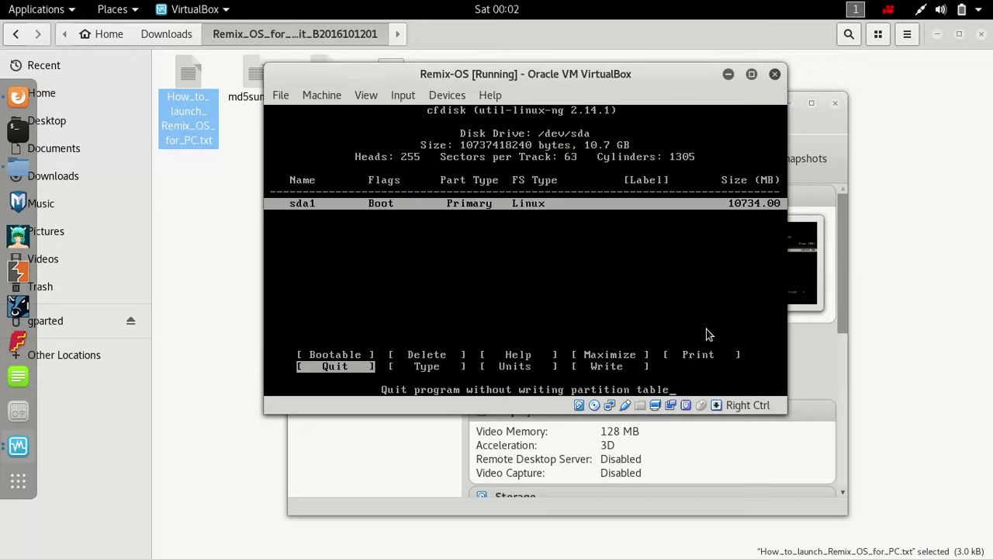
- Quit cfdisk, install to sda1 formatted as ext4, and accept the GRUB boot loader
{"action": "key", "text": "Return"}
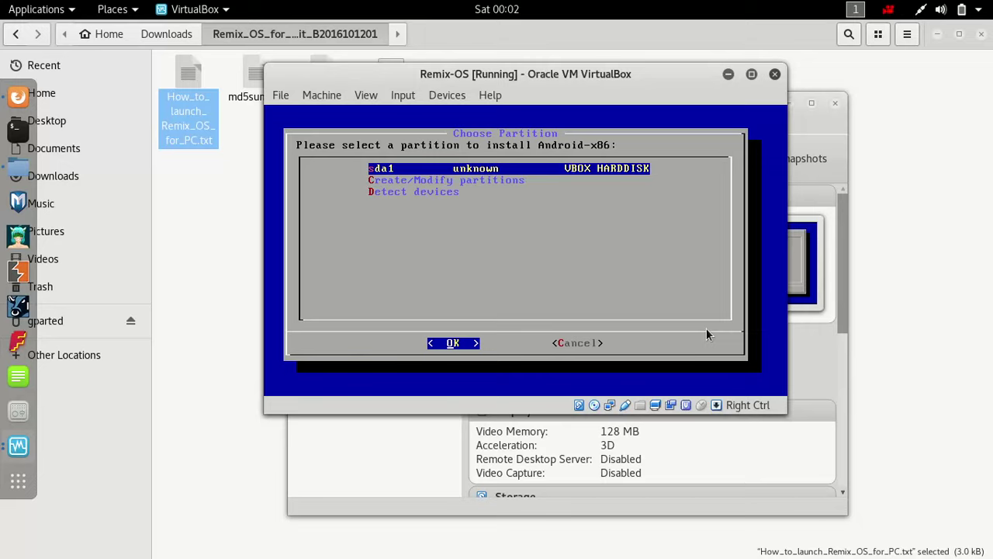
{"action": "key", "text": "Return"}
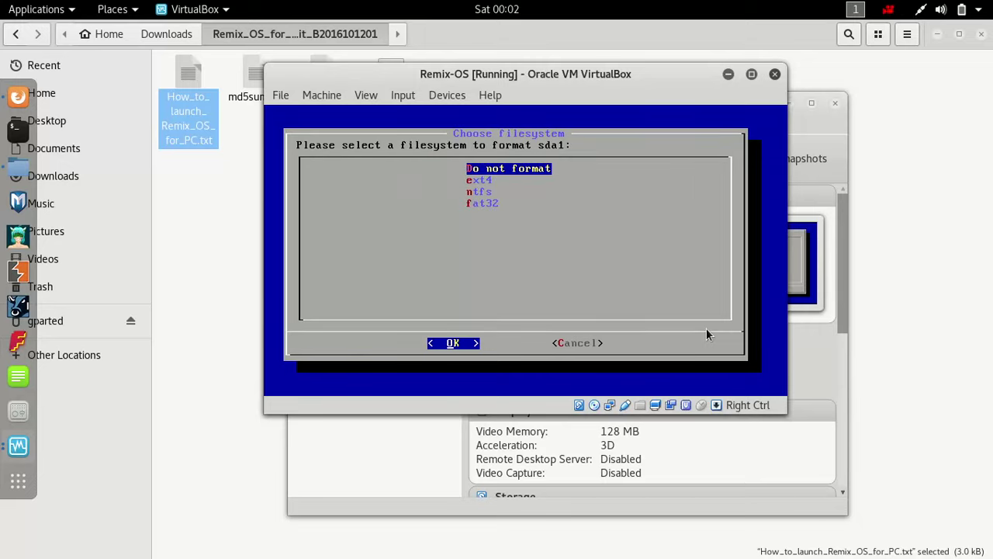
{"action": "key", "text": "Down"}
{"action": "key", "text": "Down"}
{"action": "key", "text": "Down"}
{"action": "key", "text": "Up"}
{"action": "key", "text": "Up"}
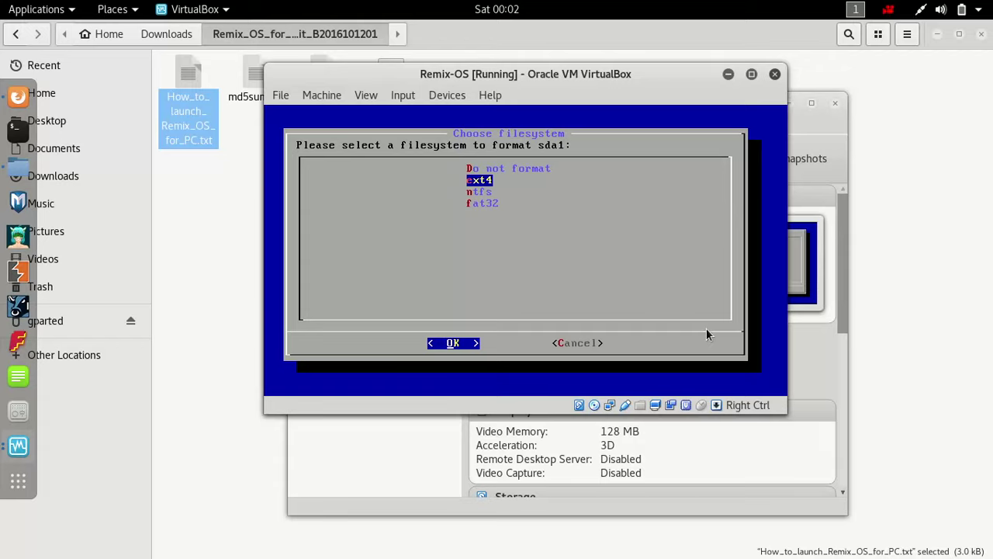
{"action": "key", "text": "Return"}
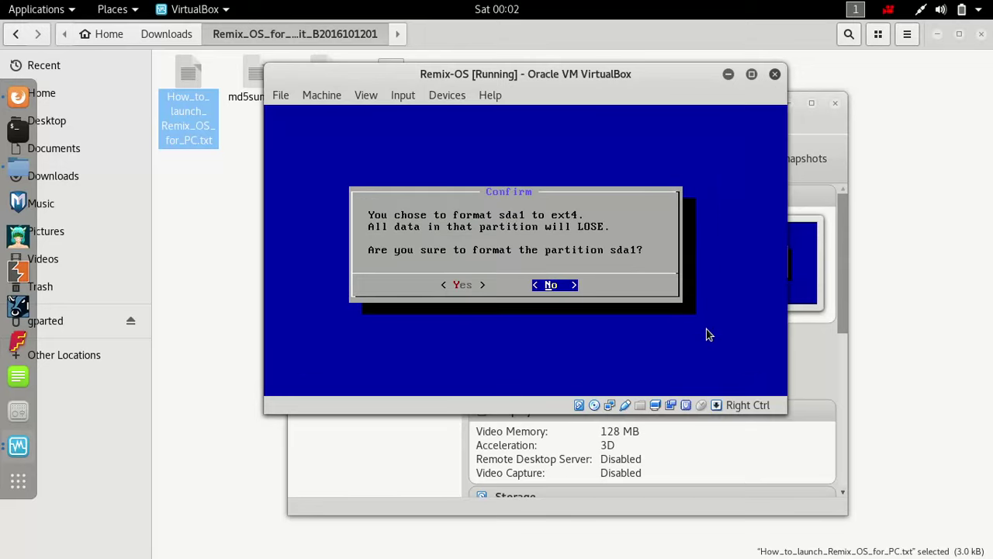
{"action": "key", "text": "Left"}
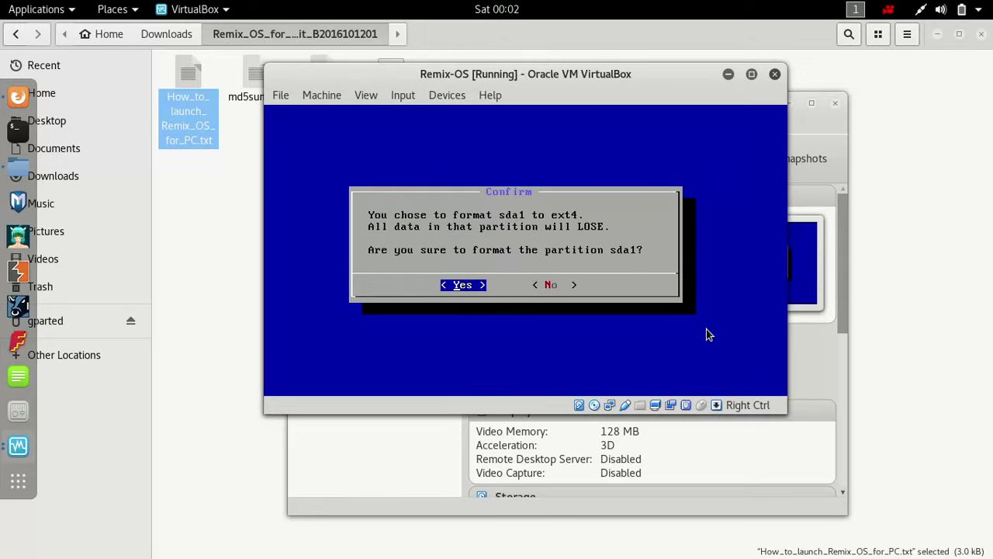
{"action": "key", "text": "Return"}
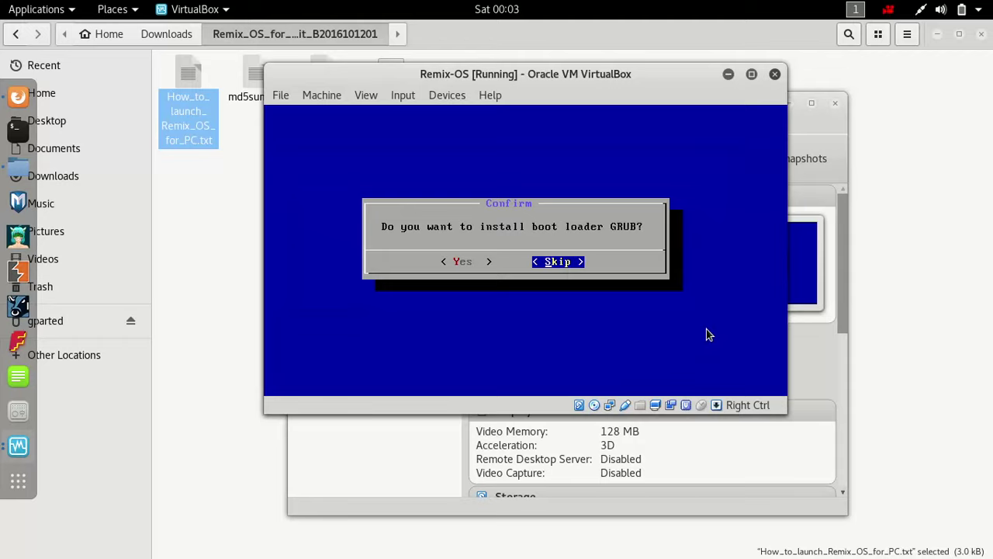
{"action": "key", "text": "Left"}
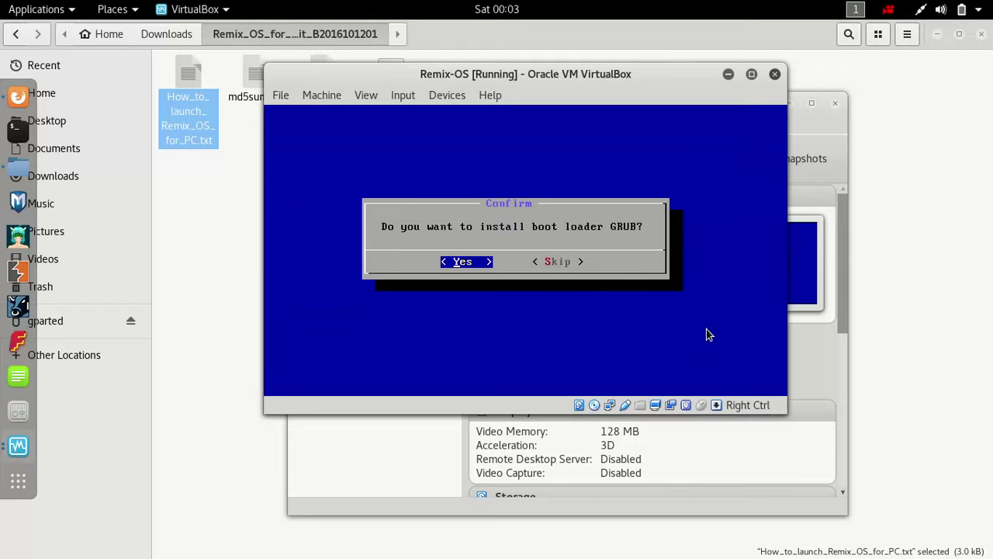
{"action": "key", "text": "Return"}
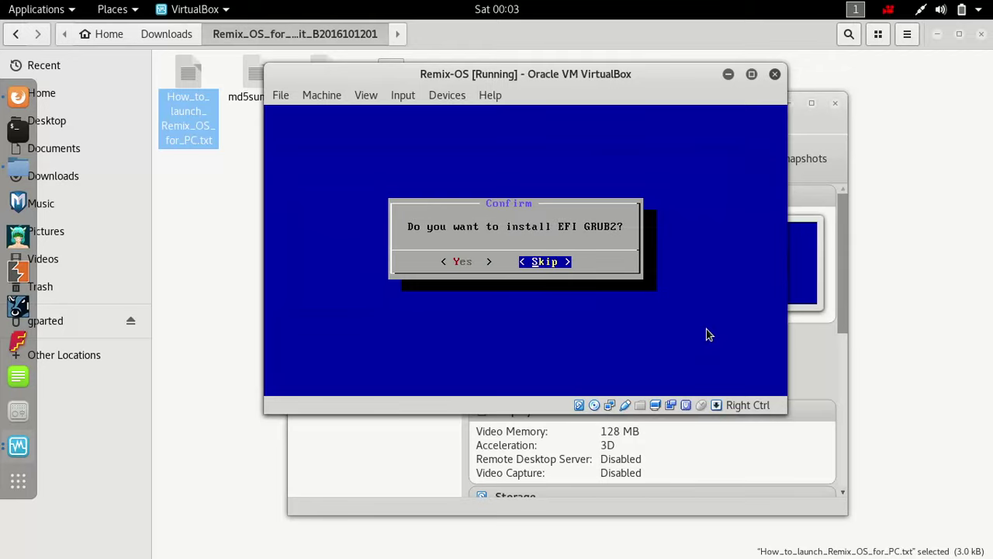
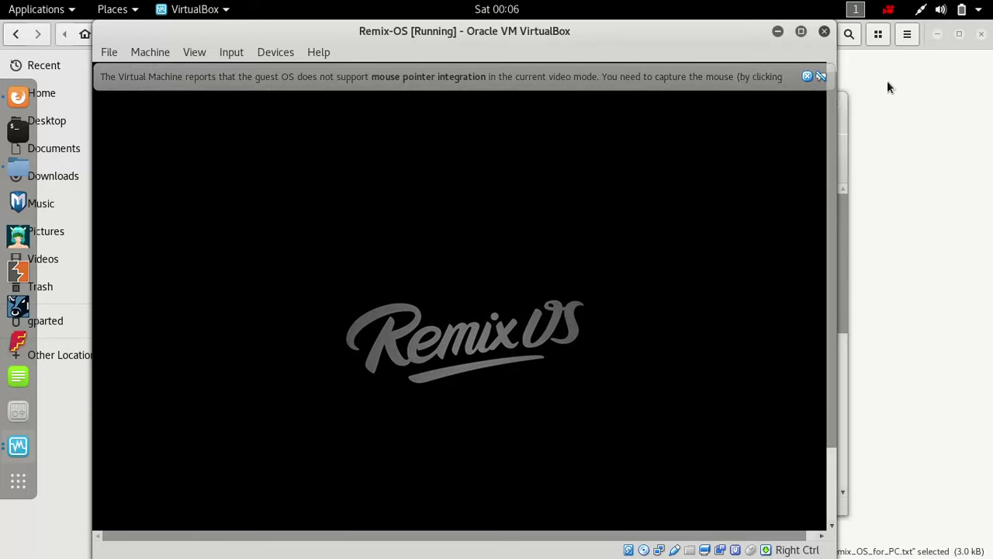
- Dismiss the mouse-integration banner, then click into the VM once the language screen appears
{"action": "left_click", "coordinate": [812, 81]}
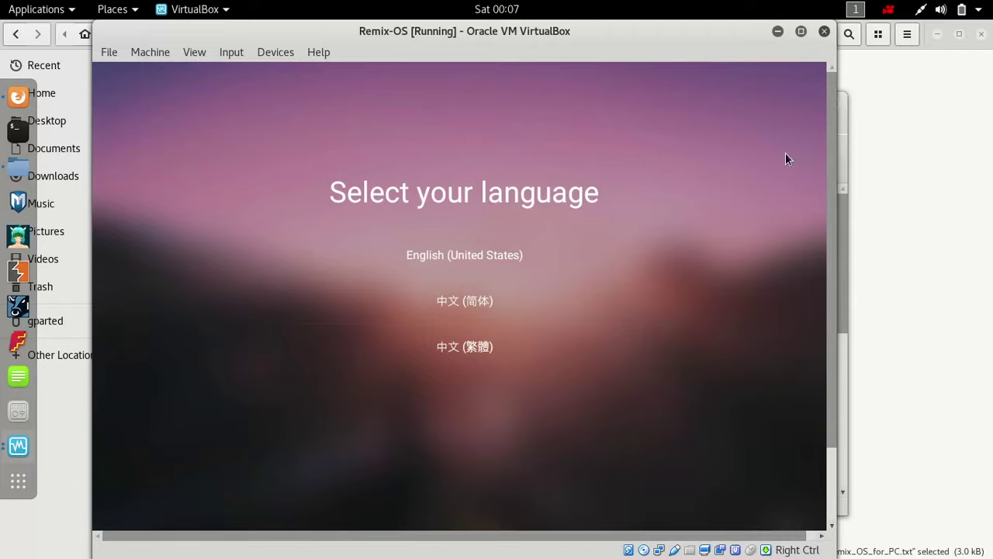
{"action": "left_click", "coordinate": [497, 259]}
- Choose English (United States), accept the user agreement and skip Wi-Fi setup
{"action": "left_click", "coordinate": [439, 257]}
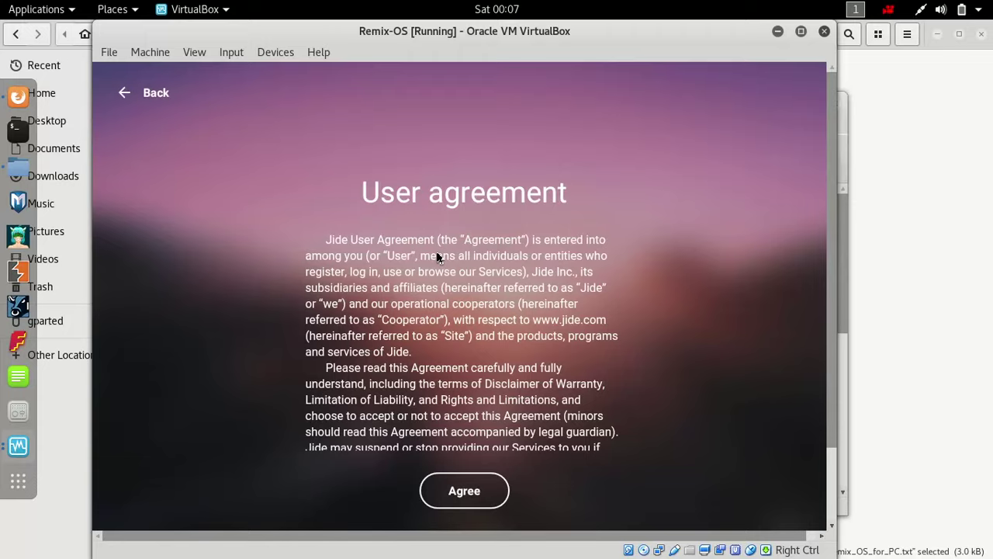
{"action": "left_click", "coordinate": [479, 497]}
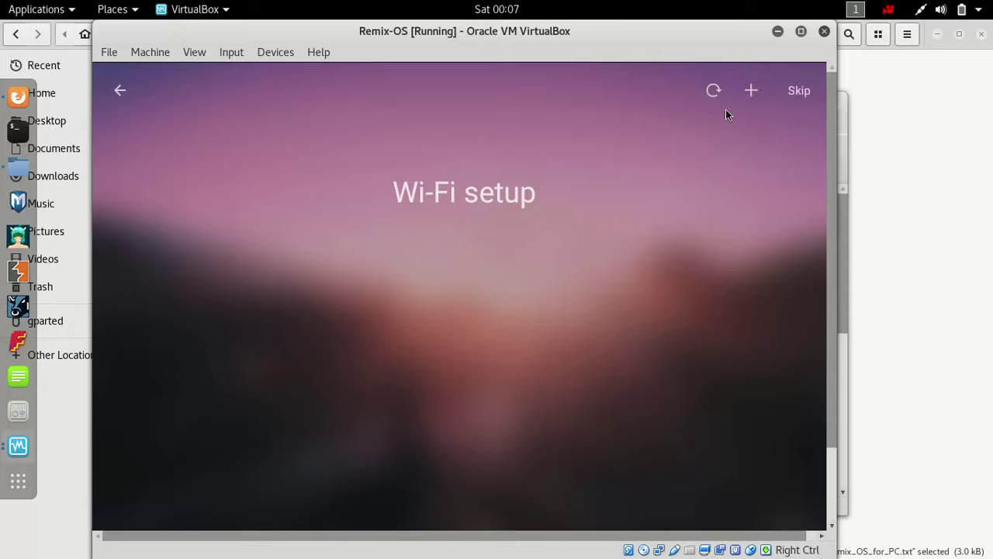
{"action": "left_click", "coordinate": [786, 97]}
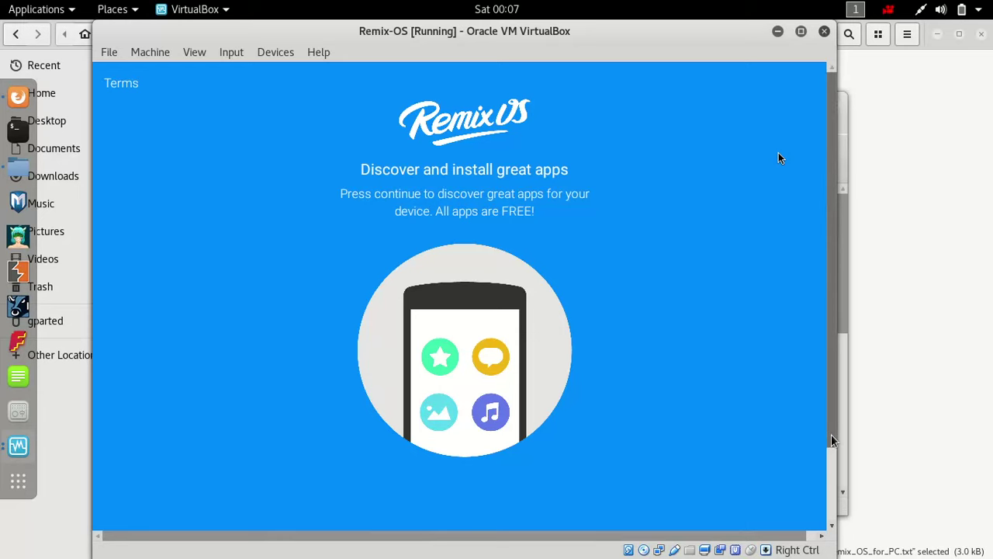
{"action": "left_click_drag", "start_coordinate": [780, 158], "coordinate": [780, 71]}
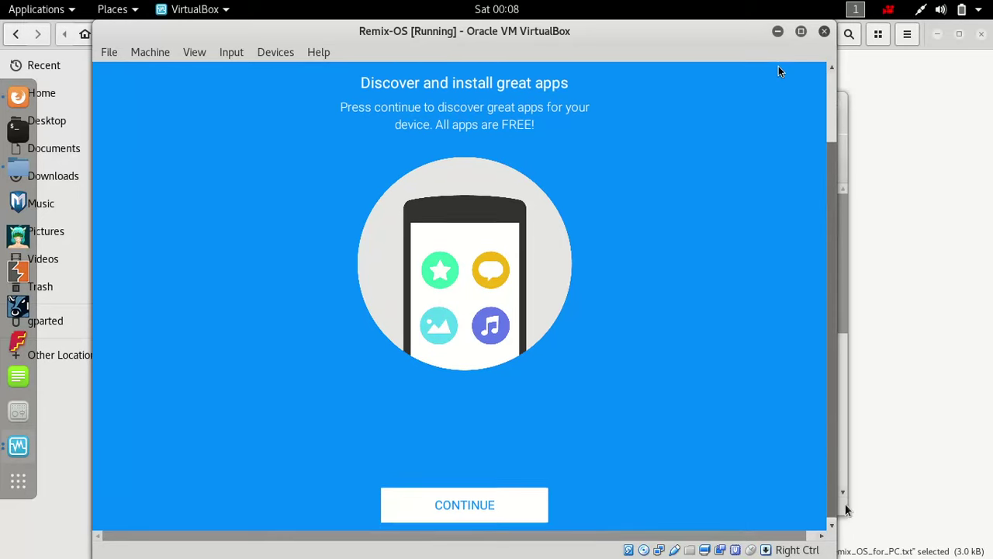
- Capture the mouse, continue to app suggestions, and deselect SmartNews, Mercari and LINE PLAY
{"action": "left_click", "coordinate": [792, 471]}
{"action": "left_click", "coordinate": [489, 415]}
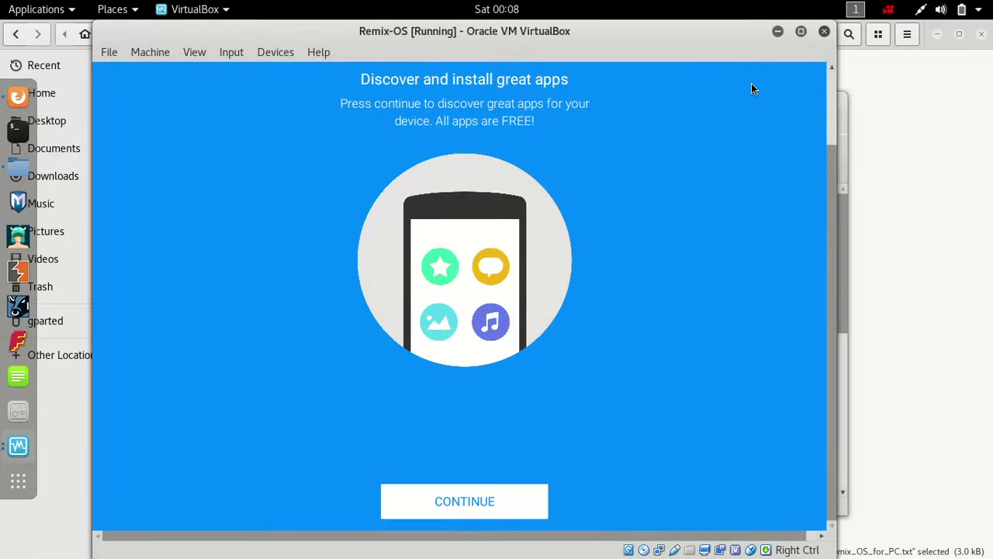
{"action": "left_click", "coordinate": [432, 497]}
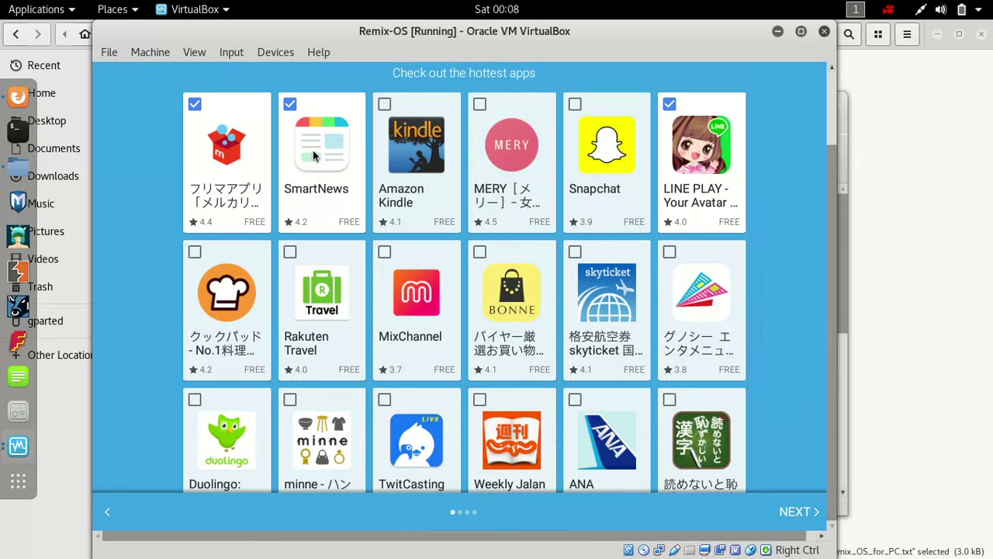
{"action": "left_click", "coordinate": [287, 101]}
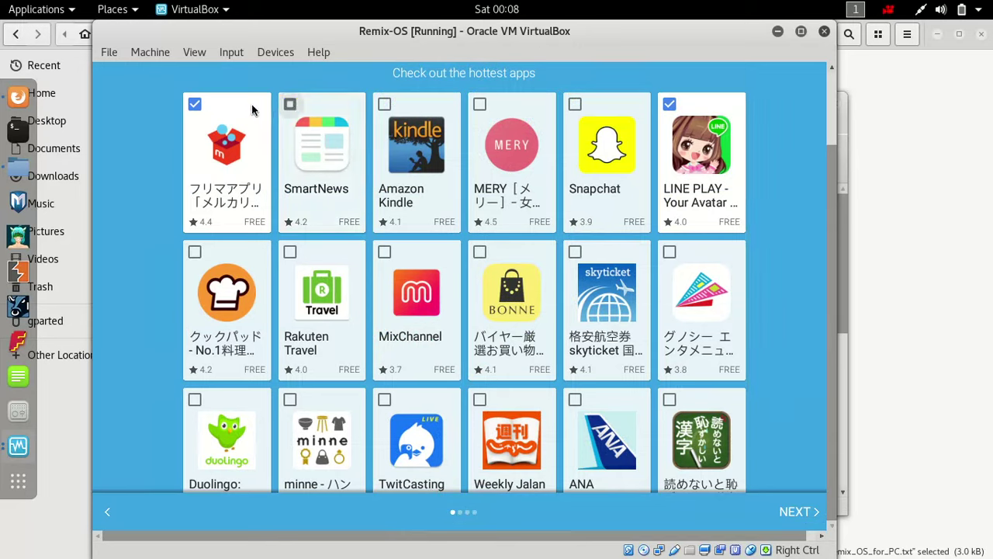
{"action": "left_click", "coordinate": [195, 109]}
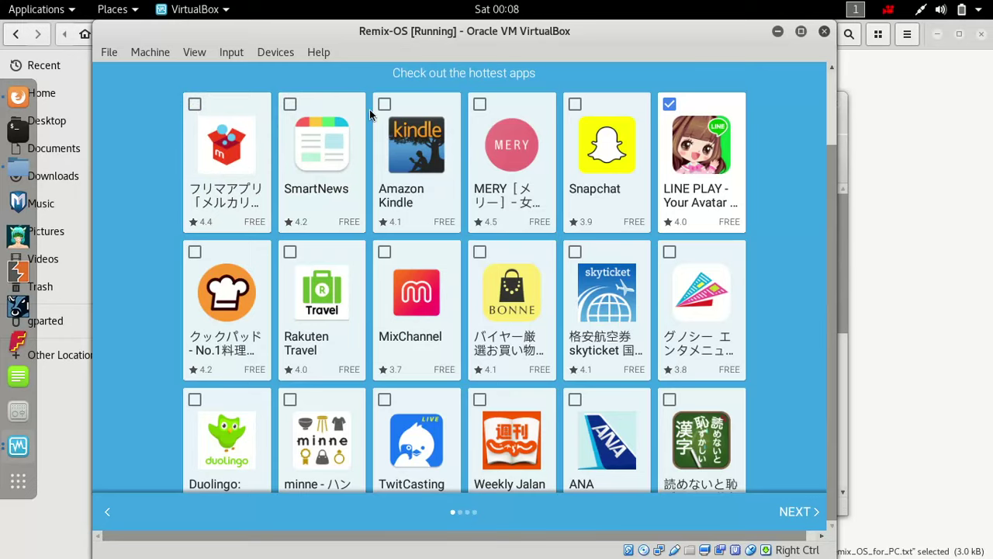
{"action": "left_click", "coordinate": [669, 105]}
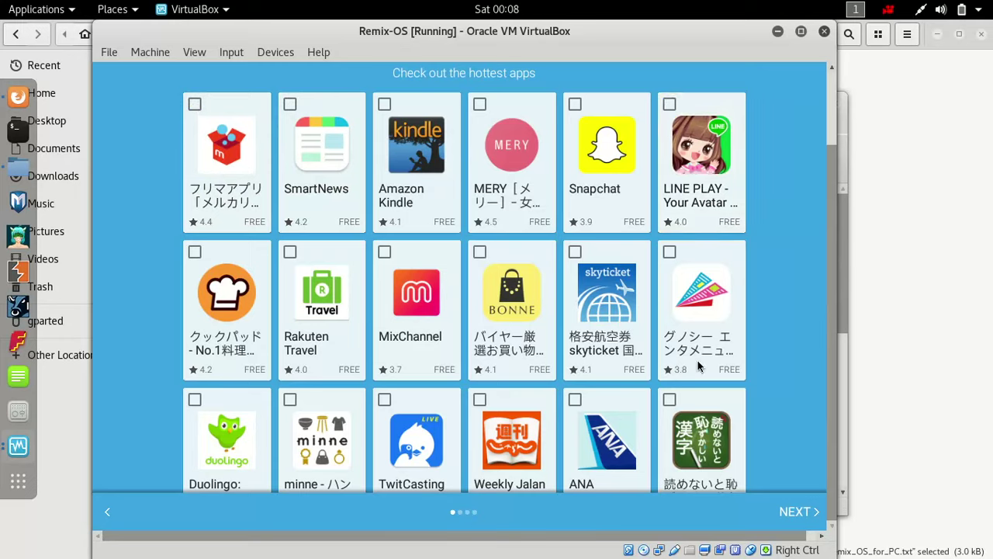
{"action": "left_click", "coordinate": [793, 511]}
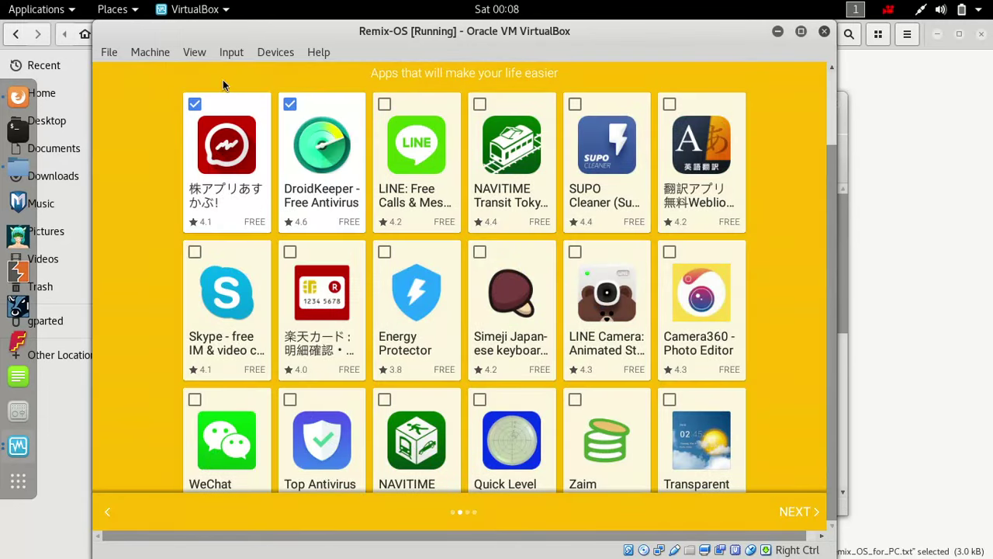
- Deselect 株アプリあすかぶ!, DroidKeeper and the three entertainment apps, then finish app setup
{"action": "left_click", "coordinate": [198, 106]}
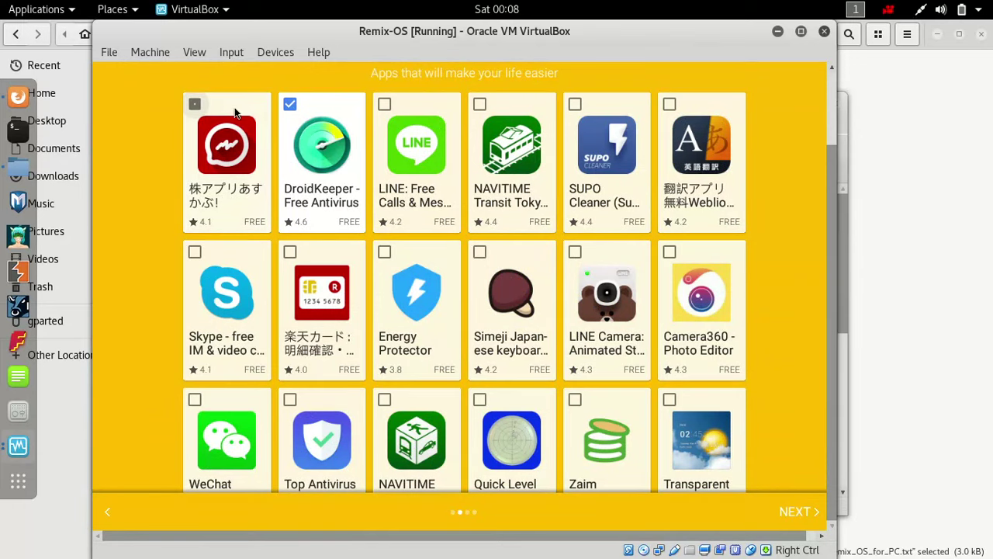
{"action": "left_click", "coordinate": [285, 109]}
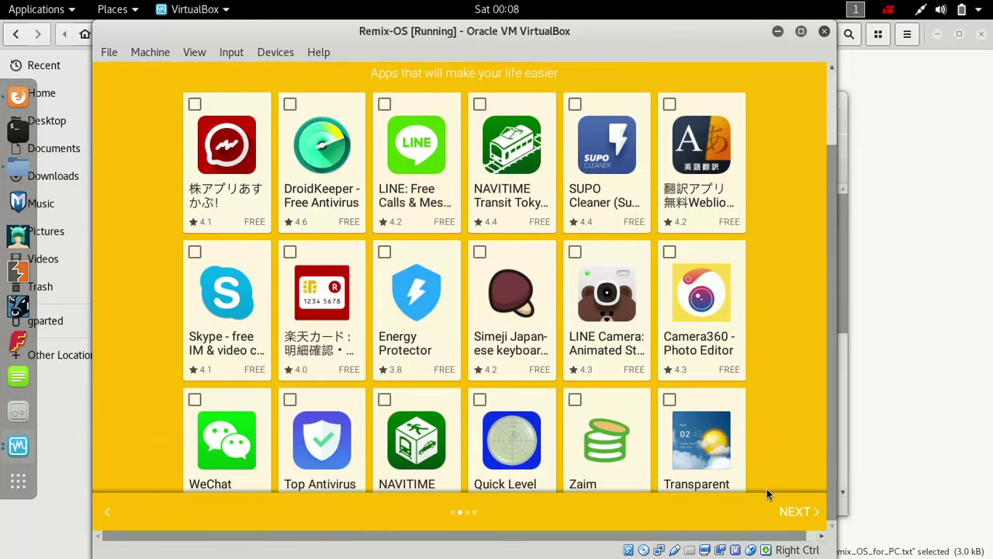
{"action": "left_click", "coordinate": [782, 512]}
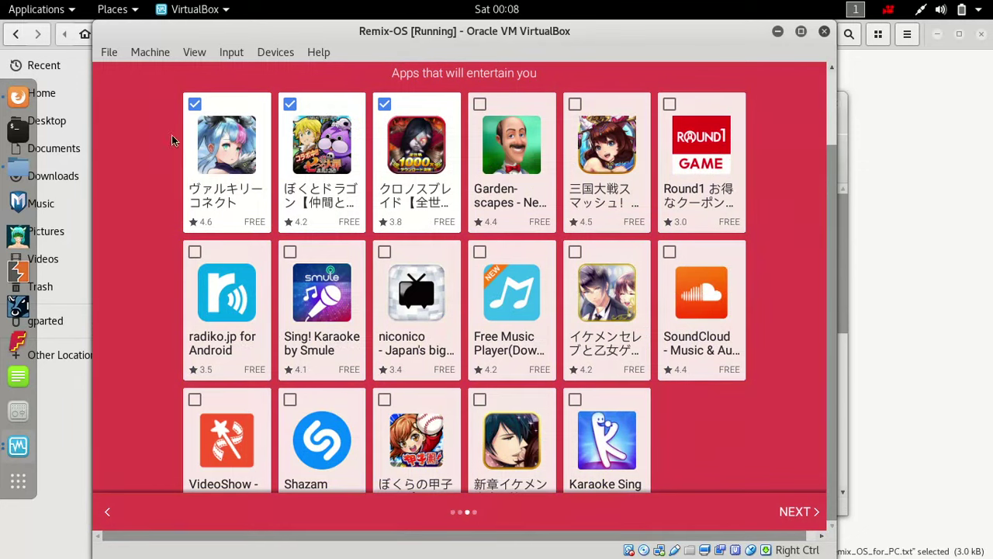
{"action": "left_click", "coordinate": [195, 106]}
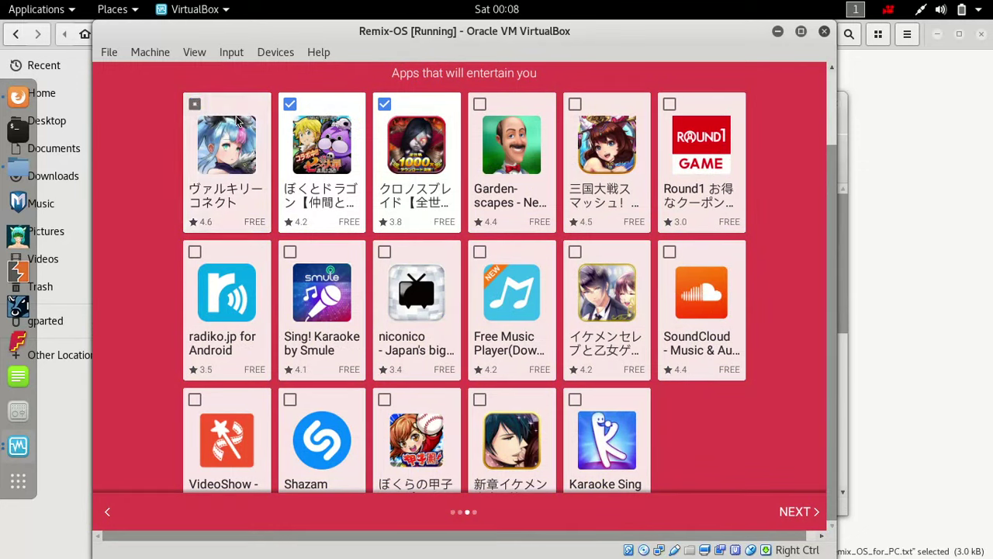
{"action": "left_click", "coordinate": [287, 118]}
{"action": "left_click", "coordinate": [379, 110]}
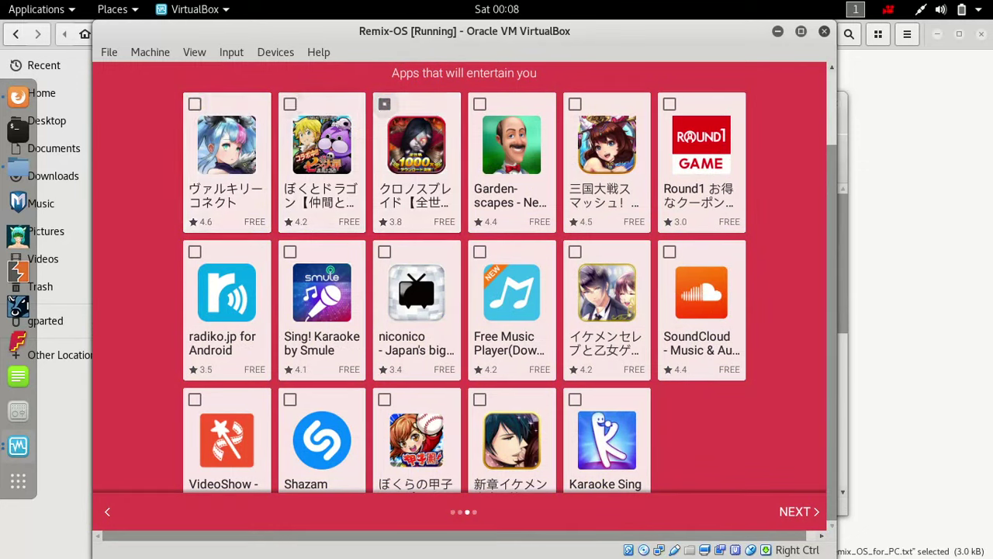
{"action": "left_click", "coordinate": [801, 512]}
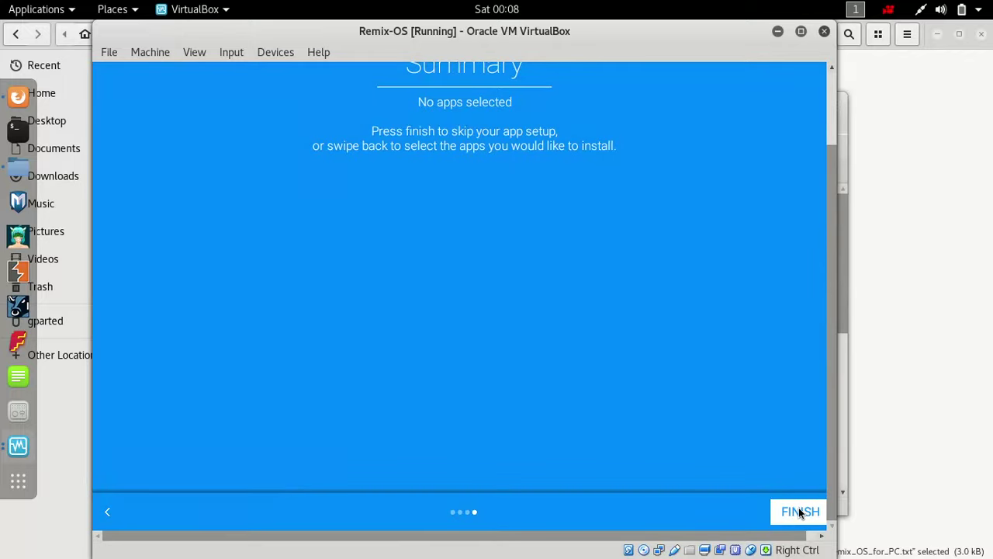
{"action": "left_click", "coordinate": [800, 512]}
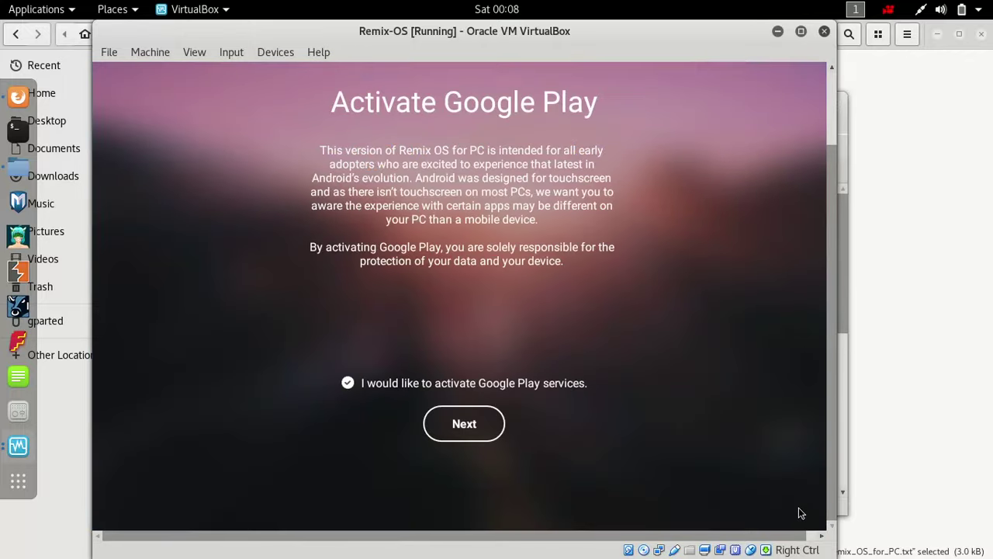
- Proceed with Google Play services activation ticked and open the desktop's context menu
{"action": "left_click", "coordinate": [462, 419]}
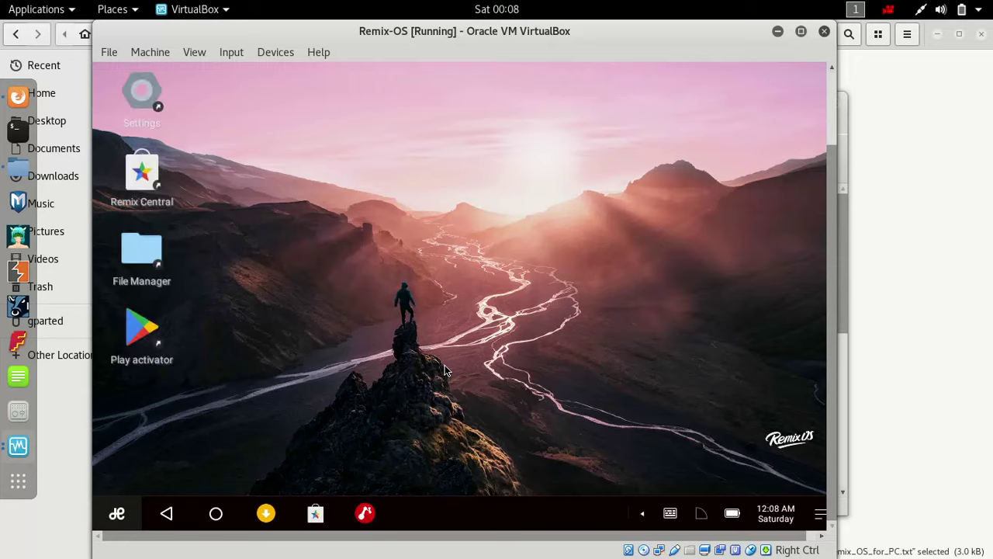
{"action": "right_click", "coordinate": [447, 253]}
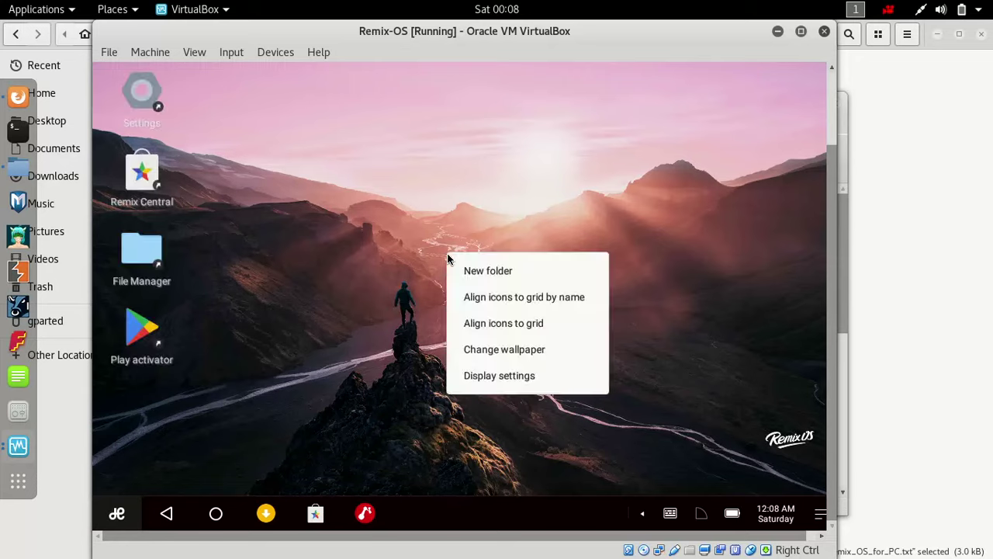
{"action": "left_click", "coordinate": [476, 383]}
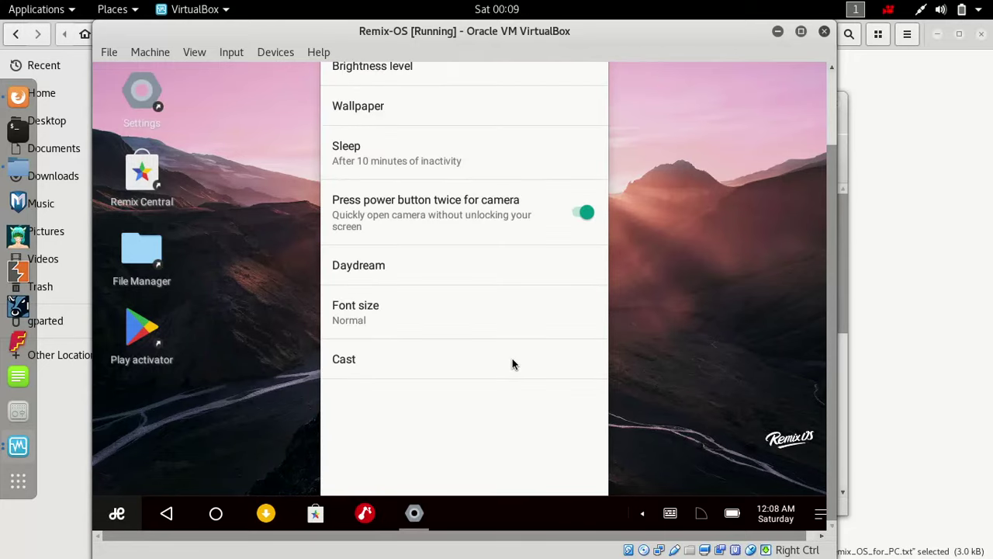
{"action": "scroll", "coordinate": [831, 393], "scroll_direction": "up", "scroll_amount": 3}
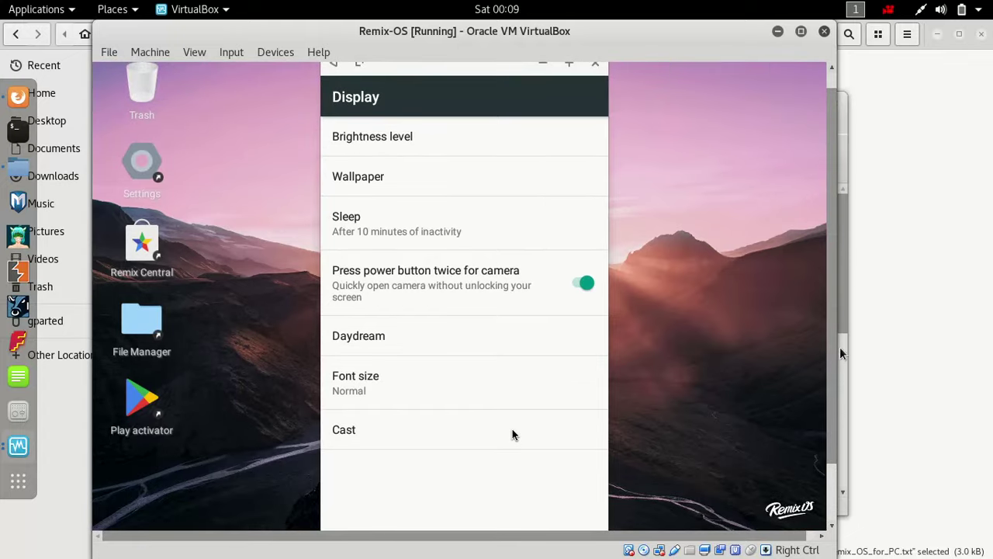
{"action": "left_click_drag", "start_coordinate": [849, 308], "coordinate": [840, 259]}
{"action": "left_click", "coordinate": [738, 204]}
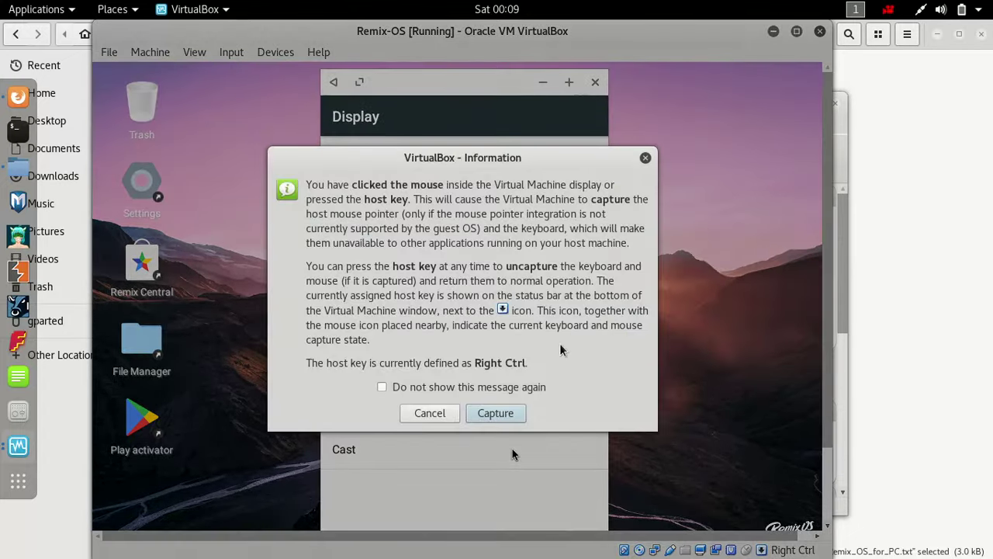
{"action": "left_click", "coordinate": [495, 416]}
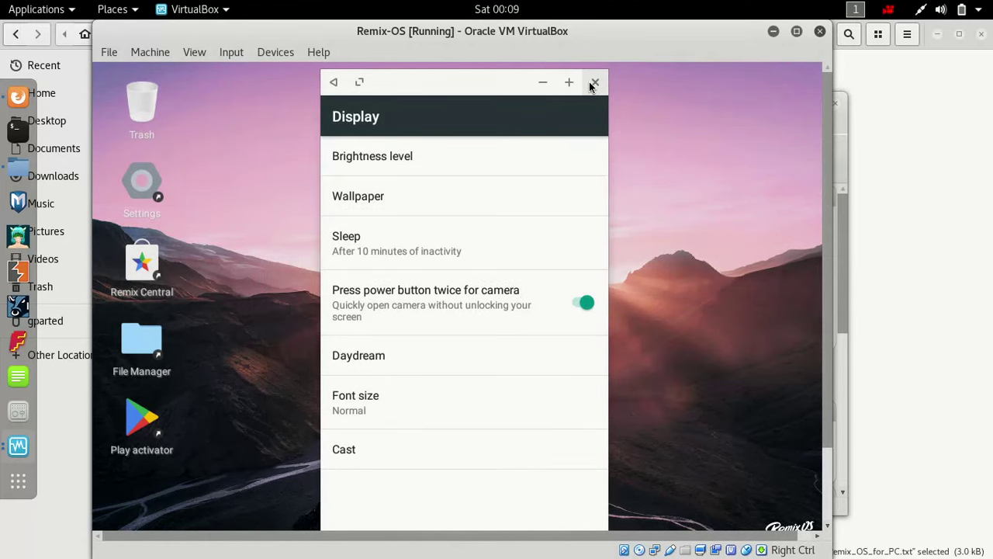
{"action": "left_click", "coordinate": [594, 81]}
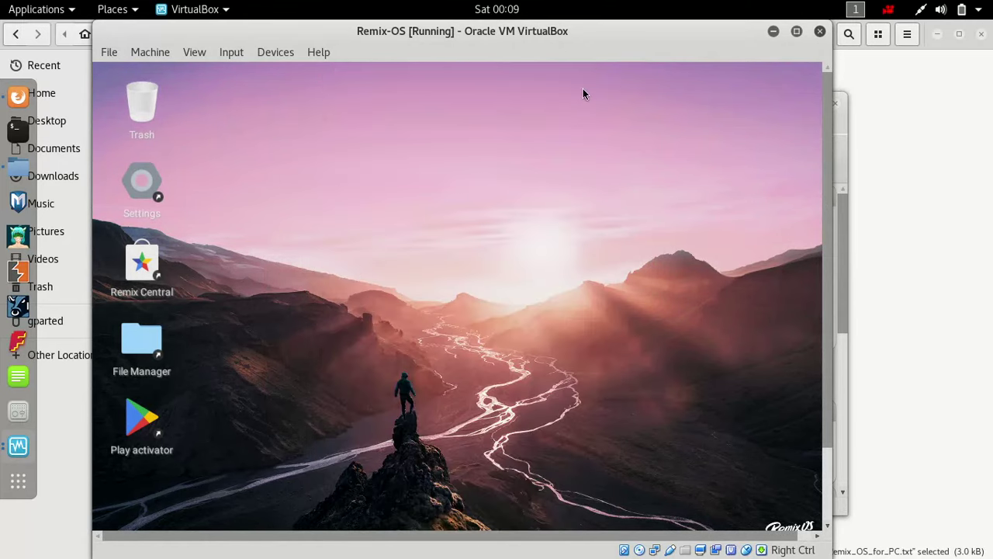
- Run the Play activator to install Google Play services and dismiss the Done message
{"action": "double_click", "coordinate": [156, 435]}
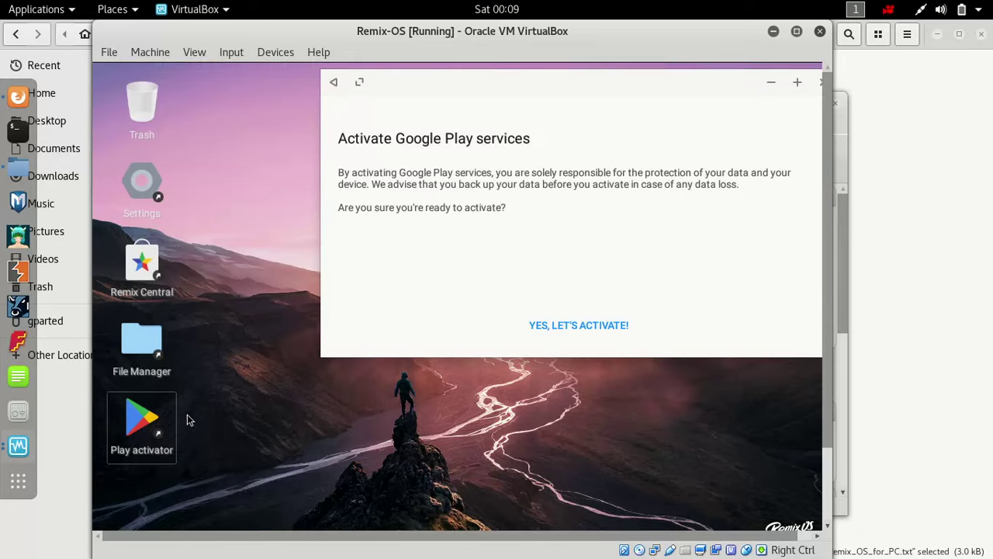
{"action": "left_click", "coordinate": [564, 326]}
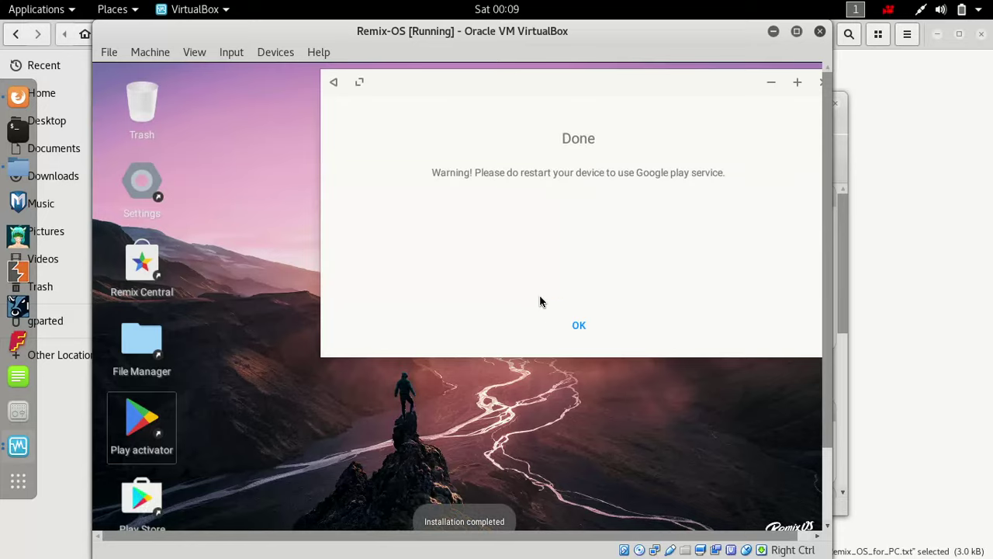
{"action": "left_click", "coordinate": [570, 330]}
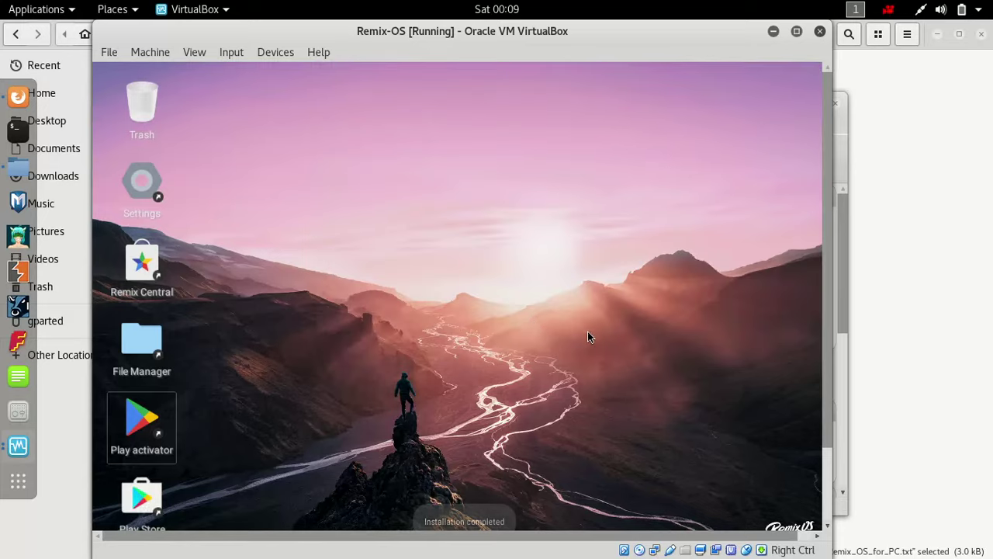
- Capture the mouse into the VM and open the Remix OS app drawer
{"action": "left_click", "coordinate": [830, 449]}
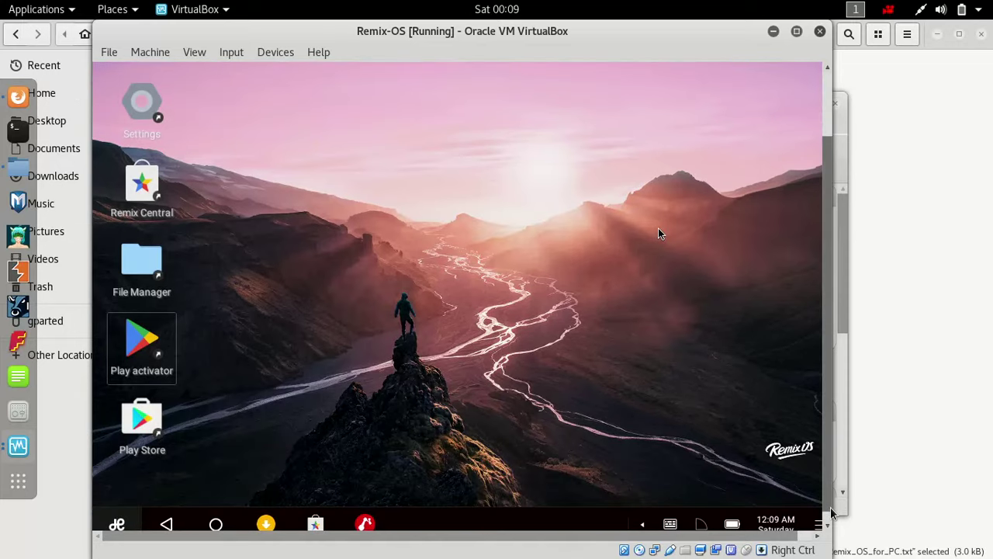
{"action": "left_click", "coordinate": [579, 394]}
{"action": "left_click", "coordinate": [496, 413]}
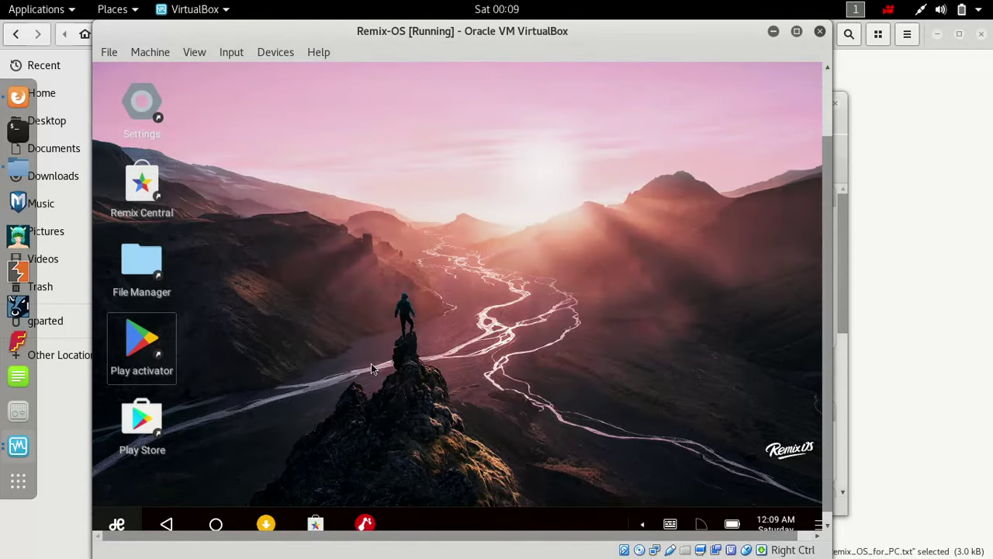
{"action": "left_click", "coordinate": [117, 524]}
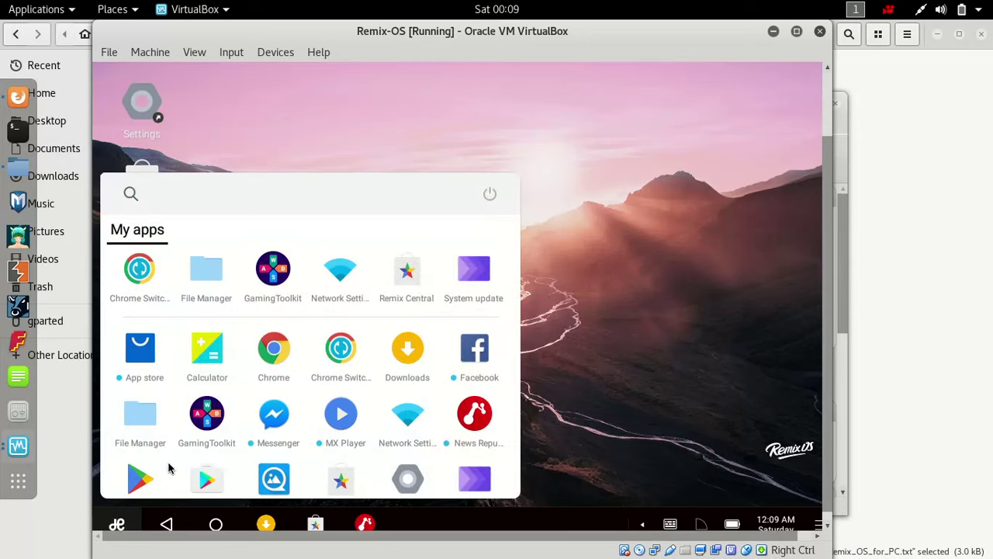
- Restart Remix OS from the app drawer's power options
{"action": "left_click", "coordinate": [488, 196]}
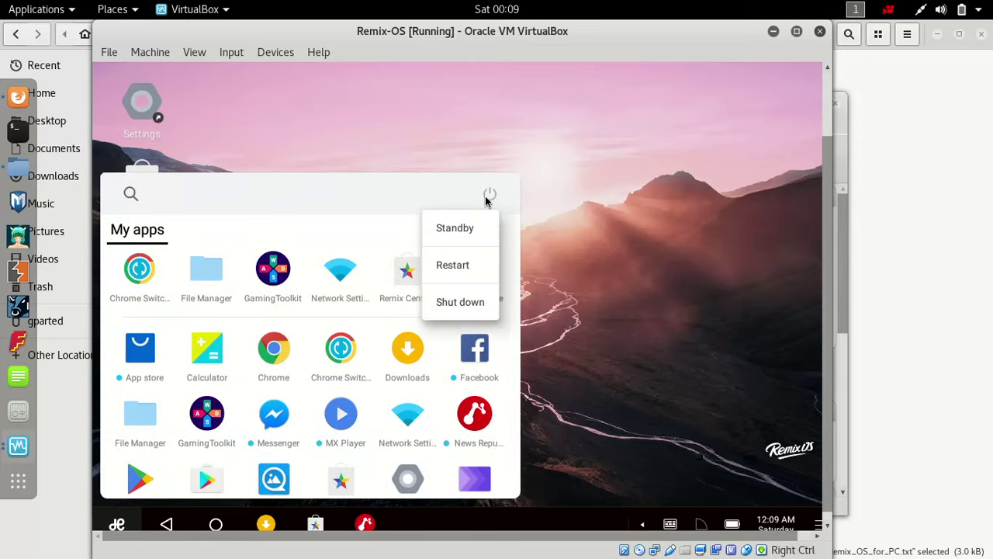
{"action": "left_click", "coordinate": [454, 266]}
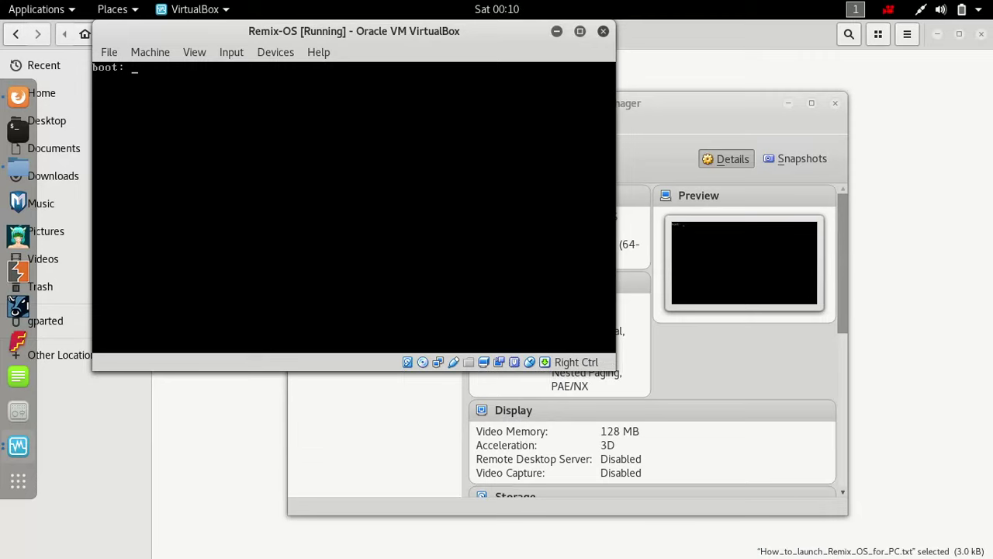
- Bring up the Remix OS boot menu and leave Guest mode highlighted
{"action": "key", "text": "Return"}
{"action": "key", "text": "Down"}
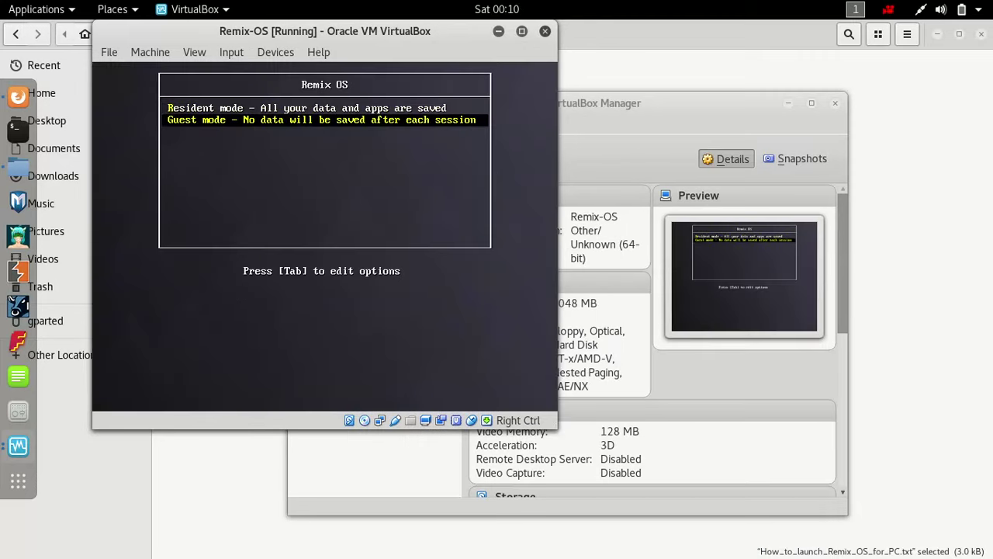
{"action": "key", "text": "Up"}
{"action": "key", "text": "Down"}
- Release the mouse, force-unmount the disc from the virtual optical drive, and reboot the guest
{"action": "key", "text": "Control_R"}
{"action": "left_click", "coordinate": [110, 52]}
{"action": "left_click", "coordinate": [329, 415]}
{"action": "left_click", "coordinate": [365, 421]}
{"action": "left_click", "coordinate": [403, 495]}
{"action": "left_click", "coordinate": [337, 301]}
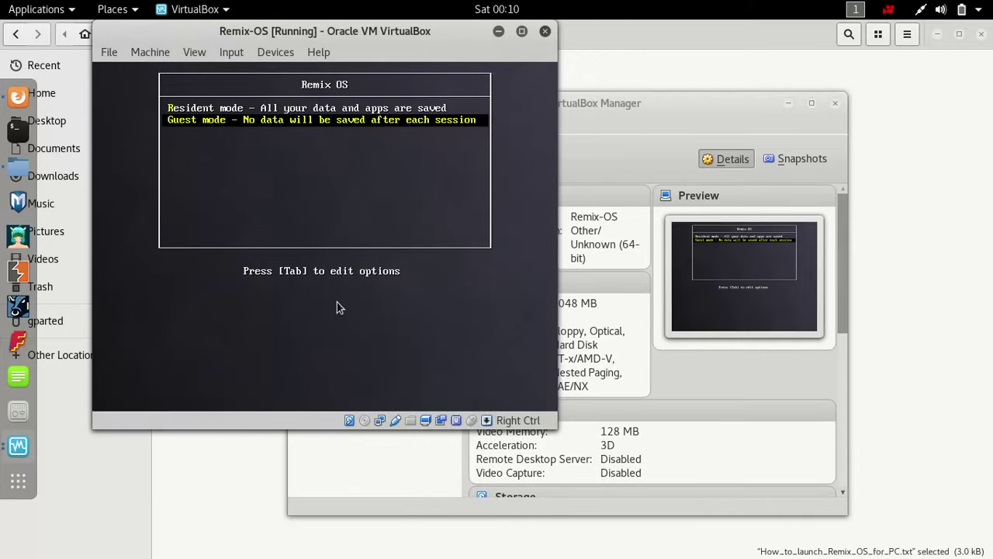
{"action": "key", "text": "Escape"}
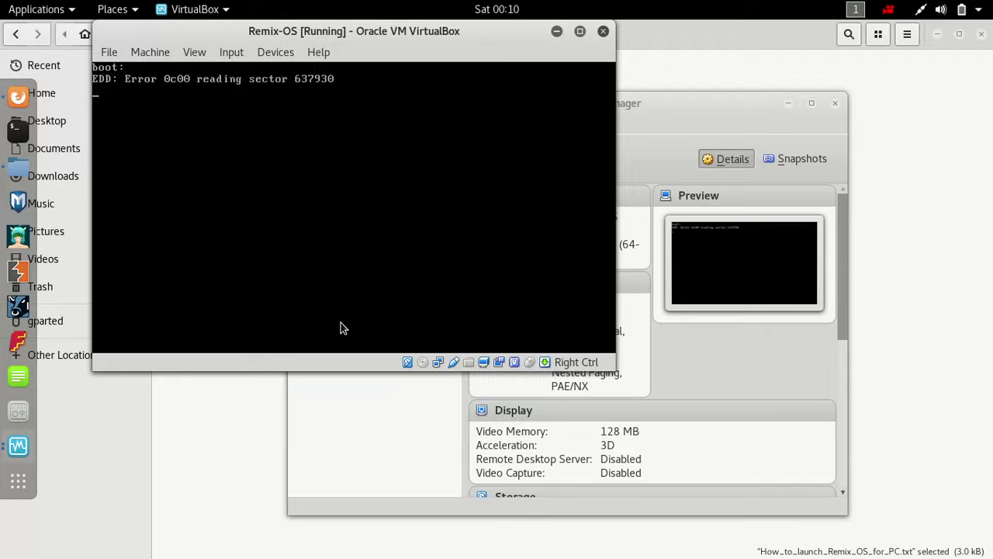
- Power off the Remix-OS VM via File > Close, then start it again from VirtualBox Manager
{"action": "left_click", "coordinate": [109, 52]}
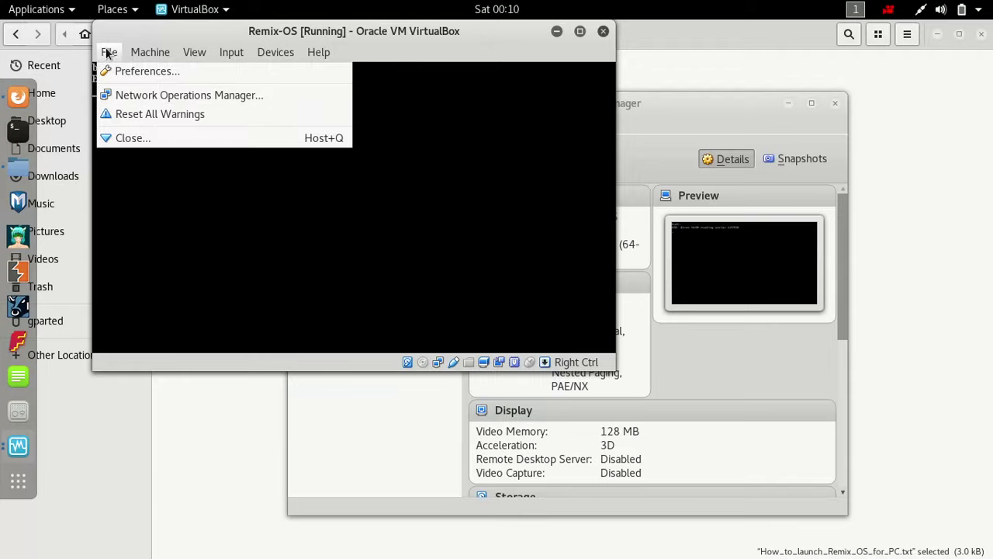
{"action": "left_click", "coordinate": [146, 137]}
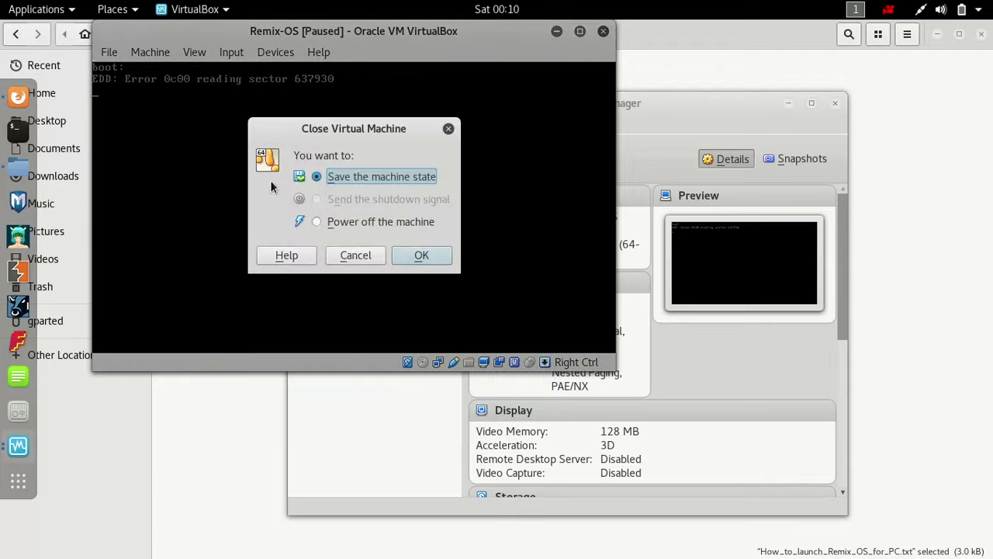
{"action": "left_click", "coordinate": [369, 226]}
{"action": "left_click", "coordinate": [414, 254]}
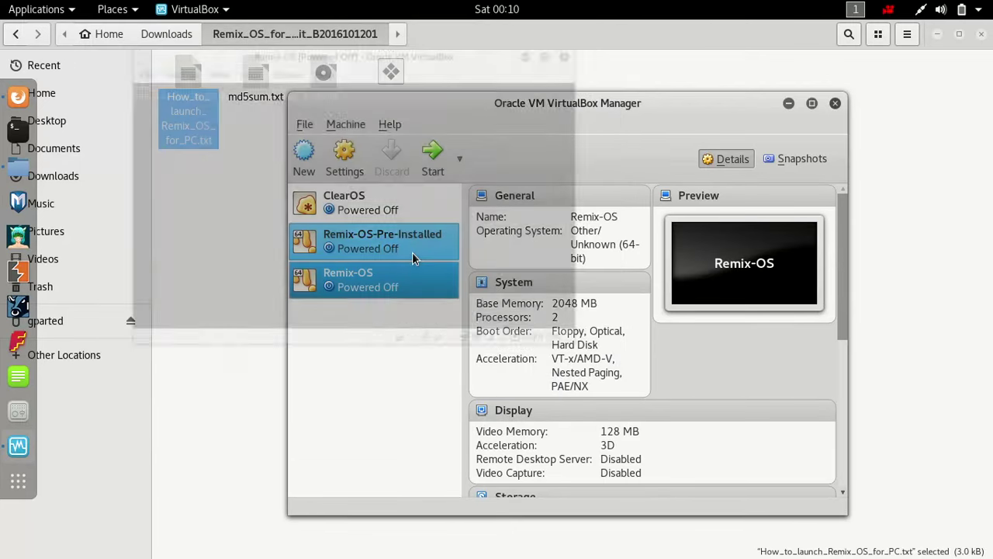
{"action": "left_click", "coordinate": [433, 169]}
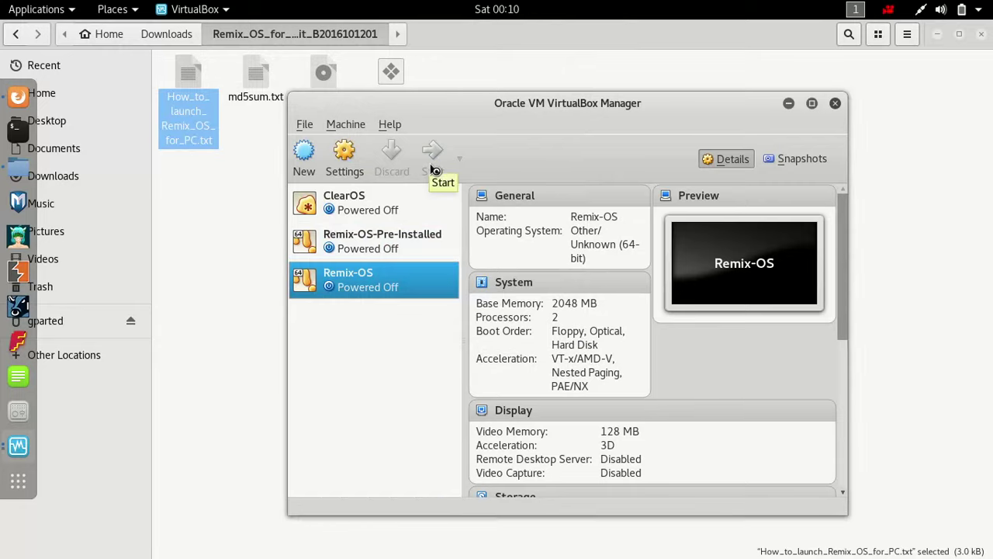
{"action": "left_click", "coordinate": [433, 161]}
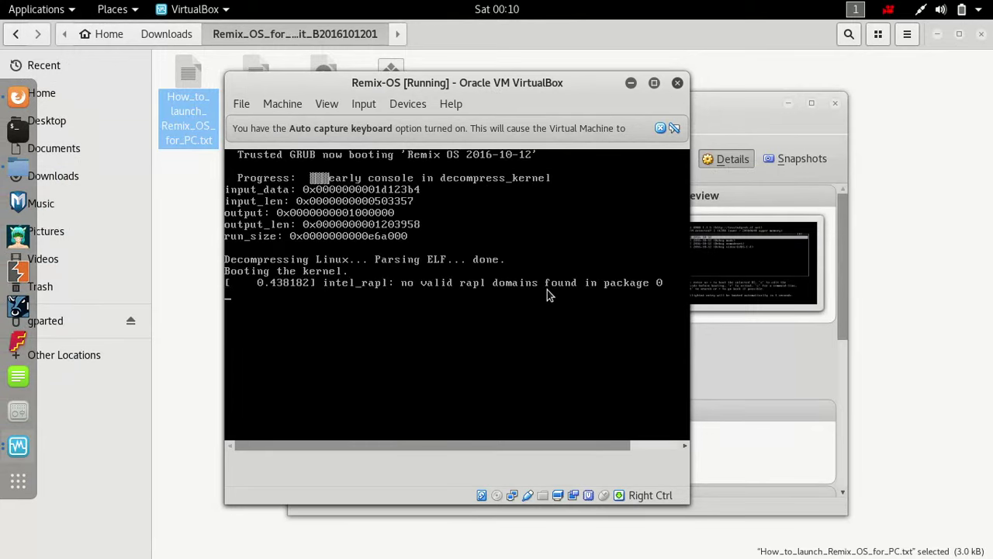
- Resize the VM window and dismiss the keyboard auto-capture and mouse integration notices
{"action": "left_click", "coordinate": [660, 87]}
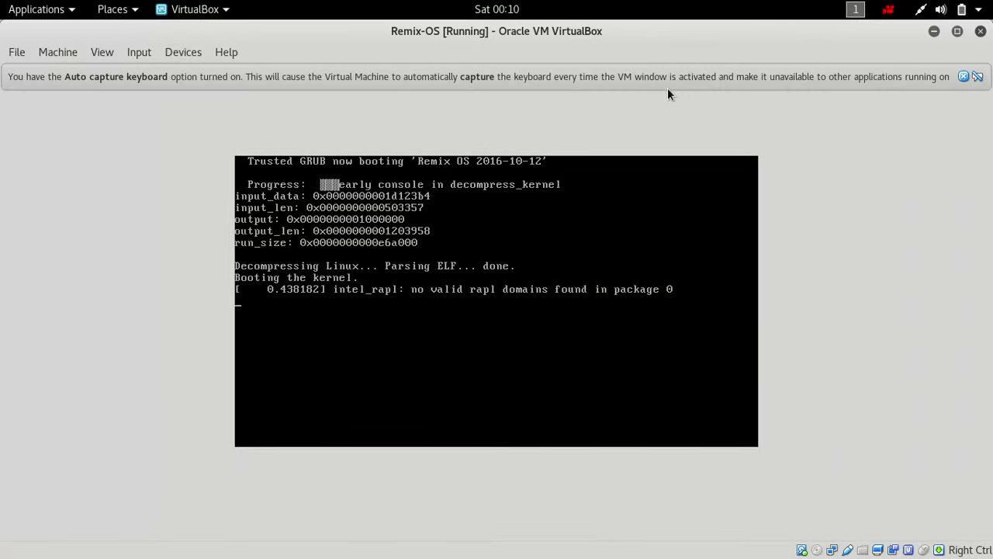
{"action": "left_click", "coordinate": [950, 39]}
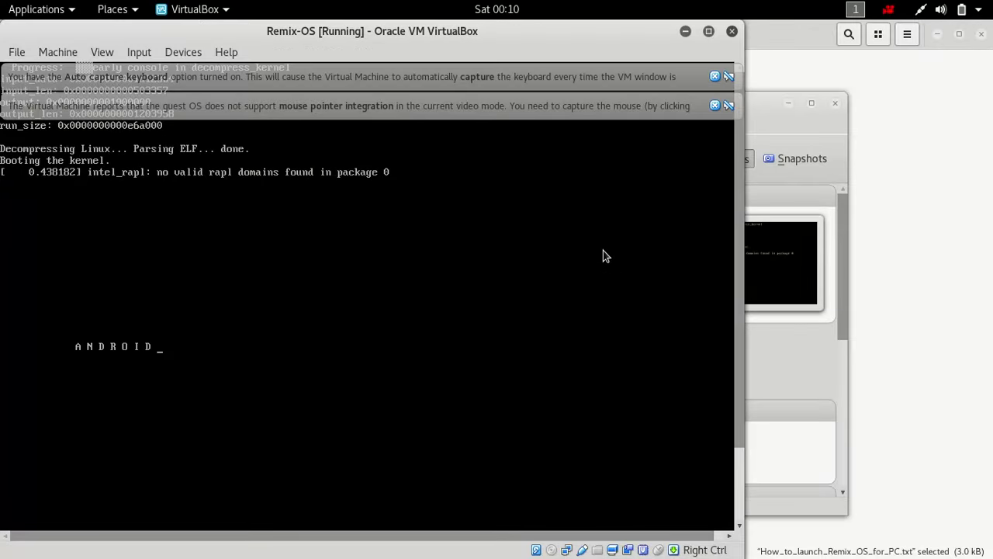
{"action": "double_click", "coordinate": [523, 31]}
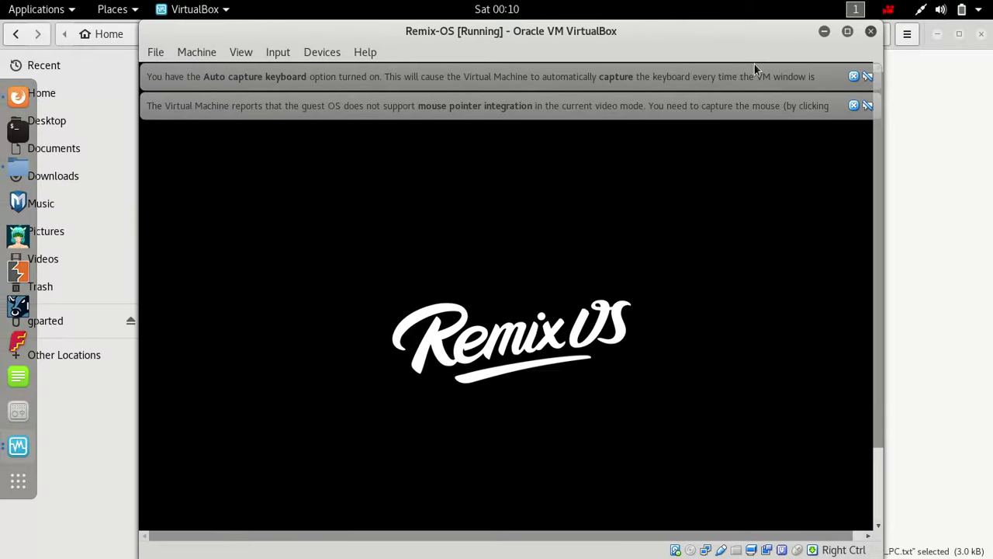
{"action": "left_click", "coordinate": [854, 78]}
{"action": "left_click", "coordinate": [853, 77]}
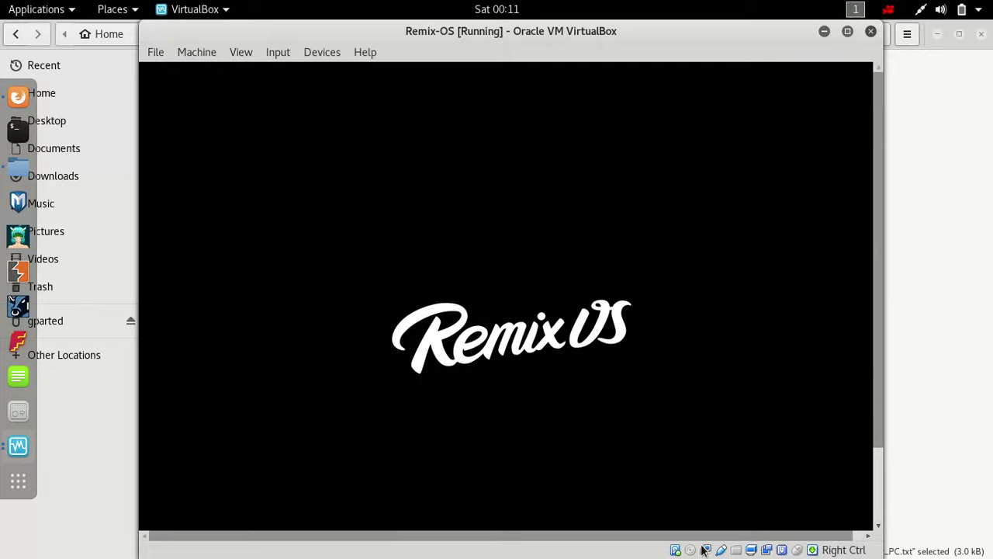
- Capture the mouse into the guest and launch Play Store from the Remix OS desktop
{"action": "mouse_move", "coordinate": [680, 551]}
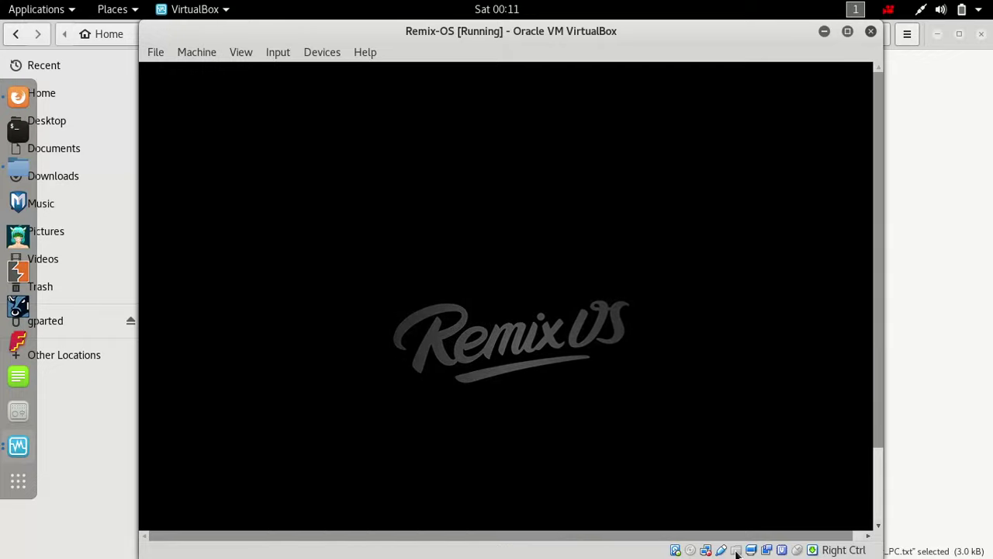
{"action": "mouse_move", "coordinate": [760, 552]}
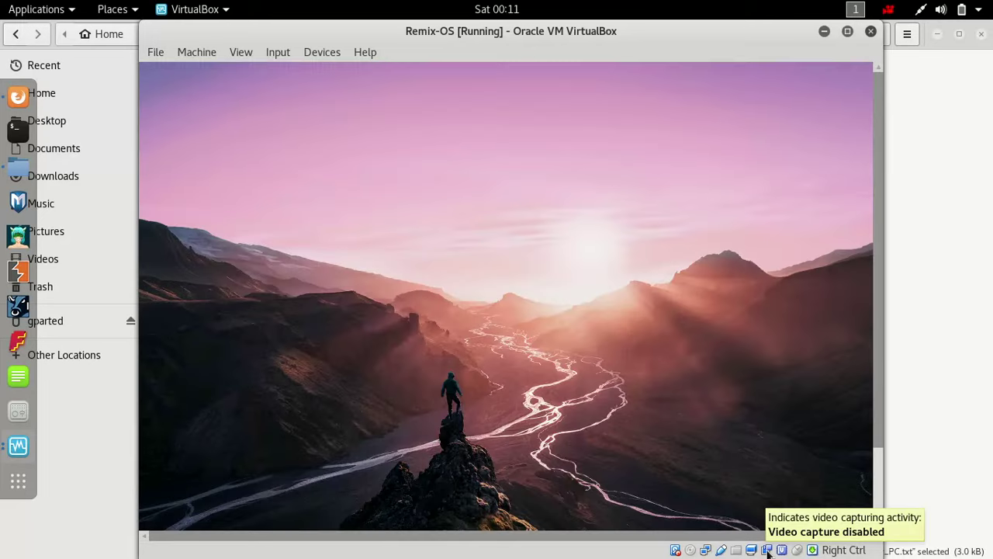
{"action": "left_click", "coordinate": [503, 346]}
{"action": "left_click", "coordinate": [543, 412]}
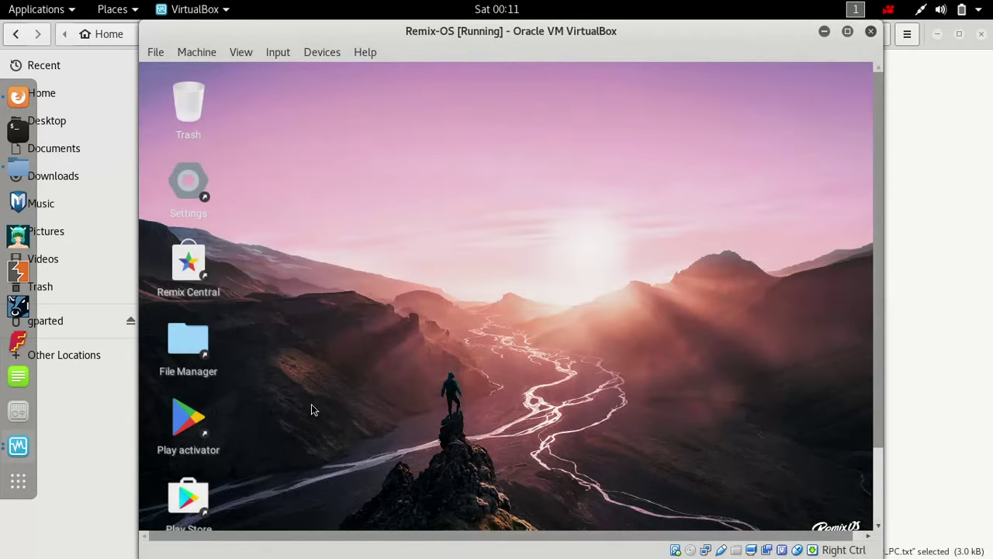
{"action": "double_click", "coordinate": [189, 497]}
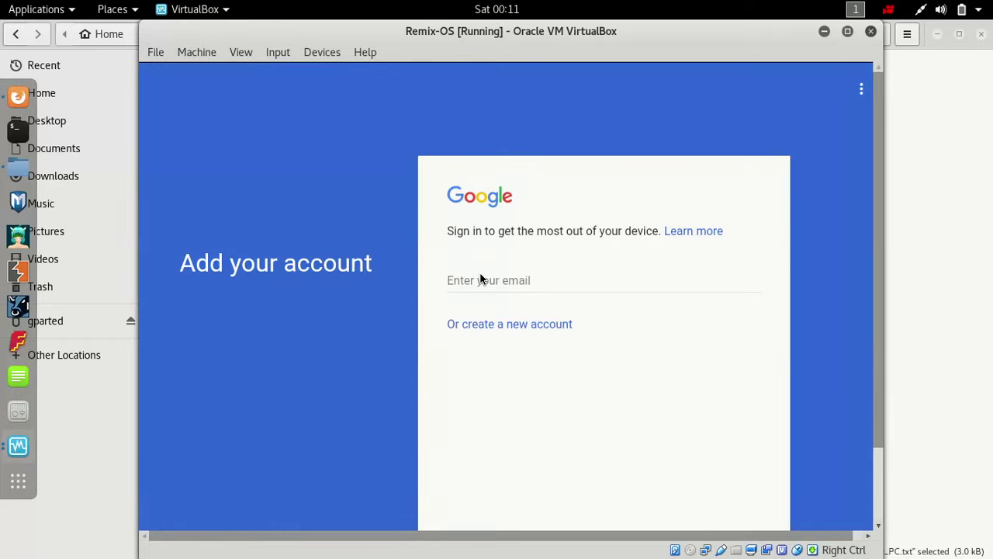
- Sign in to Play Store with the Google account's e-mail address and password
{"action": "left_click", "coordinate": [480, 280]}
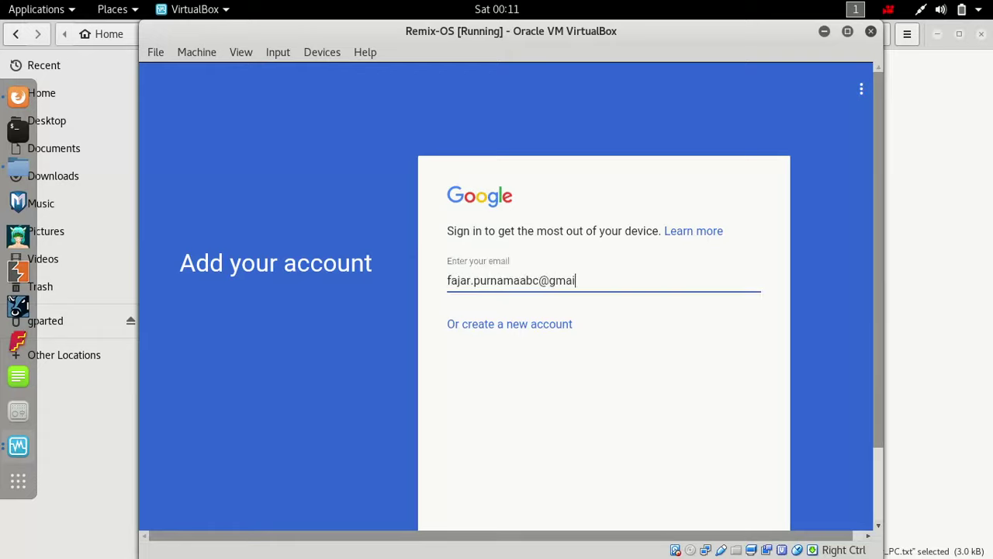
{"action": "key", "text": "Return"}
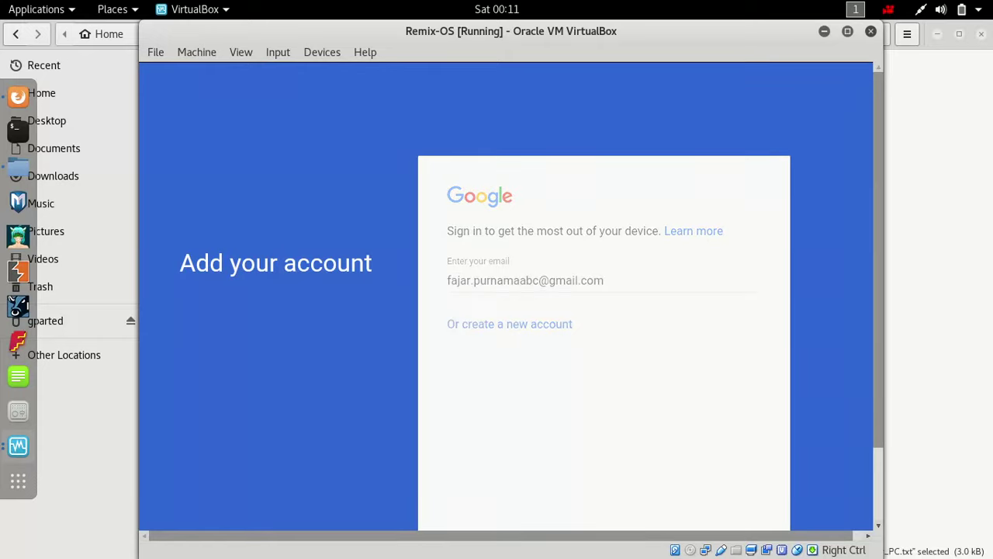
{"action": "type", "text": "••"}
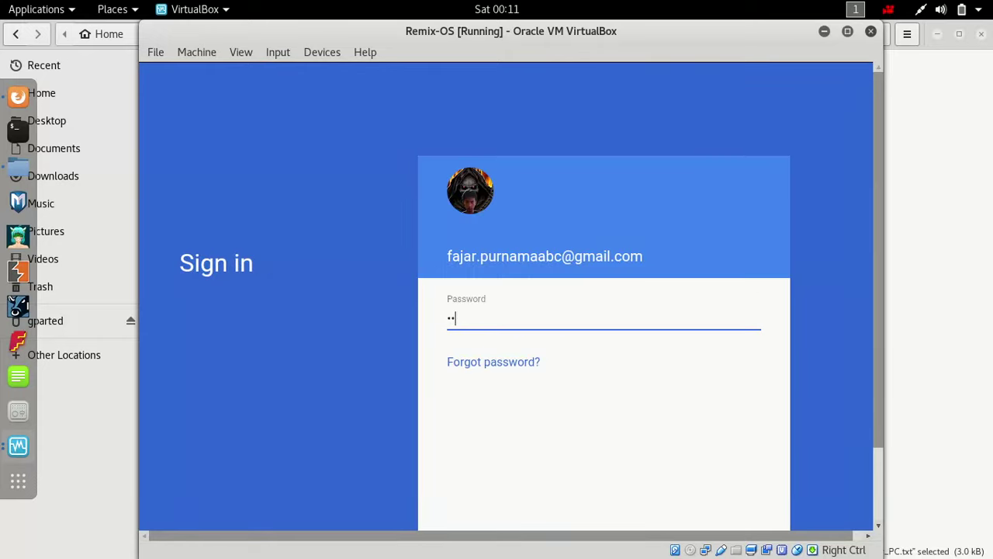
{"action": "type", "text": "•••••••••"}
{"action": "key", "text": "Return"}
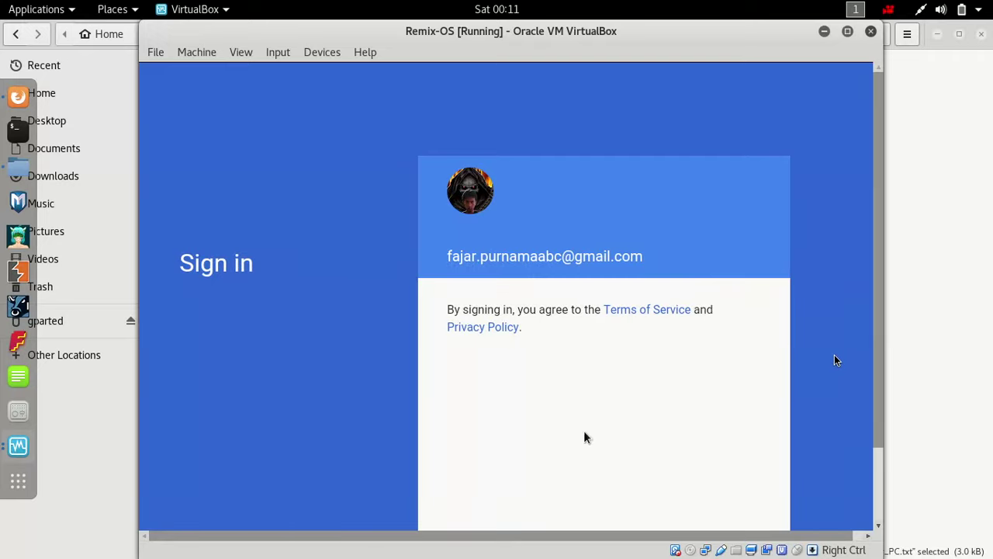
- Accept the Terms of Service and continue past the Google services backup option
{"action": "left_click", "coordinate": [834, 266]}
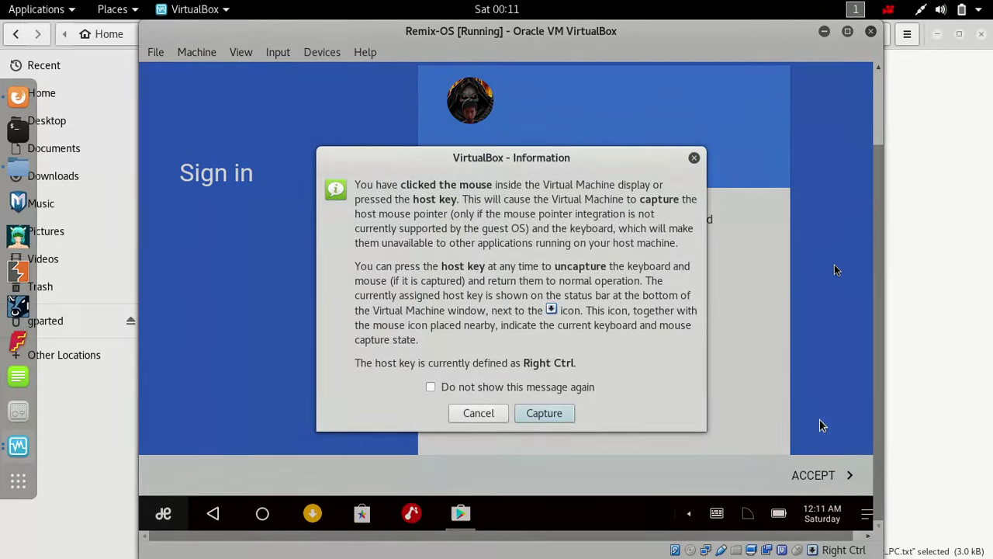
{"action": "left_click", "coordinate": [576, 416]}
{"action": "left_click", "coordinate": [816, 488]}
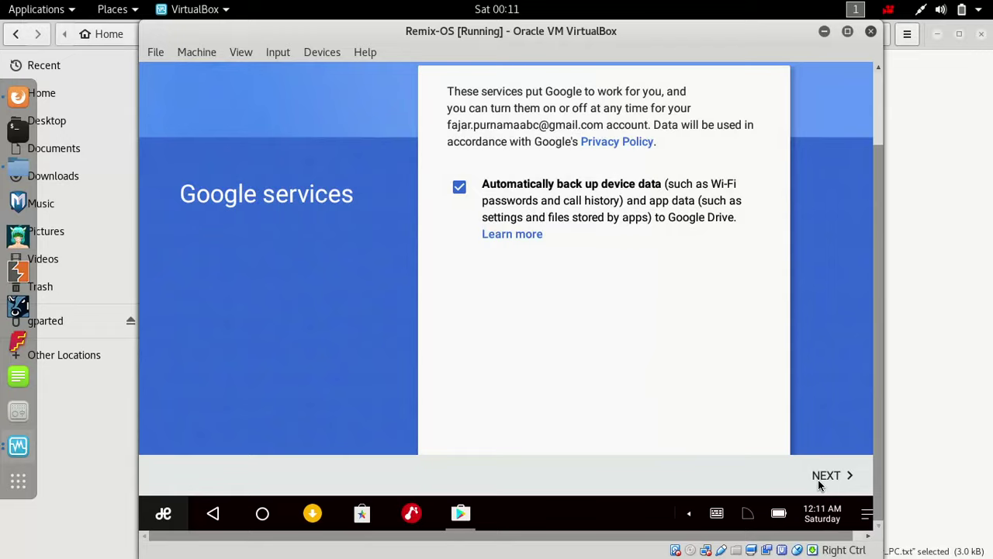
{"action": "left_click", "coordinate": [819, 483]}
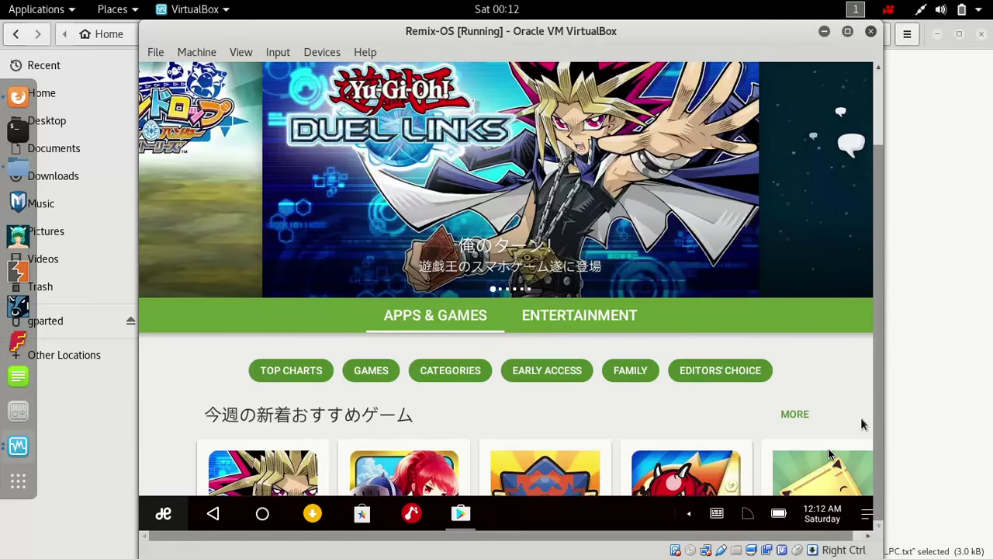
- Search the Play Store for Clash Royale and install it
{"action": "left_click_drag", "start_coordinate": [877, 416], "coordinate": [894, 313]}
{"action": "left_click", "coordinate": [456, 104]}
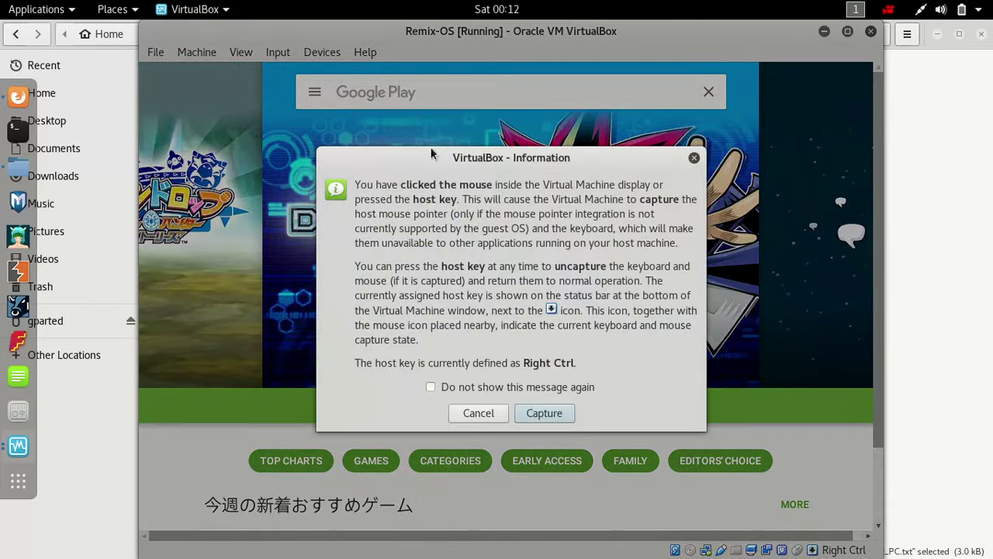
{"action": "left_click", "coordinate": [526, 412]}
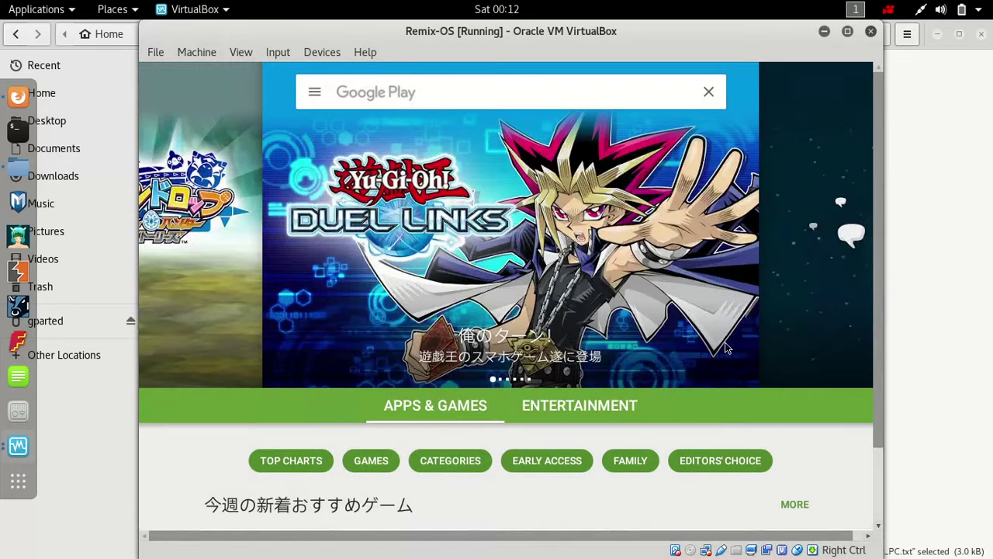
{"action": "left_click", "coordinate": [364, 93]}
{"action": "type", "text": "c"}
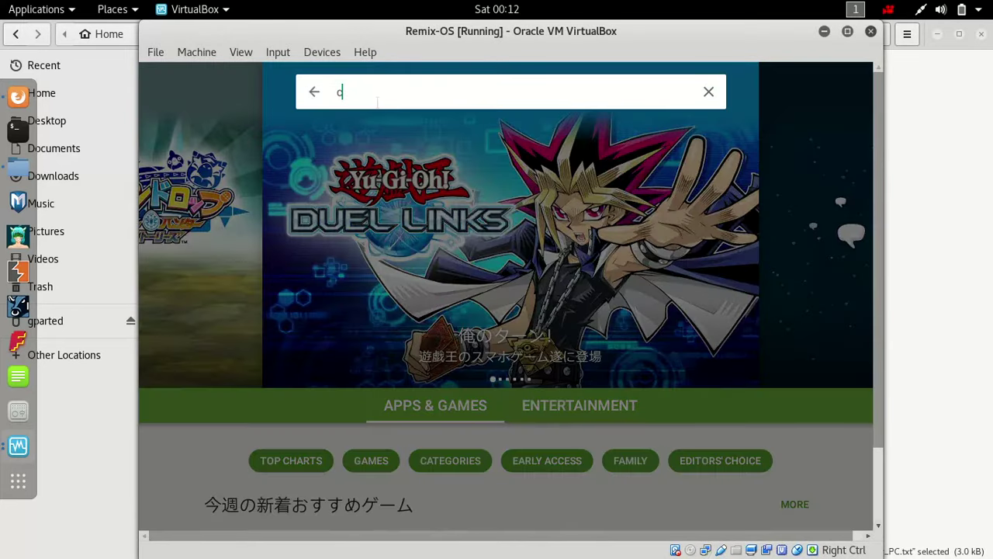
{"action": "type", "text": "lash rot"}
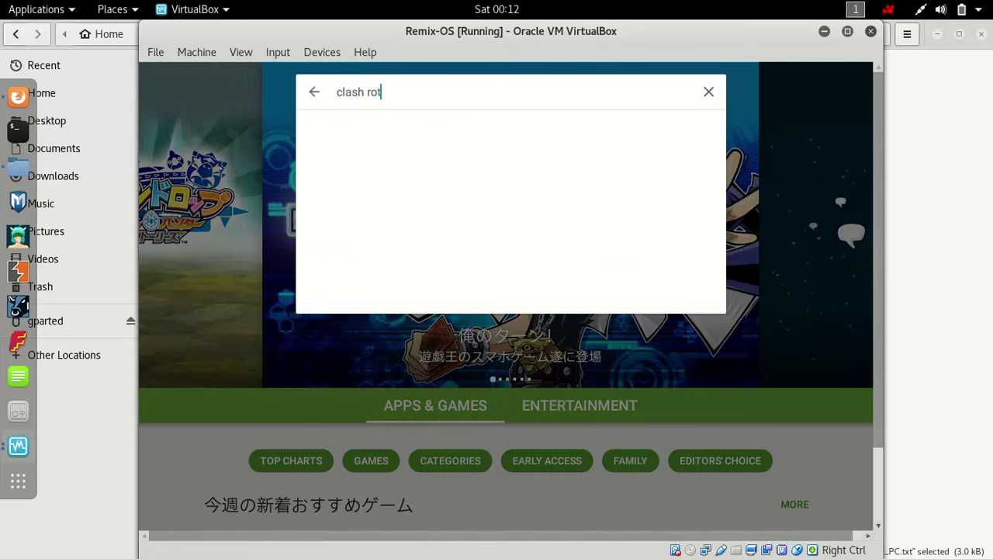
{"action": "type", "text": "yayal"}
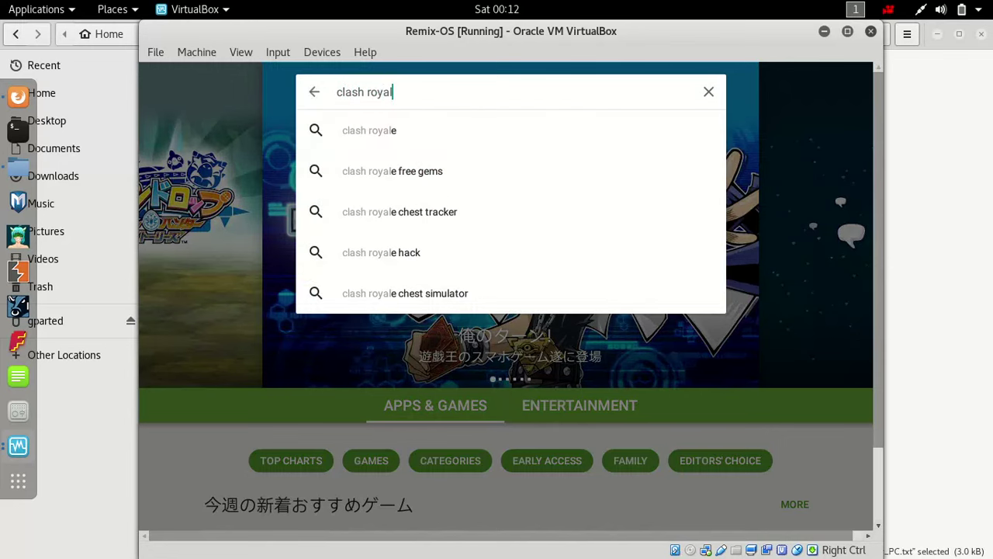
{"action": "left_click", "coordinate": [358, 132]}
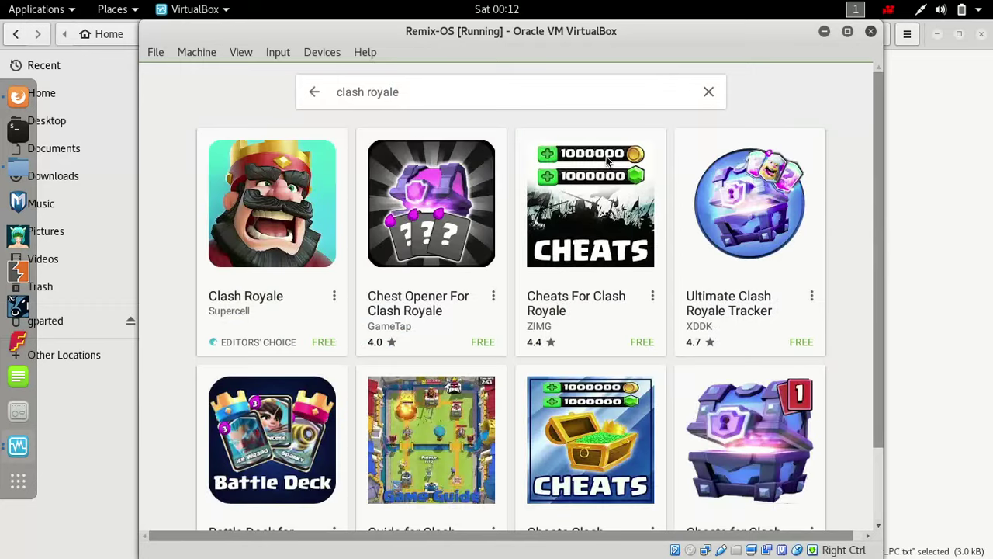
{"action": "left_click", "coordinate": [337, 201]}
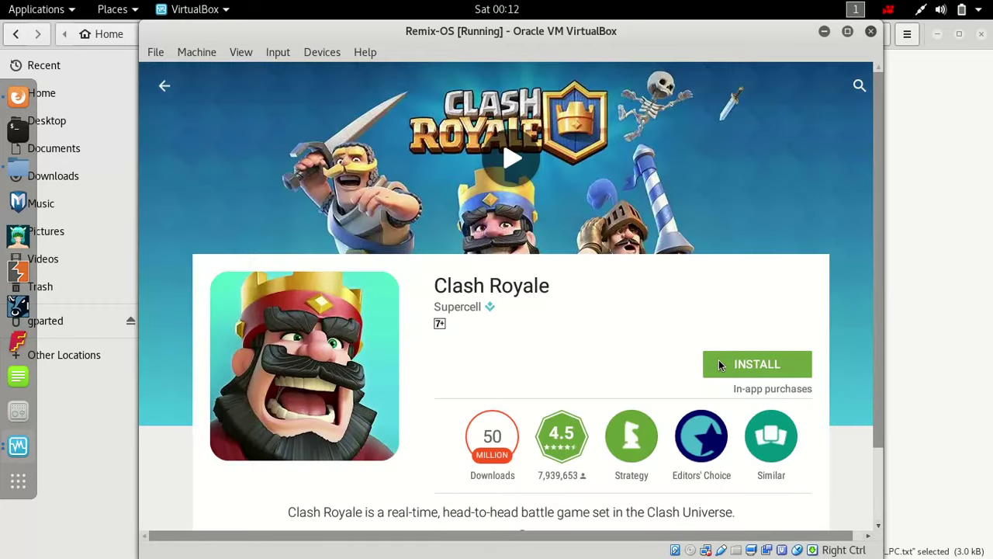
{"action": "left_click", "coordinate": [718, 363]}
{"action": "left_click", "coordinate": [642, 392]}
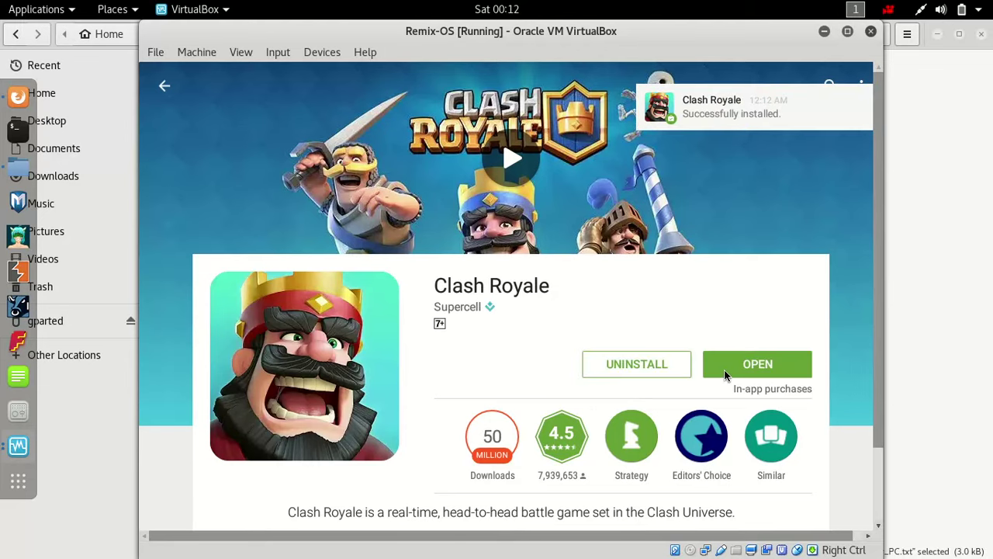
- Launch Clash Royale and accept its prompt to get Google Play Games
{"action": "left_click", "coordinate": [735, 366]}
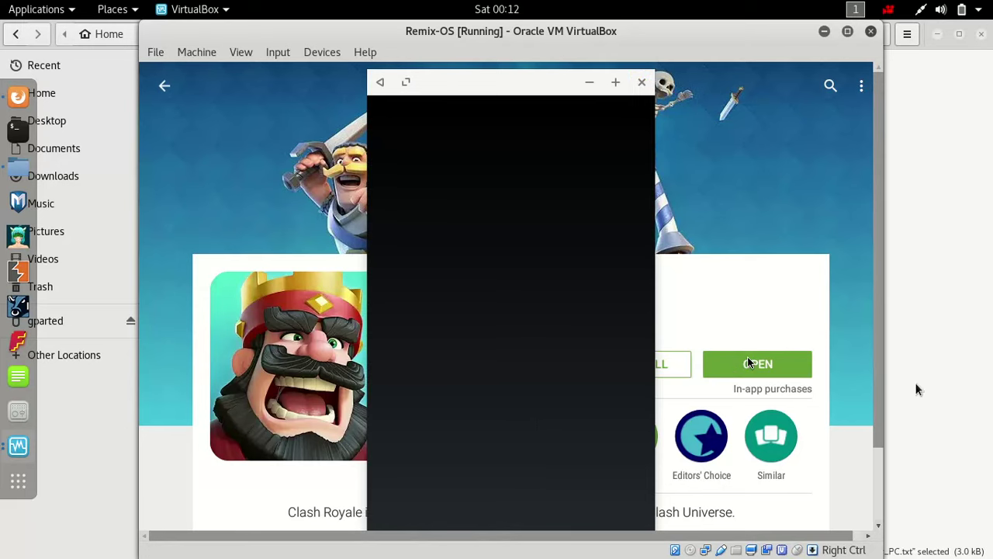
{"action": "left_click_drag", "start_coordinate": [879, 390], "coordinate": [881, 417]}
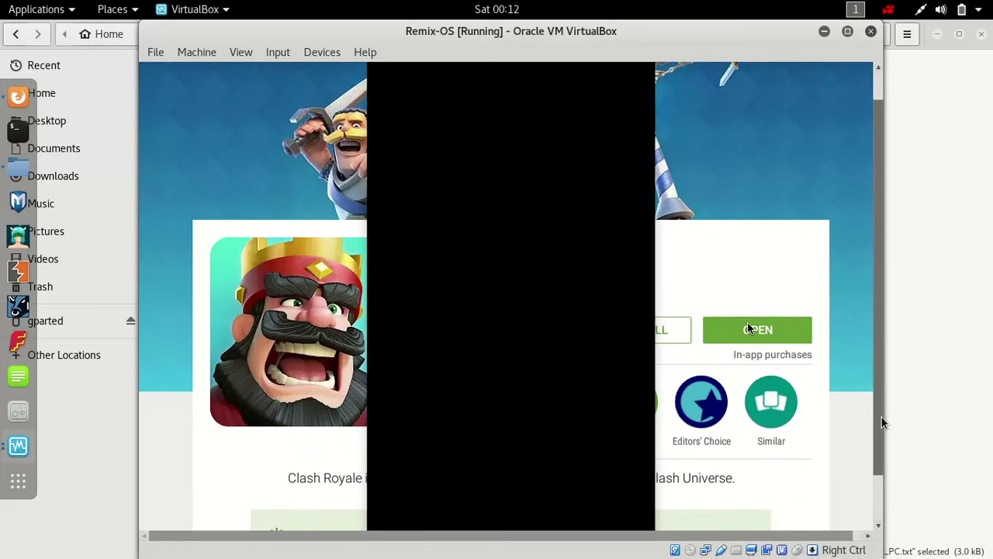
{"action": "left_click", "coordinate": [842, 375]}
{"action": "left_click", "coordinate": [563, 417]}
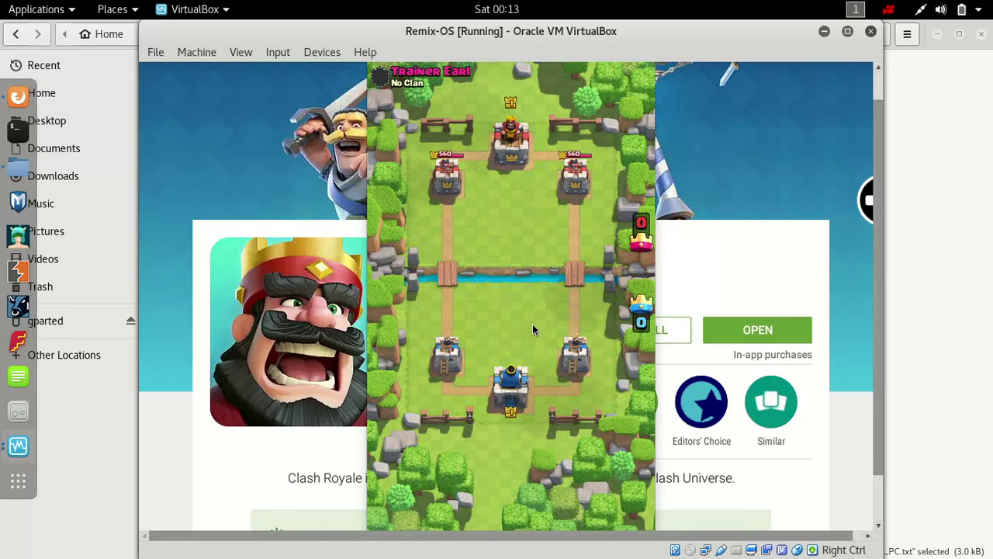
{"action": "left_click", "coordinate": [606, 332]}
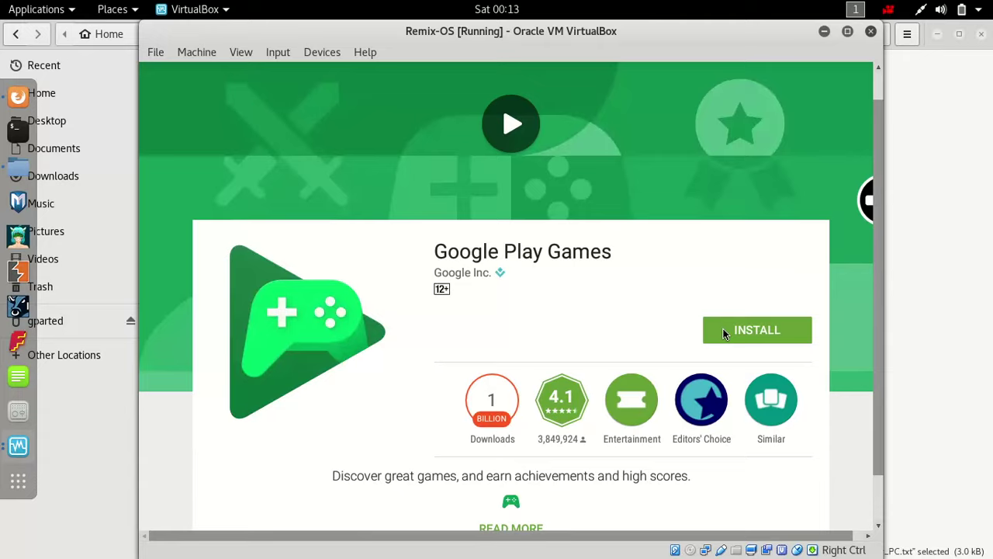
- Install Google Play Games, then quit the Play Store app from its taskbar icon
{"action": "left_click", "coordinate": [723, 333]}
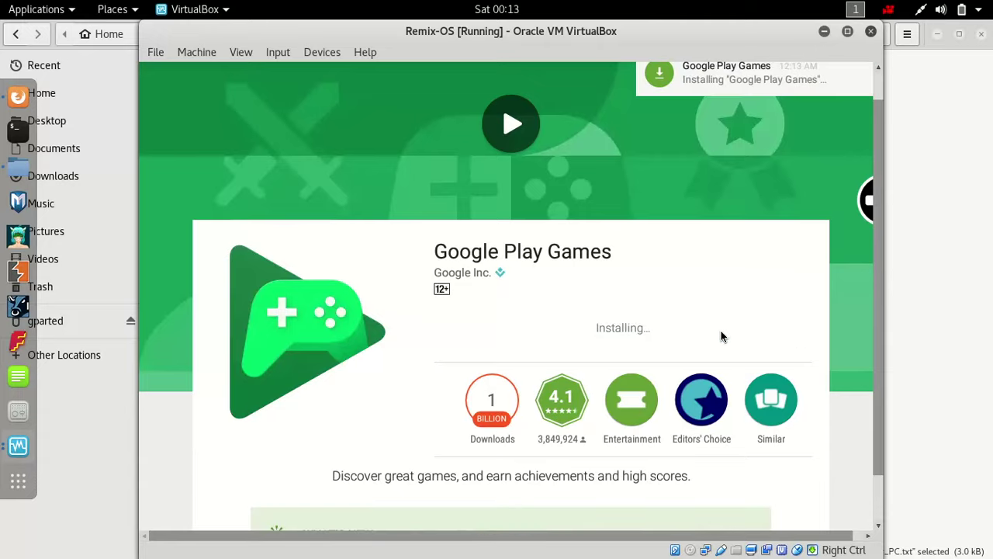
{"action": "mouse_move", "coordinate": [509, 497]}
{"action": "scroll", "coordinate": [508, 495], "scroll_direction": "down", "scroll_amount": 1}
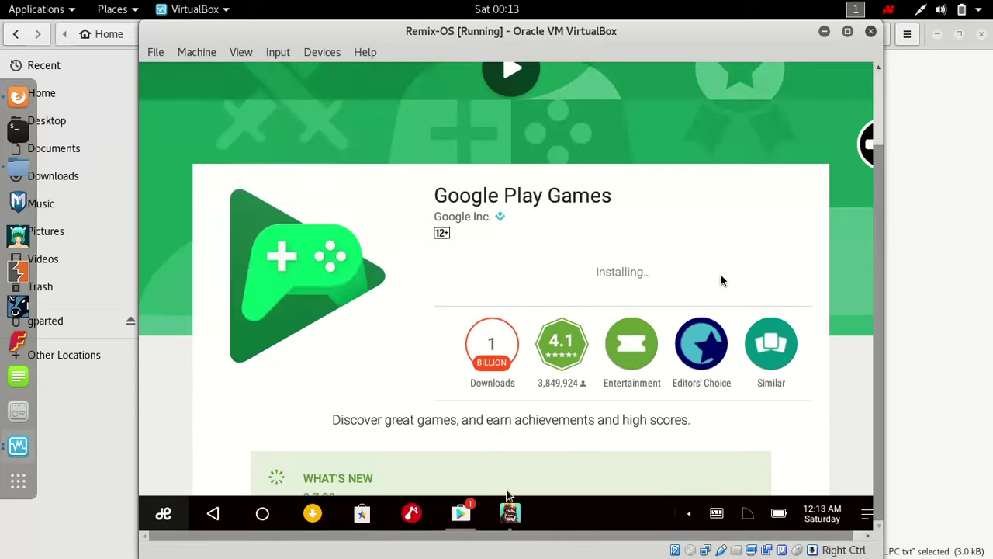
{"action": "left_click", "coordinate": [464, 512]}
{"action": "left_click", "coordinate": [543, 412]}
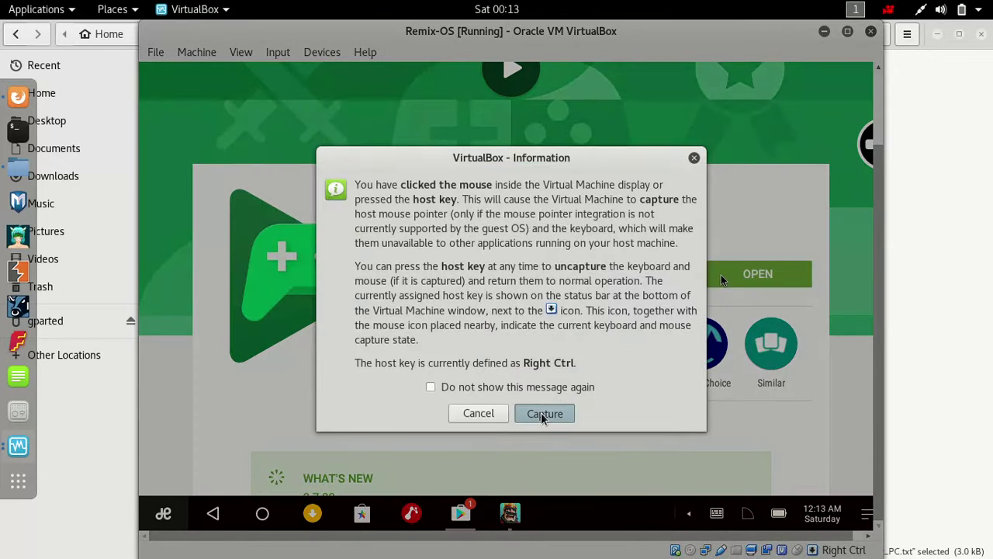
{"action": "right_click", "coordinate": [468, 516]}
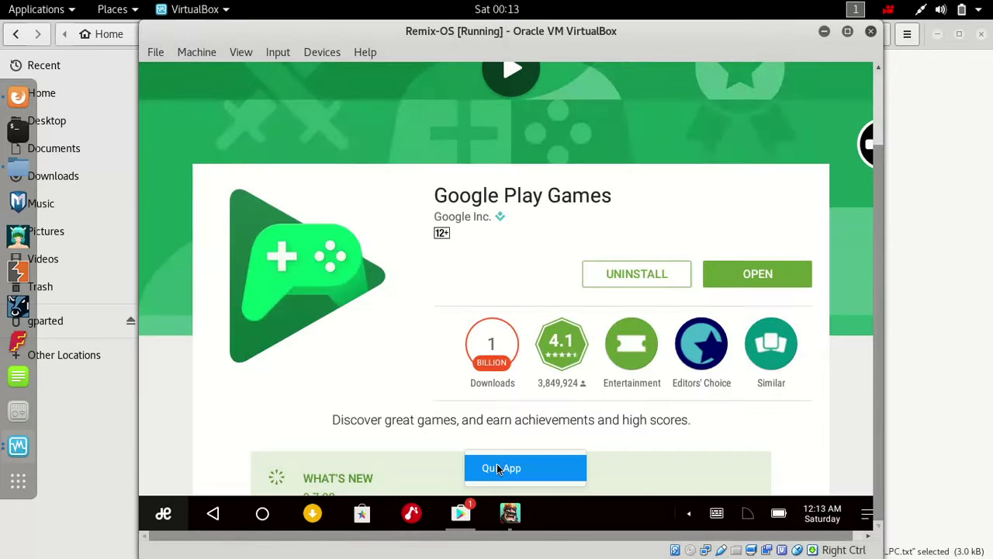
{"action": "left_click", "coordinate": [503, 468]}
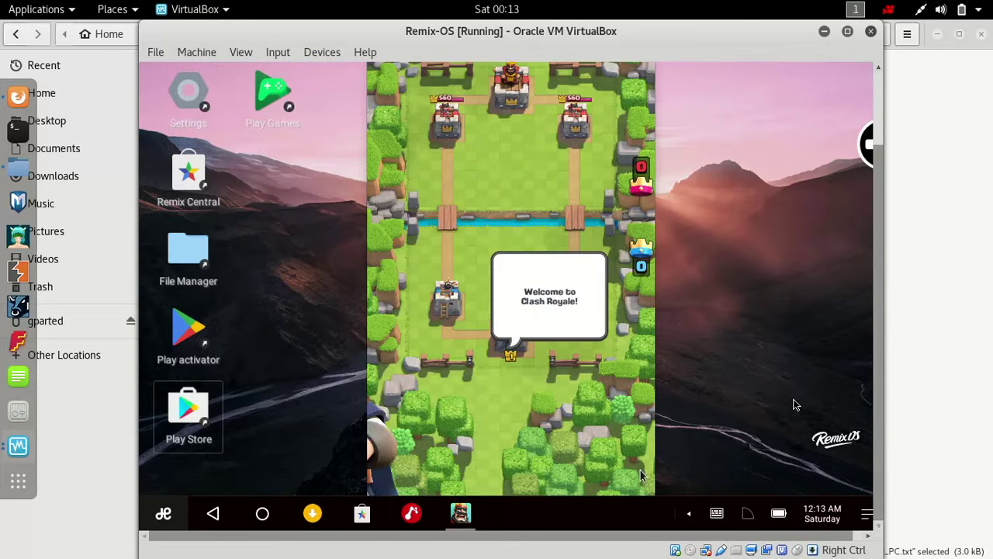
- Load the linked Google account's saved progress into Clash Royale
{"action": "left_click_drag", "start_coordinate": [878, 491], "coordinate": [879, 452]}
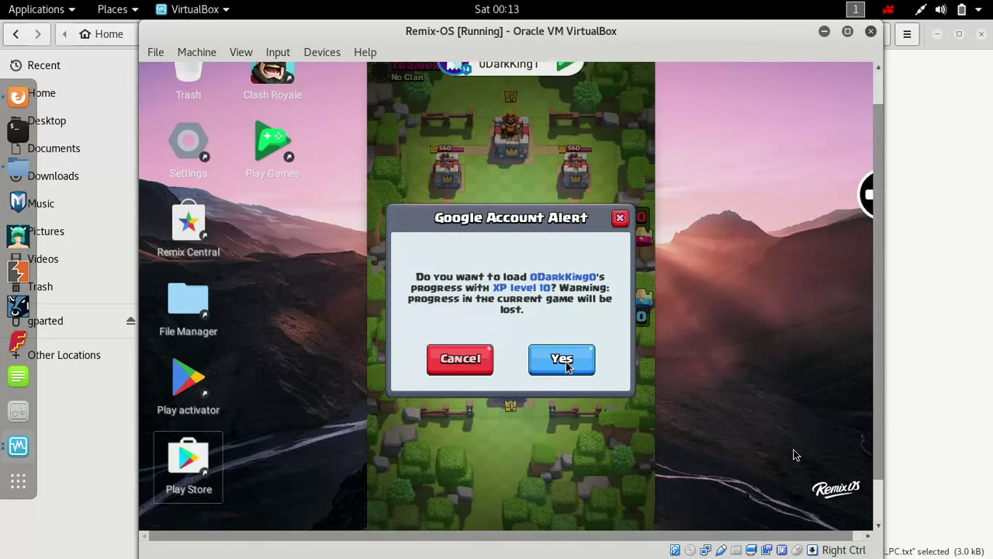
{"action": "left_click", "coordinate": [795, 455]}
{"action": "left_click", "coordinate": [546, 412]}
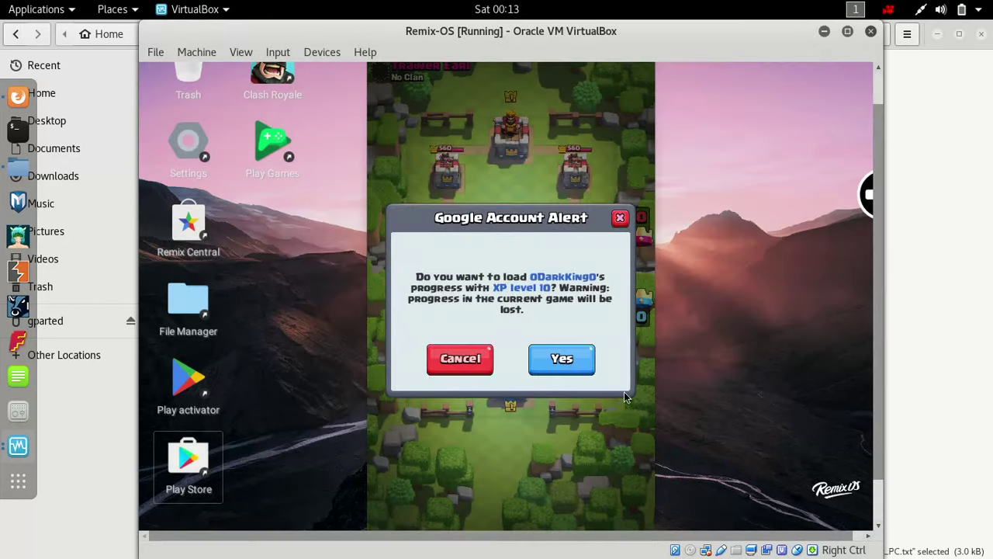
{"action": "left_click", "coordinate": [562, 359]}
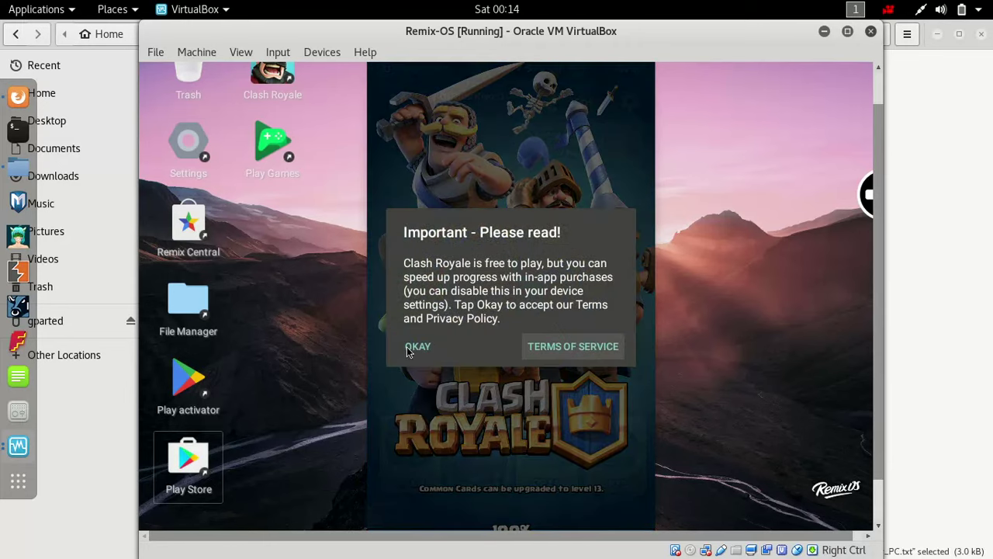
- Accept the terms notice and swipe between game tabs back to the Arena 9 home screen
{"action": "left_click", "coordinate": [408, 348]}
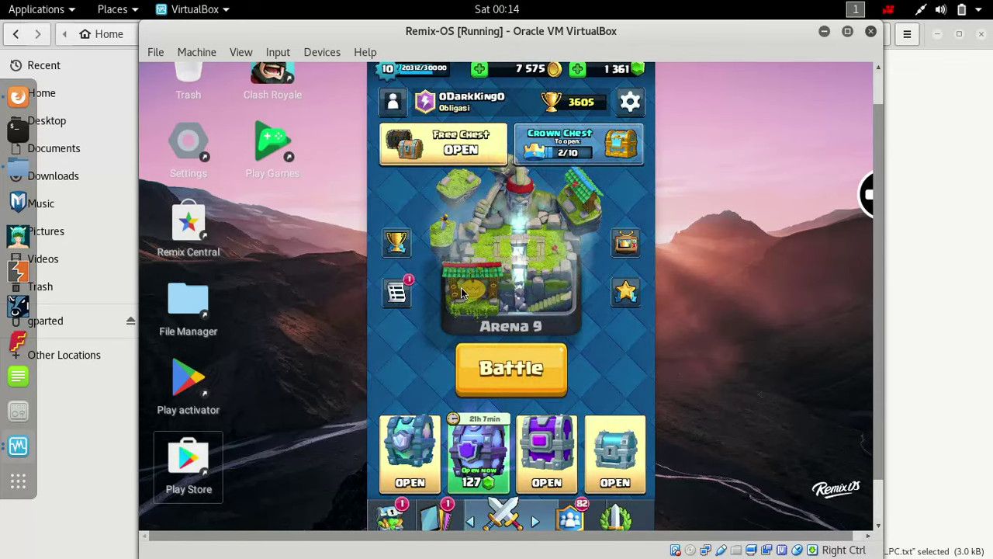
{"action": "left_click_drag", "start_coordinate": [475, 288], "coordinate": [700, 284]}
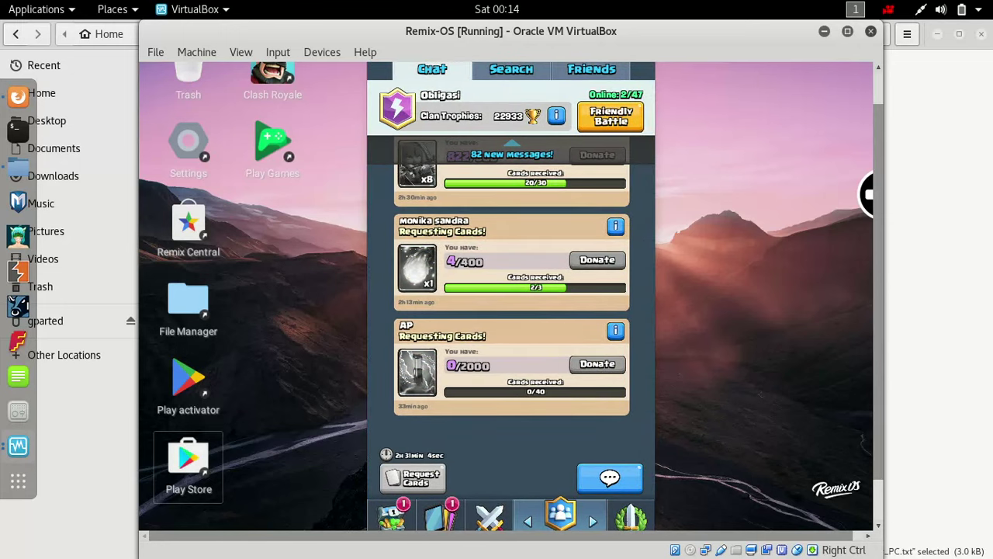
{"action": "left_click_drag", "start_coordinate": [497, 287], "coordinate": [835, 297]}
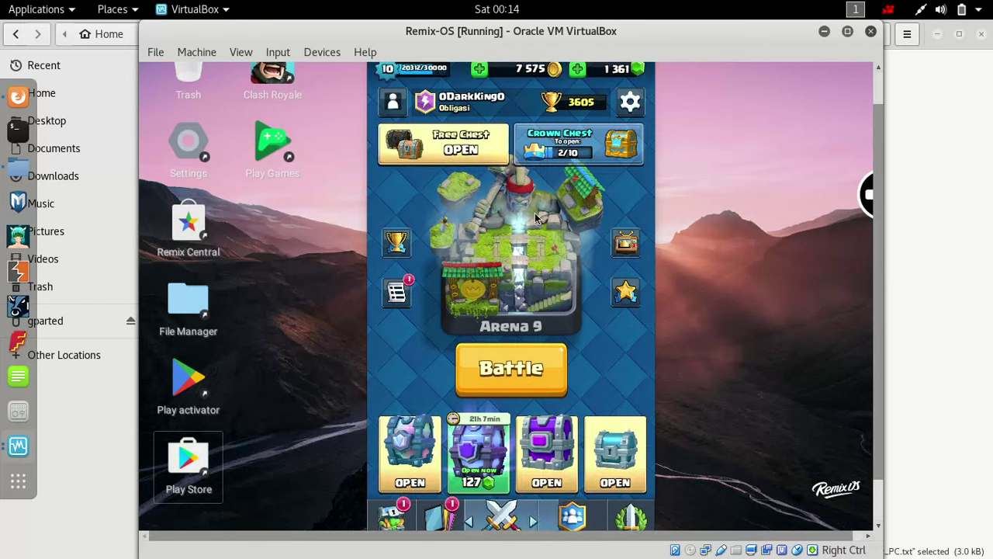
{"action": "left_click", "coordinate": [479, 158]}
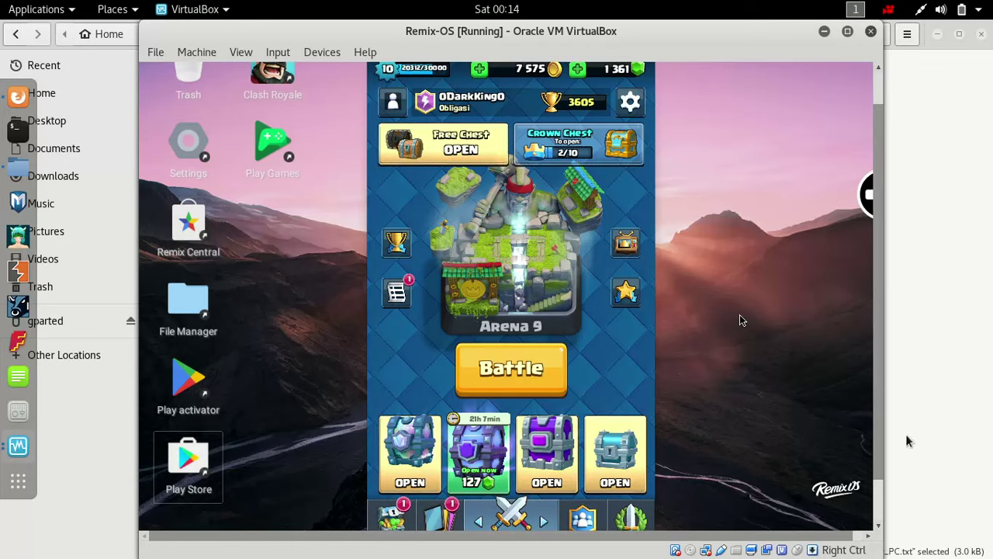
- Exit Clash Royale via the back arrow, confirming Yes
{"action": "scroll", "coordinate": [882, 359], "scroll_direction": "up", "scroll_amount": 2}
{"action": "left_click", "coordinate": [865, 358]}
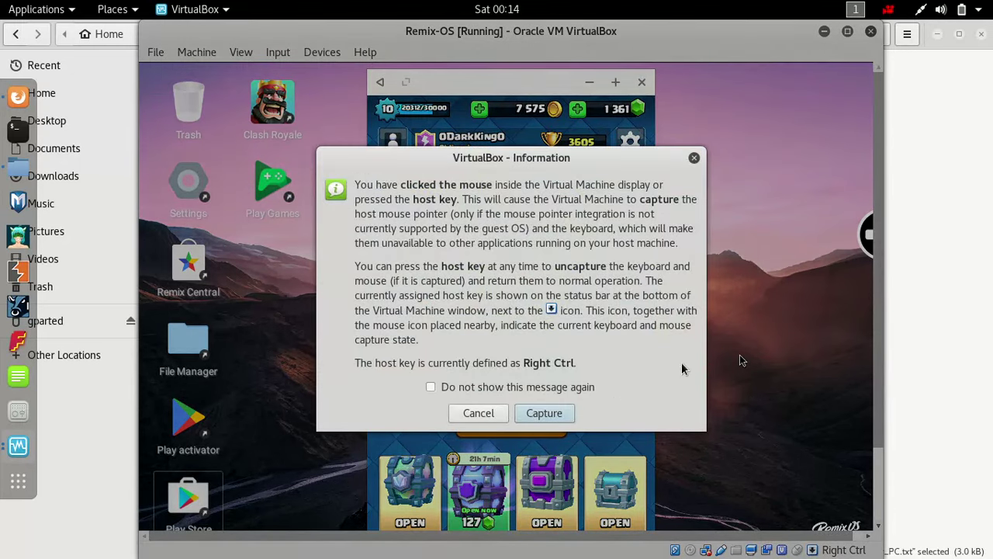
{"action": "left_click", "coordinate": [543, 412]}
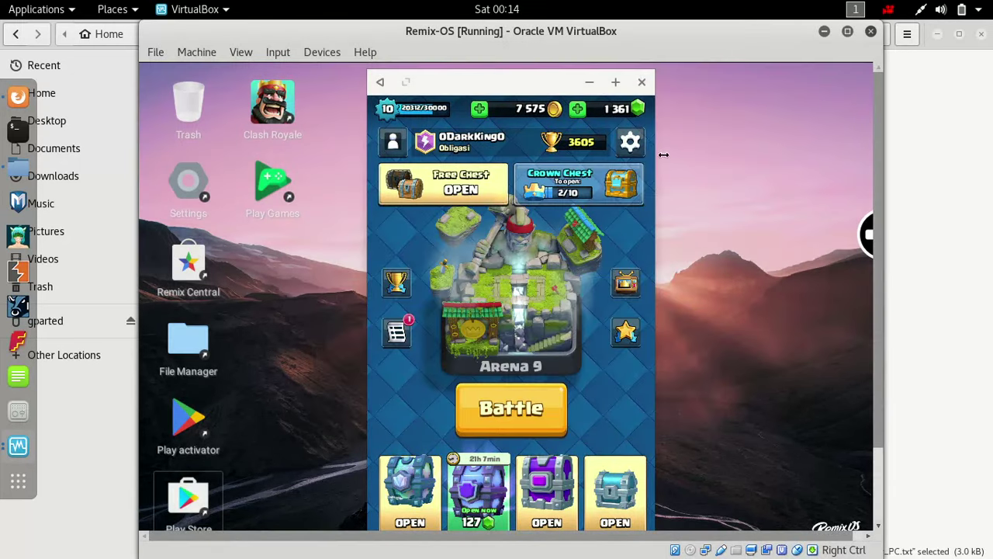
{"action": "left_click", "coordinate": [380, 81]}
{"action": "left_click", "coordinate": [563, 400]}
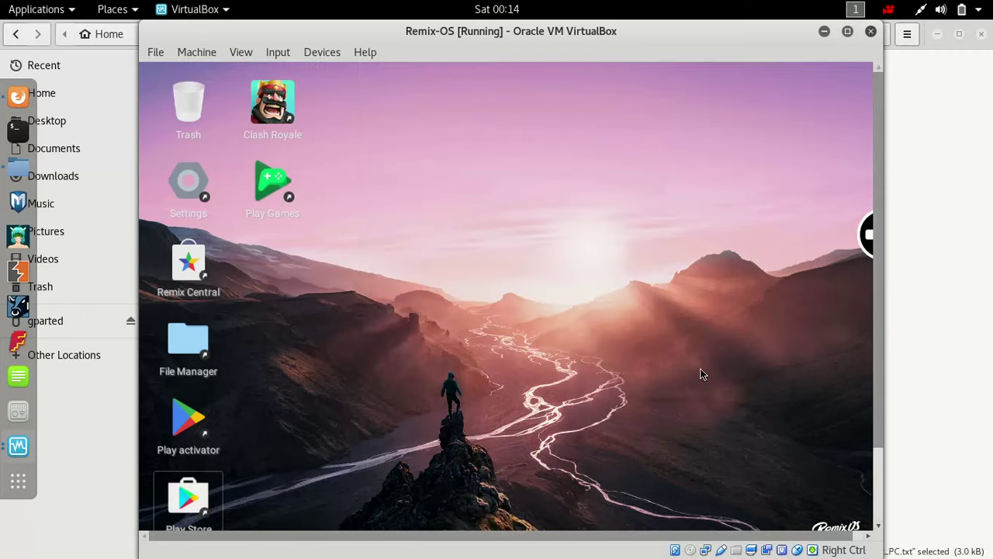
- Shut down the Remix OS guest from the launcher's power options
{"action": "key", "text": "Control_R"}
{"action": "left_click", "coordinate": [879, 496]}
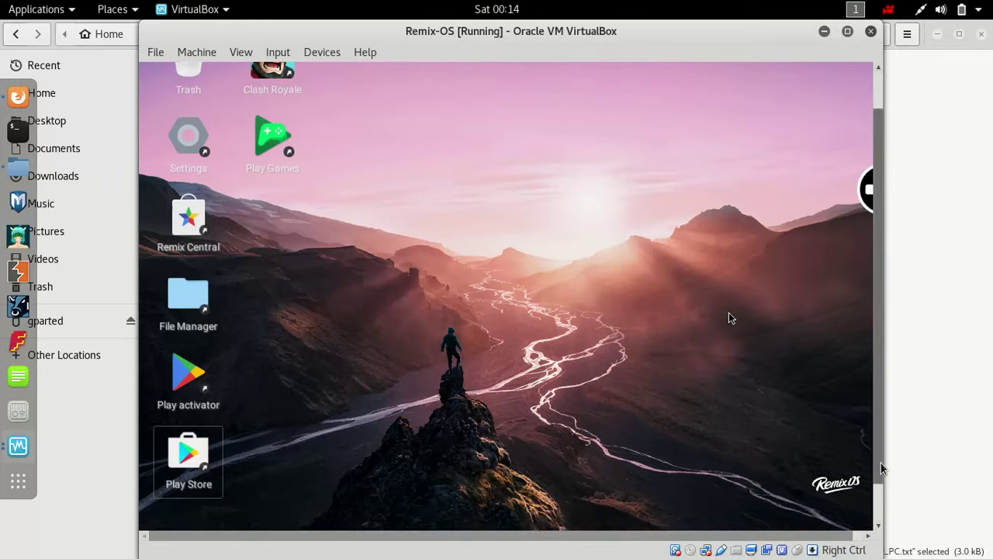
{"action": "left_click", "coordinate": [882, 504]}
{"action": "left_click", "coordinate": [563, 379]}
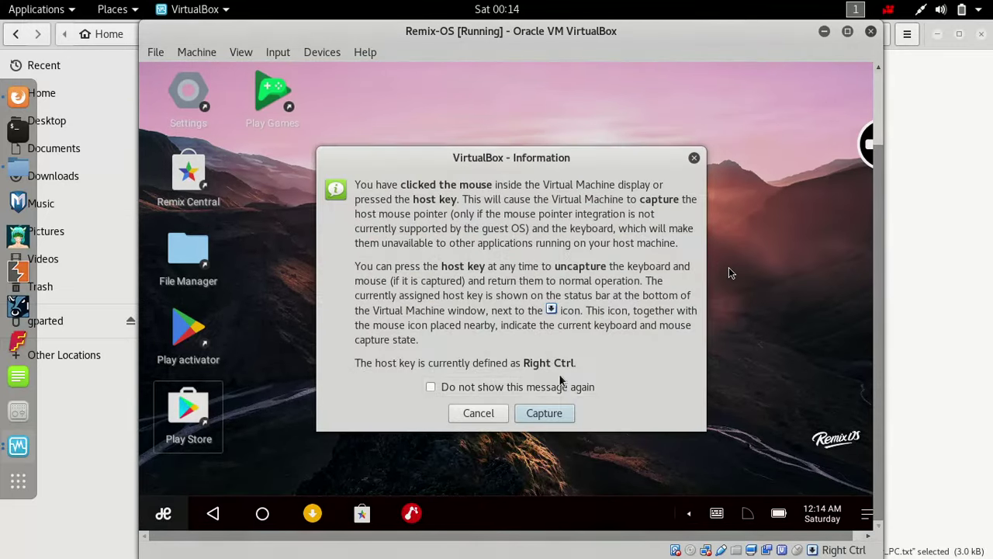
{"action": "left_click", "coordinate": [543, 412]}
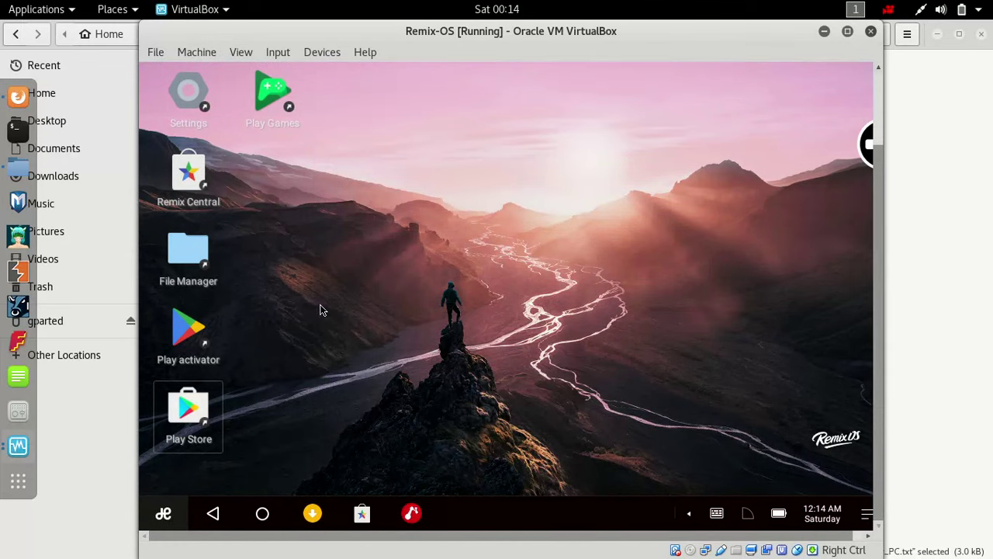
{"action": "key", "text": "super"}
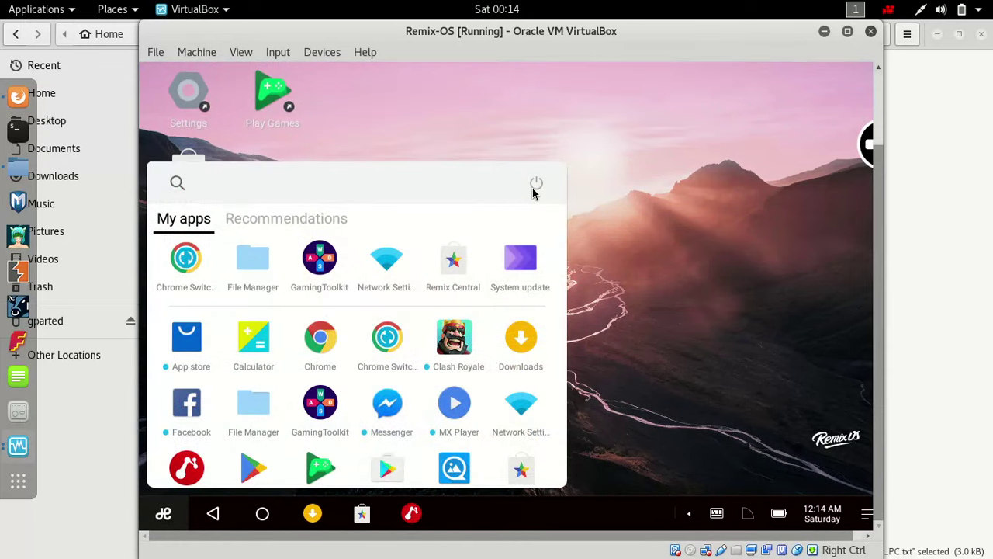
{"action": "left_click", "coordinate": [535, 184]}
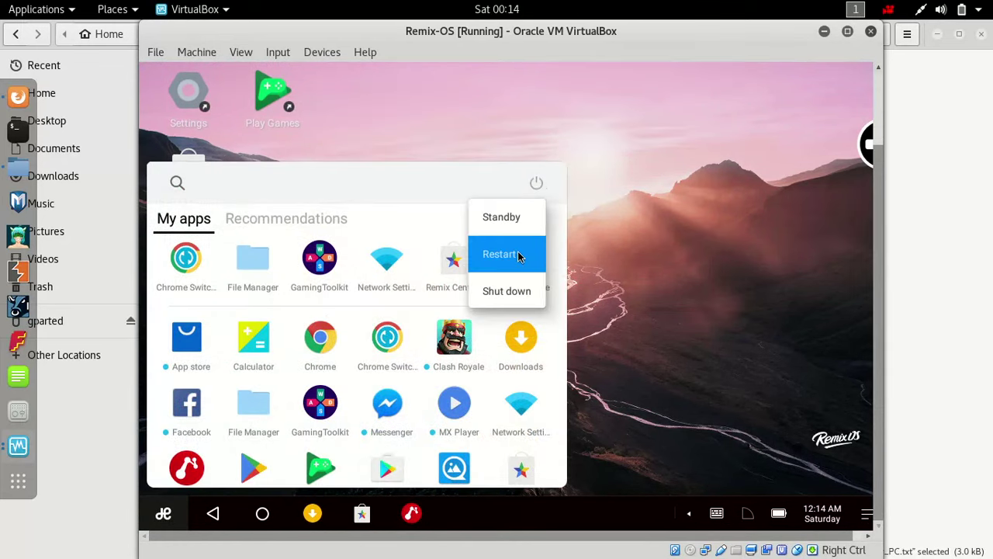
{"action": "left_click", "coordinate": [505, 291]}
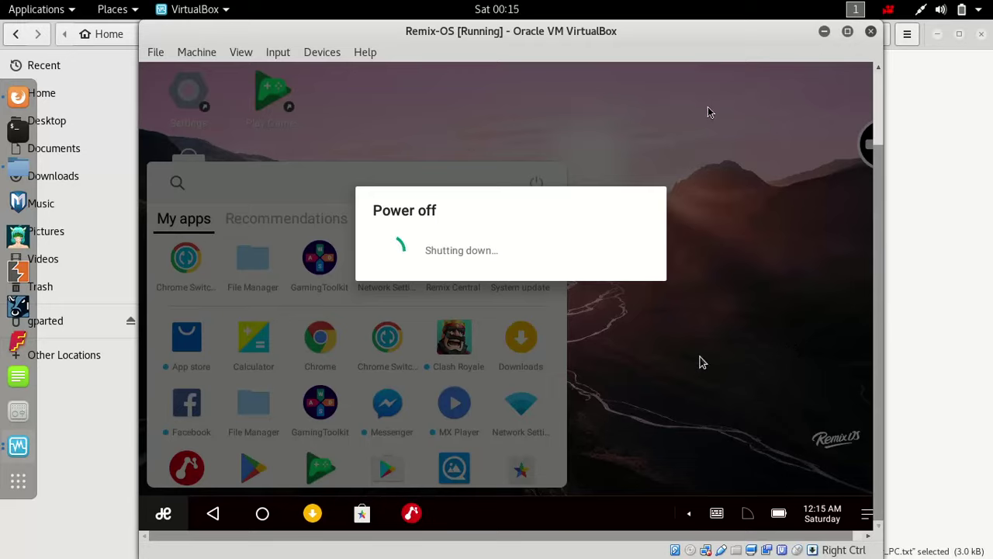
- Close the file manager and browser windows and open the Remix-OS machine's settings
{"action": "left_click", "coordinate": [982, 35]}
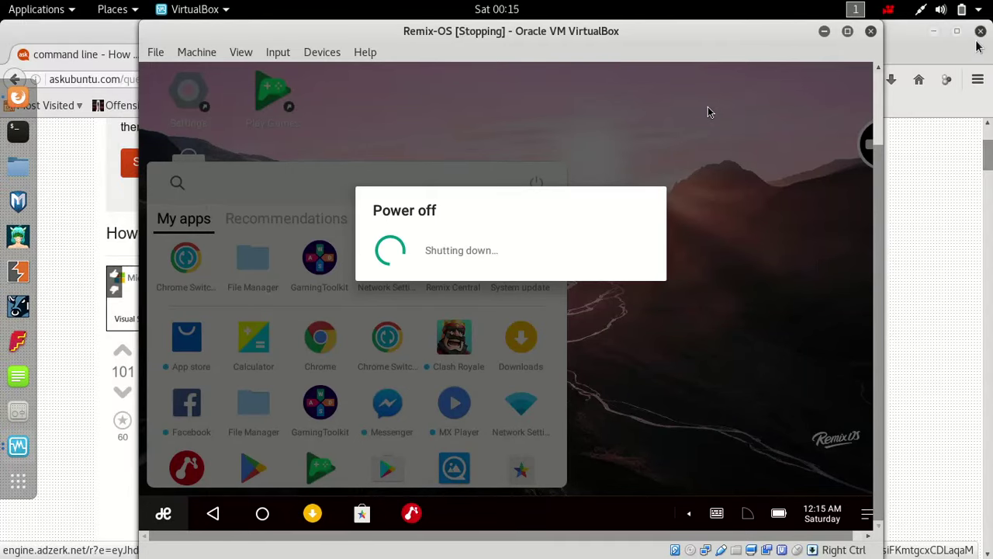
{"action": "left_click", "coordinate": [981, 31]}
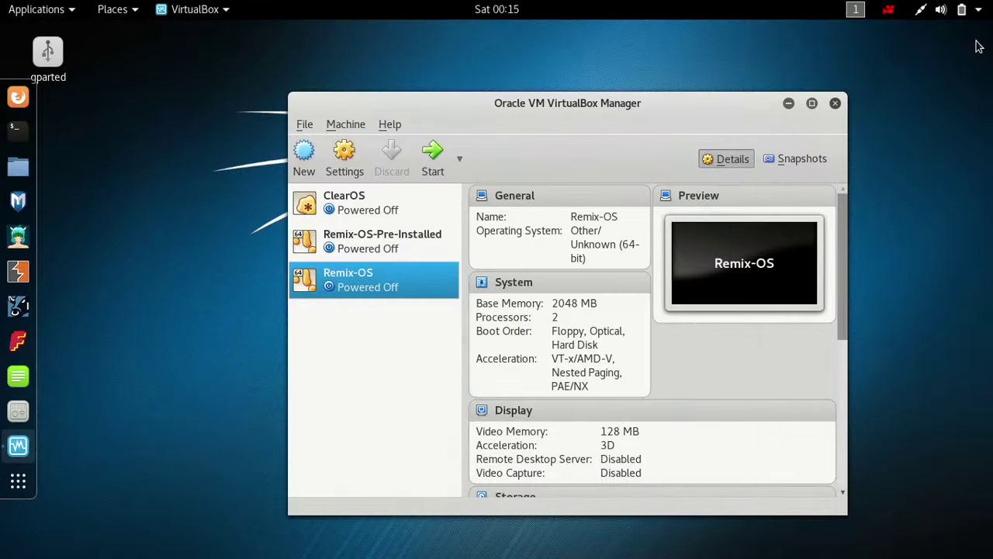
{"action": "left_click", "coordinate": [336, 158]}
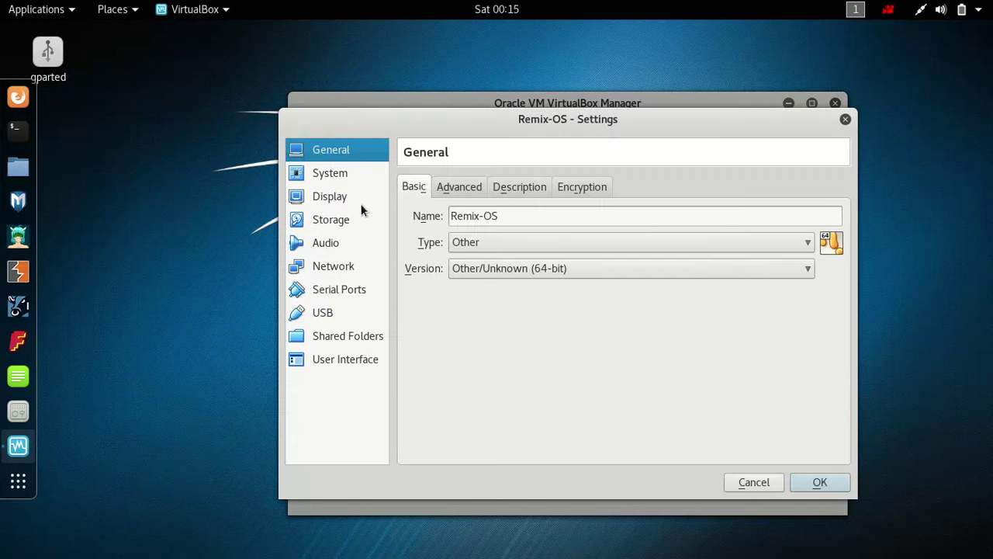
- Set paravirtualization to KVM and raise the processor count from 2 to 3
{"action": "left_click", "coordinate": [347, 180]}
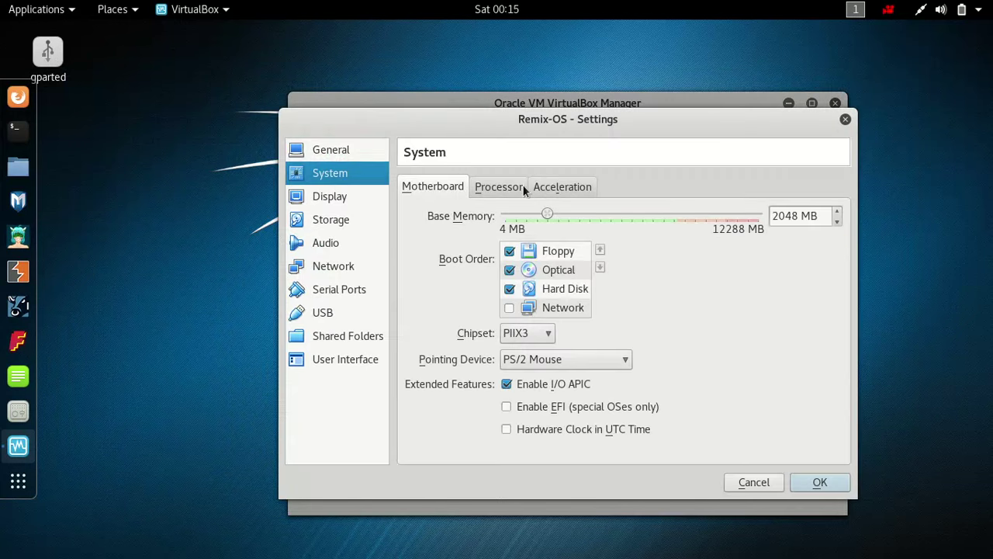
{"action": "left_click", "coordinate": [574, 192]}
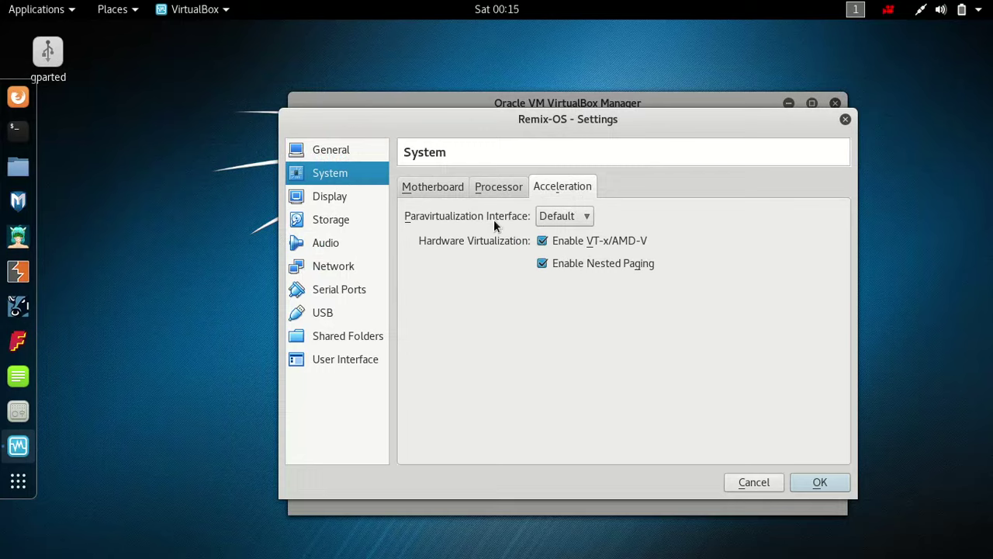
{"action": "left_click", "coordinate": [552, 222]}
{"action": "left_click", "coordinate": [562, 288]}
{"action": "left_click", "coordinate": [499, 191]}
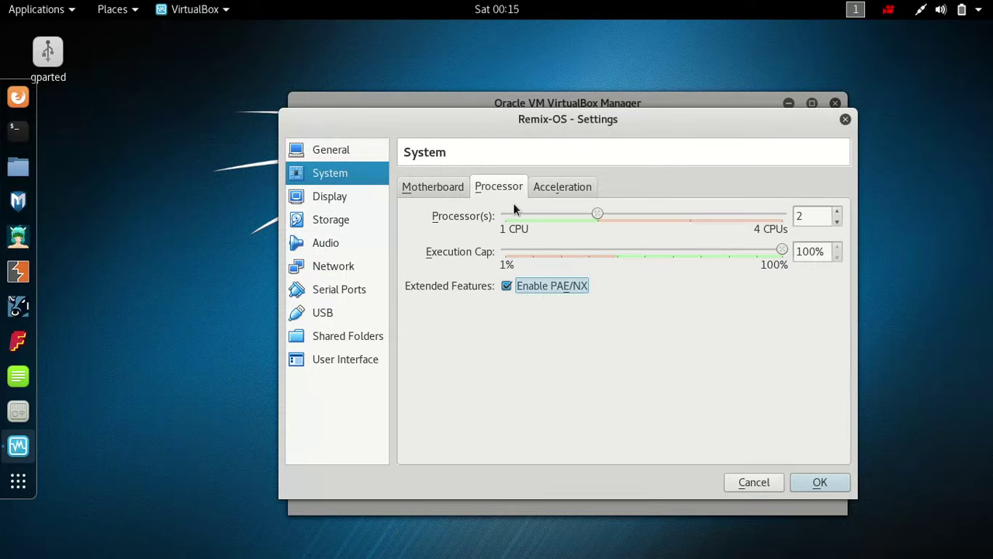
{"action": "left_click_drag", "start_coordinate": [599, 221], "coordinate": [670, 224]}
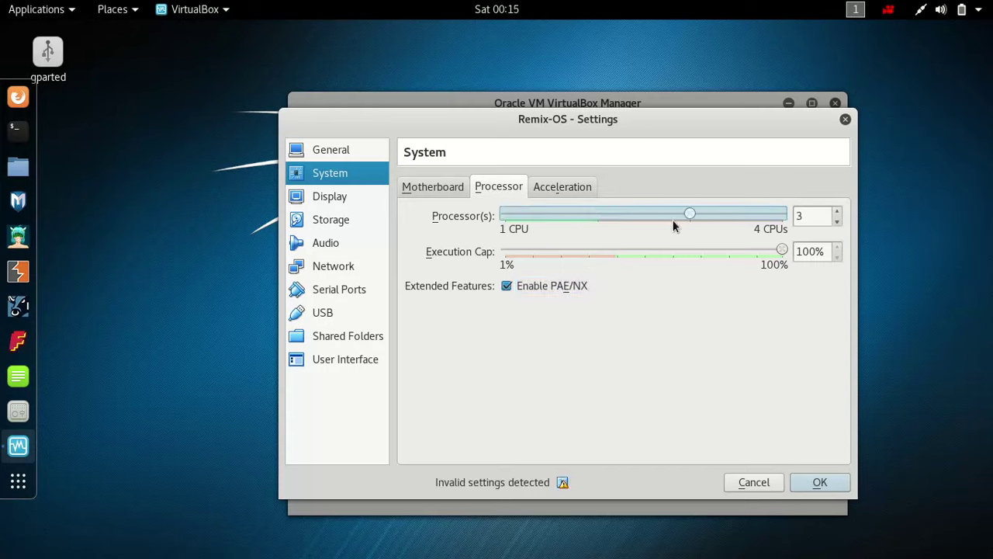
- Raise base memory to 4096 MB, keeping the PIIX3 chipset
{"action": "left_click", "coordinate": [448, 192]}
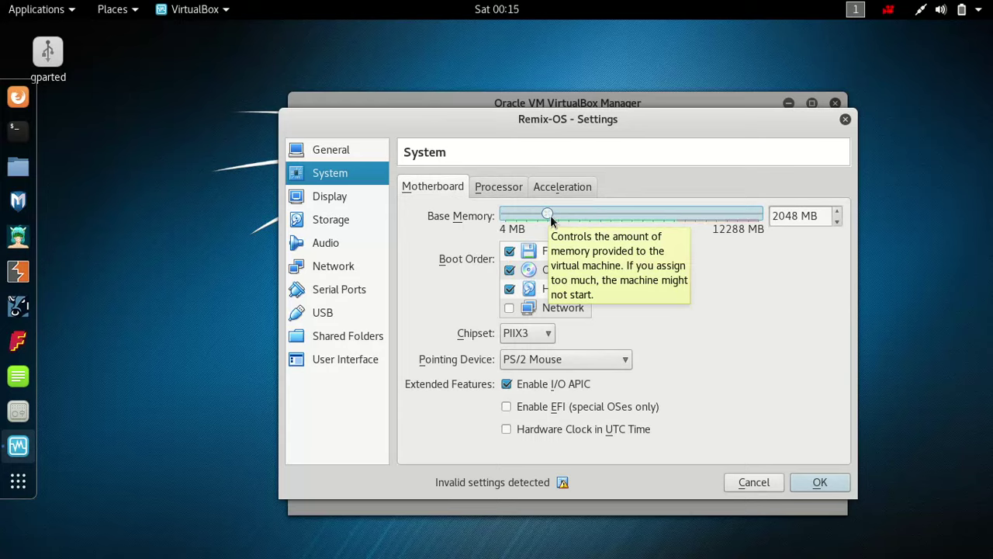
{"action": "left_click_drag", "start_coordinate": [552, 217], "coordinate": [590, 225]}
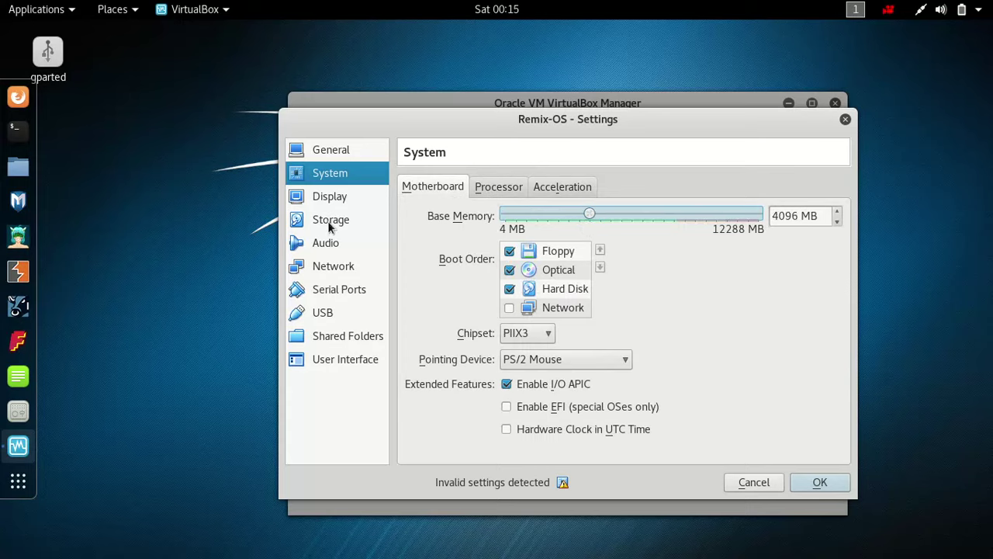
{"action": "left_click", "coordinate": [531, 339]}
{"action": "left_click", "coordinate": [531, 340]}
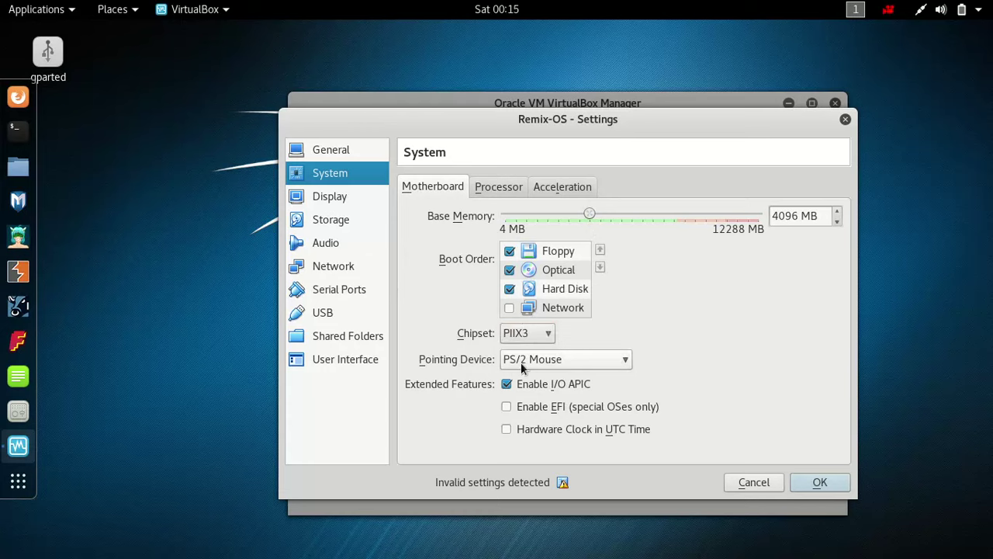
{"action": "left_click", "coordinate": [339, 201]}
{"action": "key", "text": "Up"}
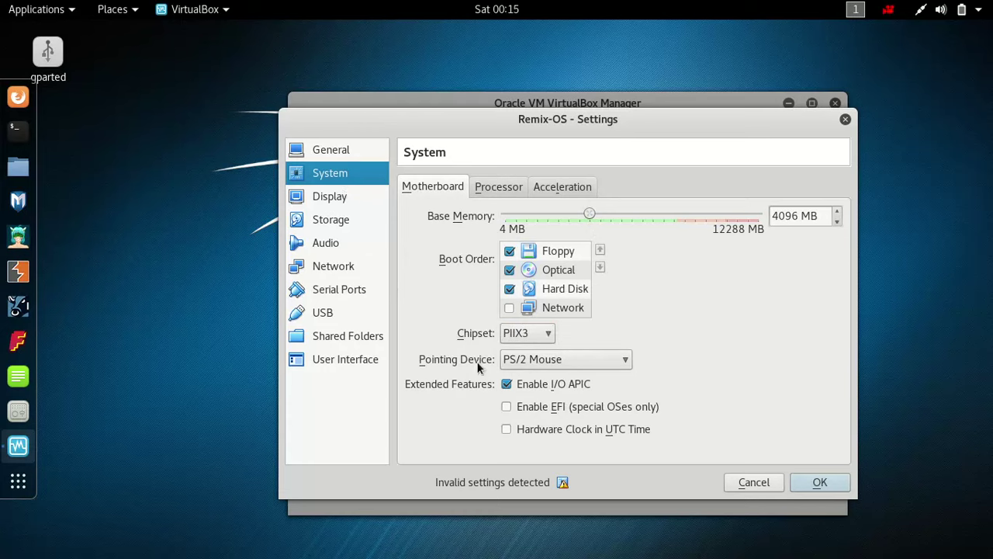
{"action": "left_click", "coordinate": [322, 198]}
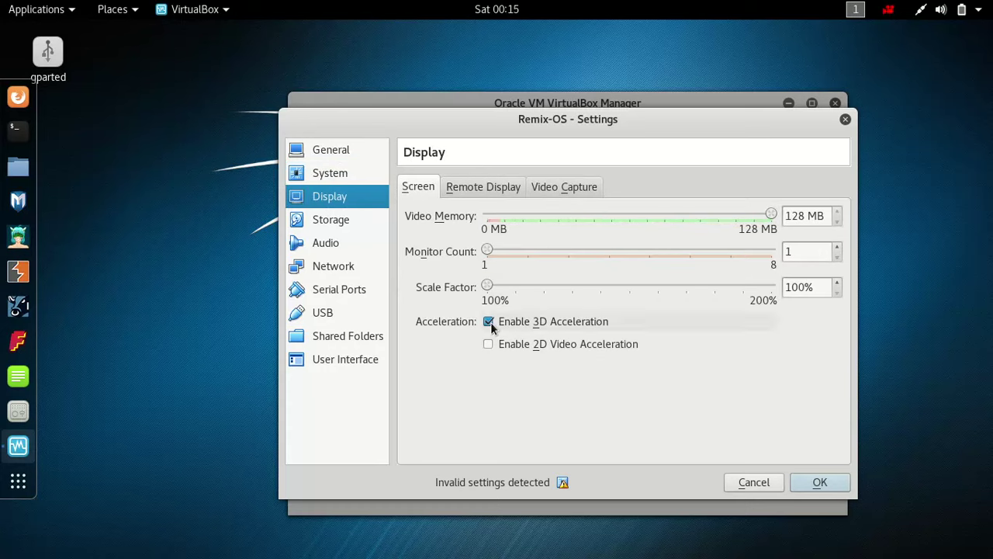
- In Display, keep 3D acceleration enabled with 2D video acceleration off
{"action": "left_click", "coordinate": [560, 346]}
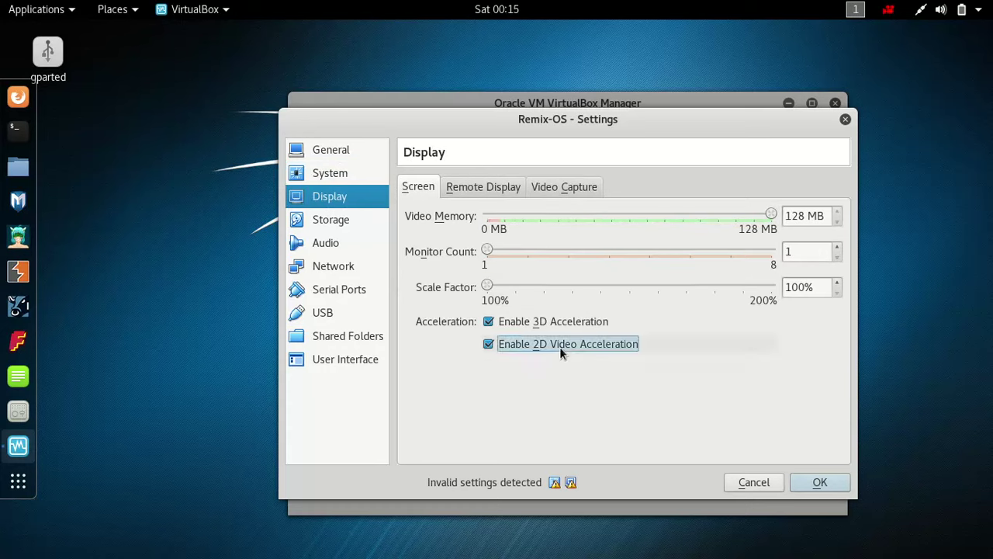
{"action": "mouse_move", "coordinate": [571, 485]}
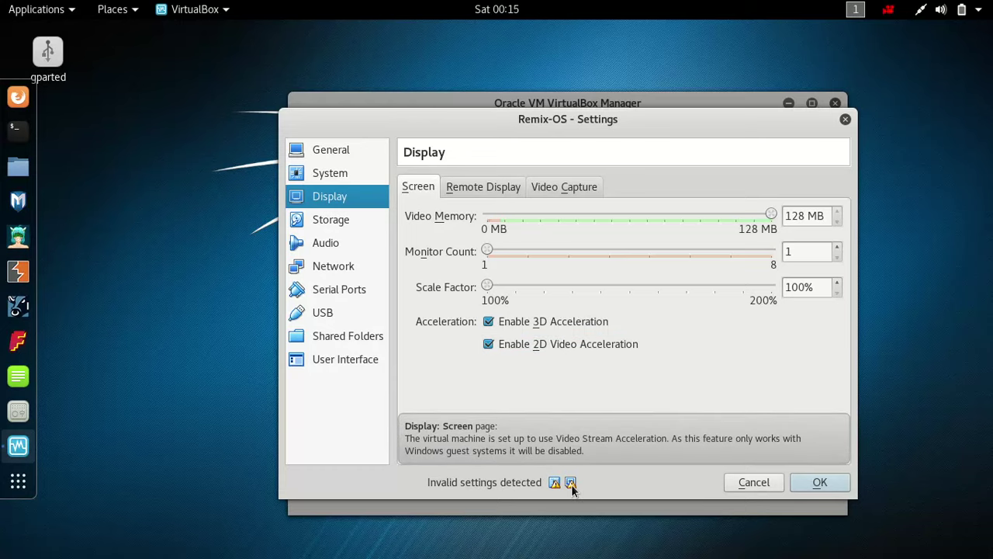
{"action": "left_click", "coordinate": [532, 351]}
{"action": "left_click", "coordinate": [547, 188]}
{"action": "left_click", "coordinate": [473, 188]}
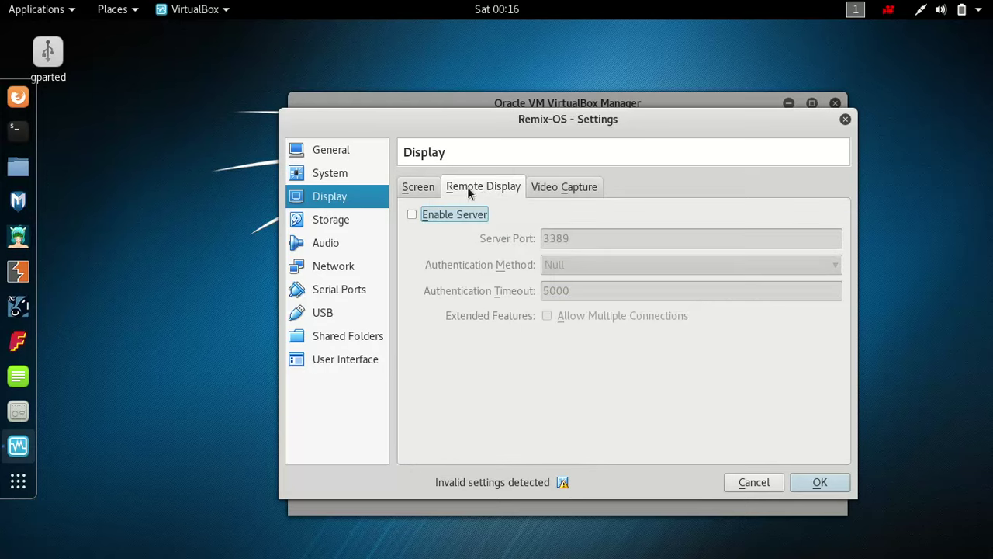
{"action": "left_click", "coordinate": [419, 187]}
- Review Audio, Storage and Network settings, save with OK, and start Remix-OS
{"action": "left_click", "coordinate": [314, 237]}
{"action": "left_click", "coordinate": [318, 221]}
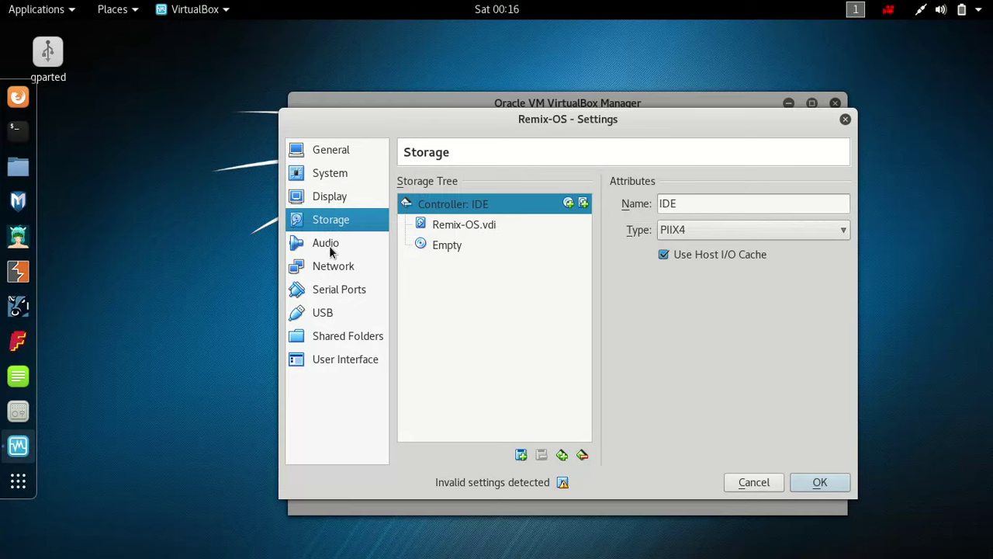
{"action": "left_click", "coordinate": [330, 247]}
{"action": "left_click", "coordinate": [350, 224]}
{"action": "left_click", "coordinate": [338, 267]}
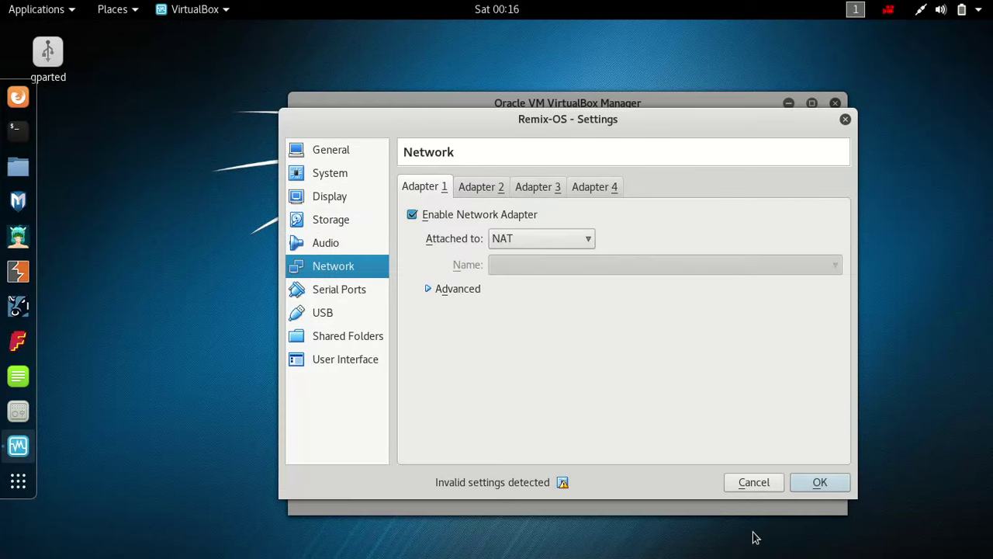
{"action": "left_click", "coordinate": [820, 482]}
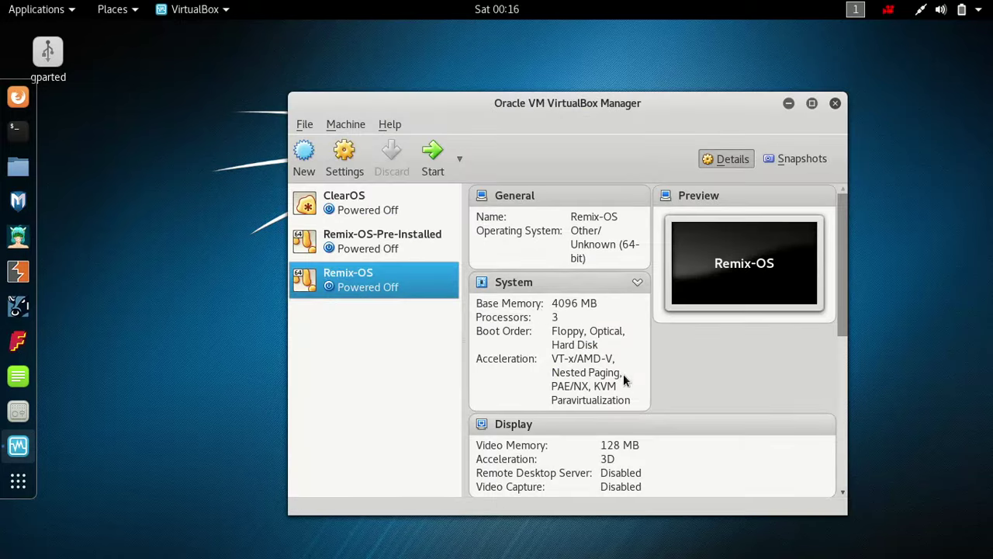
{"action": "left_click", "coordinate": [431, 172]}
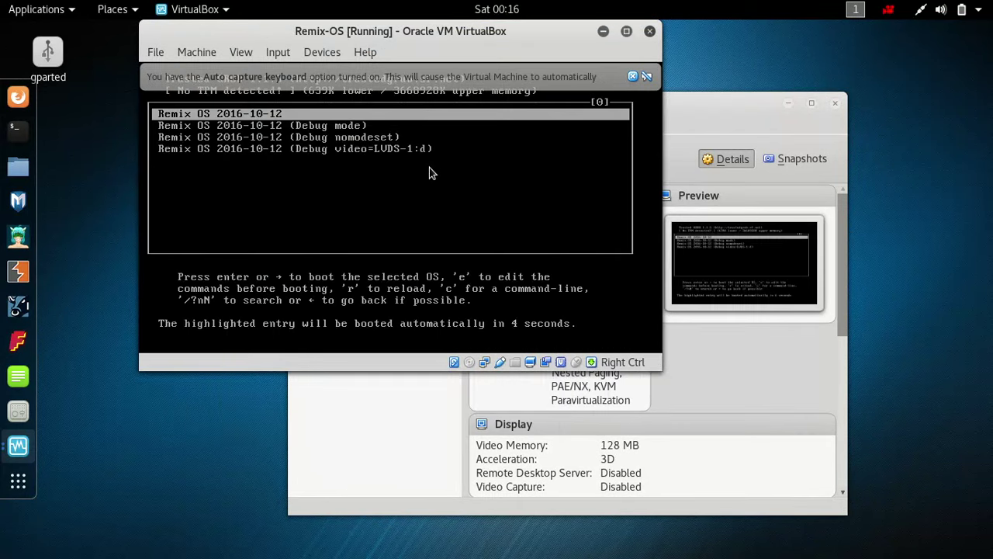
- Append 'vga=ask' to the GRUB kernel line and boot to the video mode list
{"action": "key", "text": "e"}
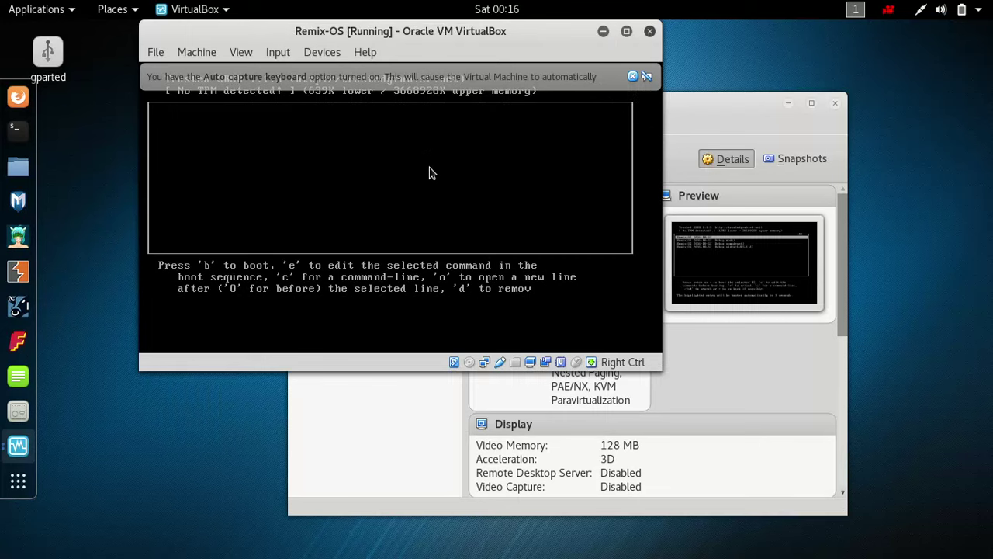
{"action": "left_click", "coordinate": [626, 31]}
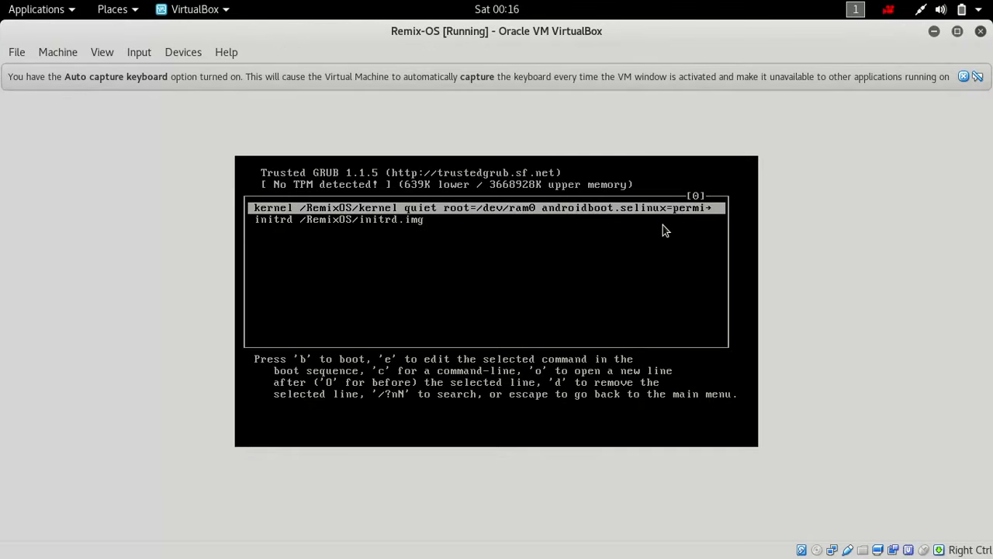
{"action": "key", "text": "e"}
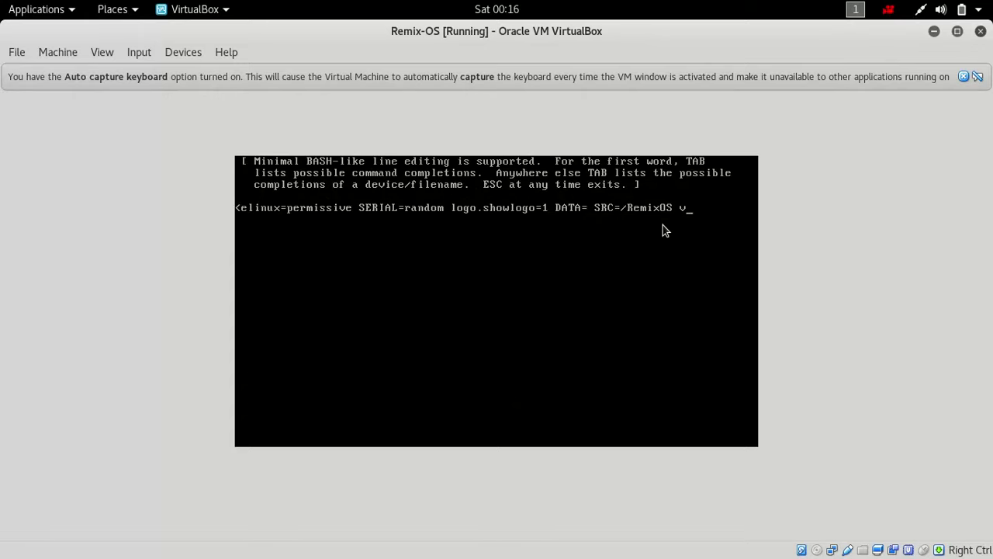
{"action": "type", "text": "vga=ask"}
{"action": "key", "text": "Return"}
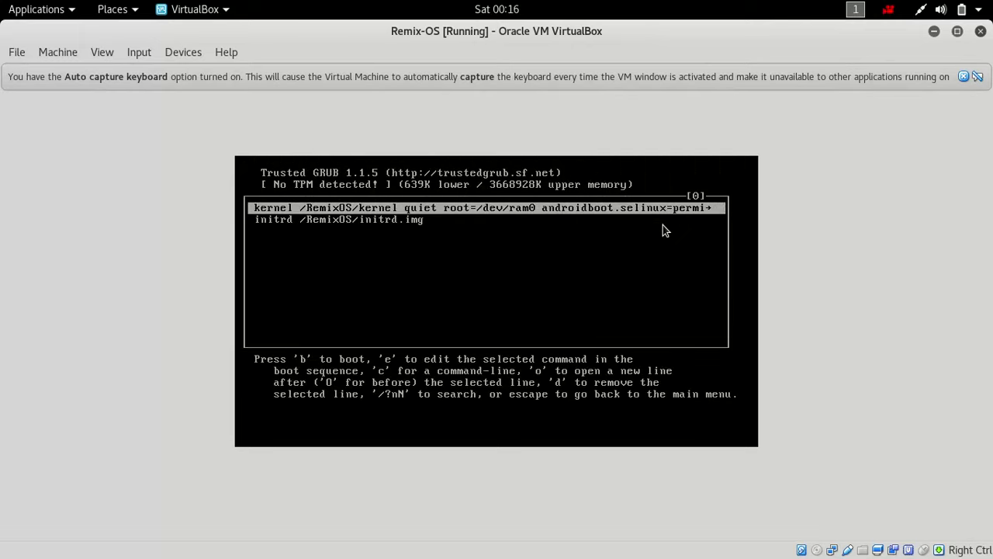
{"action": "key", "text": "b"}
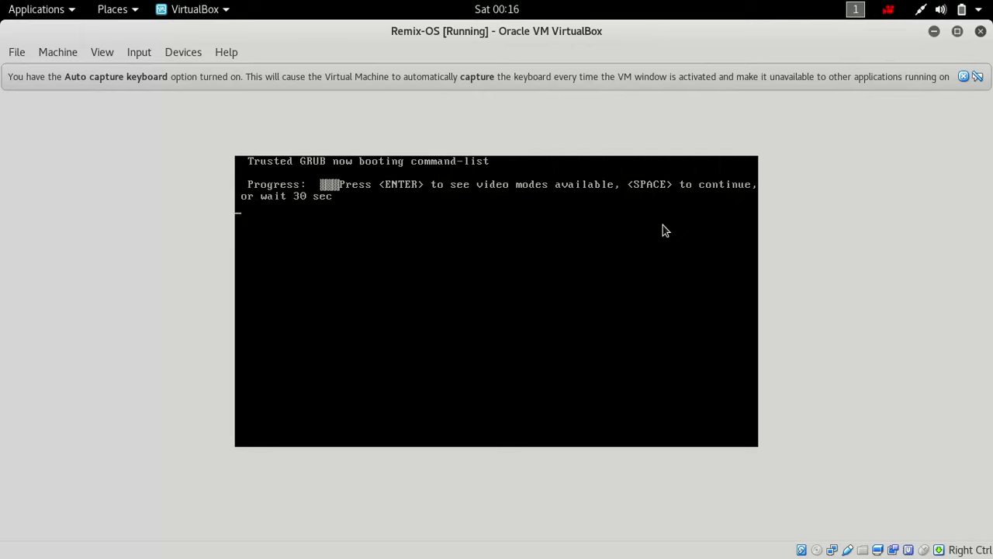
{"action": "key", "text": "Return"}
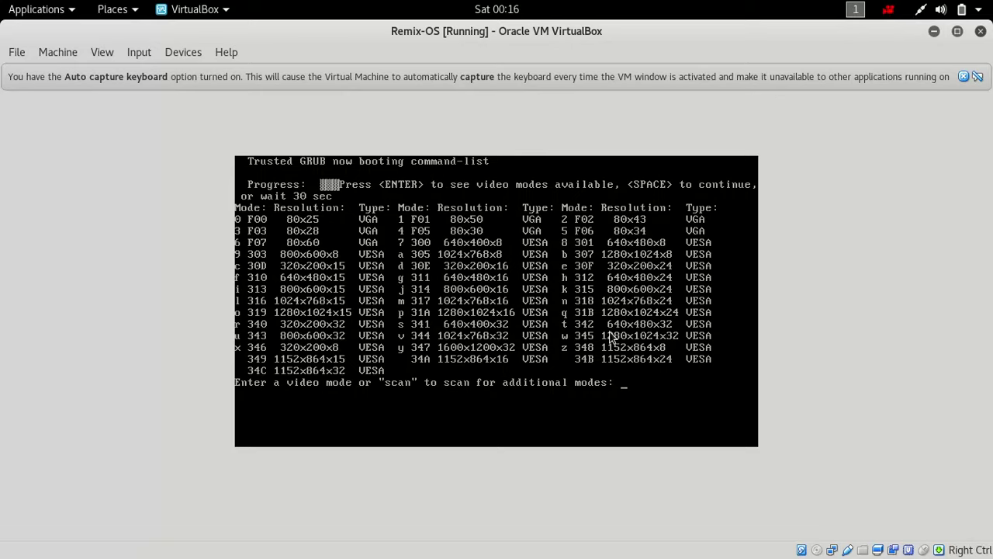
- Rescan for extra video modes, then boot in mode v (1024x768x32)
{"action": "type", "text": "an"}
{"action": "key", "text": "Return"}
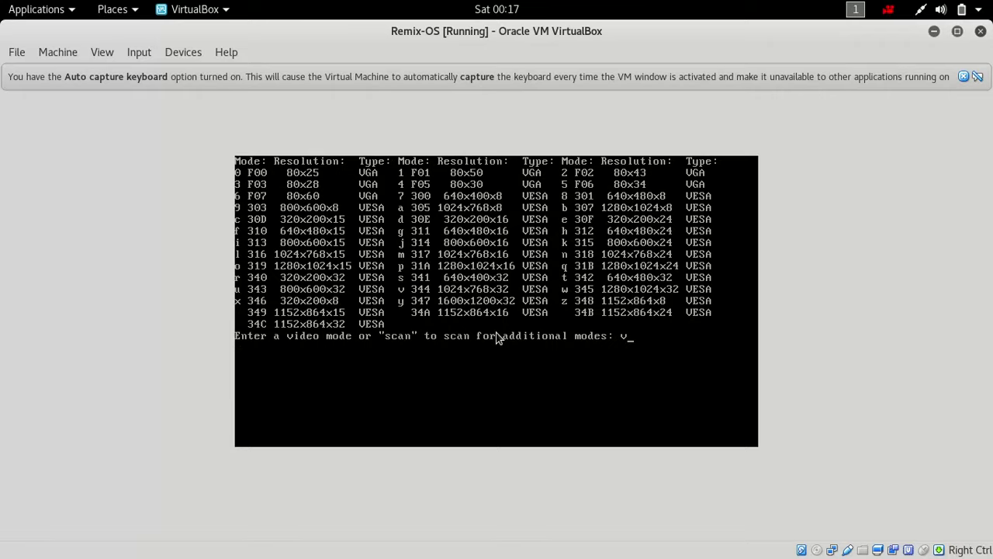
{"action": "key", "text": "Return"}
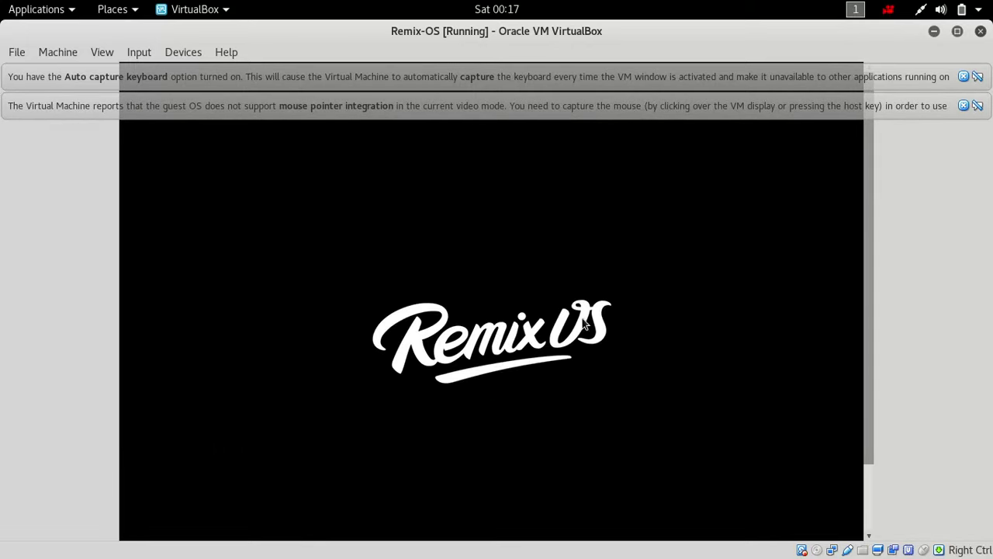
- Dismiss the keyboard notice, capture the mouse, and open the launcher's power options
{"action": "left_click", "coordinate": [964, 78]}
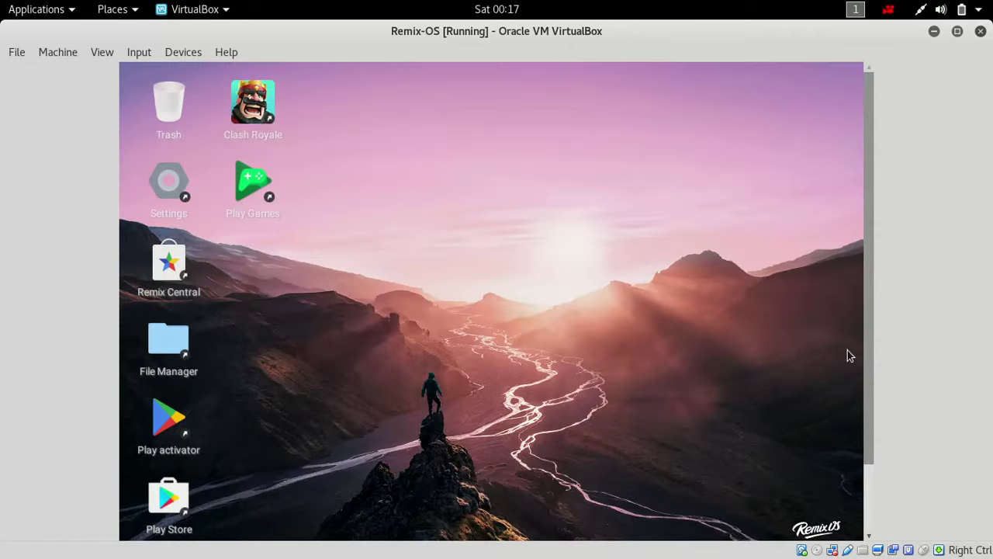
{"action": "scroll", "coordinate": [872, 326], "scroll_direction": "down", "scroll_amount": 2}
{"action": "left_click", "coordinate": [665, 431]}
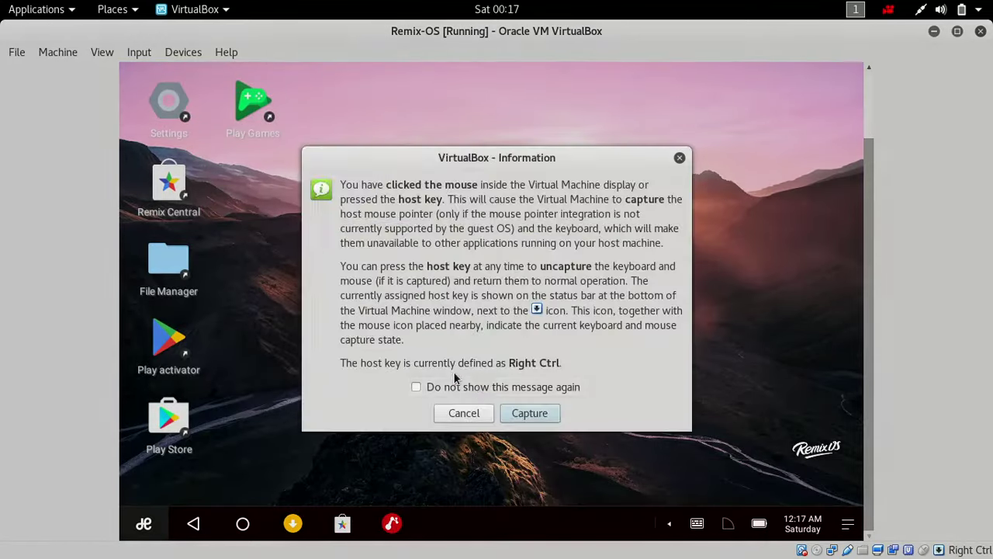
{"action": "left_click", "coordinate": [538, 416]}
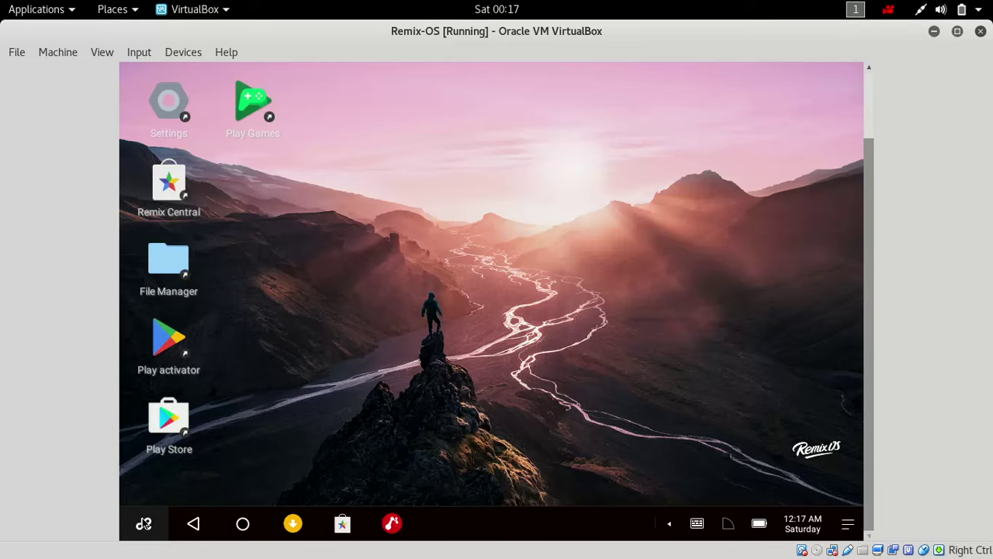
{"action": "left_click", "coordinate": [143, 523]}
{"action": "left_click", "coordinate": [143, 524]}
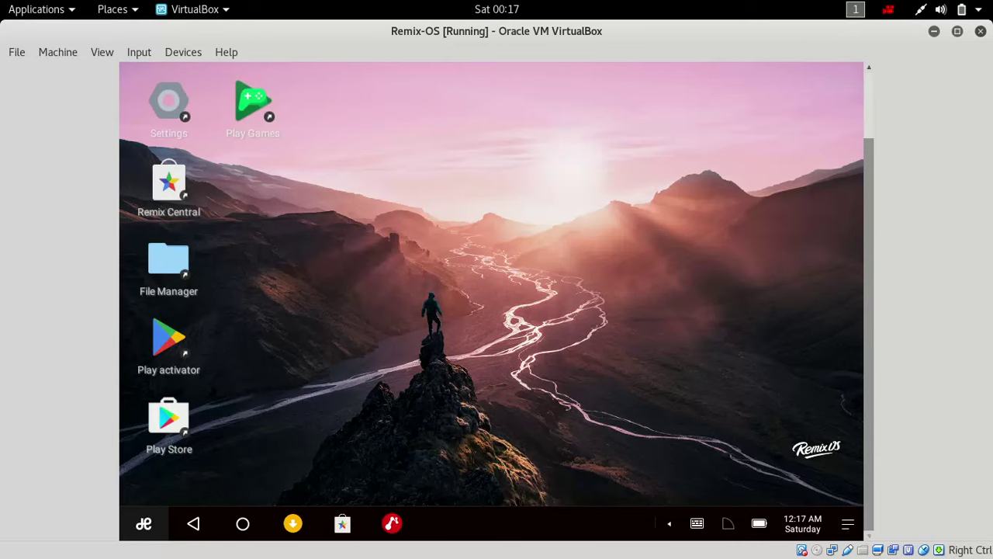
{"action": "left_click", "coordinate": [151, 526]}
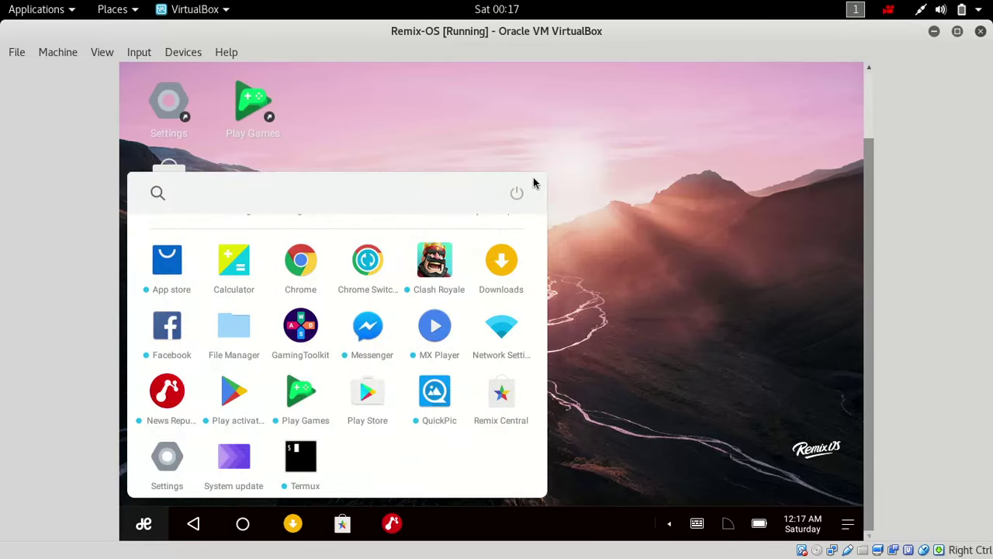
{"action": "left_click", "coordinate": [517, 193]}
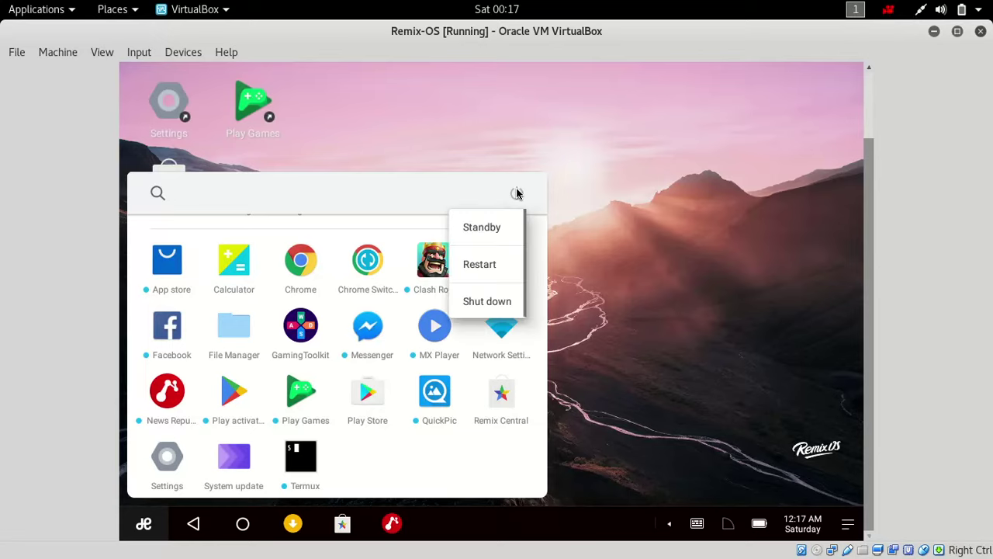
- Restart Remix OS, boot the GRUB entry immediately, and recapture the mouse at the desktop
{"action": "left_click", "coordinate": [490, 265]}
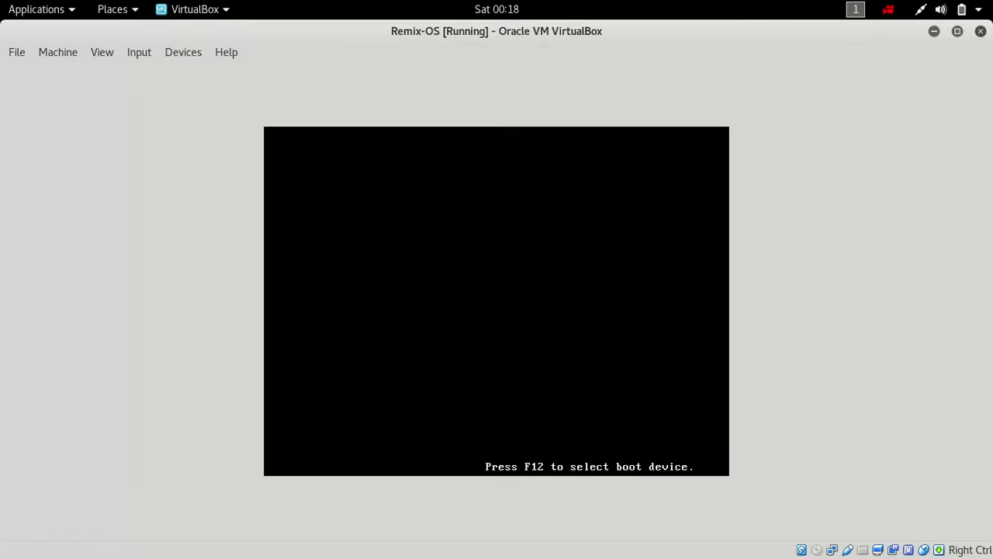
{"action": "key", "text": "Return"}
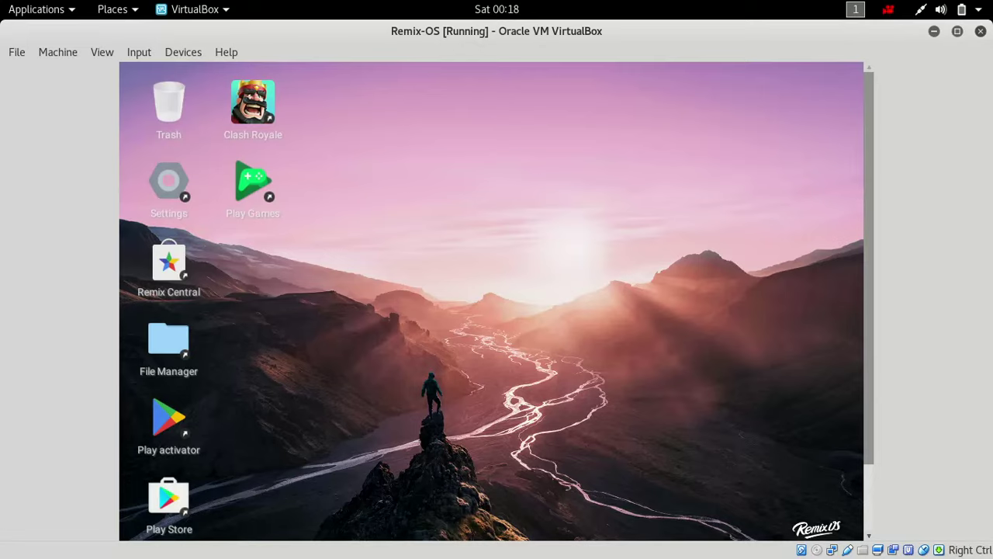
{"action": "left_click", "coordinate": [792, 246]}
- Launch Clash Royale in the Remix OS guest and let the VM capture the mouse
{"action": "key", "text": "Return"}
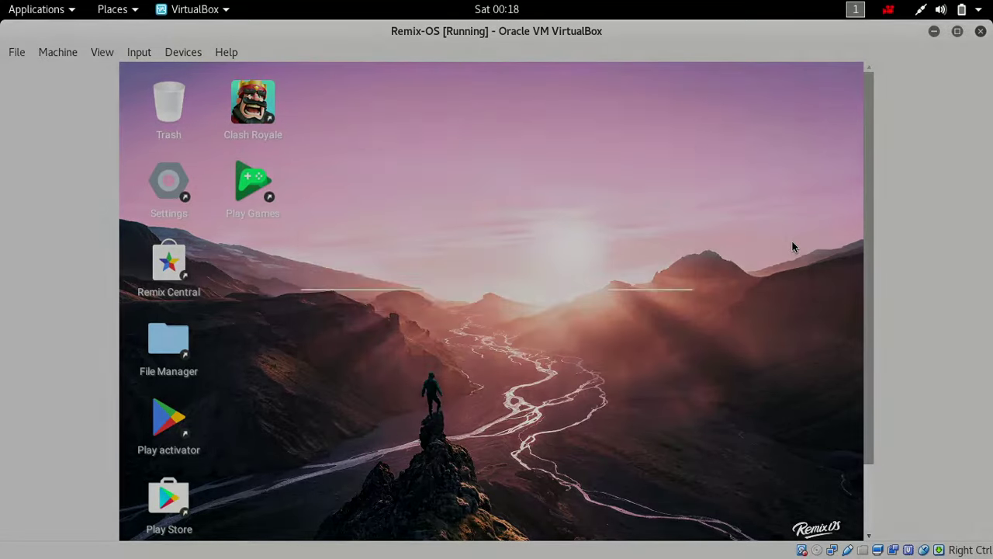
{"action": "double_click", "coordinate": [233, 107]}
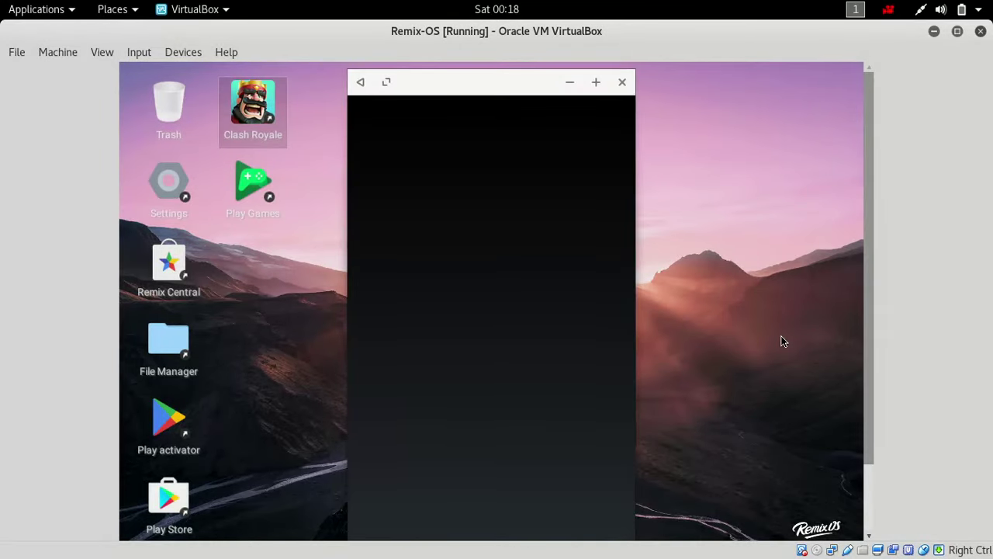
{"action": "left_click_drag", "start_coordinate": [871, 428], "coordinate": [880, 453]}
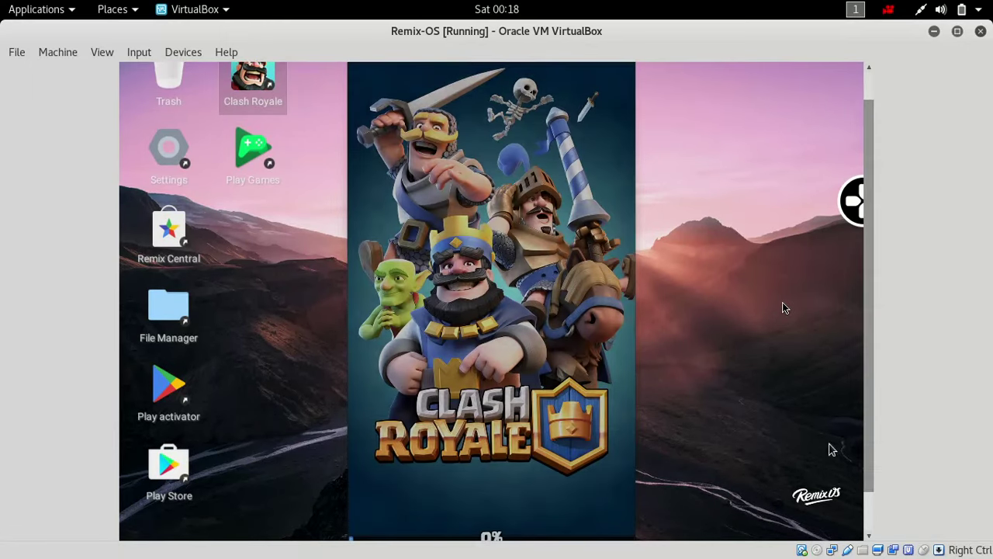
{"action": "left_click", "coordinate": [774, 431]}
{"action": "left_click", "coordinate": [527, 413]}
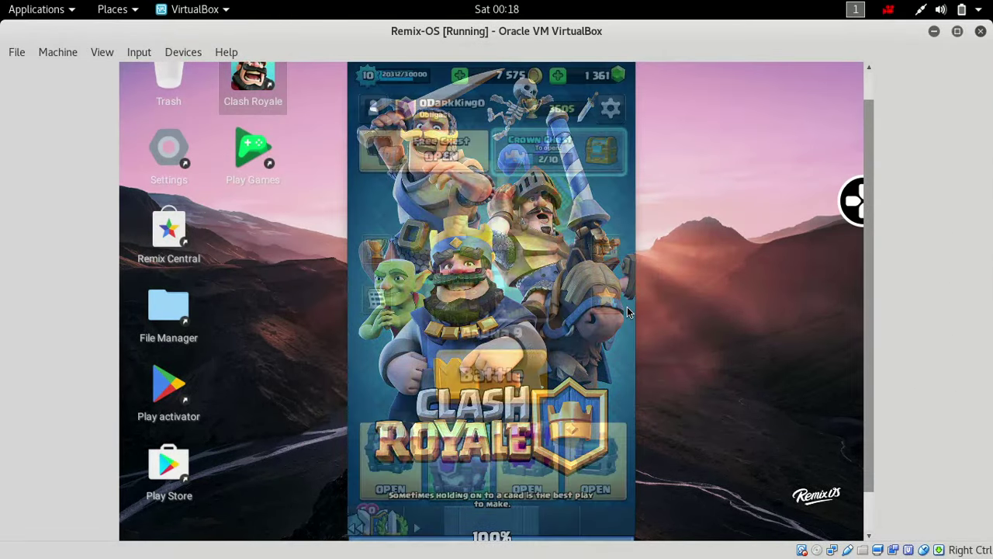
- Select battle deck 3 and start a training match against Trainer Max
{"action": "left_click_drag", "start_coordinate": [425, 257], "coordinate": [675, 269]}
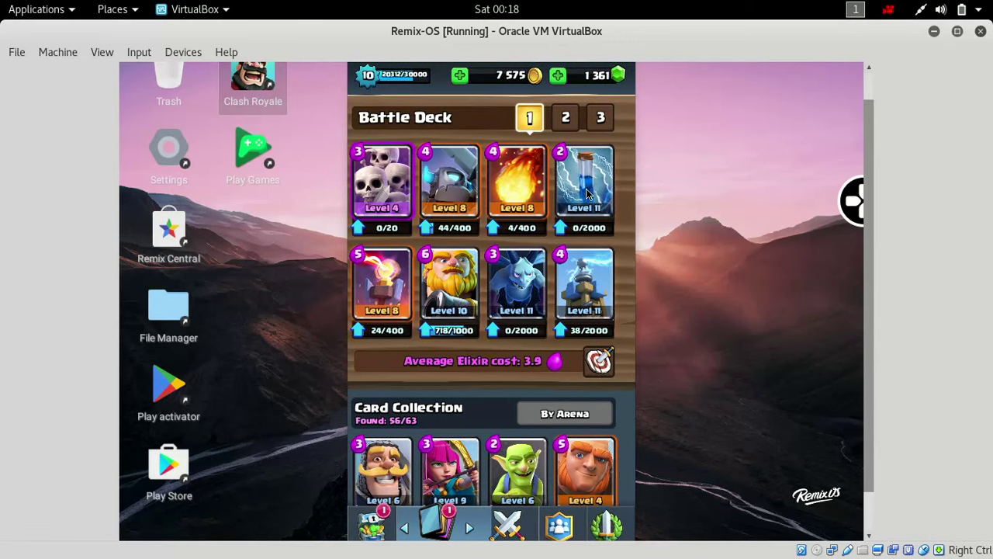
{"action": "left_click", "coordinate": [599, 127]}
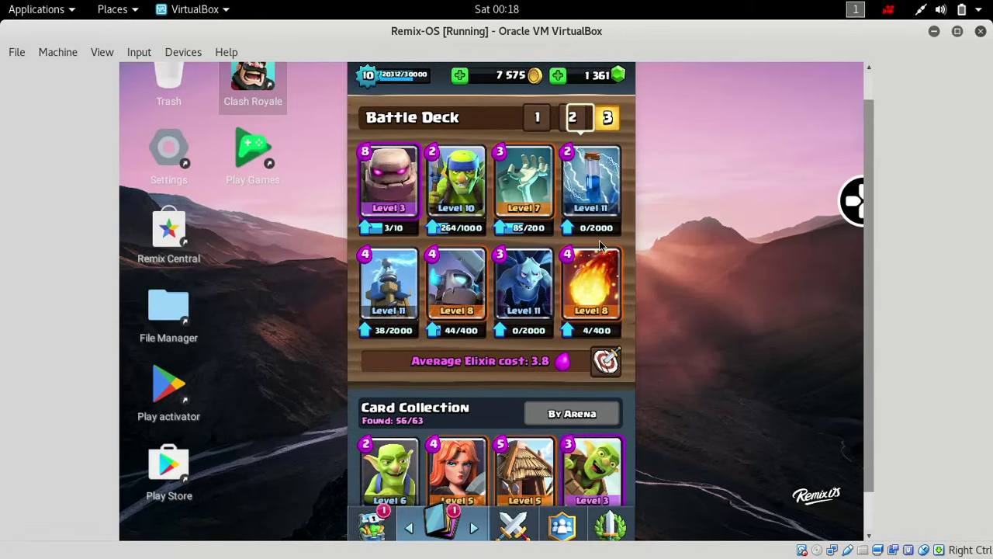
{"action": "left_click", "coordinate": [598, 365]}
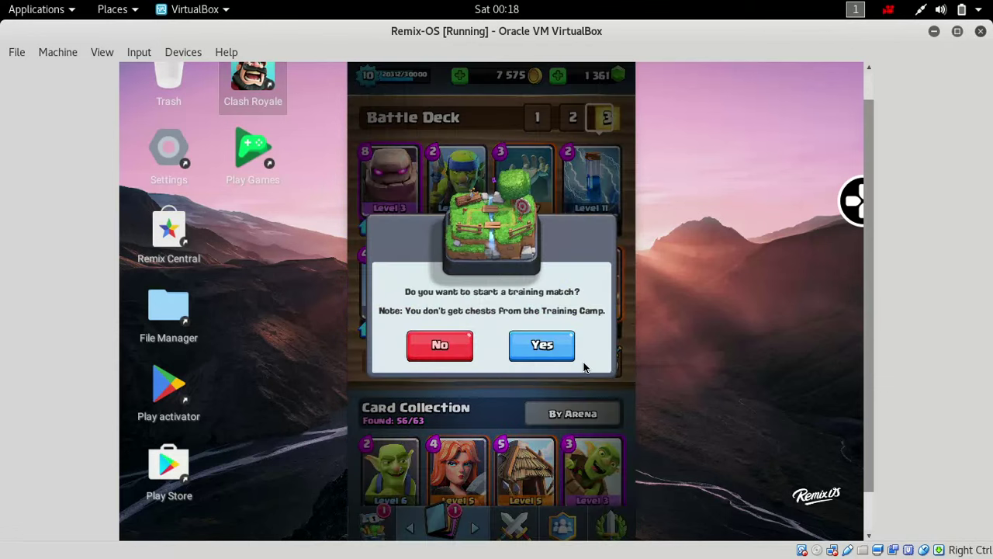
{"action": "left_click", "coordinate": [542, 346]}
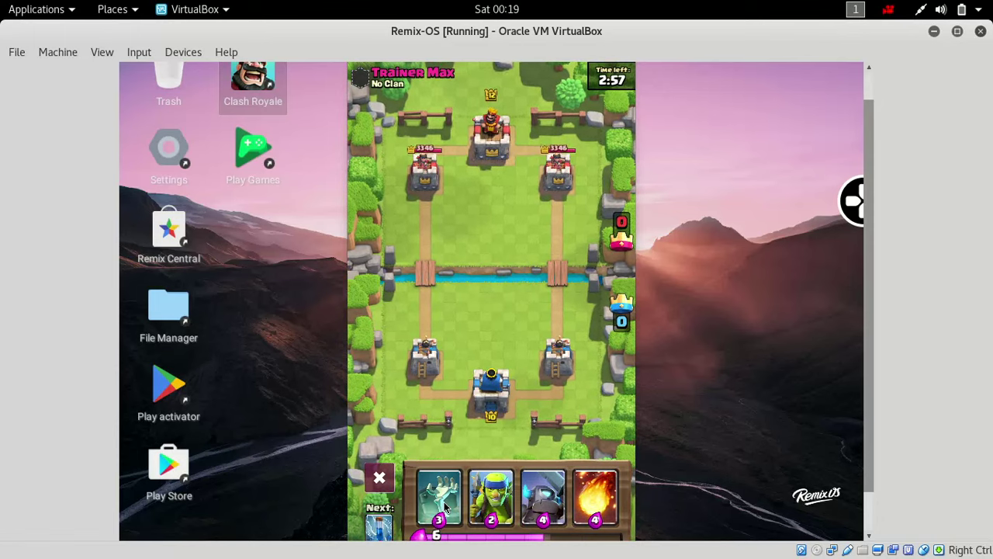
- Deploy a Tombstone near the king tower and Spear Goblins on the left lane
{"action": "left_click", "coordinate": [444, 502]}
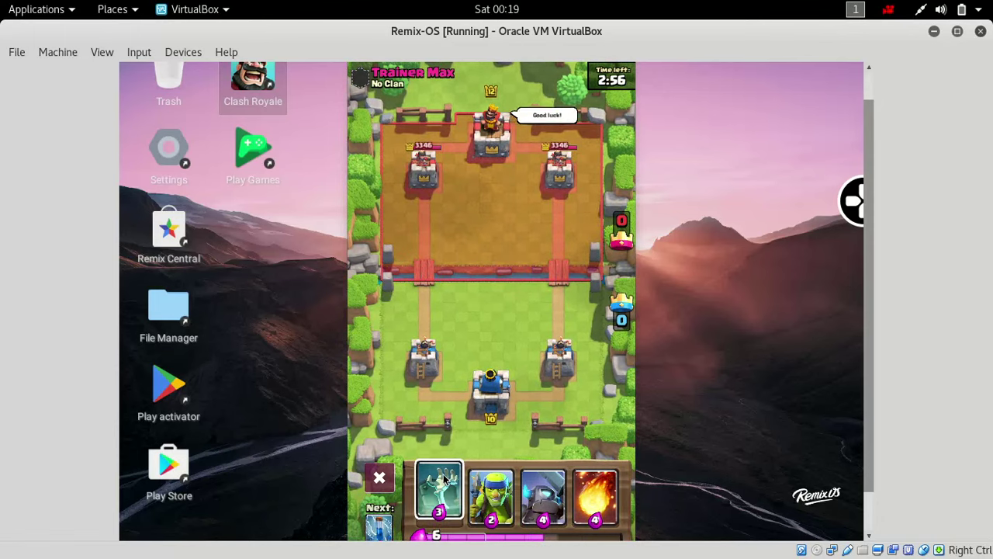
{"action": "left_click", "coordinate": [492, 371]}
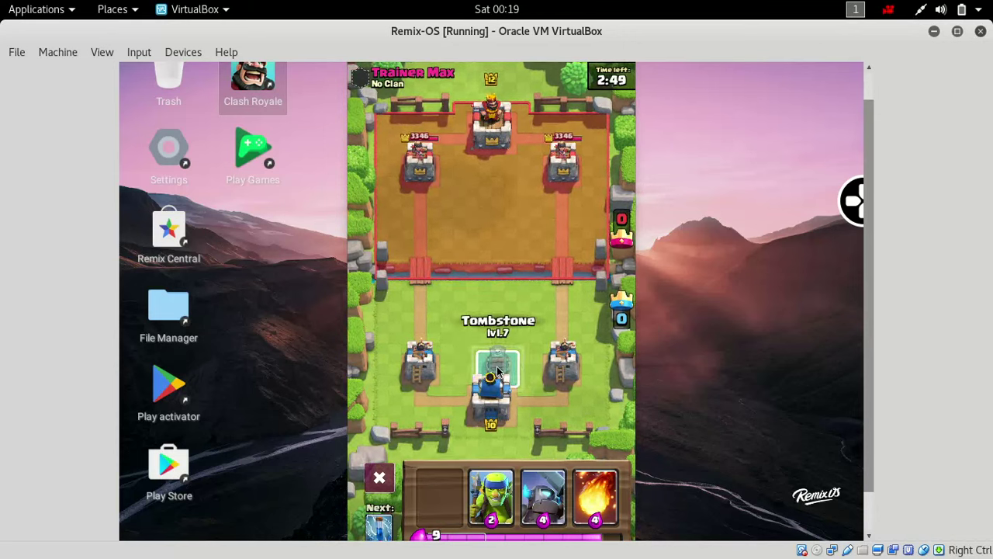
{"action": "left_click", "coordinate": [502, 505]}
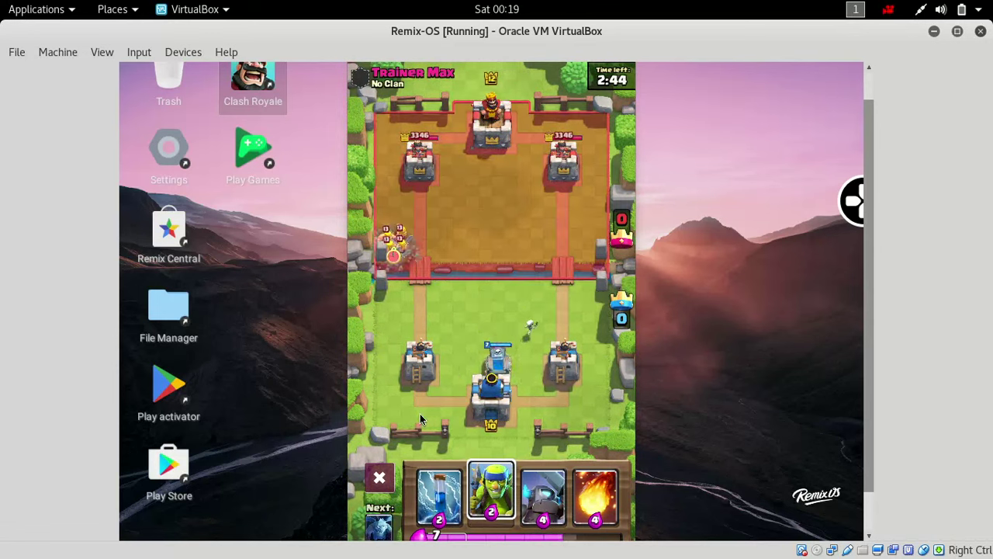
{"action": "left_click", "coordinate": [396, 415]}
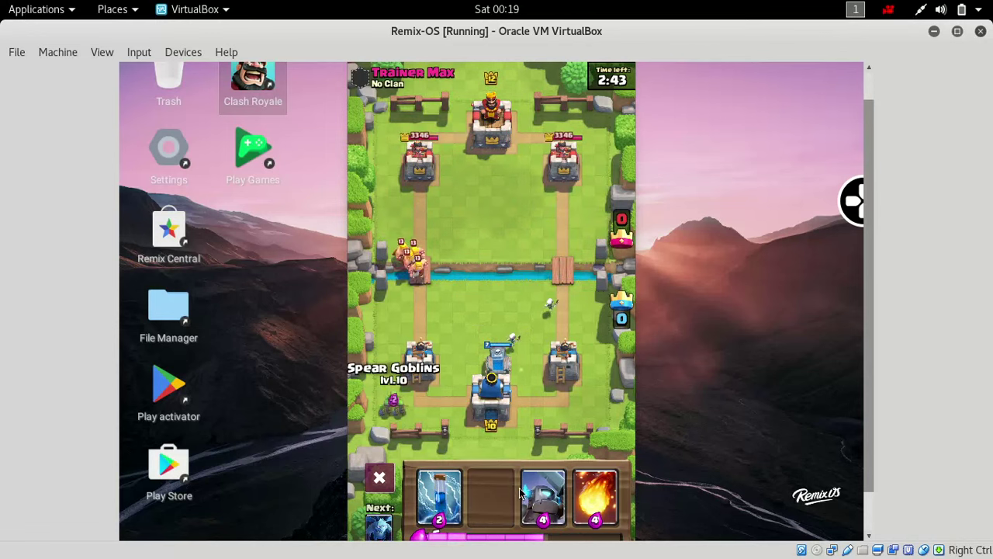